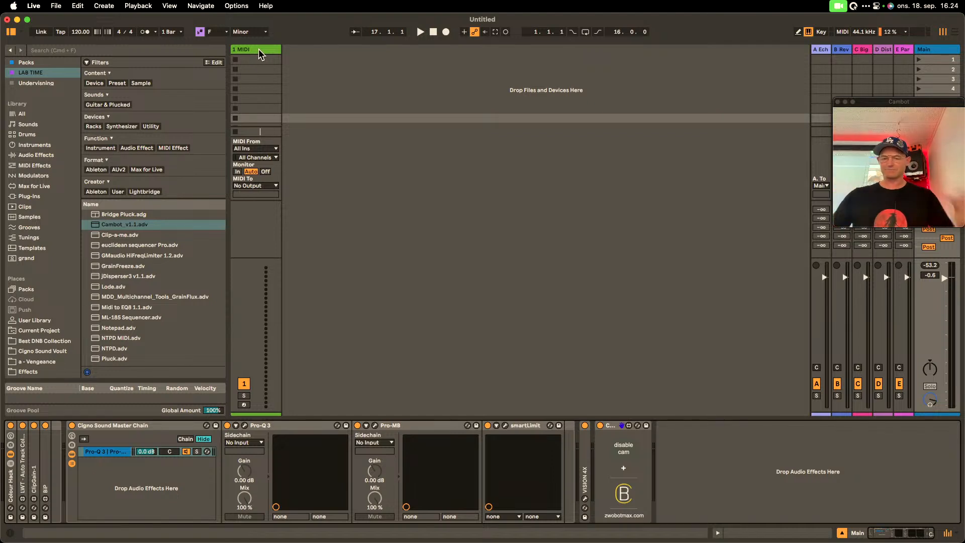
# - Load the Kick 2 instrument from the Instruments collection onto the MIDI track and move its plug-in window clear of the track
pyautogui.click(258, 49)
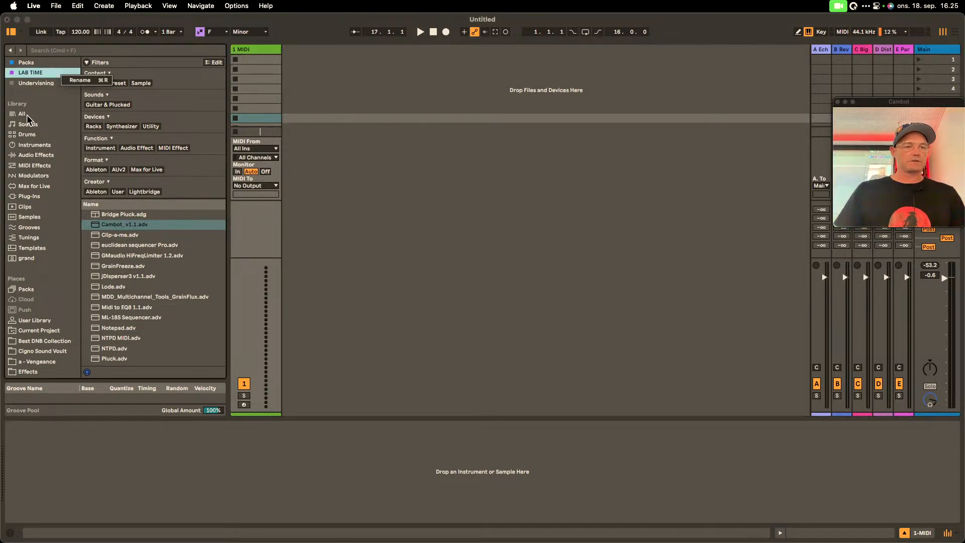
pyautogui.scroll(3, 41, 126)
pyautogui.click(32, 73)
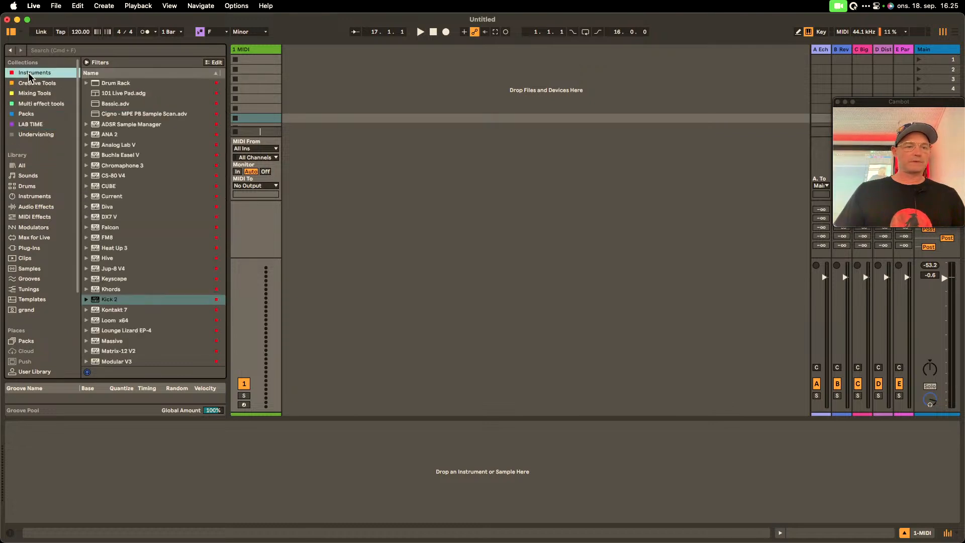
pyautogui.moveTo(104, 303); pyautogui.dragTo(263, 99)
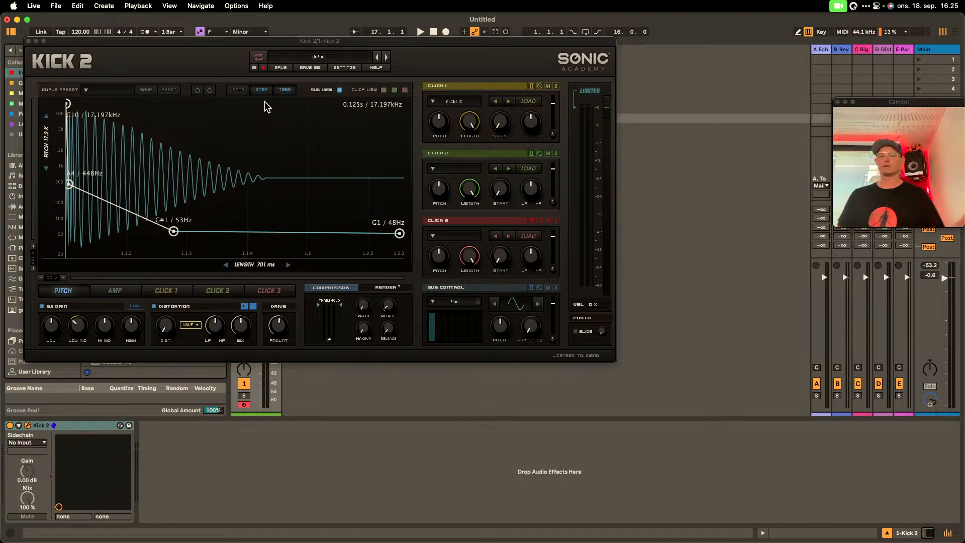
pyautogui.moveTo(274, 38); pyautogui.dragTo(478, 20)
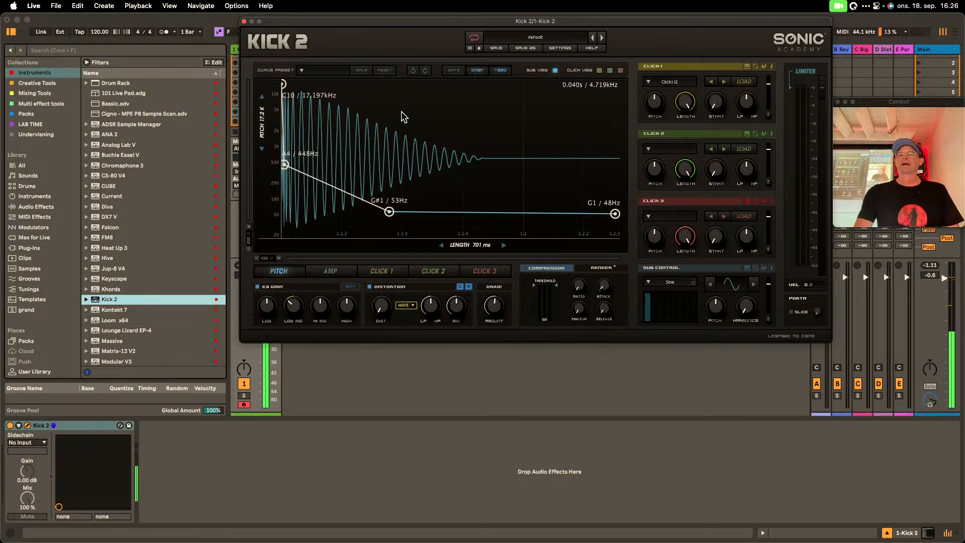
pyautogui.click(536, 47)
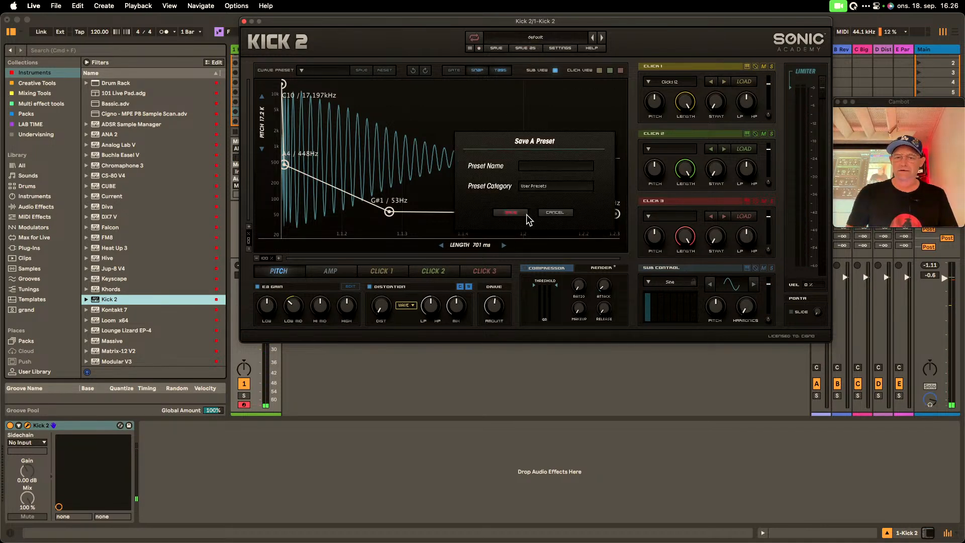
pyautogui.click(555, 213)
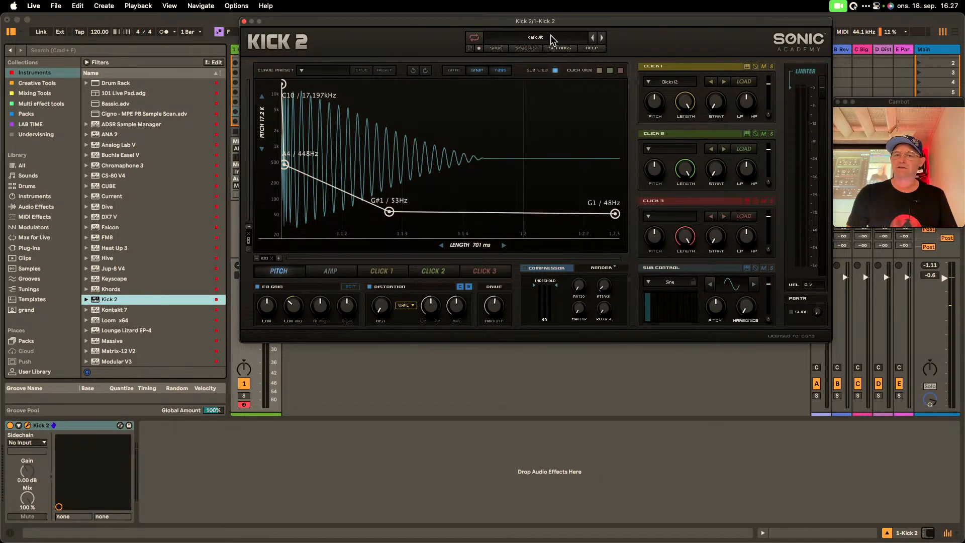
pyautogui.click(550, 36)
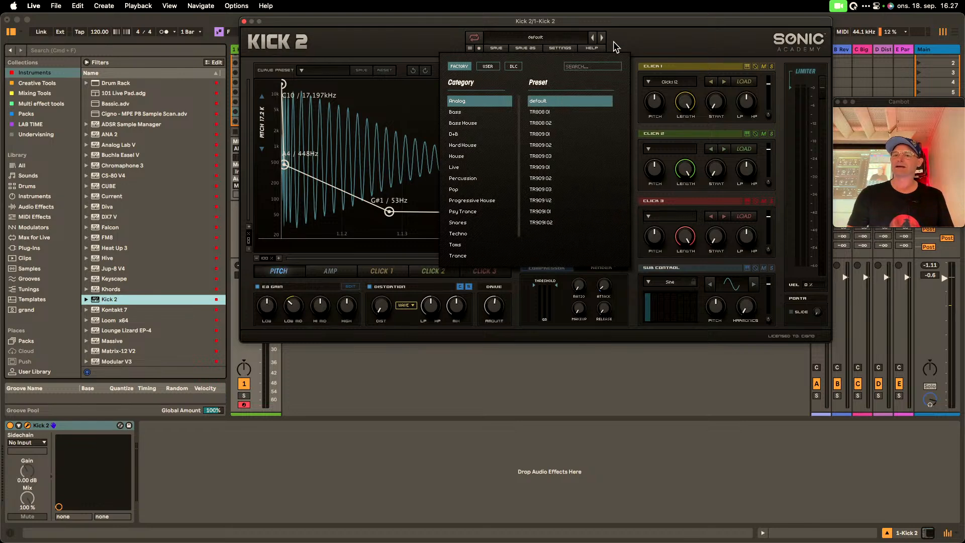
pyautogui.click(626, 38)
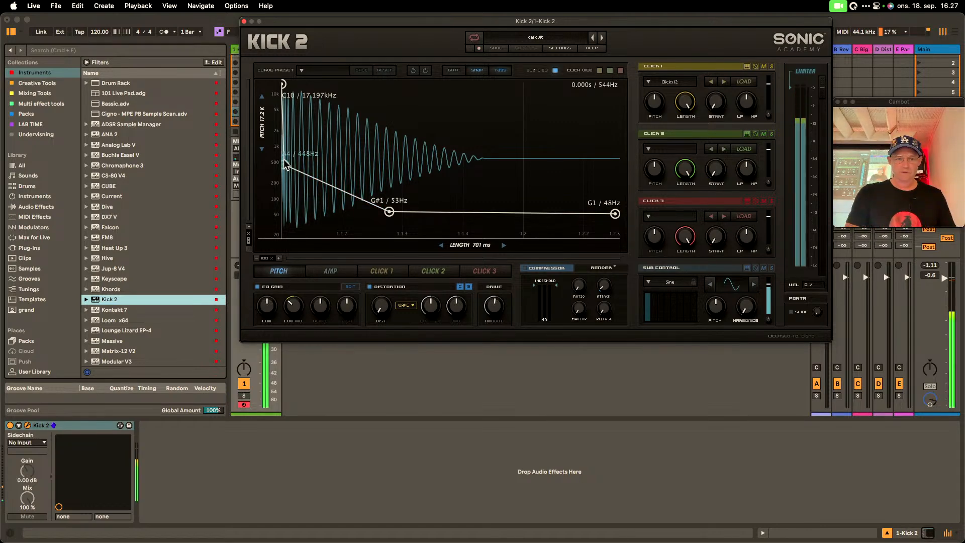
# - Reshape Kick 2's pitch curve with the second node at F5 (698 Hz) and the third and last nodes at F1 (44 Hz)
pyautogui.moveTo(285, 162)
pyautogui.mouseDown()
pyautogui.moveTo(286, 175)
pyautogui.moveTo(286, 157)
pyautogui.mouseUp()
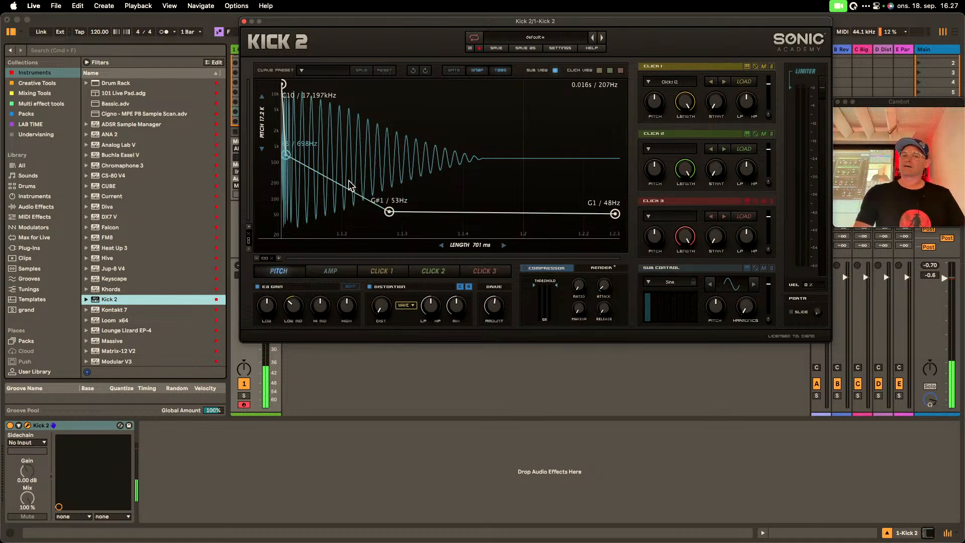
pyautogui.moveTo(390, 213)
pyautogui.mouseDown()
pyautogui.moveTo(385, 145)
pyautogui.moveTo(381, 201)
pyautogui.mouseUp()
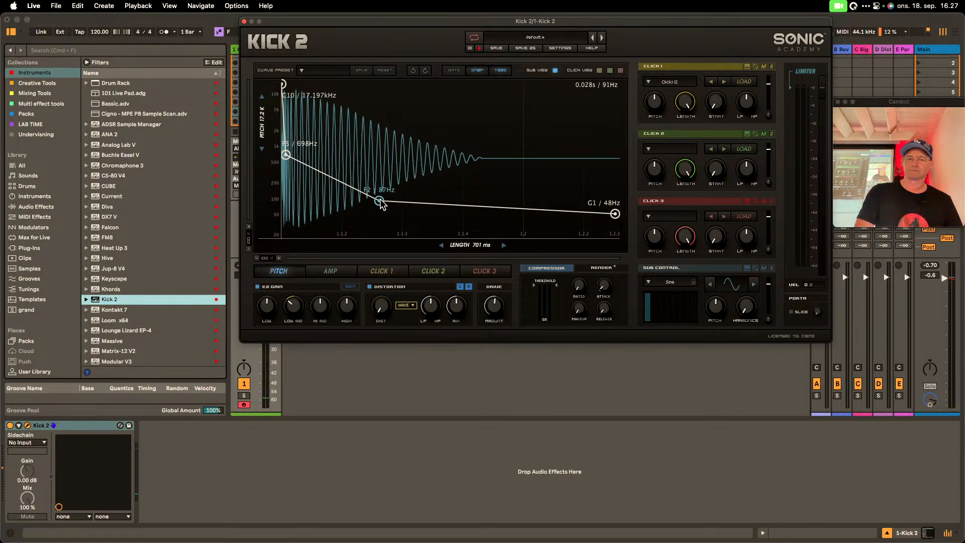
pyautogui.moveTo(616, 214); pyautogui.dragTo(614, 218)
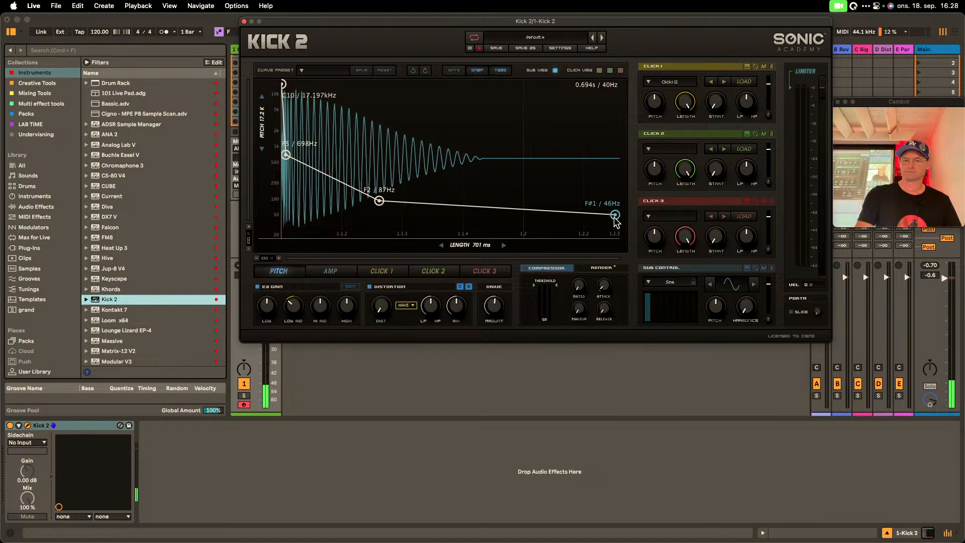
pyautogui.moveTo(615, 218); pyautogui.dragTo(615, 219)
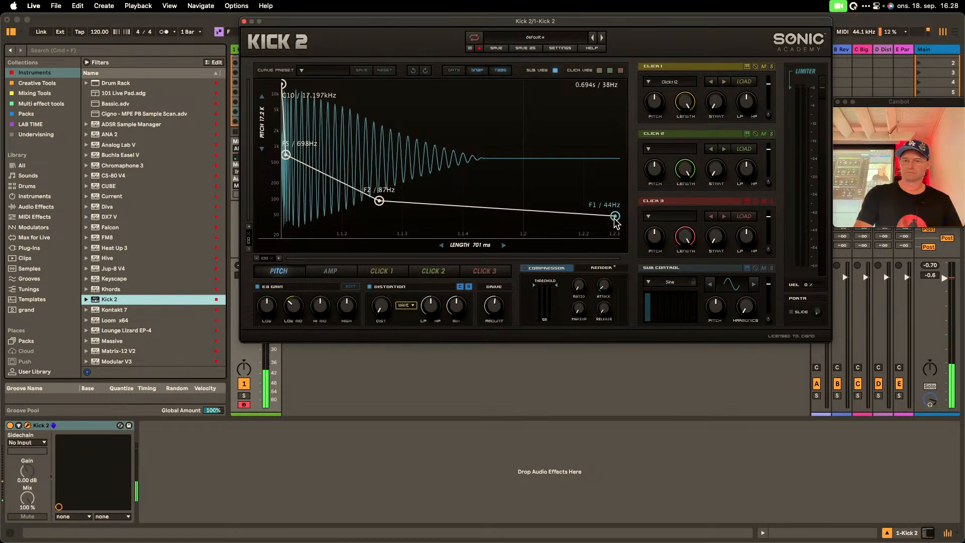
pyautogui.moveTo(382, 203); pyautogui.dragTo(380, 217)
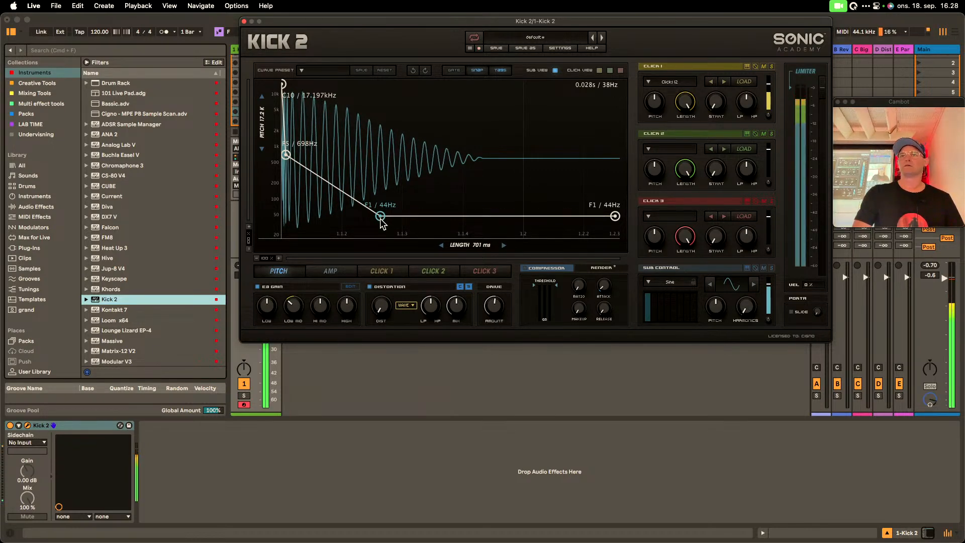
# - Lower the starting level of Kick 2's Click 1 envelope to about 0.29 and close the plug-in window
pyautogui.click(381, 269)
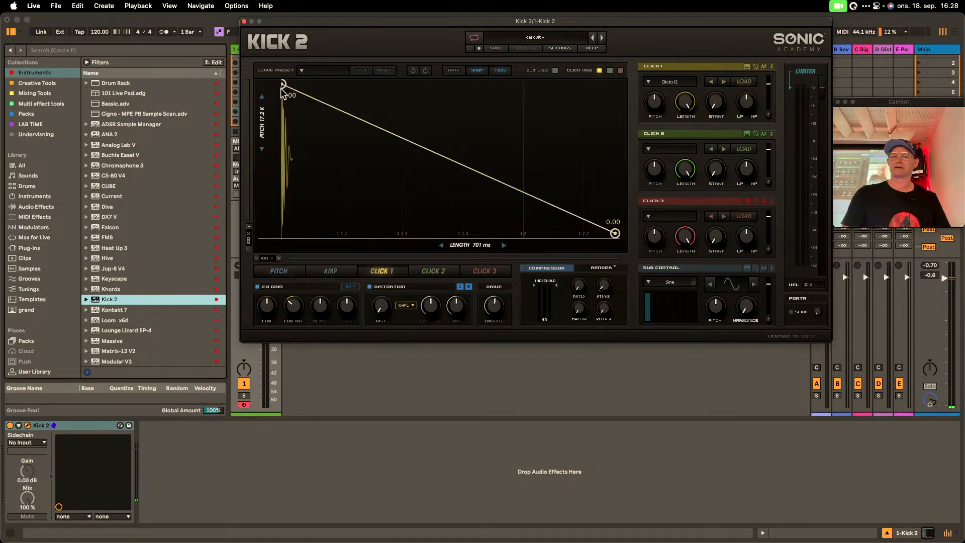
pyautogui.moveTo(284, 90); pyautogui.dragTo(281, 211)
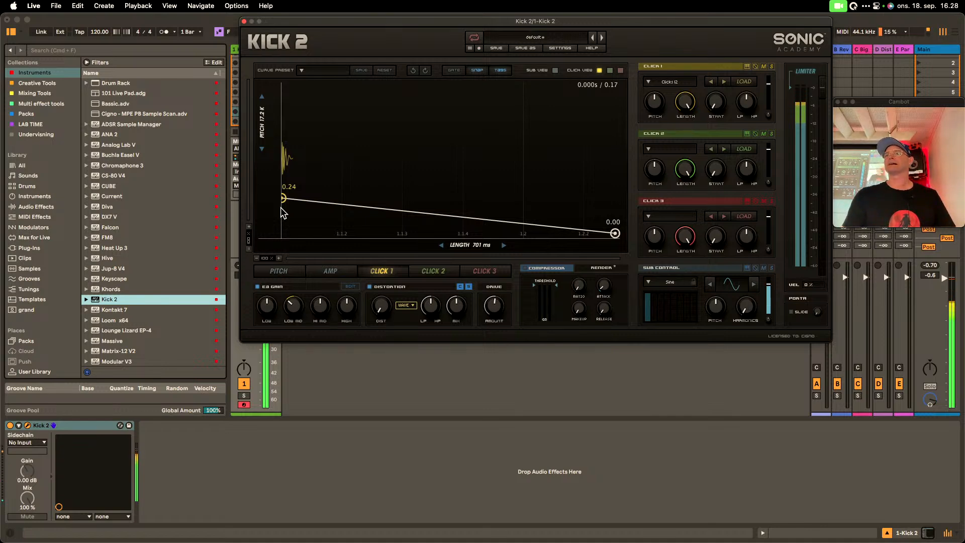
pyautogui.moveTo(281, 207); pyautogui.dragTo(263, 198)
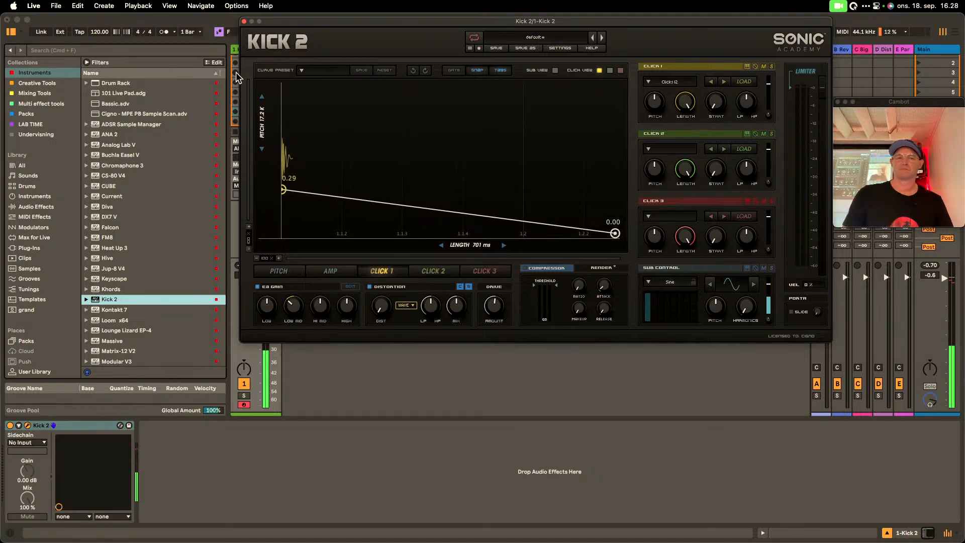
pyautogui.click(245, 22)
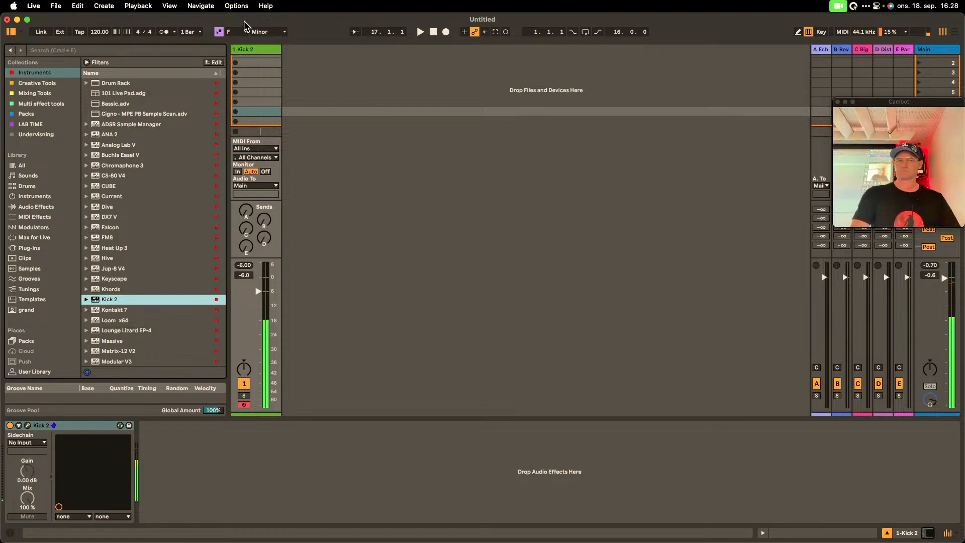
# - Create a one-bar MIDI clip in the Kick 2 track's first slot with an F2 sixteenth note on each of the four beats
pyautogui.scroll(1, 252, 83)
pyautogui.doubleClick(255, 59)
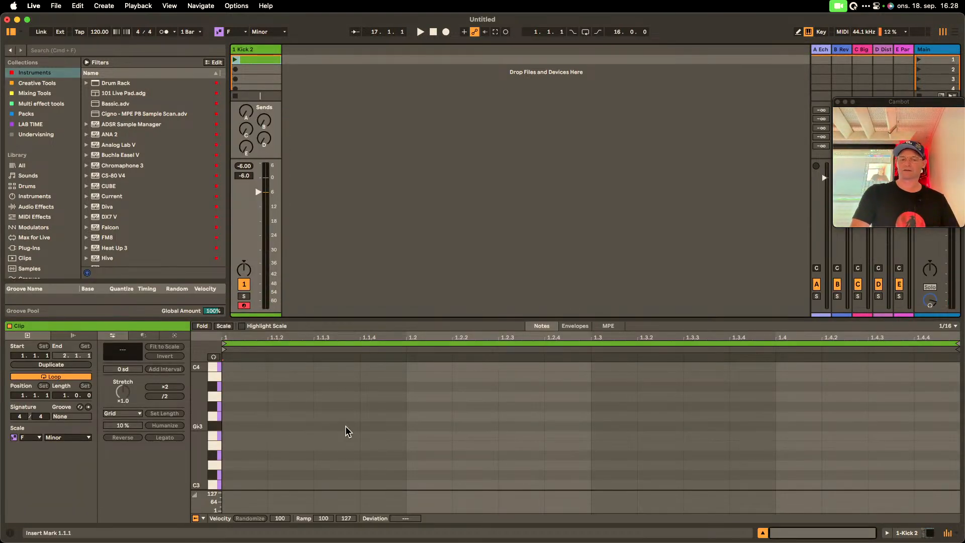
pyautogui.scroll(-4, 225, 451)
pyautogui.scroll(-3, 225, 450)
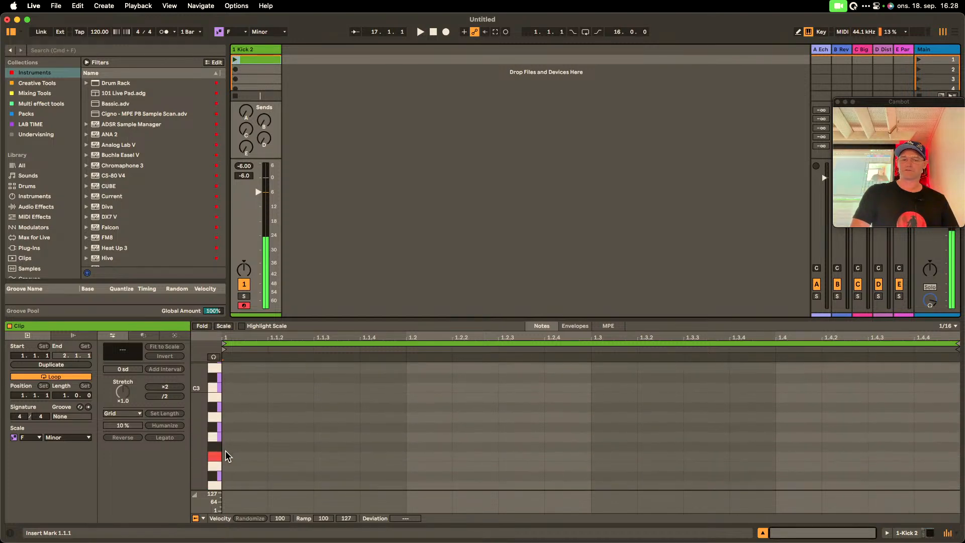
pyautogui.doubleClick(246, 454)
pyautogui.moveTo(400, 453); pyautogui.dragTo(222, 449)
pyautogui.press('super+d')
pyautogui.press('super+d')
pyautogui.press('super+d')
# - Set the tempo to 145 BPM and extend the playing kick clip to four bars by duplicating its loop twice
pyautogui.click(99, 32)
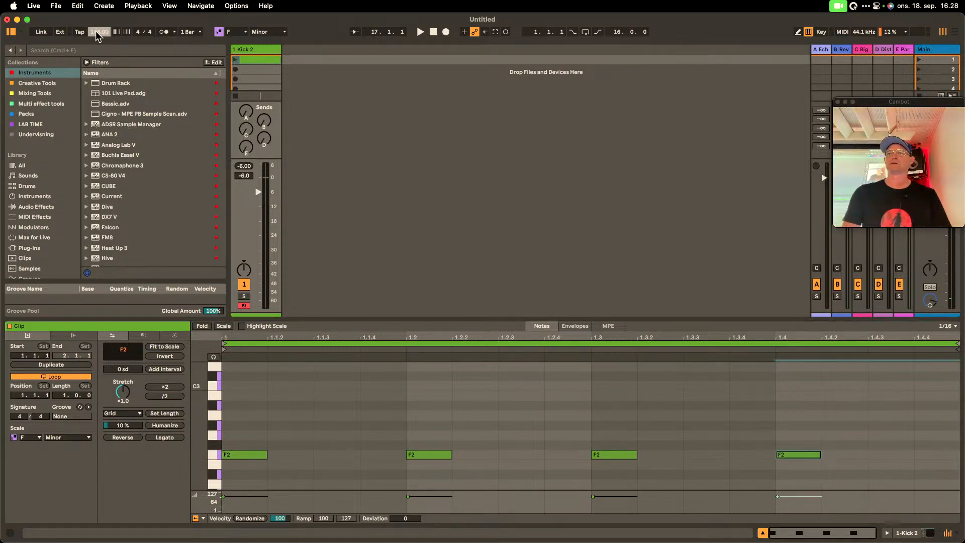
pyautogui.click(236, 60)
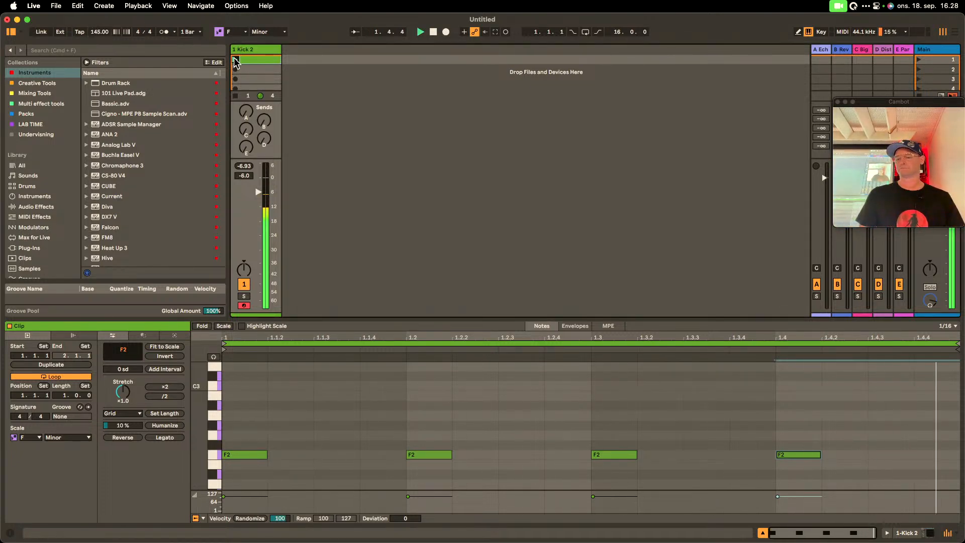
pyautogui.click(49, 364)
pyautogui.click(49, 365)
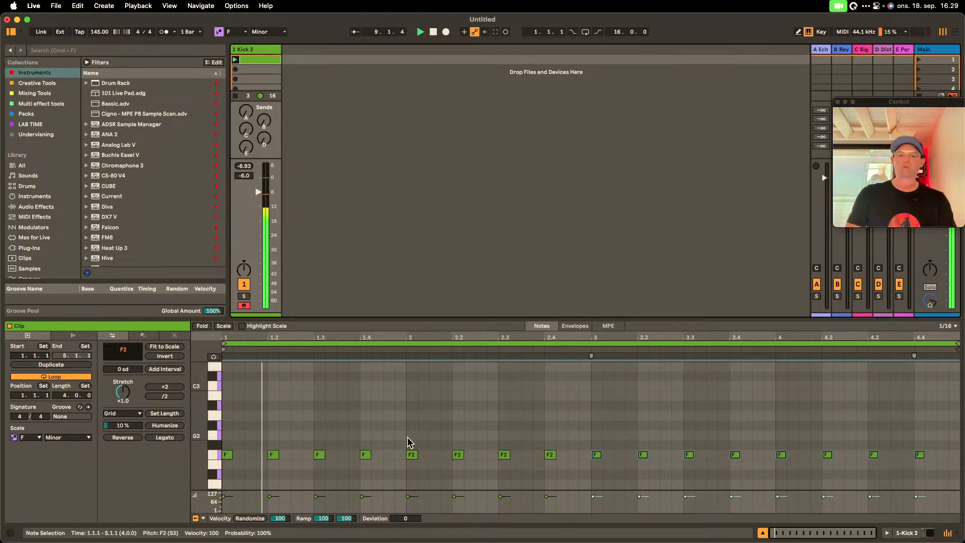
# - Vary the kick pattern with extra F2 notes at 1.1.3 and 4.4.3, and shift the bar 4 beat 4 kick one sixteenth earlier
pyautogui.doubleClick(251, 455)
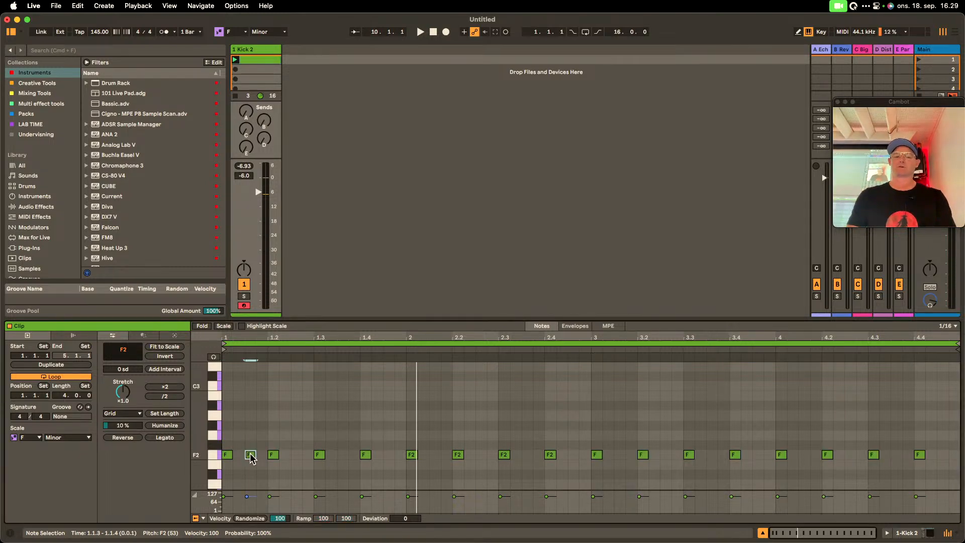
pyautogui.press('space')
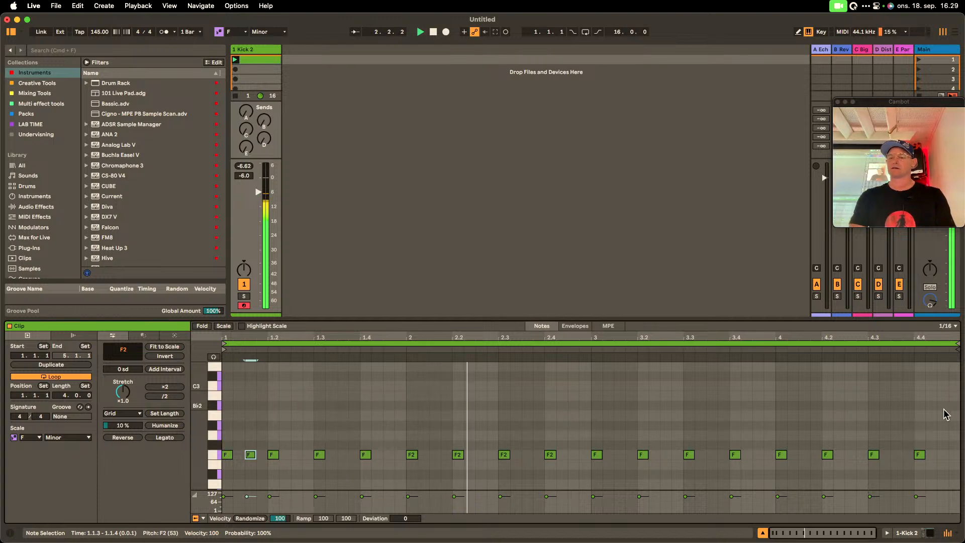
pyautogui.moveTo(921, 459); pyautogui.dragTo(908, 459)
pyautogui.click(942, 456)
pyautogui.doubleClick(943, 458)
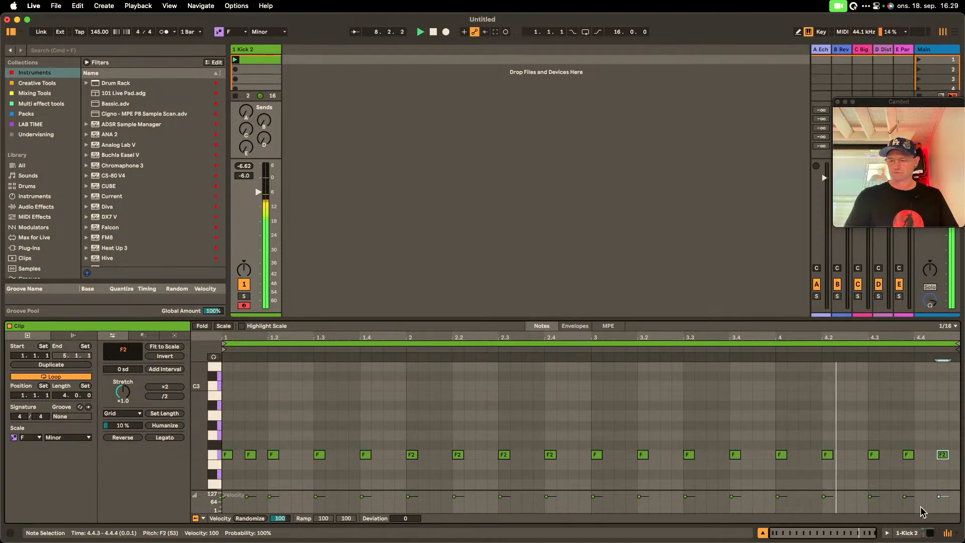
# - Retune Kick 2's pitch curve with the second node at A#4 (466 Hz) and the third at G1 (49 Hz), about 15 ms in
pyautogui.click(914, 533)
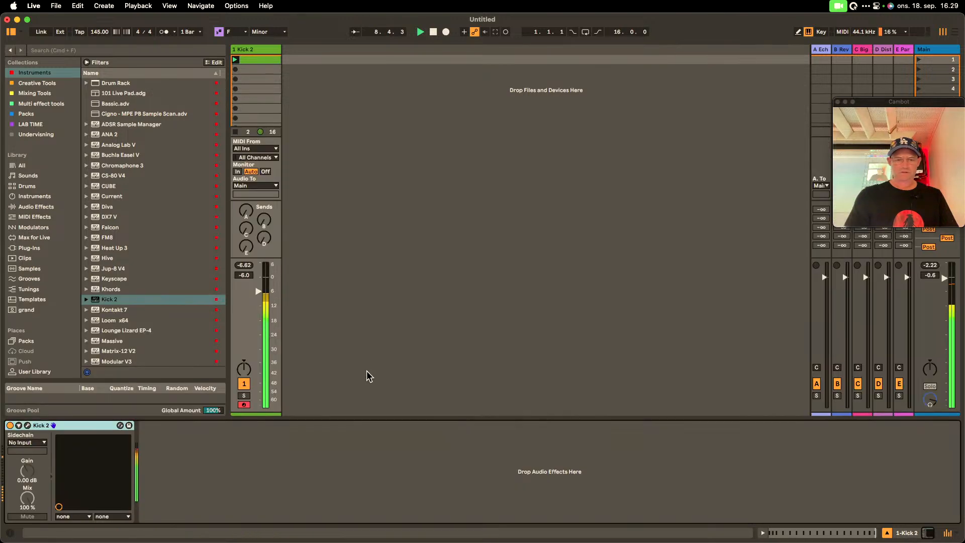
pyautogui.click(28, 425)
pyautogui.moveTo(386, 217); pyautogui.dragTo(379, 211)
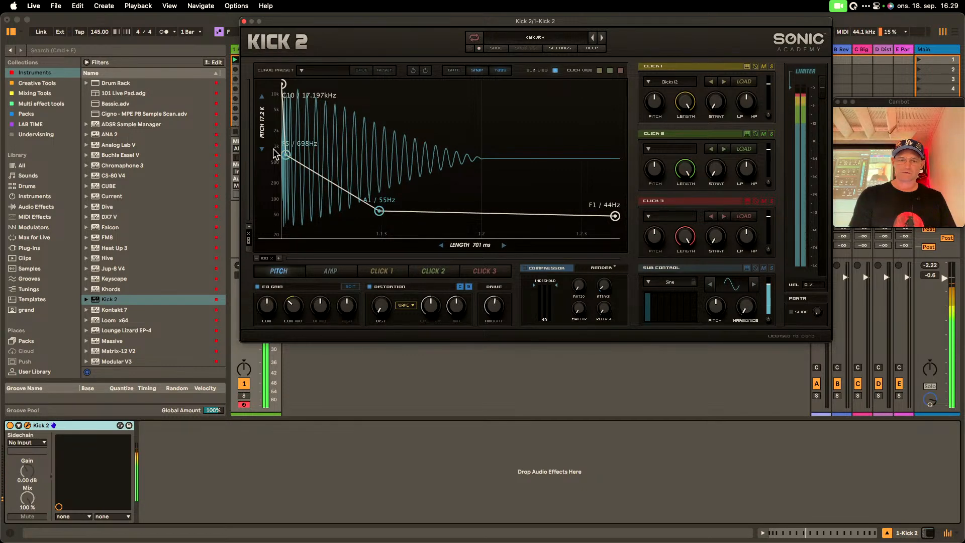
pyautogui.moveTo(286, 155)
pyautogui.mouseDown()
pyautogui.moveTo(285, 179)
pyautogui.moveTo(285, 168)
pyautogui.mouseUp()
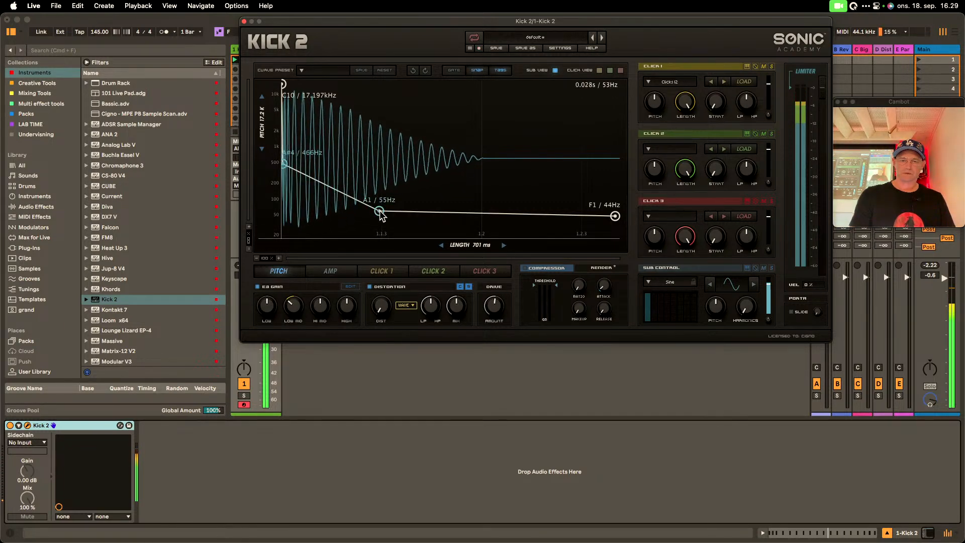
pyautogui.moveTo(381, 212); pyautogui.dragTo(347, 214)
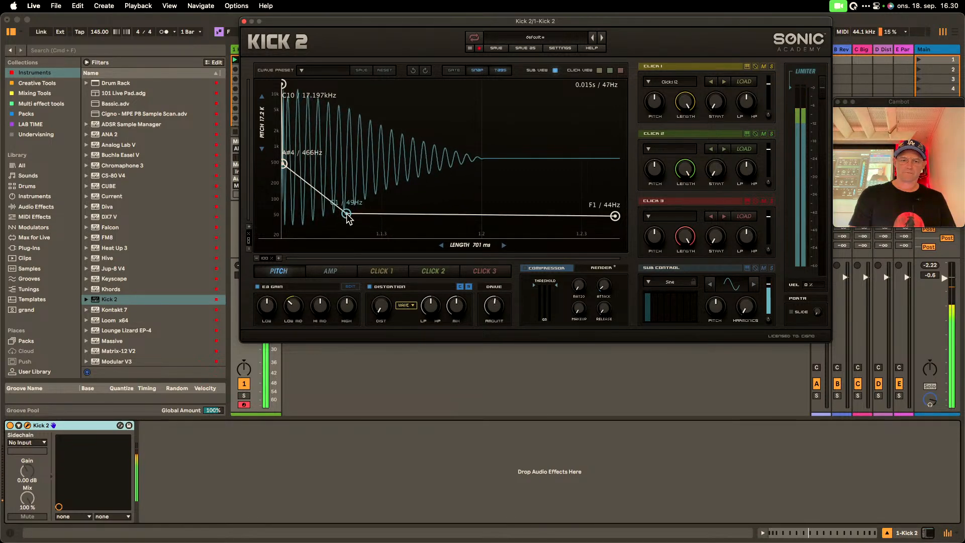
pyautogui.click(244, 22)
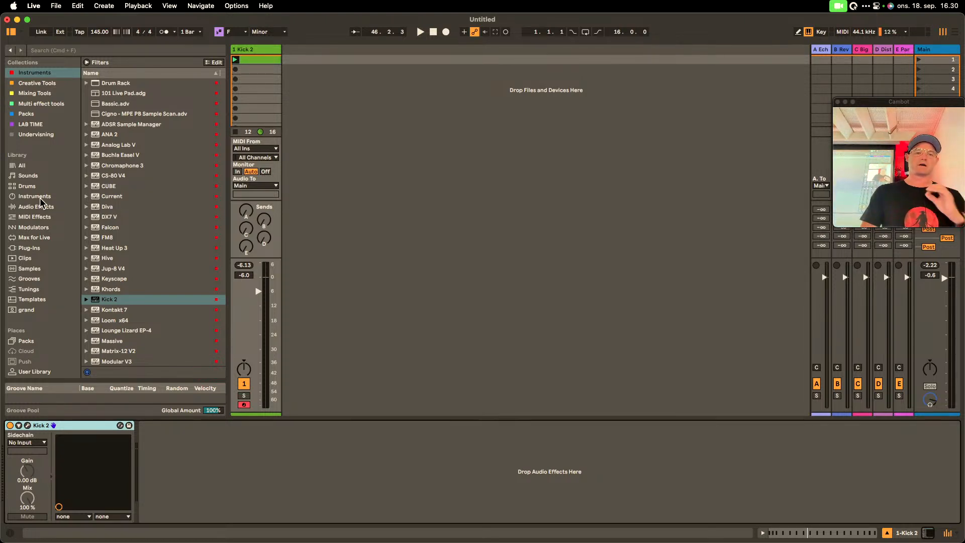
# - Load the 909 Core Kit from the Drums library onto a new track beside the Kick 2 track
pyautogui.click(29, 187)
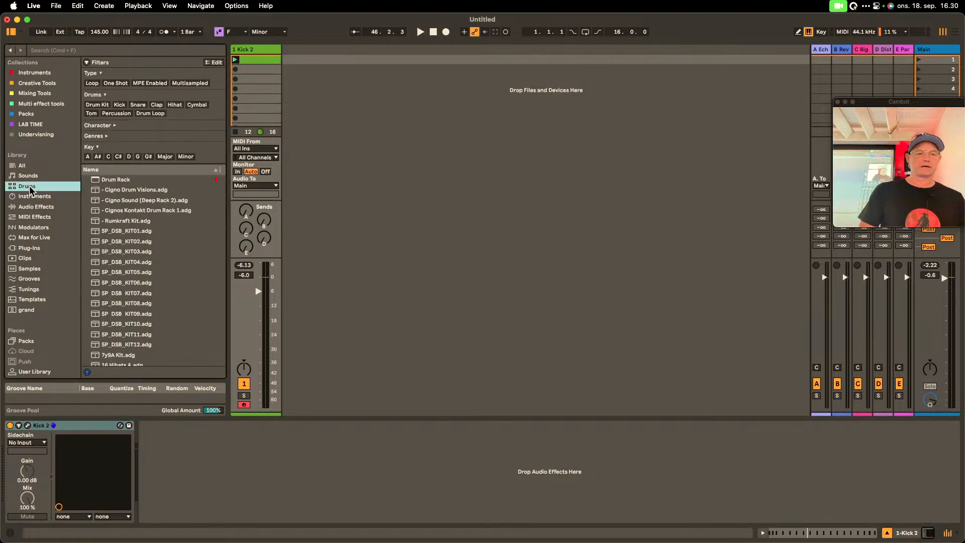
pyautogui.scroll(-10, 128, 230)
pyautogui.click(128, 229)
pyautogui.moveTo(118, 231); pyautogui.dragTo(320, 67)
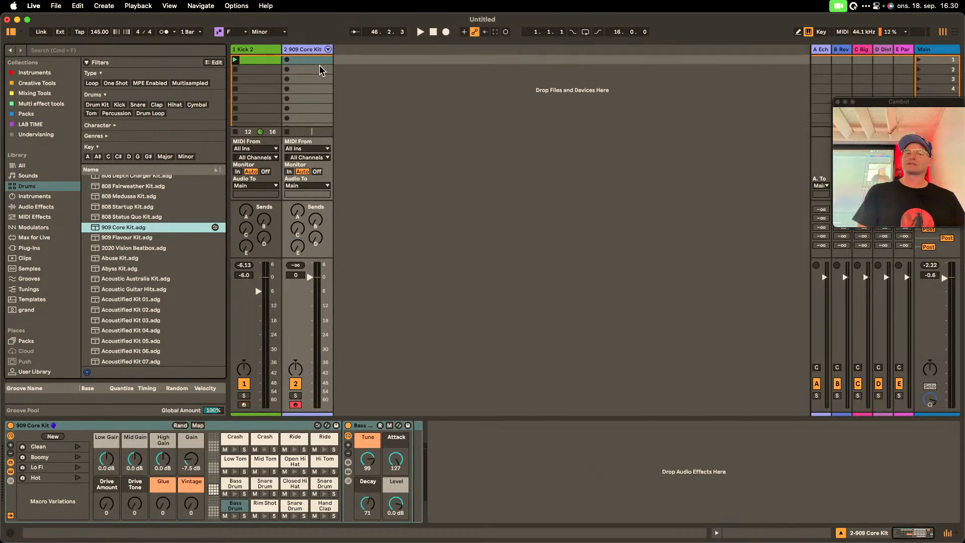
# - Create a one-bar clip on the 909 Core Kit track with an open hi-hat on every beat's third sixteenth, and launch it
pyautogui.doubleClick(305, 59)
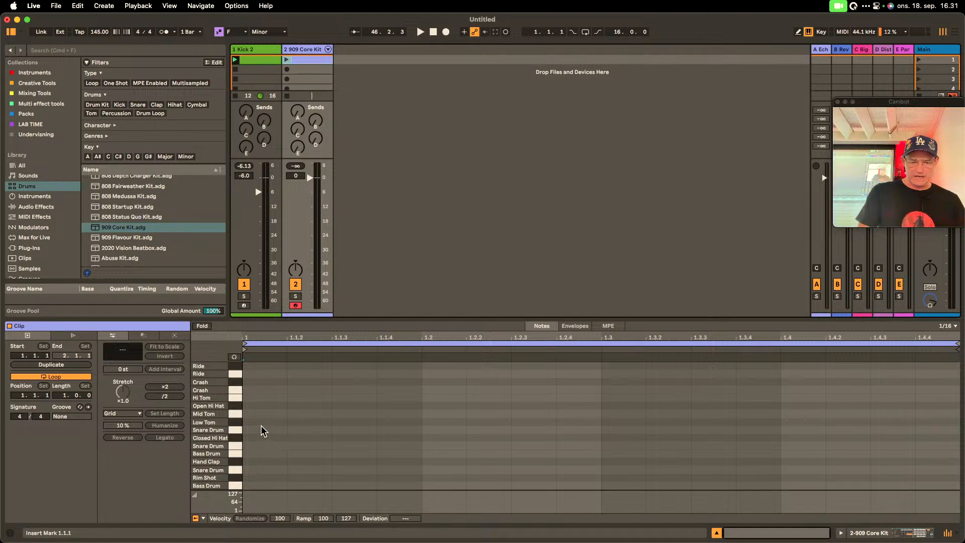
pyautogui.doubleClick(348, 407)
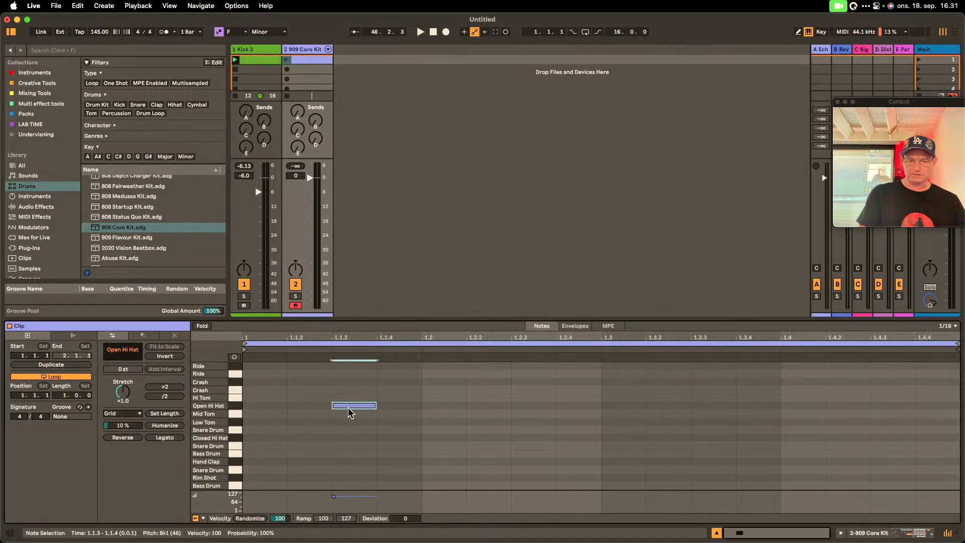
pyautogui.moveTo(420, 405); pyautogui.dragTo(227, 412)
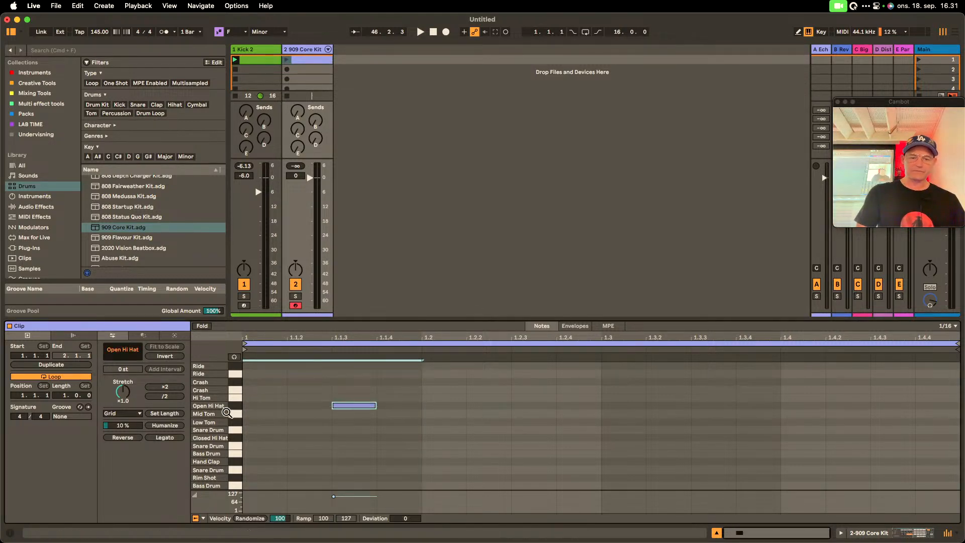
pyautogui.press('super+d')
pyautogui.press('super+d')
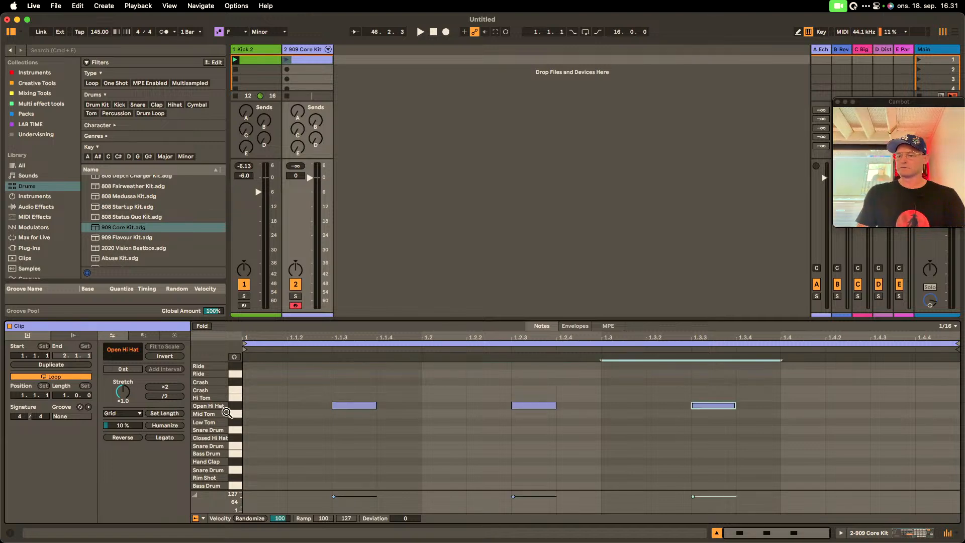
pyautogui.press('super+d')
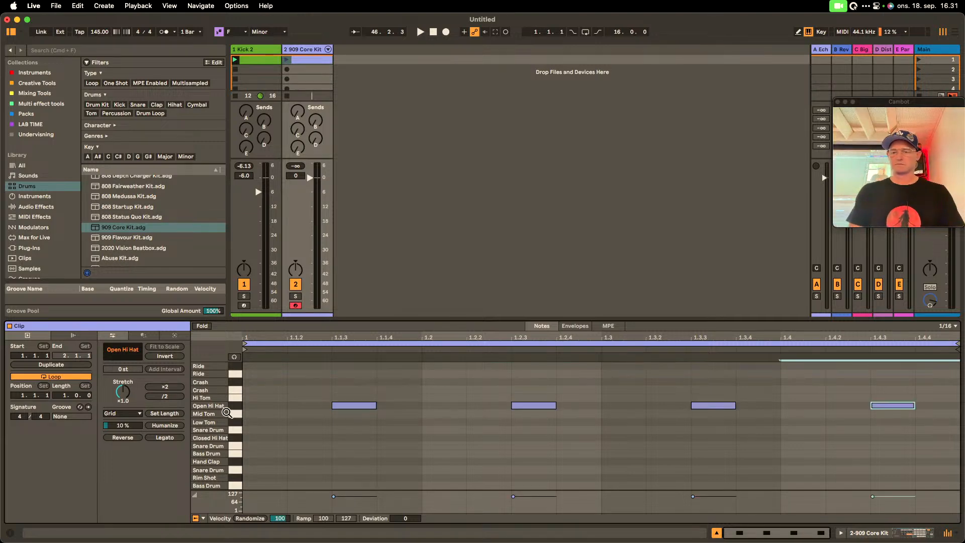
pyautogui.click(287, 60)
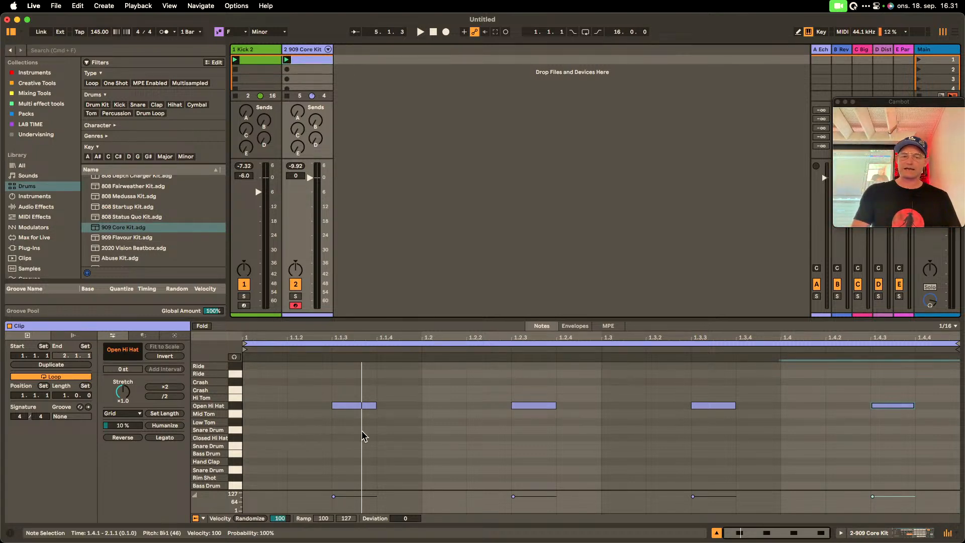
# - Try a single closed hi-hat at 1.1.4, shift it one beat to 1.2.4, and audition the loop
pyautogui.click(387, 439)
pyautogui.doubleClick(402, 439)
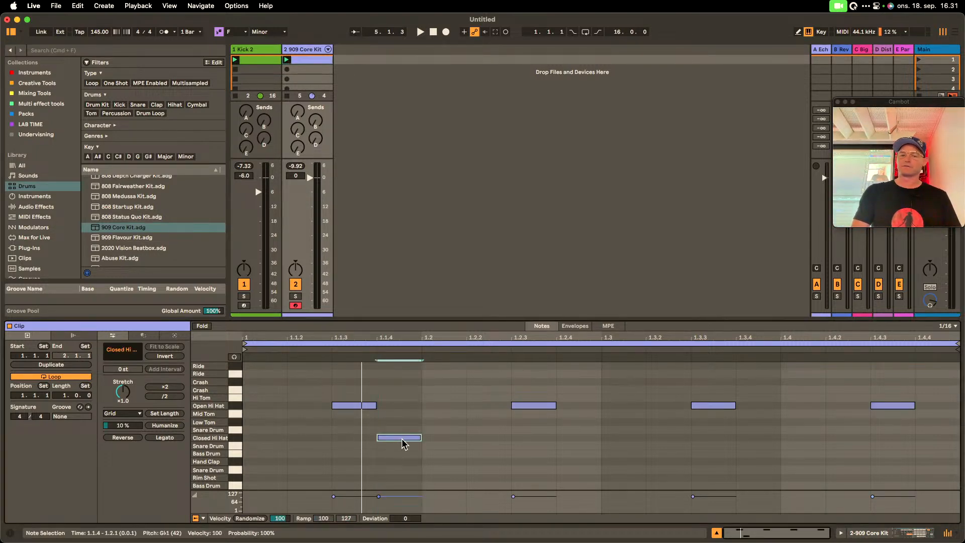
pyautogui.moveTo(387, 438); pyautogui.dragTo(578, 439)
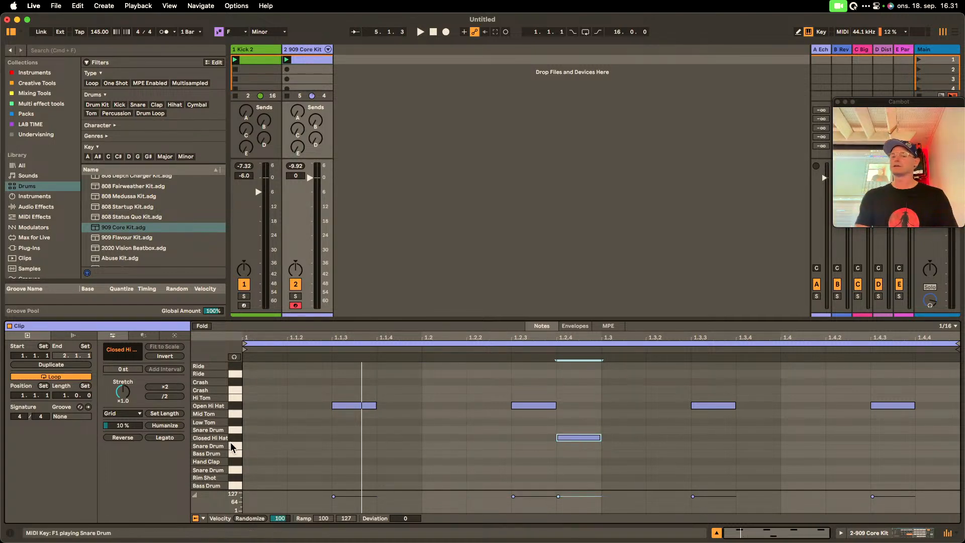
pyautogui.press('space')
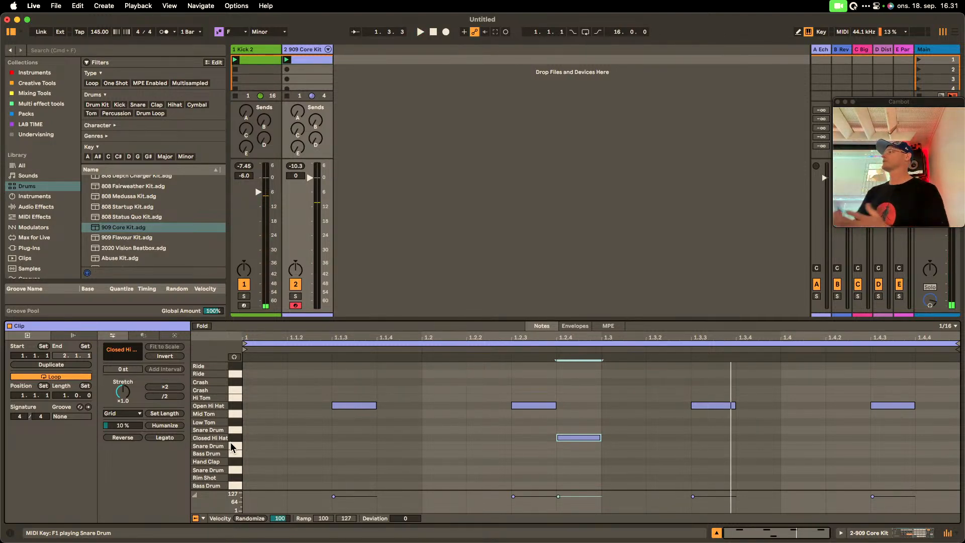
pyautogui.press('space')
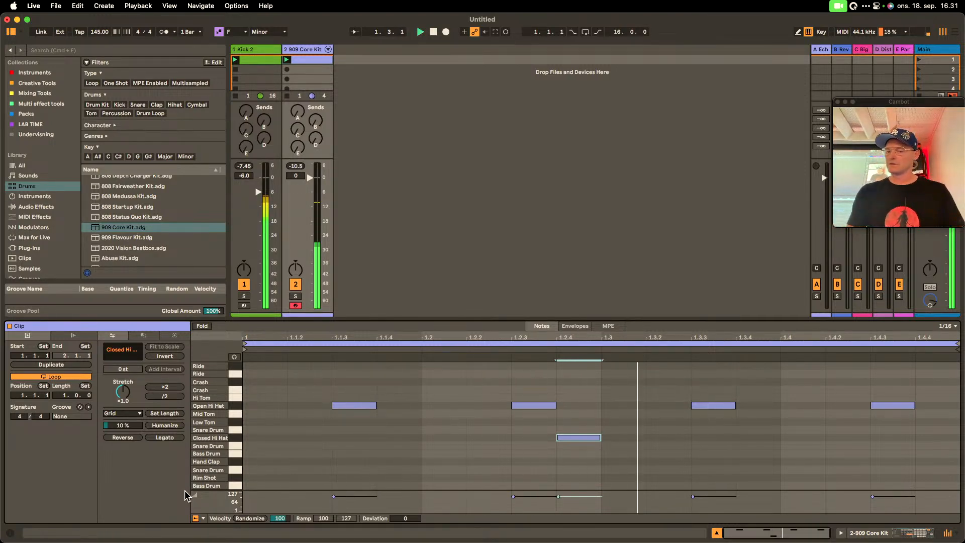
# - Try closed hi-hats on the second and fourth sixteenths of every beat and audition the pattern
pyautogui.doubleClick(306, 438)
pyautogui.doubleClick(394, 446)
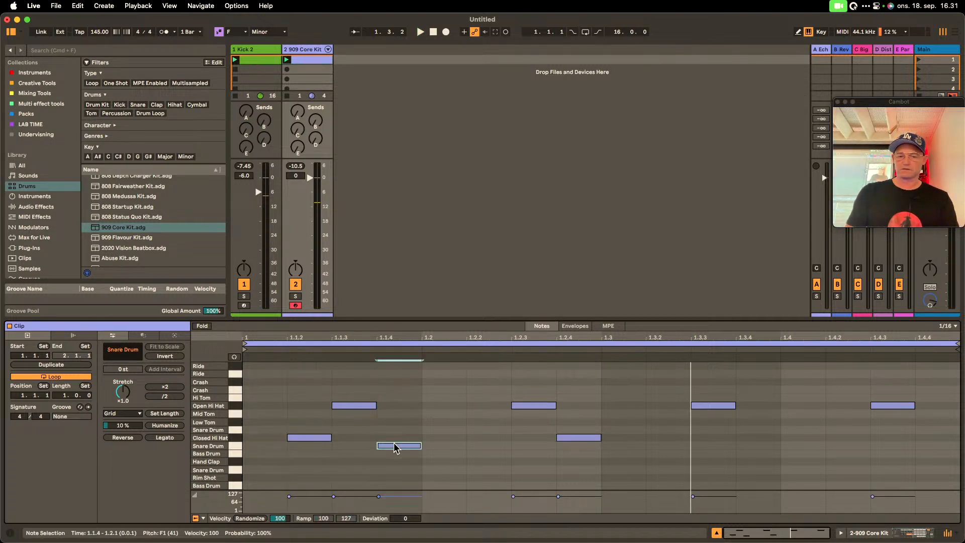
pyautogui.moveTo(395, 449); pyautogui.dragTo(397, 441)
pyautogui.doubleClick(501, 437)
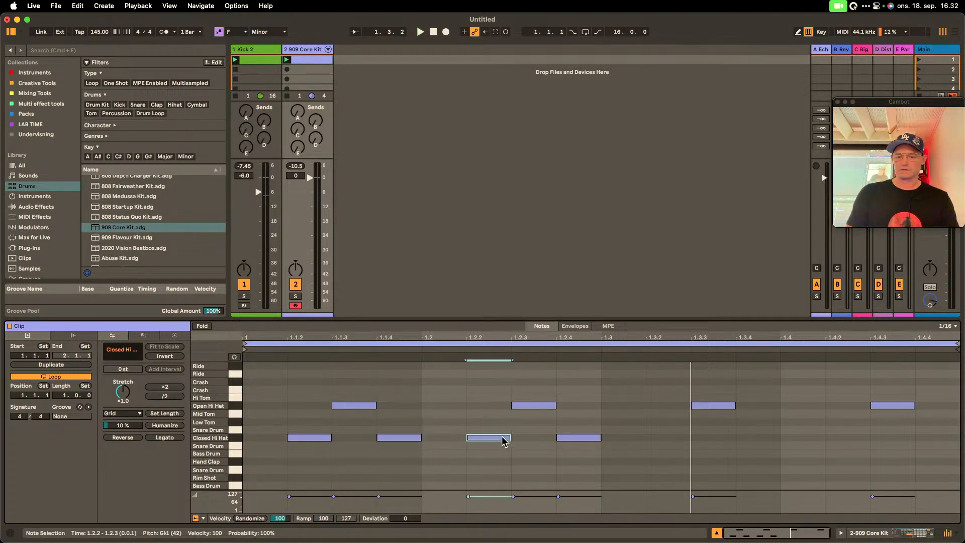
pyautogui.doubleClick(676, 439)
pyautogui.doubleClick(760, 439)
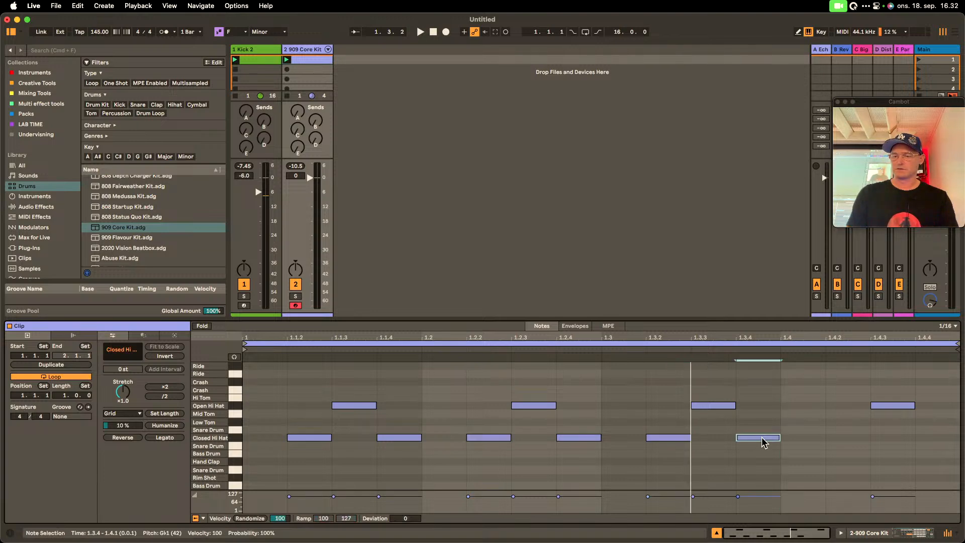
pyautogui.doubleClick(865, 440)
pyautogui.doubleClick(942, 441)
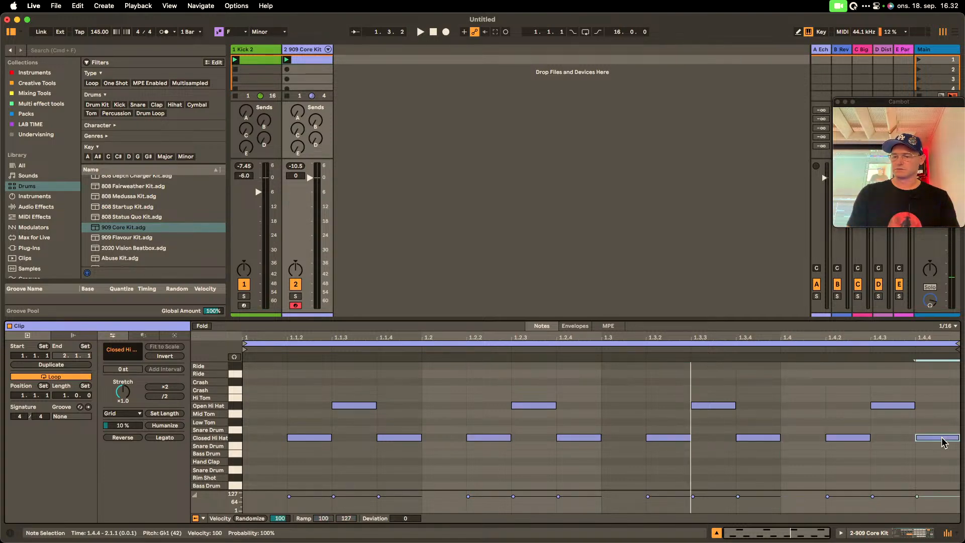
pyautogui.press('space')
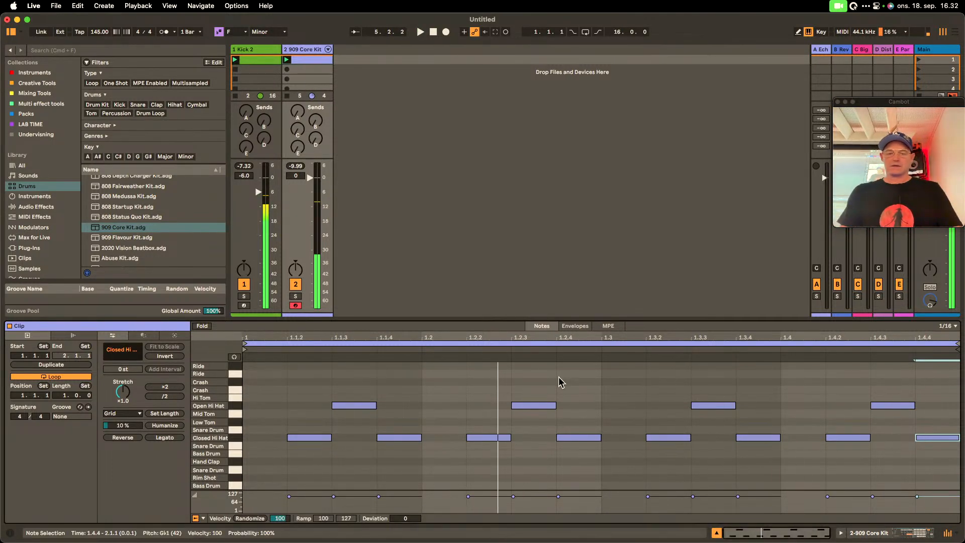
# - Clear all closed hi-hat notes and start a new closed hi-hat pattern with a note at 1.1.1
pyautogui.click(239, 437)
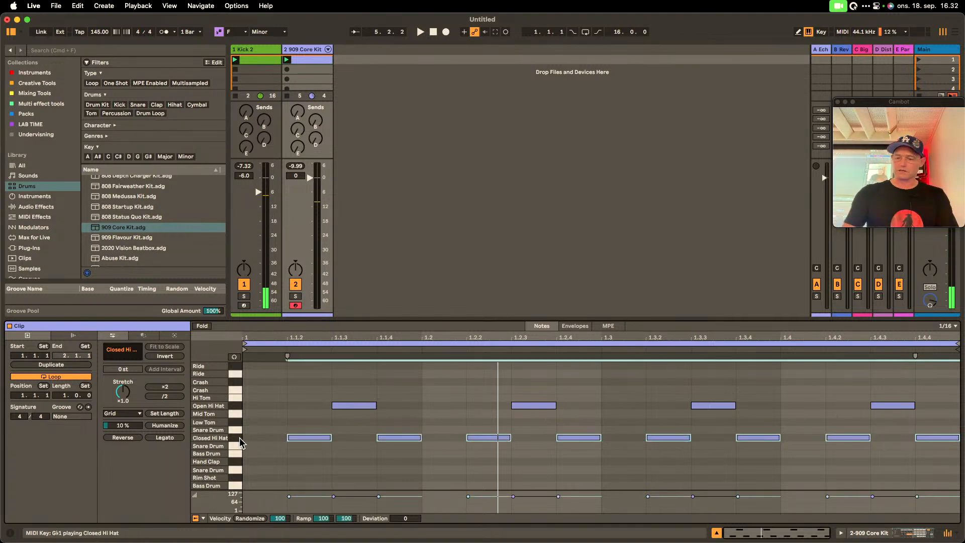
pyautogui.press('Delete')
pyautogui.doubleClick(263, 438)
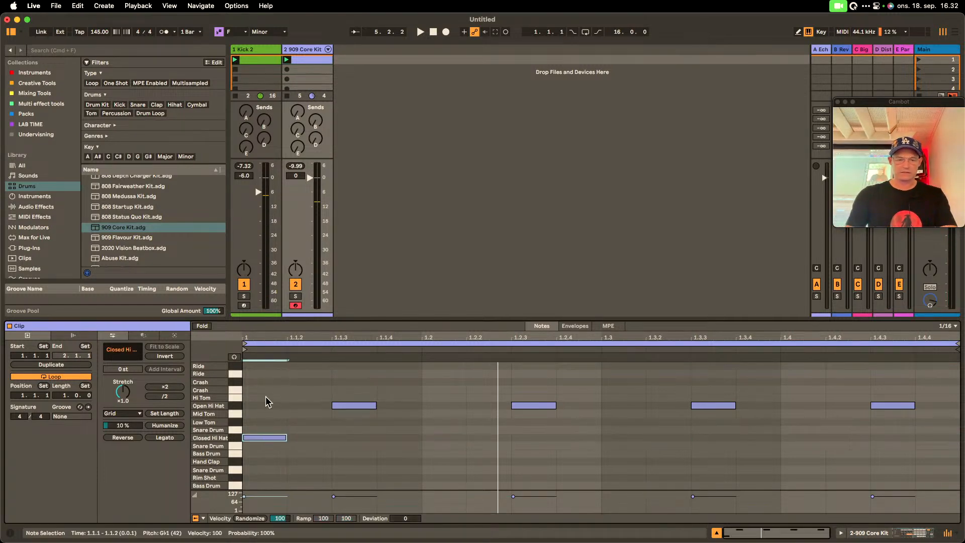
# - Deactivate the open hi-hat notes and add closed hi-hats at 1.1.4, 1.2.3, 1.3.1 and 1.3.4
pyautogui.click(240, 406)
pyautogui.press('0')
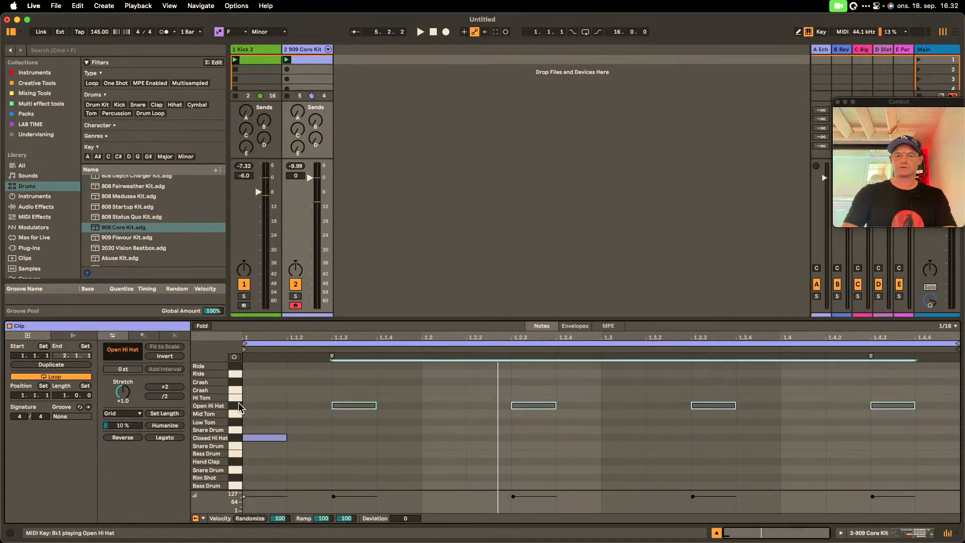
pyautogui.doubleClick(392, 438)
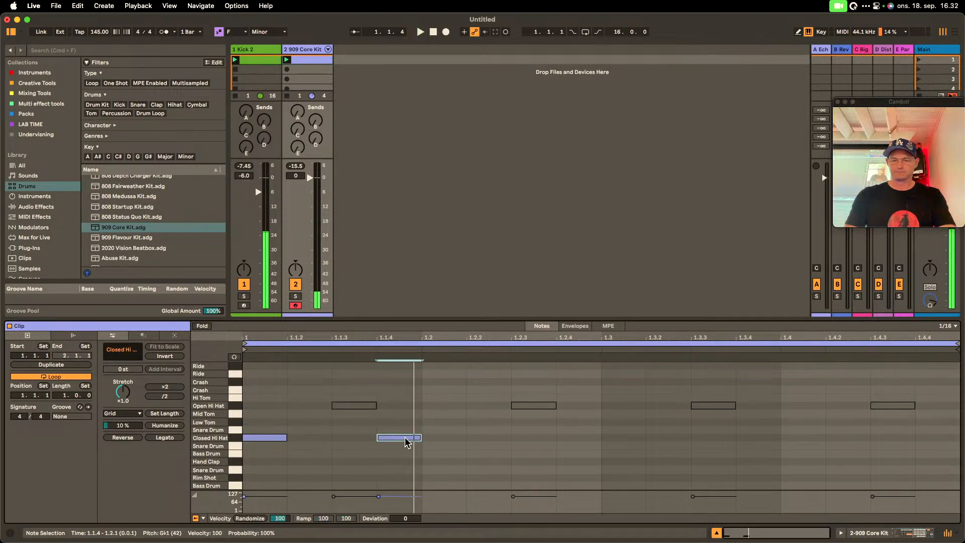
pyautogui.doubleClick(534, 441)
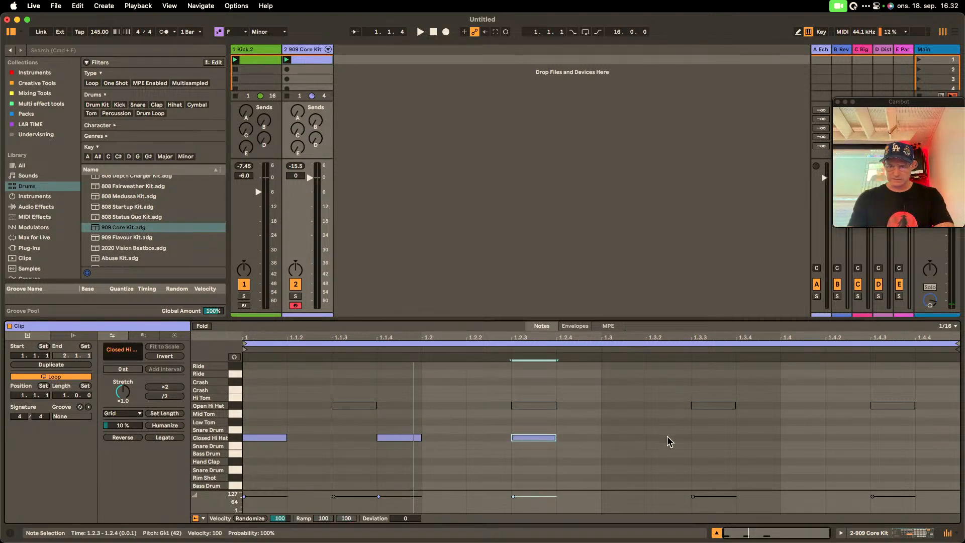
pyautogui.doubleClick(622, 440)
pyautogui.click(753, 451)
pyautogui.doubleClick(759, 437)
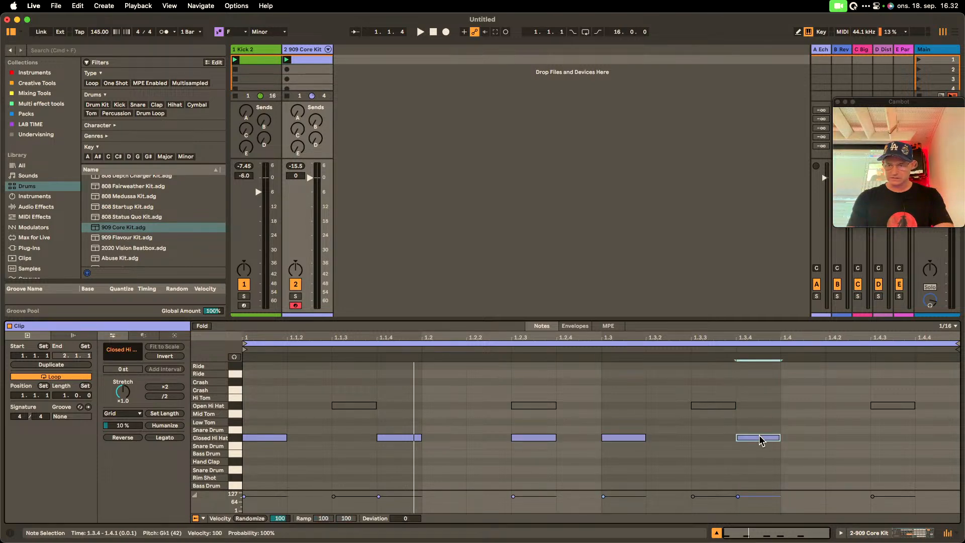
# - Replace the closed hi-hat at 1.2.3 with notes at 1.2.2 and 1.4.2, and reactivate the open hi-hats
pyautogui.click(892, 437)
pyautogui.click(537, 439)
pyautogui.doubleClick(537, 438)
pyautogui.press('space')
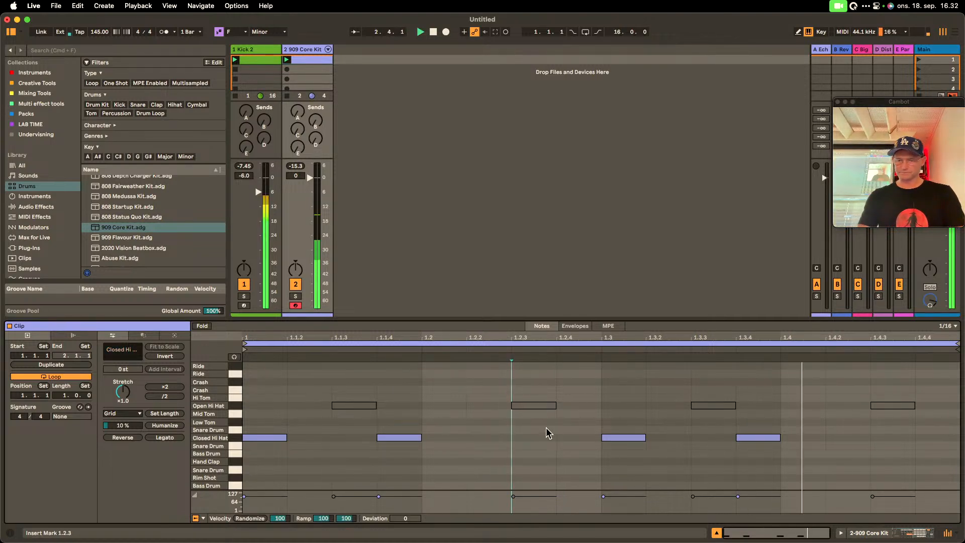
pyautogui.doubleClick(496, 437)
pyautogui.doubleClick(849, 438)
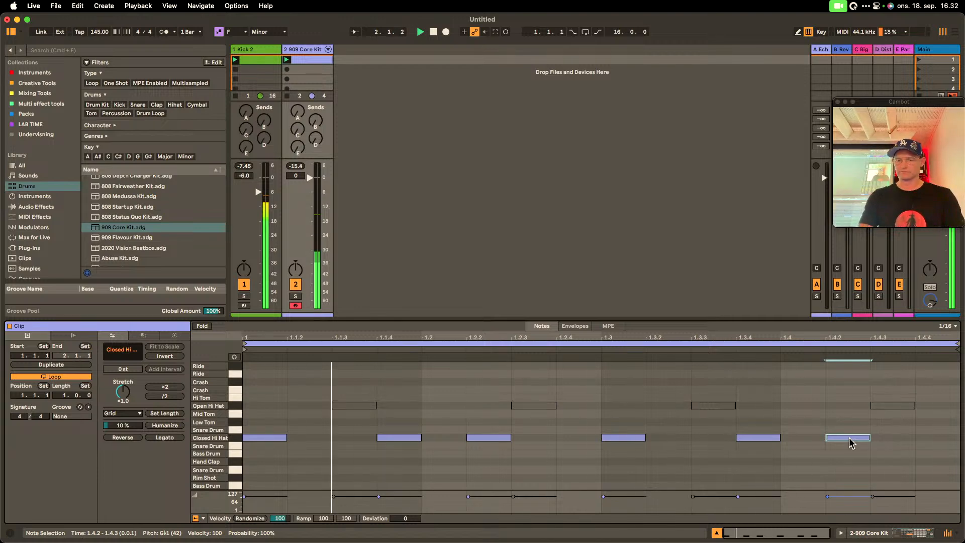
pyautogui.click(233, 406)
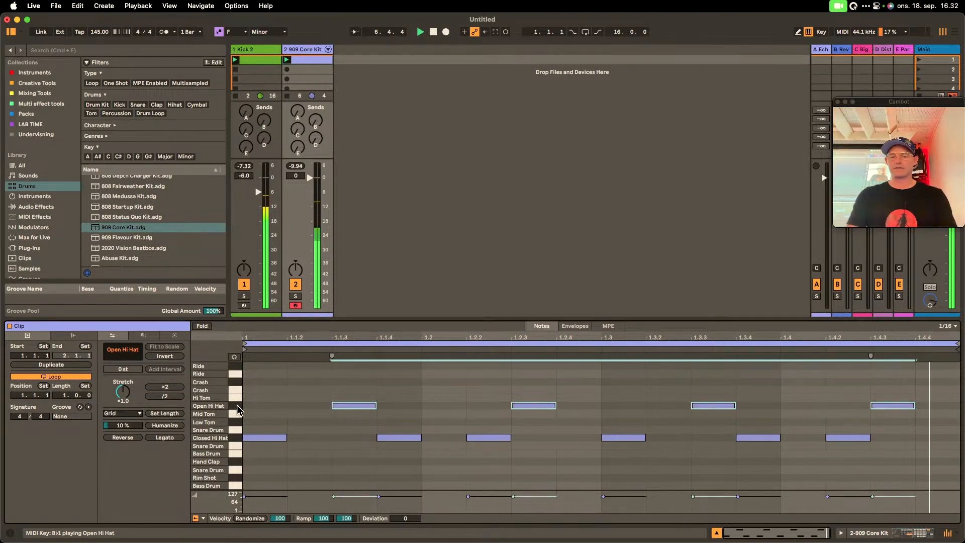
# - Randomize the velocities of all closed hi-hats, set the randomize amount to 106 and ramp them from 62 to 76
pyautogui.click(235, 439)
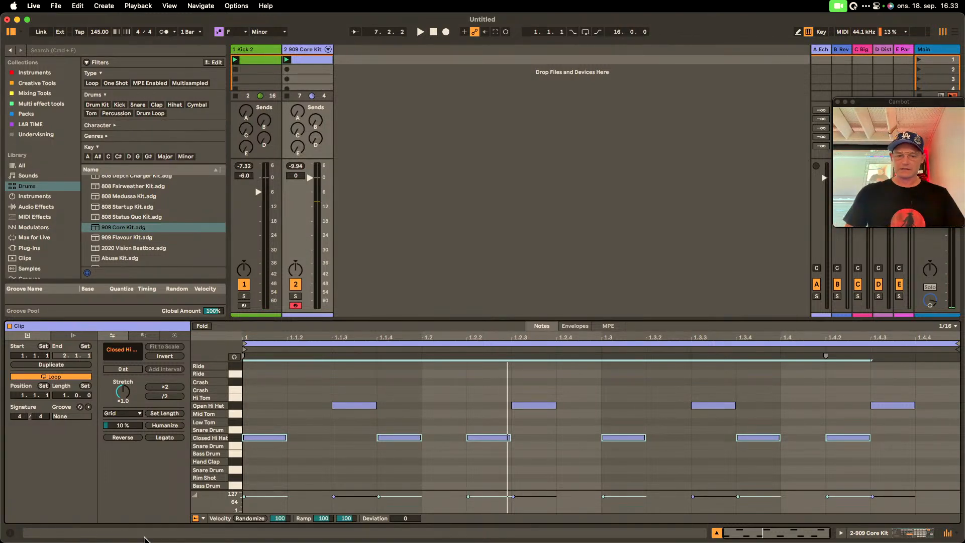
pyautogui.click(249, 519)
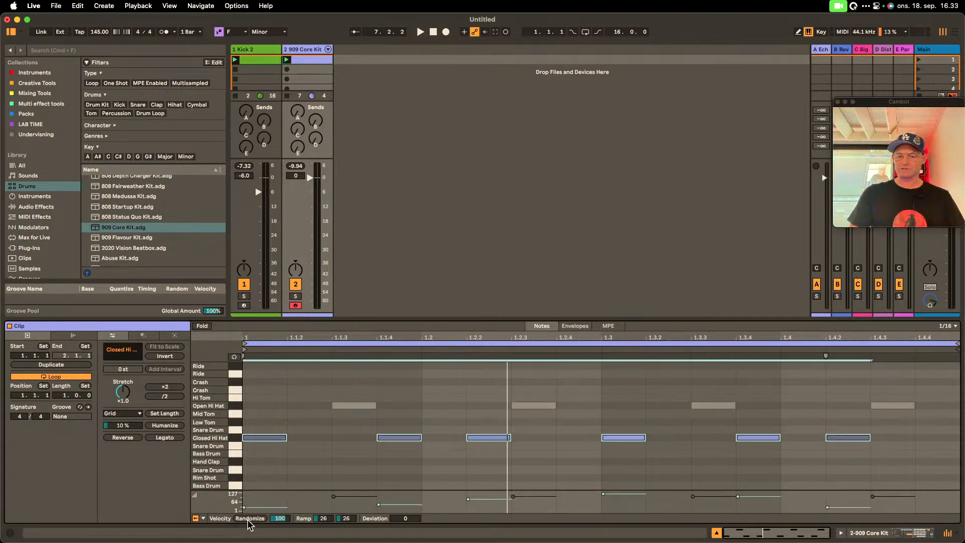
pyautogui.moveTo(280, 519); pyautogui.dragTo(324, 497)
pyautogui.moveTo(346, 518); pyautogui.dragTo(346, 491)
pyautogui.press('space')
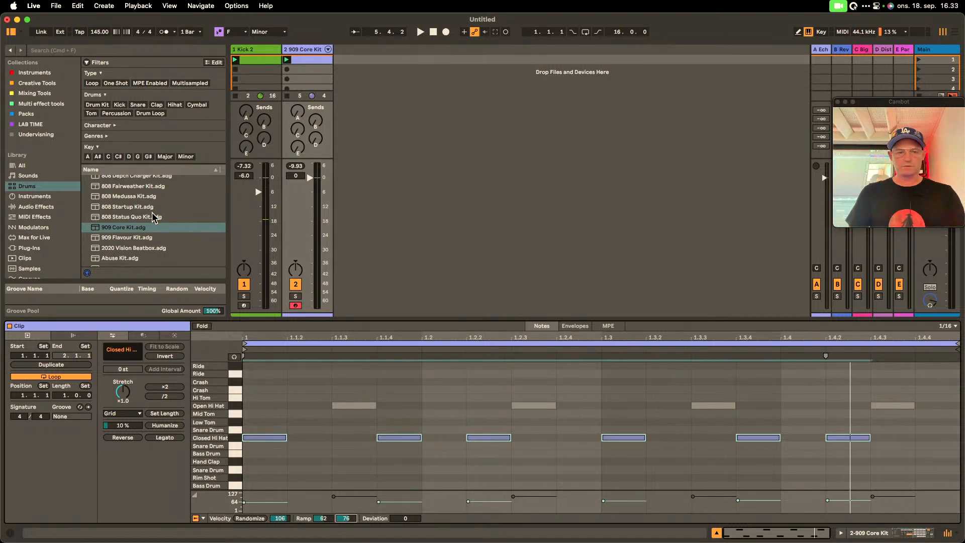
# - Search the Drums library for "perc" and load the Percussion Core Kit onto a new track
pyautogui.press('super+f')
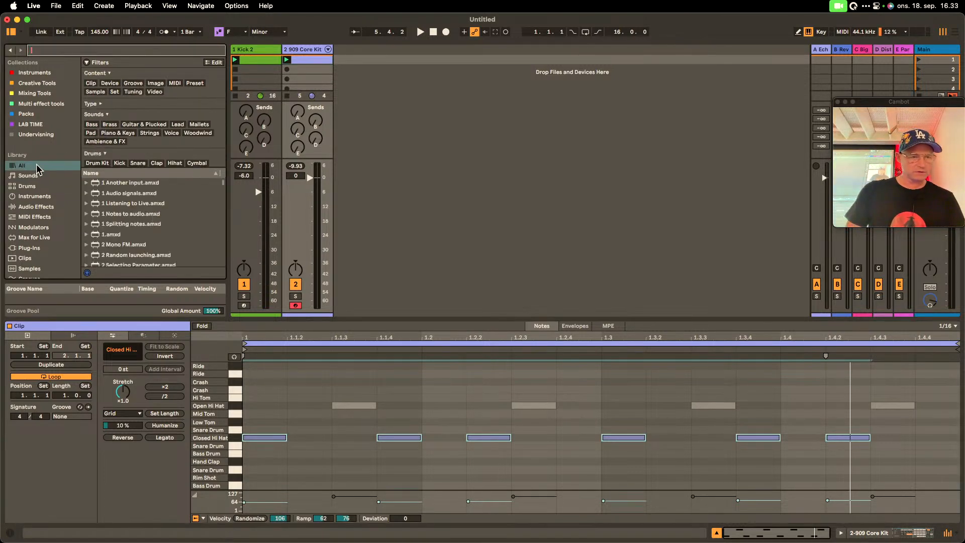
pyautogui.click(30, 187)
pyautogui.click(104, 50)
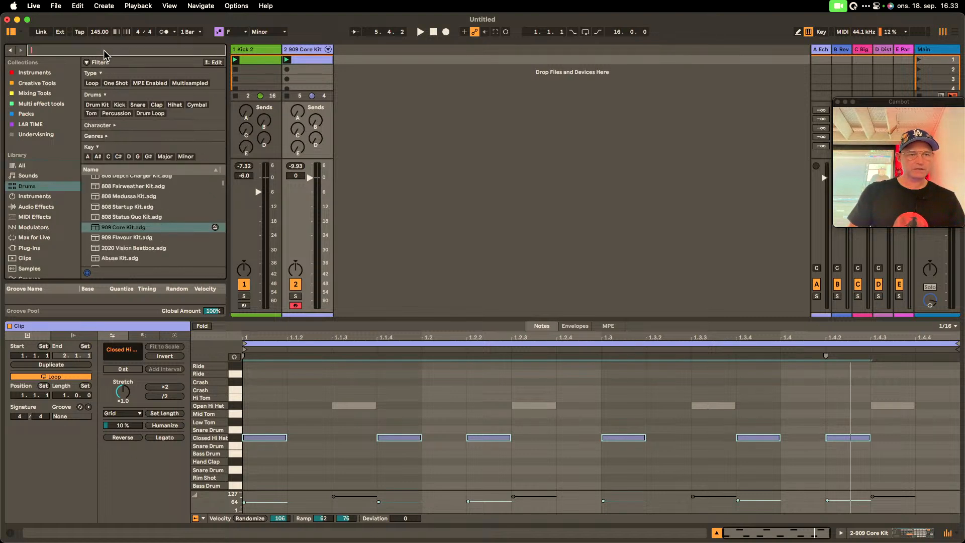
pyautogui.write('perc')
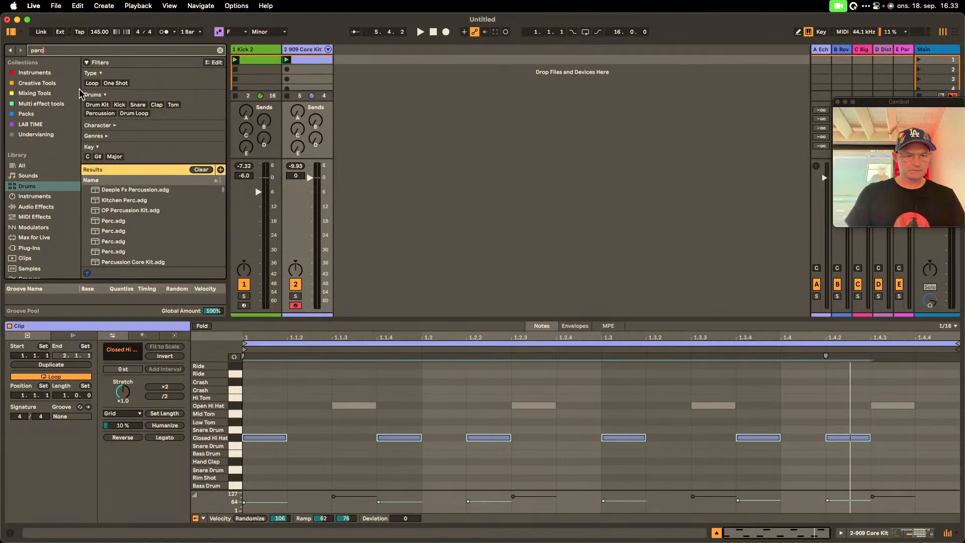
pyautogui.scroll(-2, 145, 206)
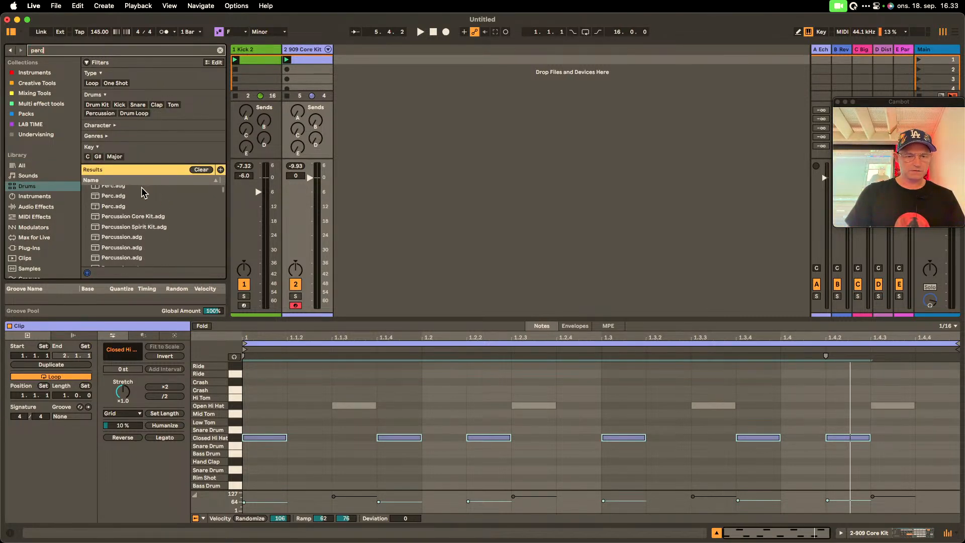
pyautogui.click(152, 217)
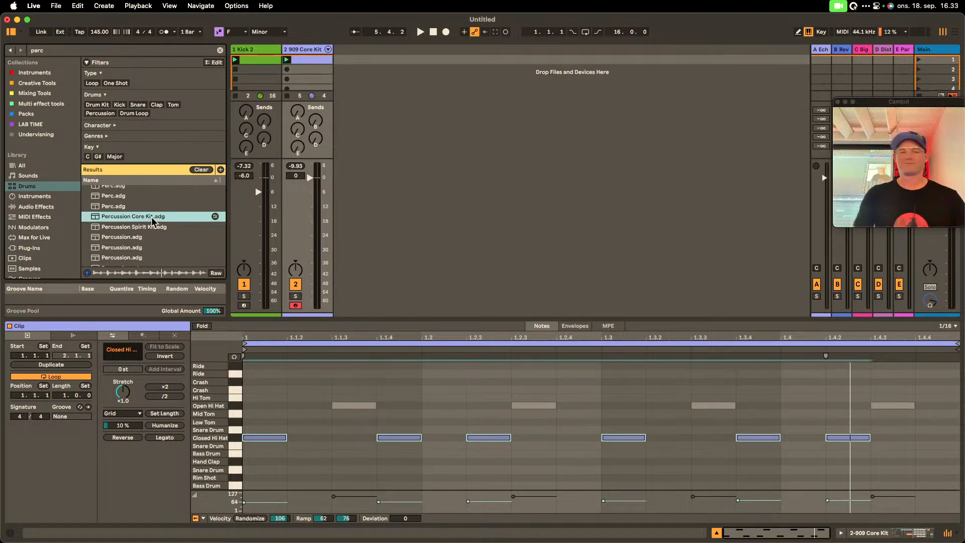
pyautogui.moveTo(147, 216); pyautogui.dragTo(397, 106)
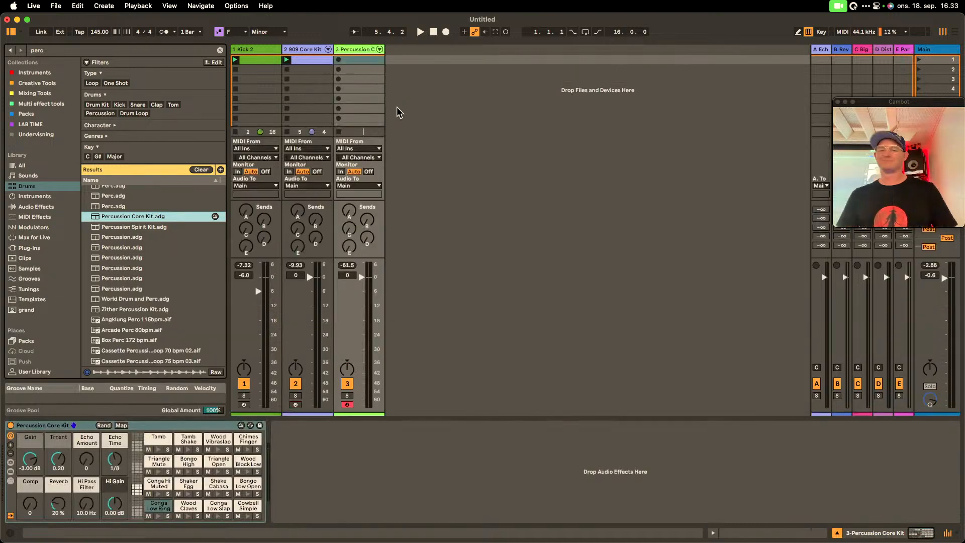
# - Create an empty one-bar clip in the Percussion Core Kit track's first slot and enable note preview
pyautogui.doubleClick(364, 59)
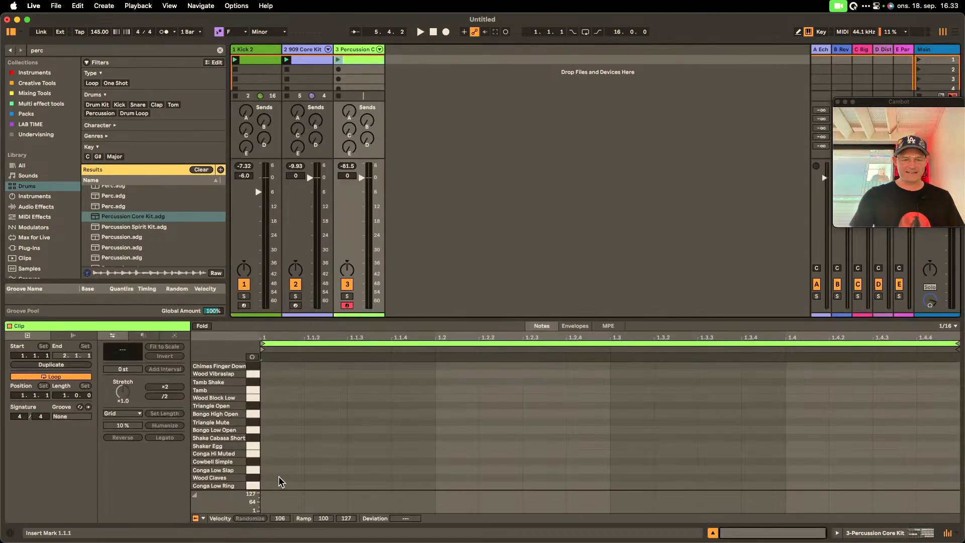
pyautogui.click(252, 475)
pyautogui.click(252, 357)
pyautogui.click(290, 490)
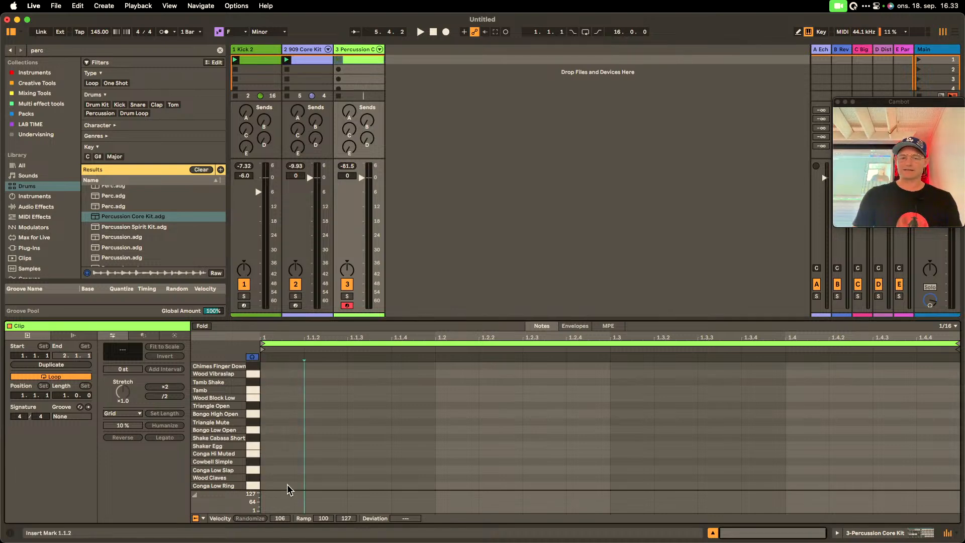
# - Place a Conga Low Slap note at 1.1.1 and play only the percussion clip, with the kick and hi-hat clips stopped
pyautogui.doubleClick(288, 486)
pyautogui.moveTo(290, 490); pyautogui.dragTo(290, 475)
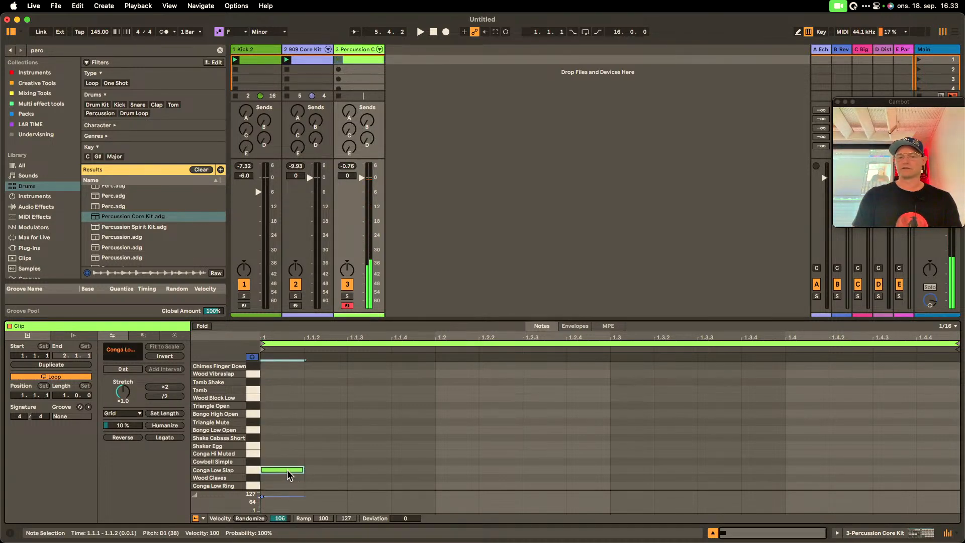
pyautogui.press('space')
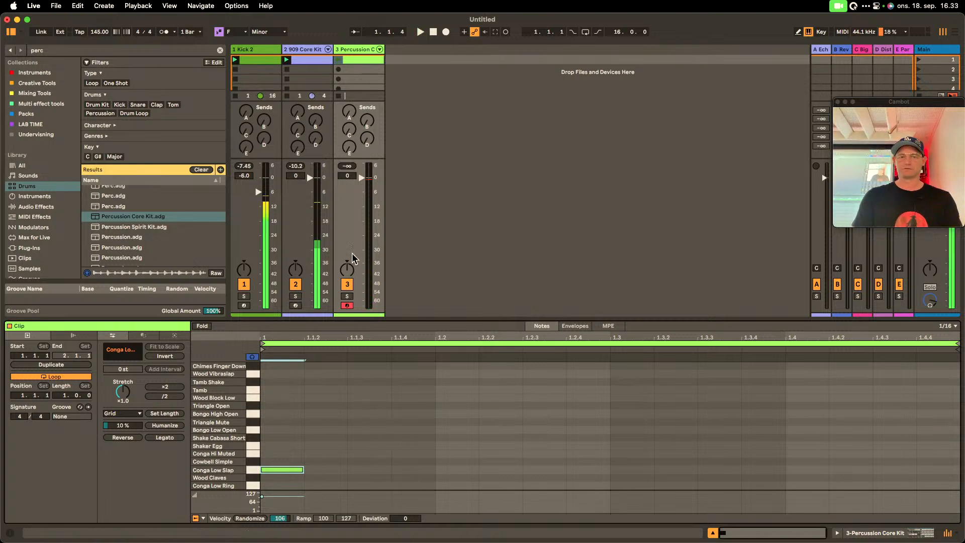
pyautogui.click(287, 69)
pyautogui.click(338, 61)
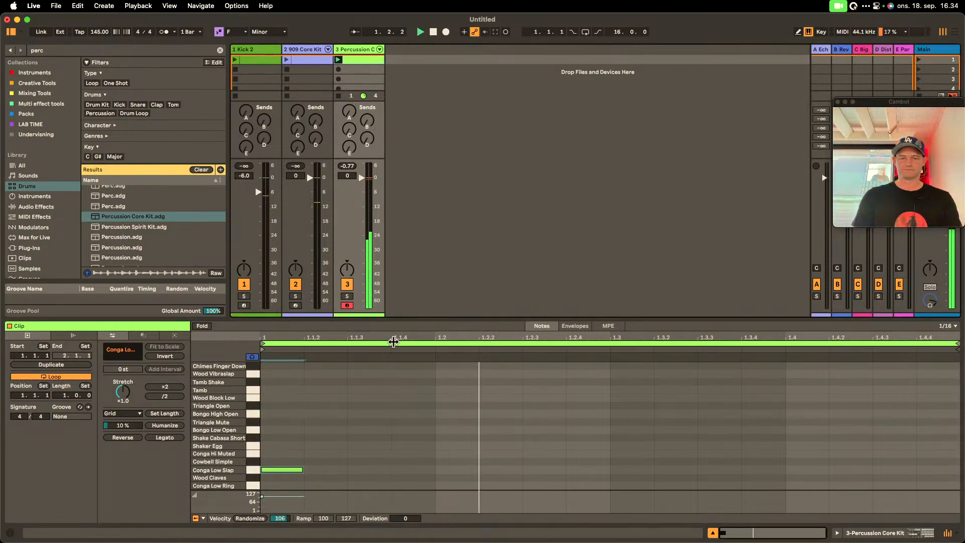
# - Add a Conga Hi Muted note at 1.1.4 and a Bongo Low Open note at 1.2.2
pyautogui.doubleClick(337, 461)
pyautogui.moveTo(337, 461); pyautogui.dragTo(411, 459)
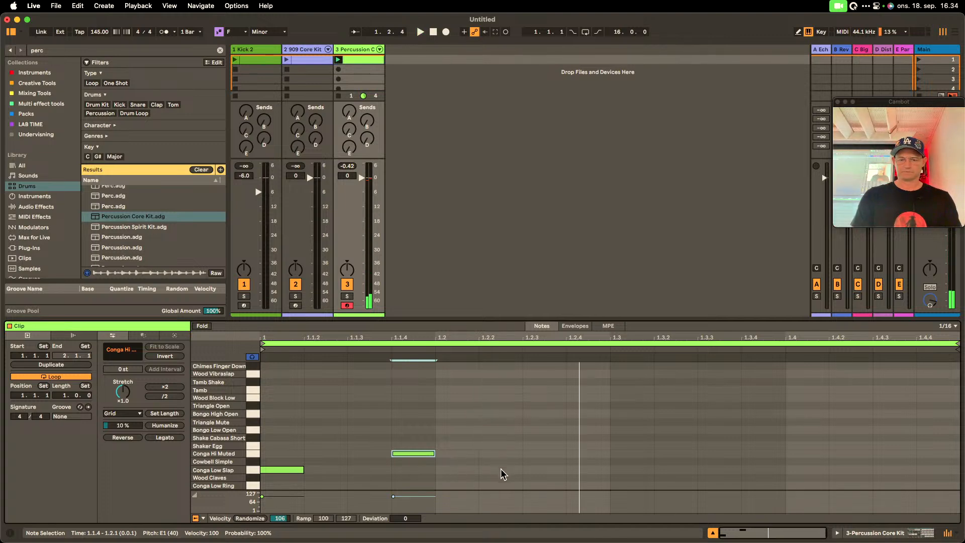
pyautogui.doubleClick(500, 446)
pyautogui.moveTo(500, 445); pyautogui.dragTo(501, 432)
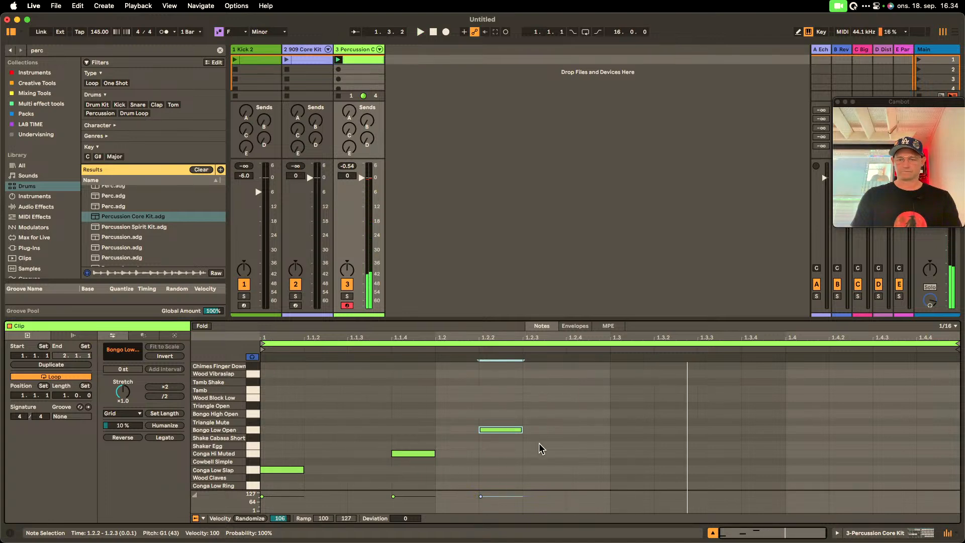
# - Duplicate the three percussion notes into the second half of the bar, starting at 1.3, and play the loop
pyautogui.moveTo(605, 420); pyautogui.dragTo(251, 518)
pyautogui.press('super+d')
pyautogui.press('space')
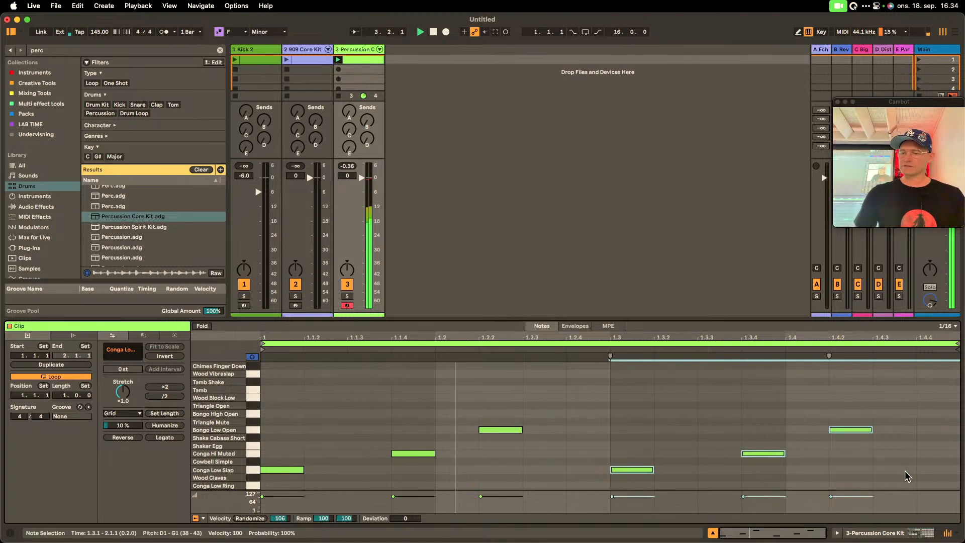
# - Show the percussion track's devices and add Drum Buss from the Mixing Tools collection after the Percussion Core Kit
pyautogui.click(900, 532)
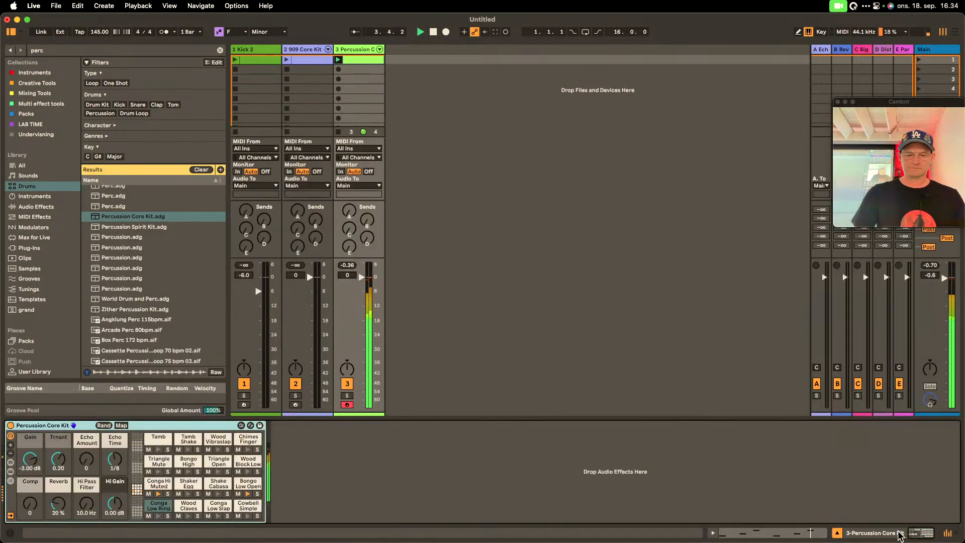
pyautogui.click(242, 487)
pyautogui.click(242, 487)
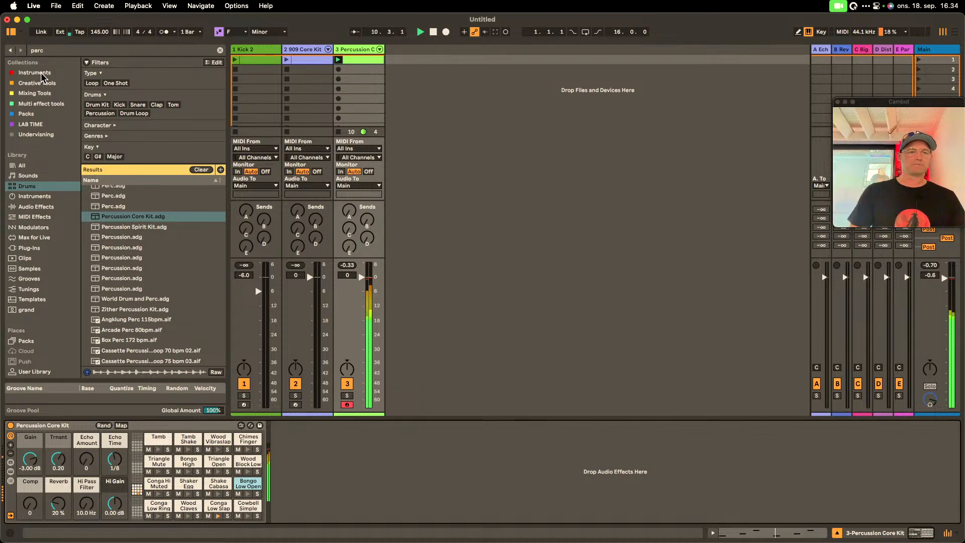
pyautogui.click(42, 94)
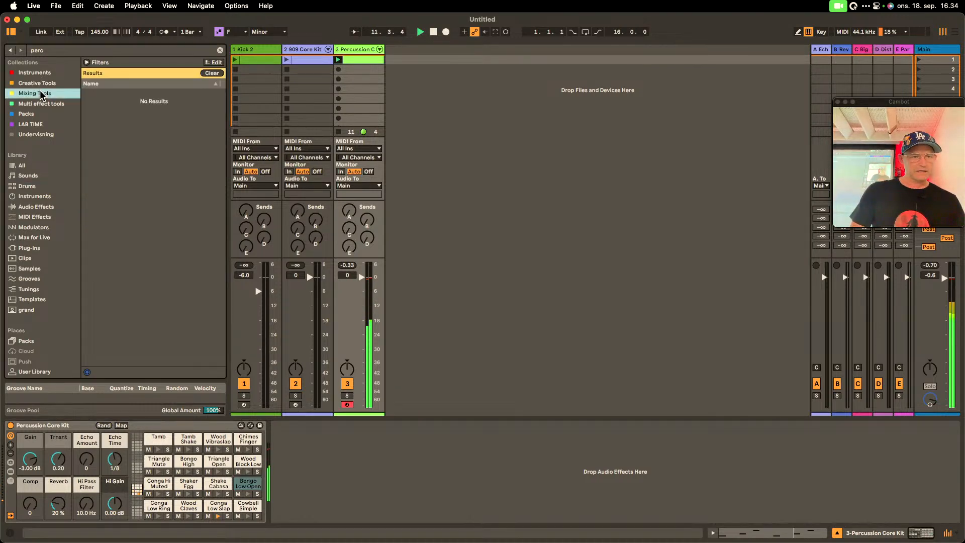
pyautogui.click(219, 52)
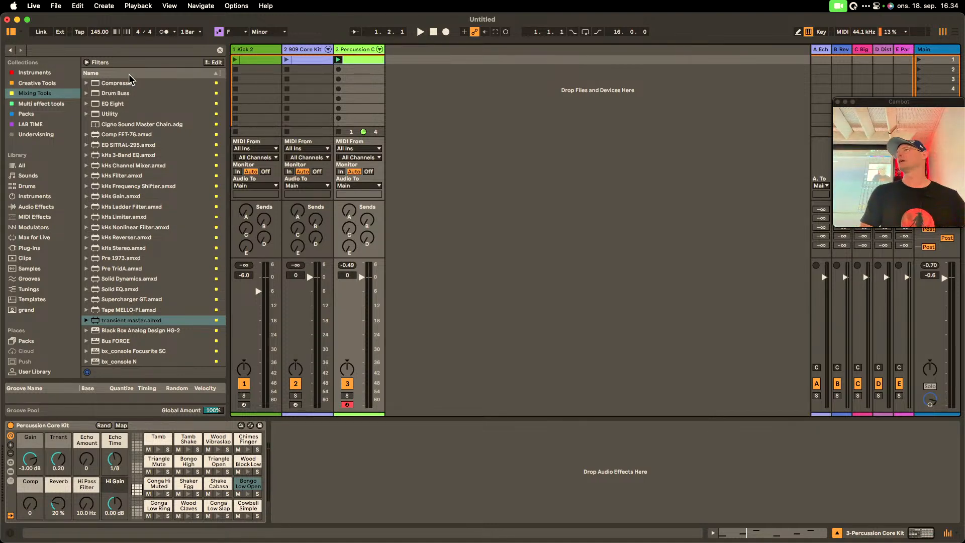
pyautogui.moveTo(107, 94); pyautogui.dragTo(231, 191)
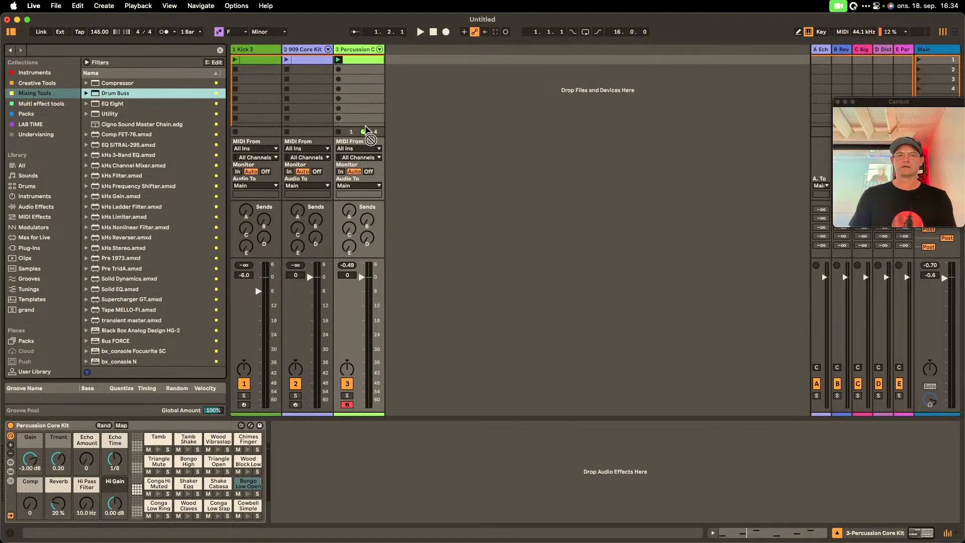
pyautogui.moveTo(358, 104); pyautogui.dragTo(359, 104)
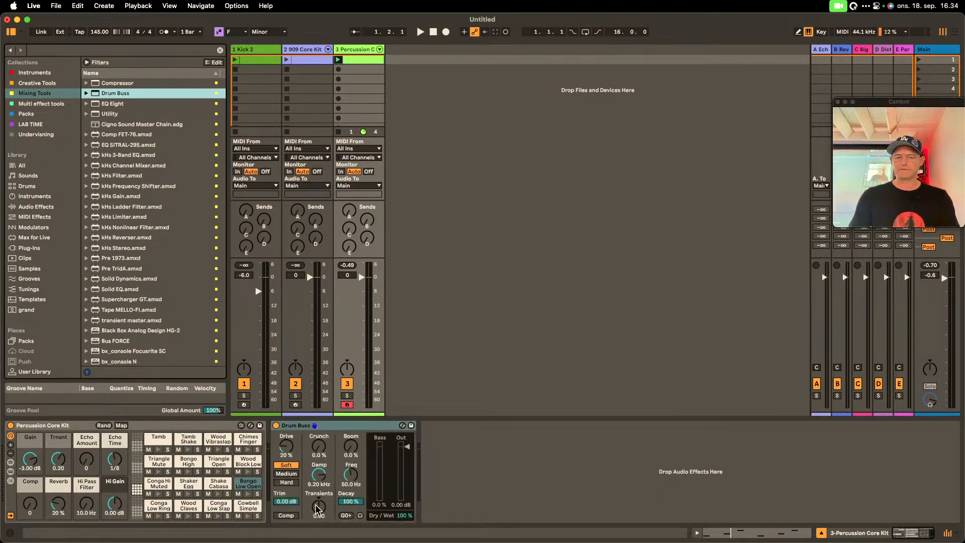
# - Set Drum Buss to Transients -1.00, Drive 60 %, Damp 20.0 kHz, Crunch 46 % and output -12.5 dB
pyautogui.rightClick(329, 494)
pyautogui.click(463, 331)
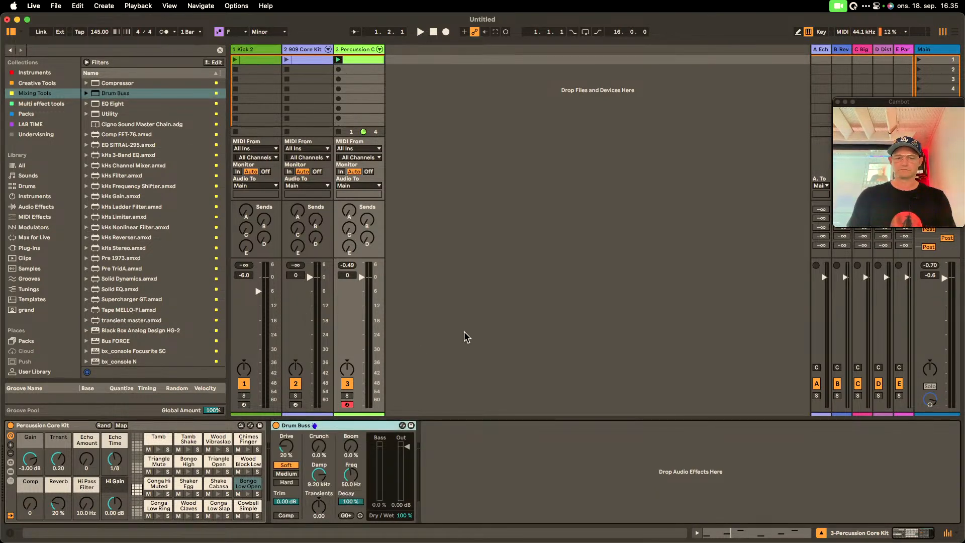
pyautogui.scroll(-1, 464, 329)
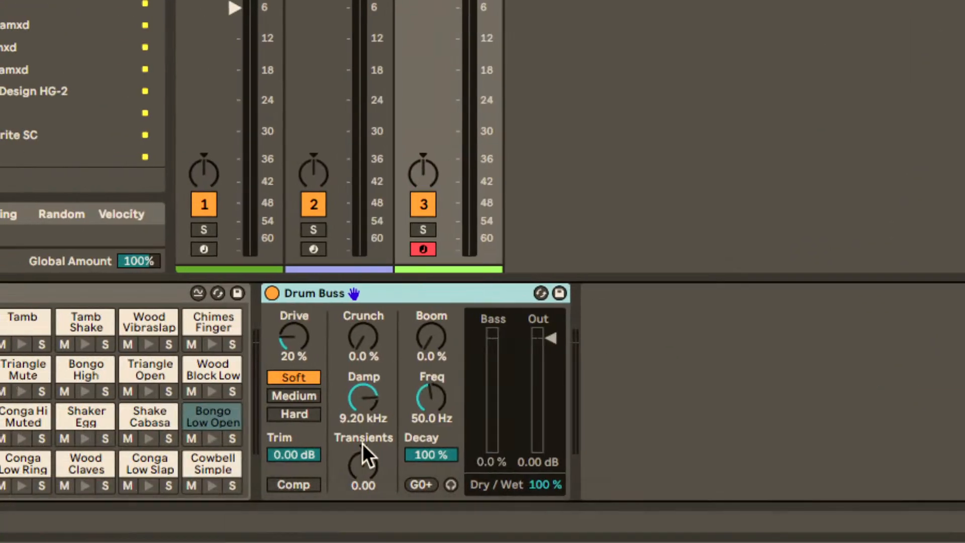
pyautogui.moveTo(367, 464); pyautogui.dragTo(367, 500)
pyautogui.moveTo(295, 338); pyautogui.dragTo(295, 314)
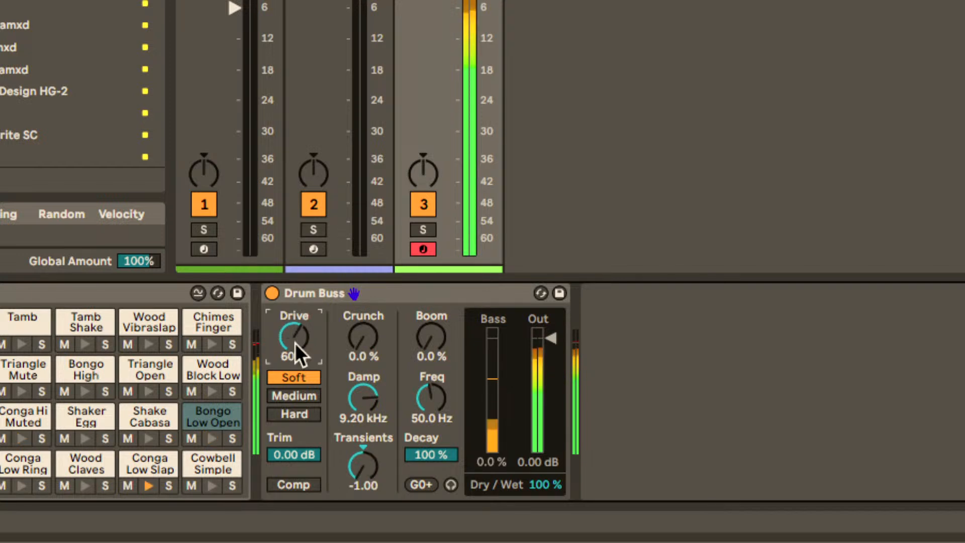
pyautogui.moveTo(370, 391); pyautogui.dragTo(371, 312)
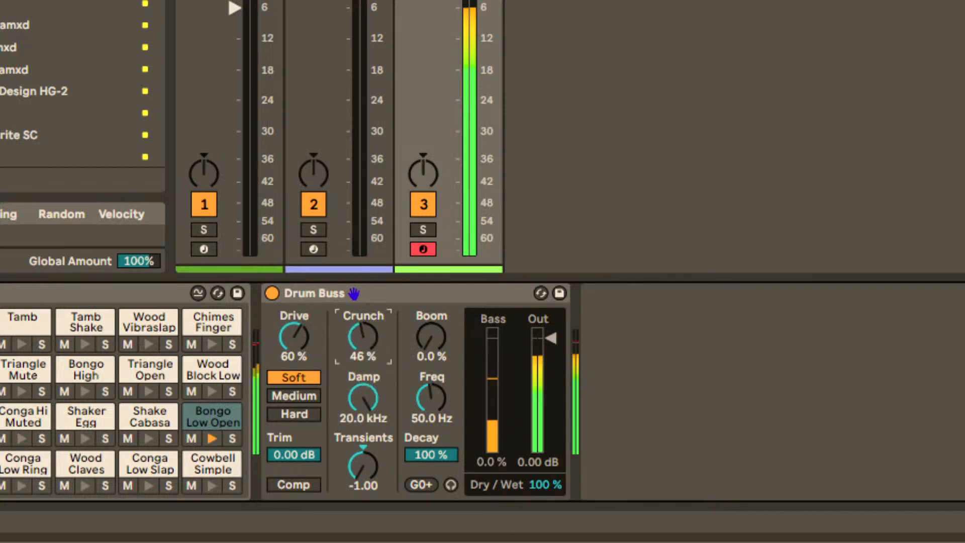
pyautogui.moveTo(535, 343); pyautogui.dragTo(536, 382)
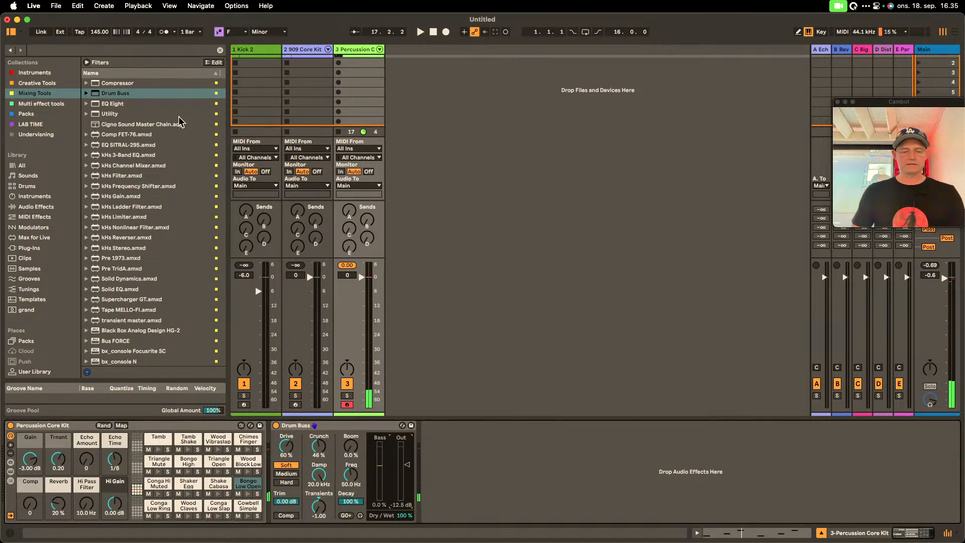
# - Search the library for "ec", add Echo after Drum Buss, and set its Dry/Wet to 21 % and Reverb to 23 %
pyautogui.press('super+f')
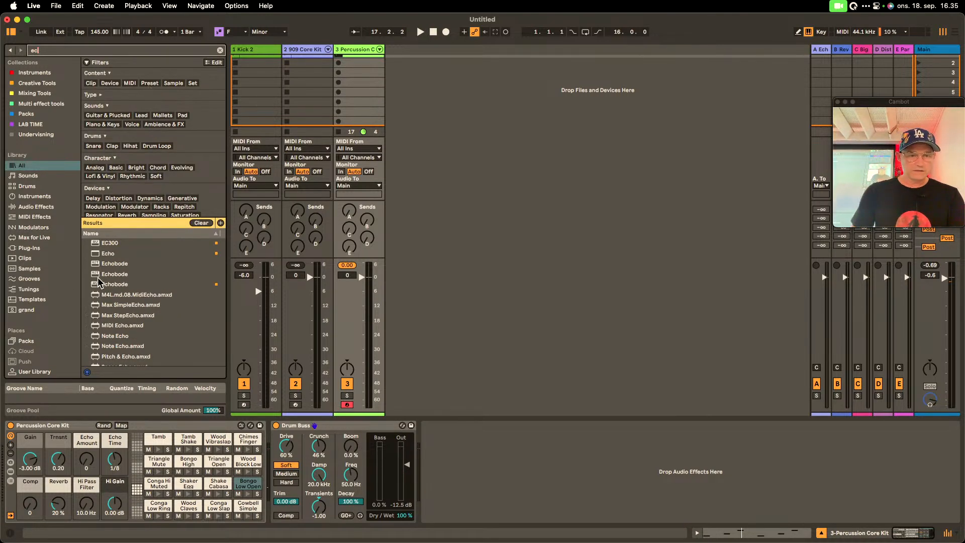
pyautogui.click(107, 254)
pyautogui.moveTo(350, 349); pyautogui.dragTo(498, 493)
pyautogui.click(685, 514)
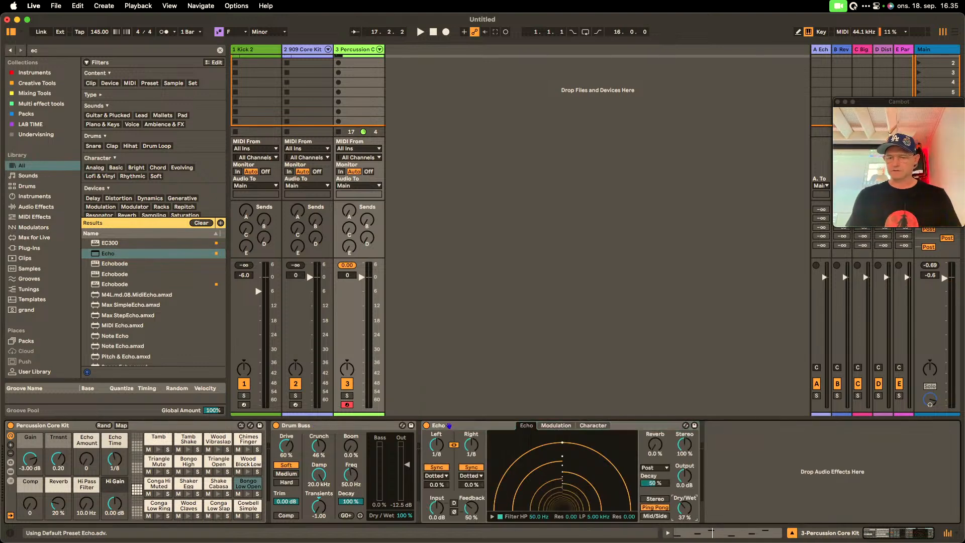
pyautogui.press('space')
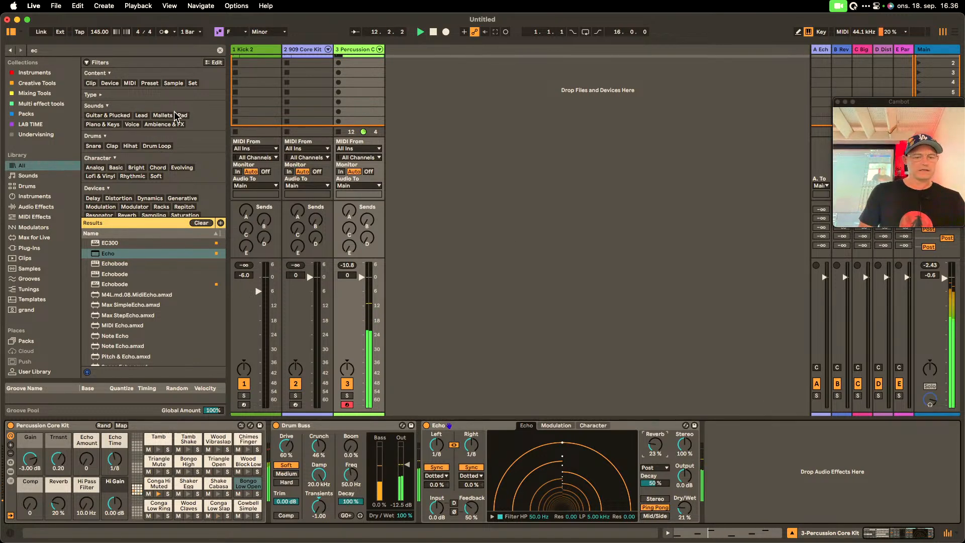
# - Search the library for "comp" and add the Compressor after Echo on the percussion track
pyautogui.press('super+f')
pyautogui.write('com')
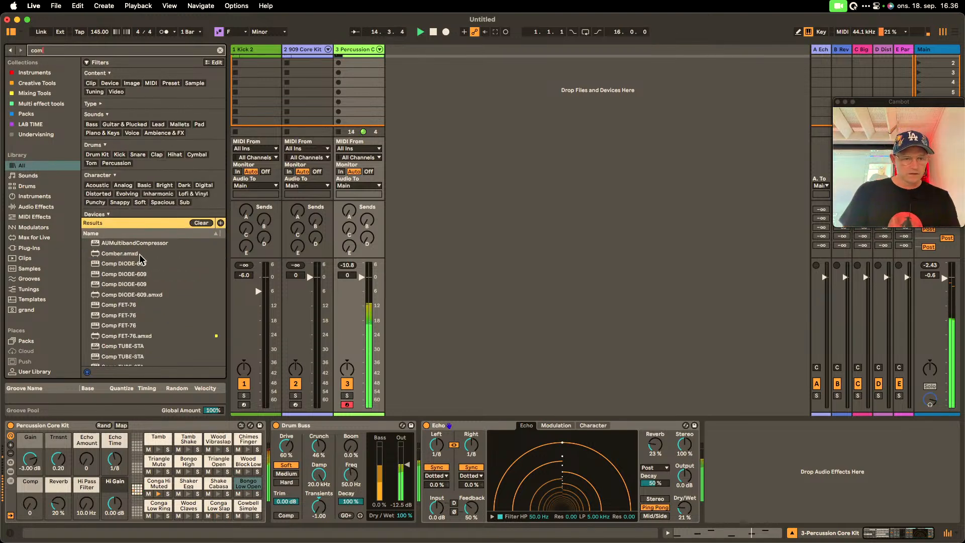
pyautogui.write('p')
pyautogui.scroll(-3, 152, 270)
pyautogui.scroll(-2, 152, 271)
pyautogui.moveTo(108, 328)
pyautogui.mouseDown()
pyautogui.moveTo(714, 399)
pyautogui.moveTo(716, 447)
pyautogui.mouseUp()
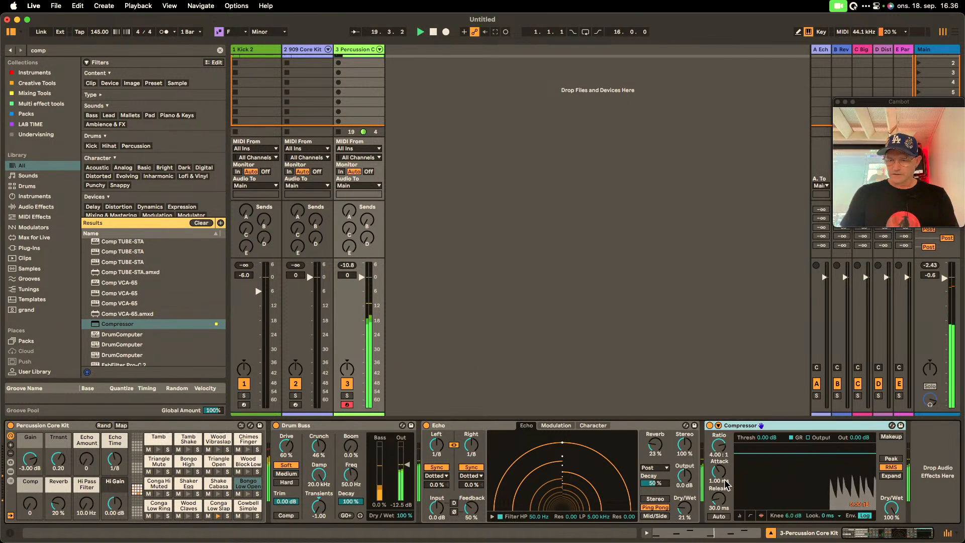
# - Enable the Compressor's sidechain and choose 1-Kick 2 as its audio source
pyautogui.click(718, 426)
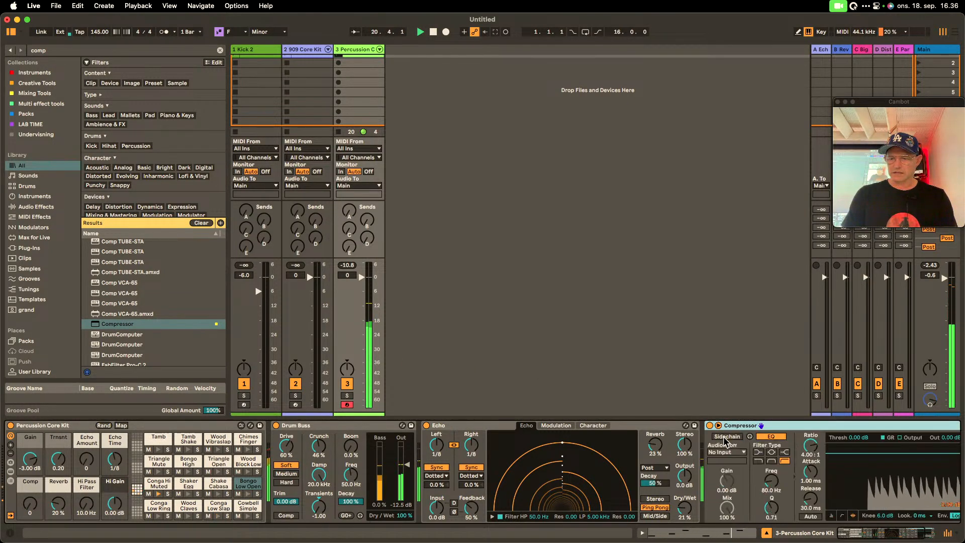
pyautogui.click(725, 436)
pyautogui.click(727, 452)
pyautogui.click(734, 464)
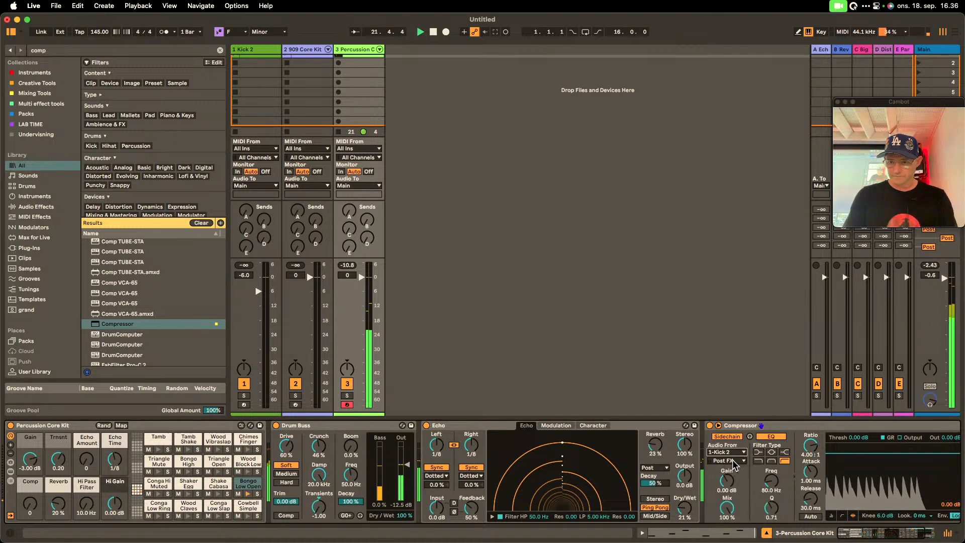
# - Deactivate the Kick 2 track, launch its clip as the sidechain trigger, and return to the percussion track's devices
pyautogui.click(243, 385)
pyautogui.scroll(1, 244, 66)
pyautogui.click(235, 60)
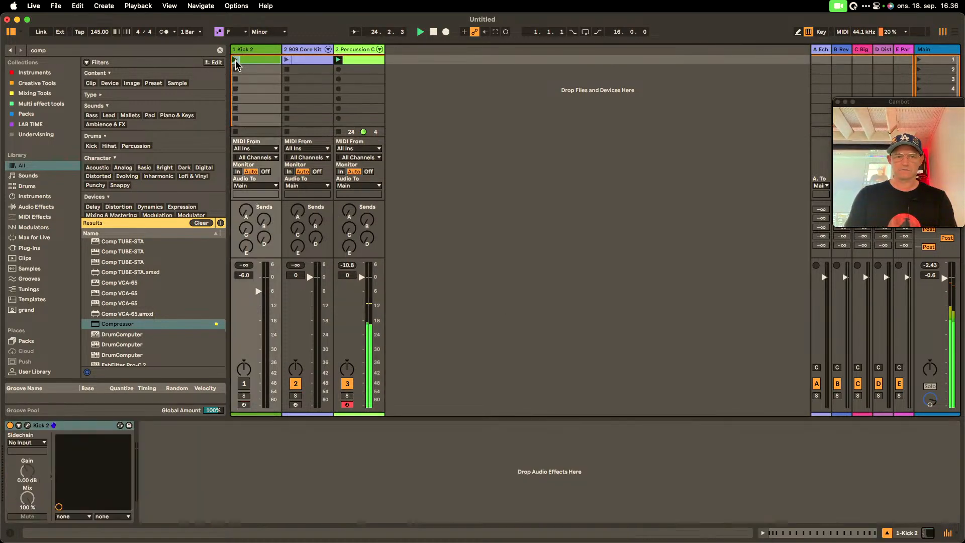
pyautogui.click(358, 60)
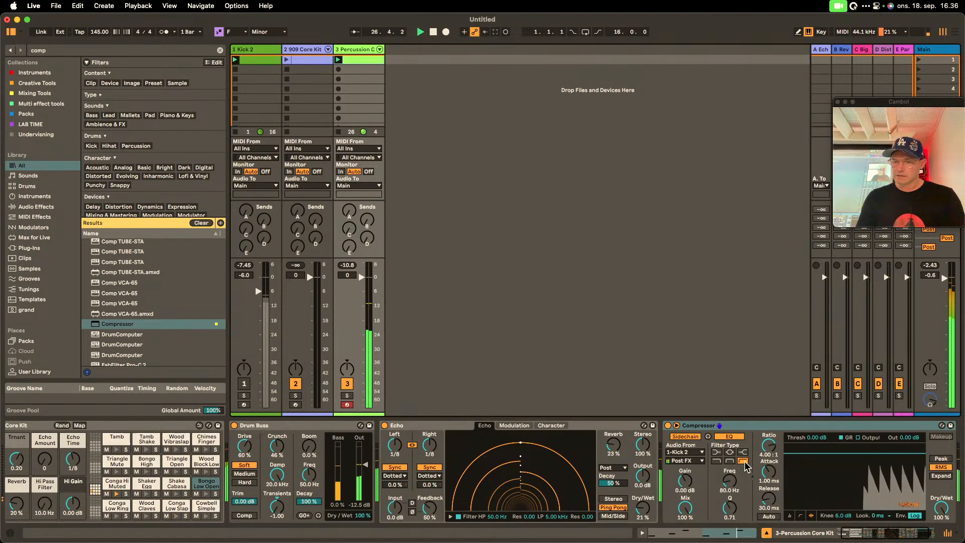
# - Set the Compressor's threshold to -26.2 dB, ratio to inf : 1, attack to 0.03 ms and release to 11.8 ms
pyautogui.moveTo(836, 453); pyautogui.dragTo(836, 495)
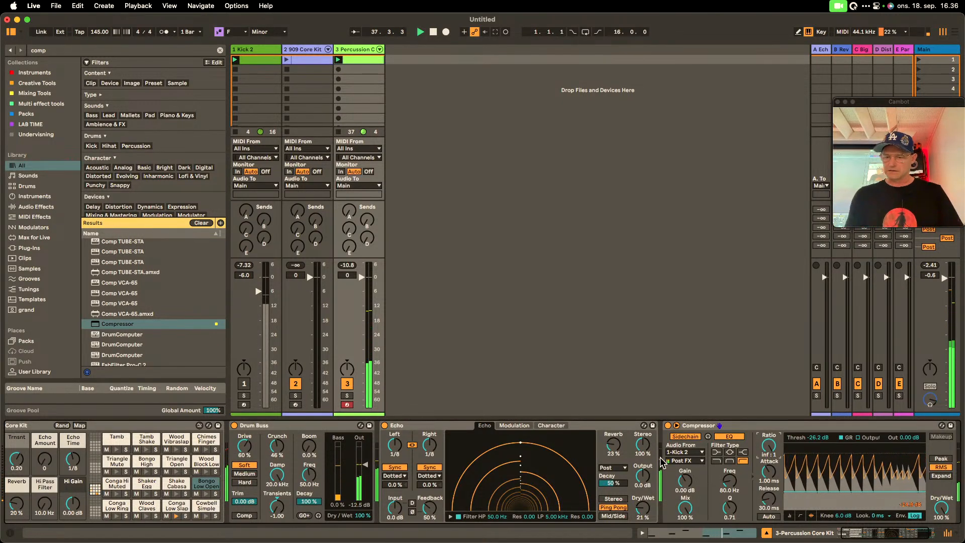
pyautogui.moveTo(769, 471); pyautogui.dragTo(769, 513)
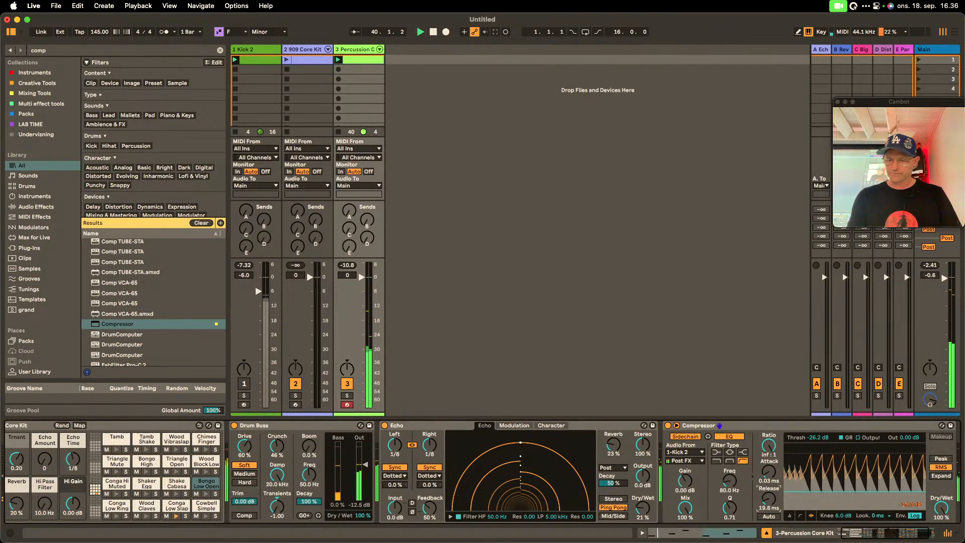
pyautogui.hscroll(3, 436, 460)
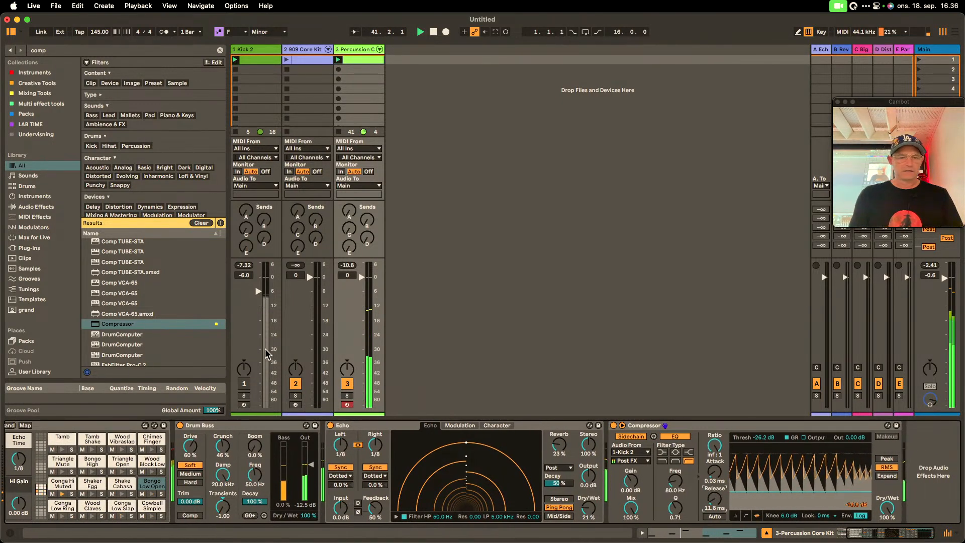
# - Search the library for "roar", add Roar after the Compressor, and set its routing to Multi Band
pyautogui.press('super+f')
pyautogui.write('r')
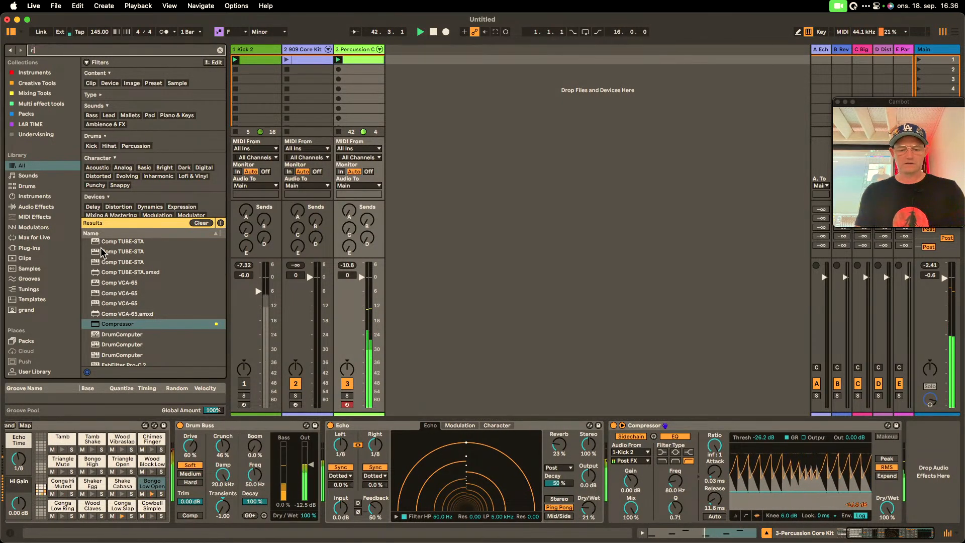
pyautogui.write('oar')
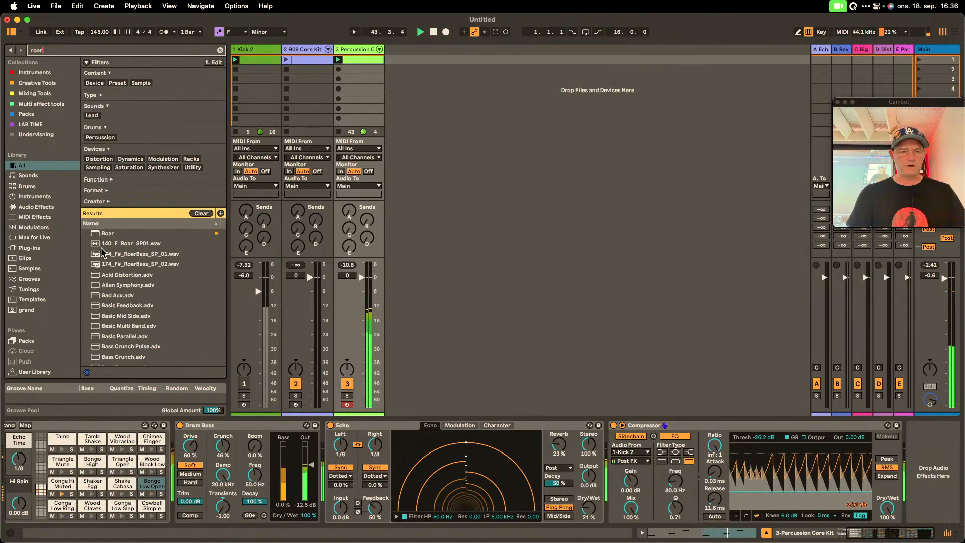
pyautogui.click(105, 234)
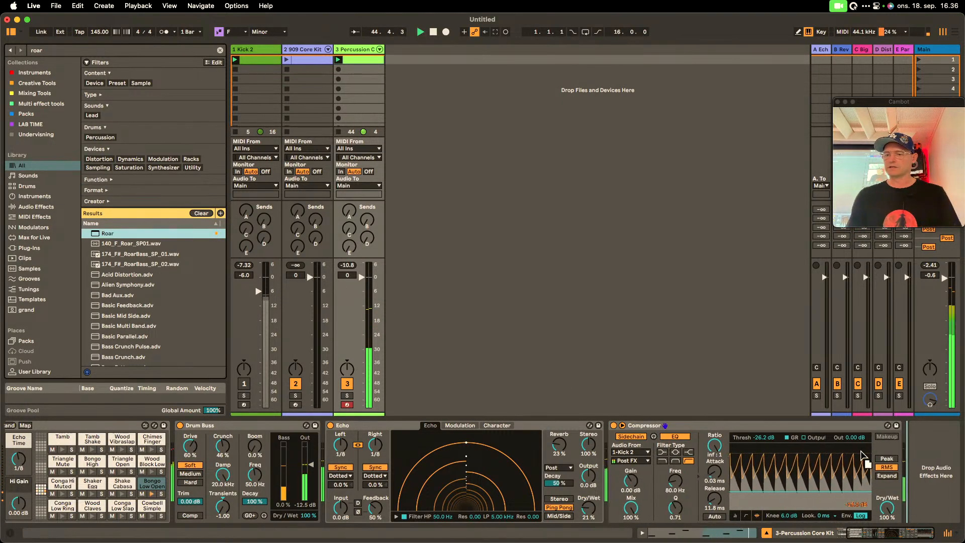
pyautogui.doubleClick(106, 233)
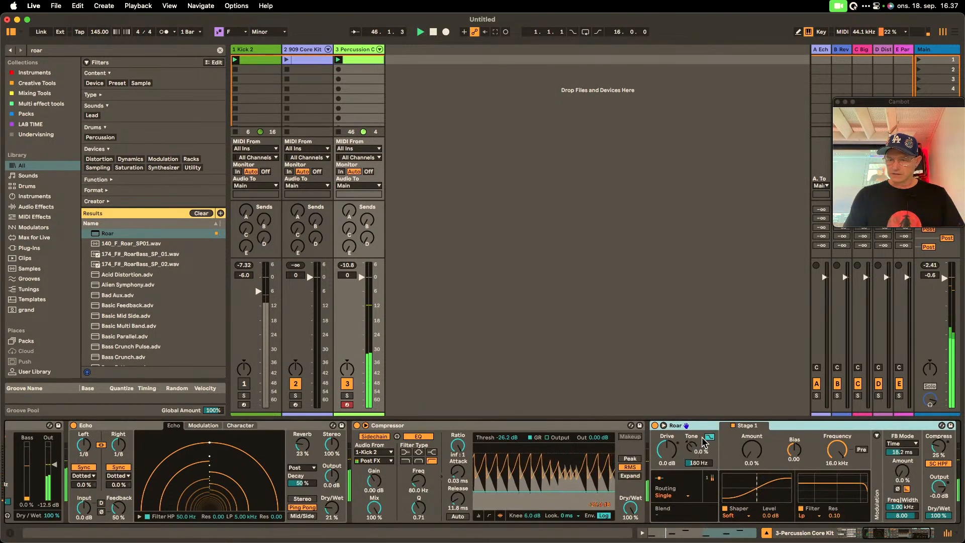
pyautogui.click(664, 495)
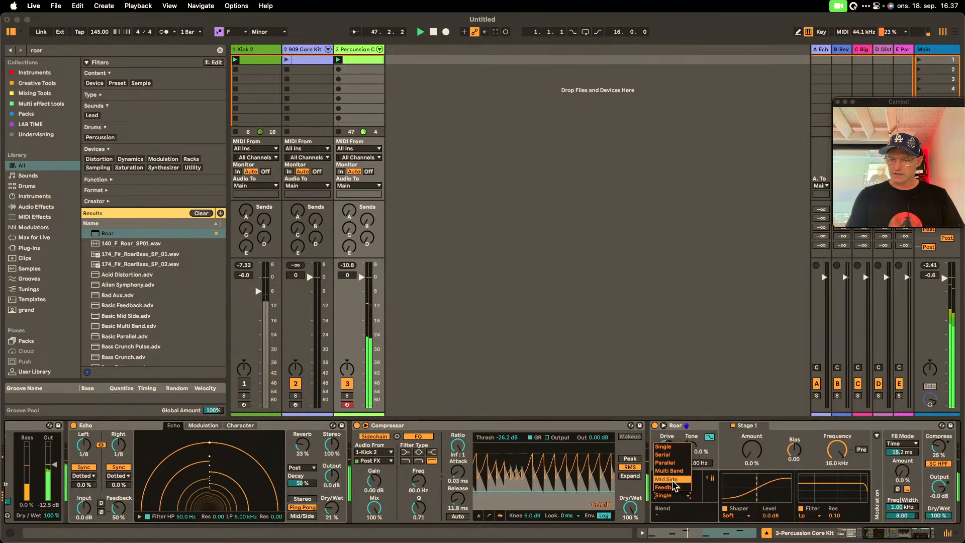
pyautogui.click(674, 471)
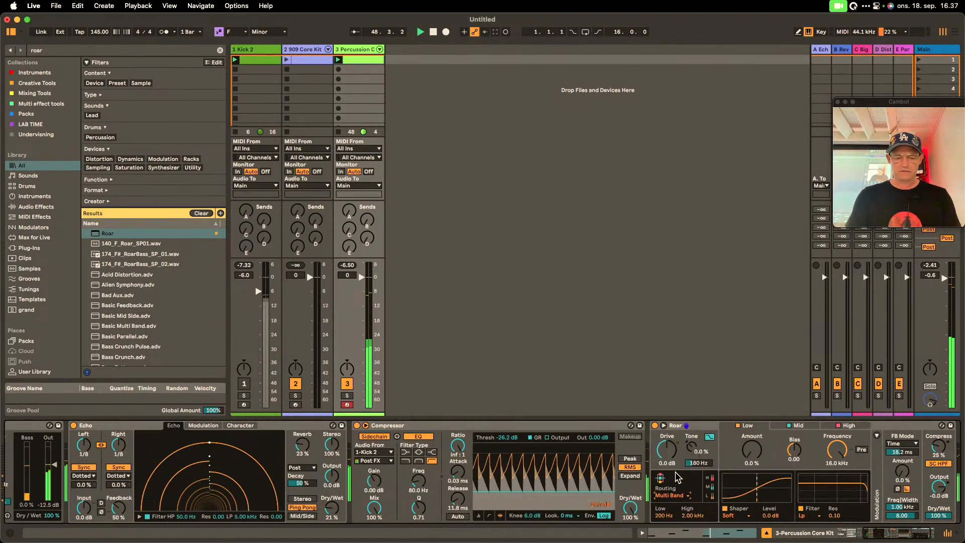
# - Open Roar's expanded view and enlarge it until all three bands and the modulation sources are fully visible
pyautogui.hscroll(2, 799, 448)
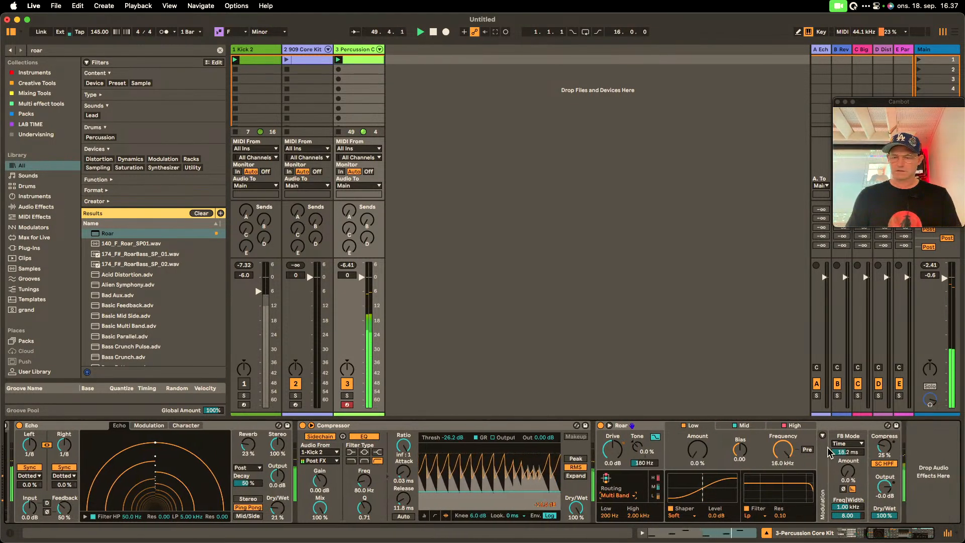
pyautogui.hscroll(1, 828, 451)
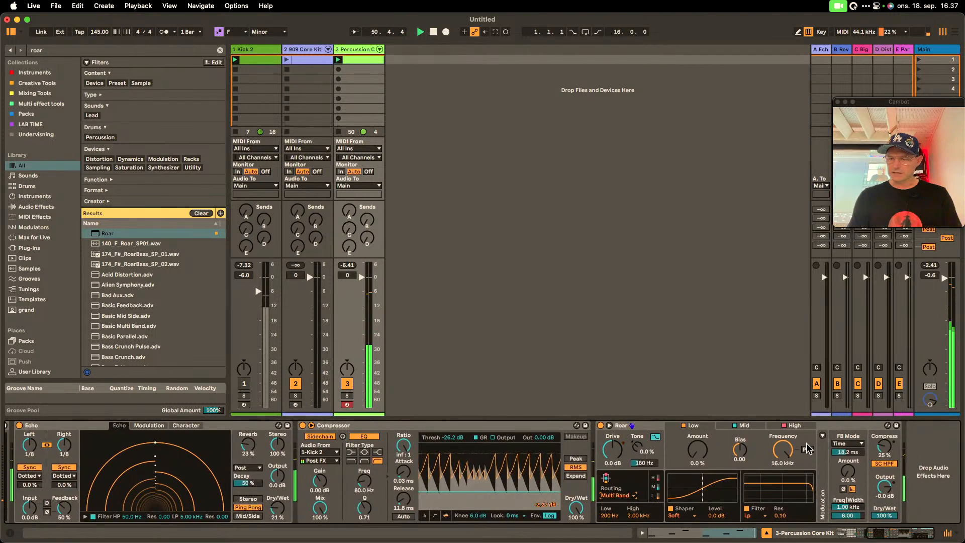
pyautogui.click(610, 425)
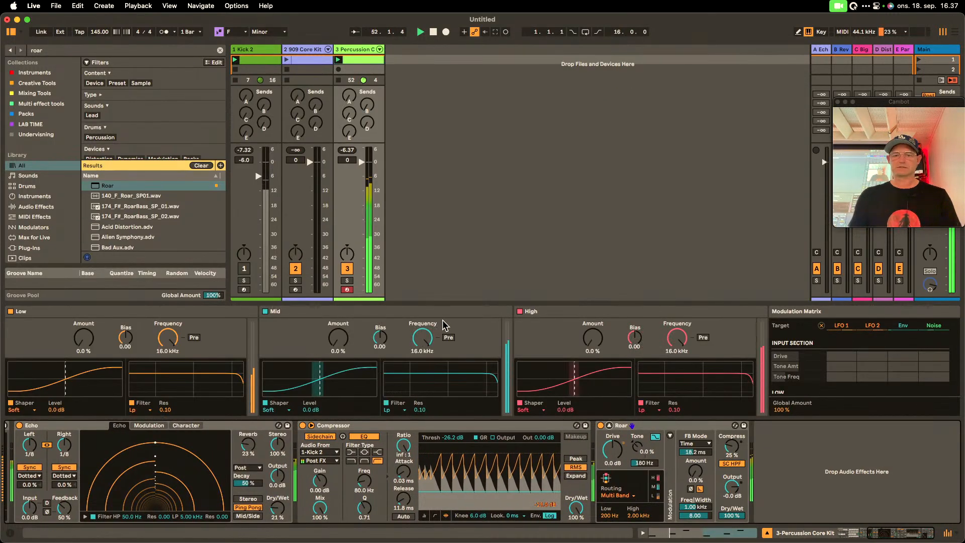
pyautogui.moveTo(462, 301); pyautogui.dragTo(442, 144)
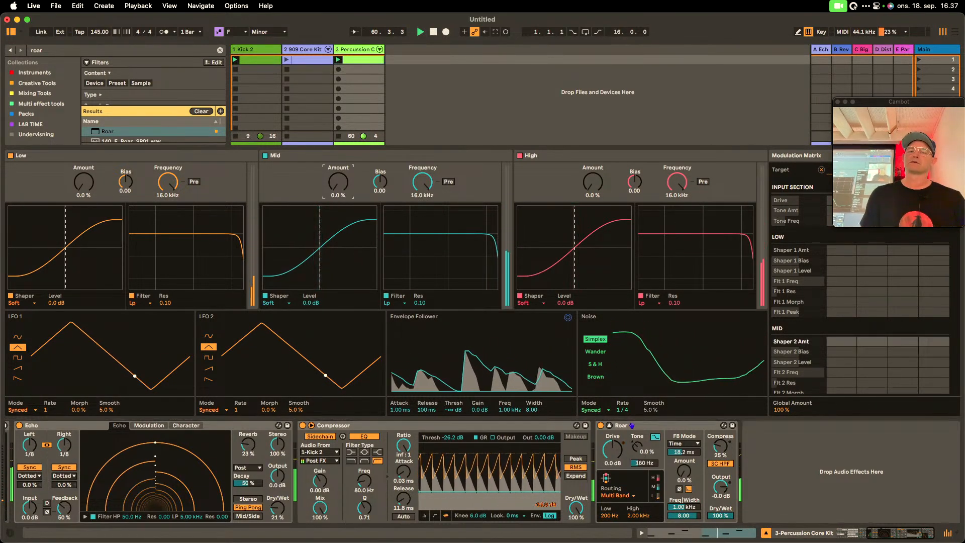
# - Set Roar's Mid shaper amount to 29%, and switch the High band's shaper to Fractal with an amount of 25%
pyautogui.moveTo(338, 183); pyautogui.dragTo(337, 172)
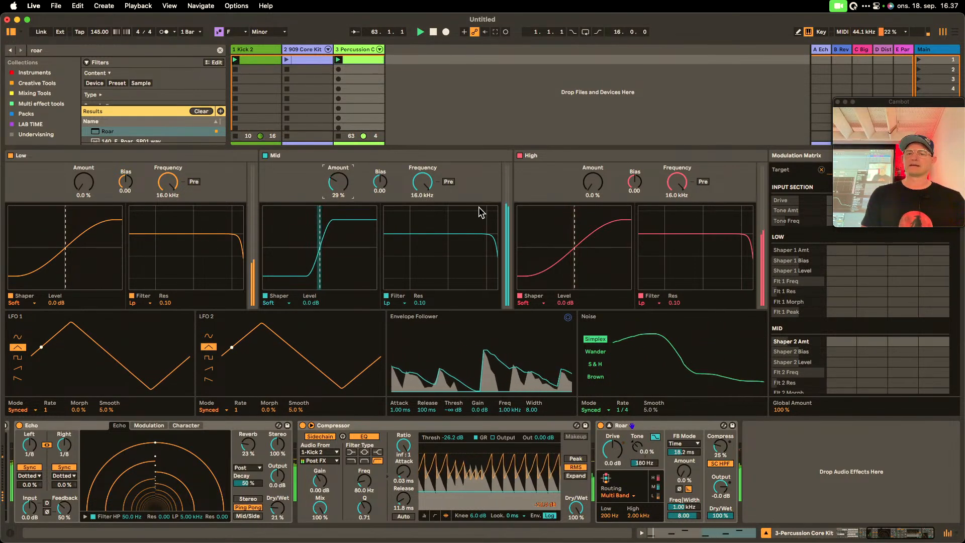
pyautogui.moveTo(593, 198); pyautogui.dragTo(593, 186)
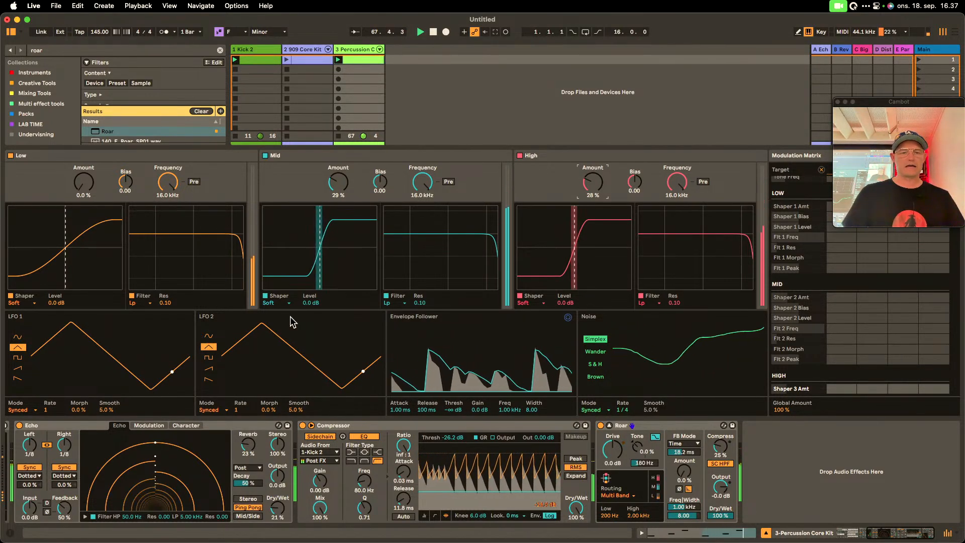
pyautogui.click(526, 303)
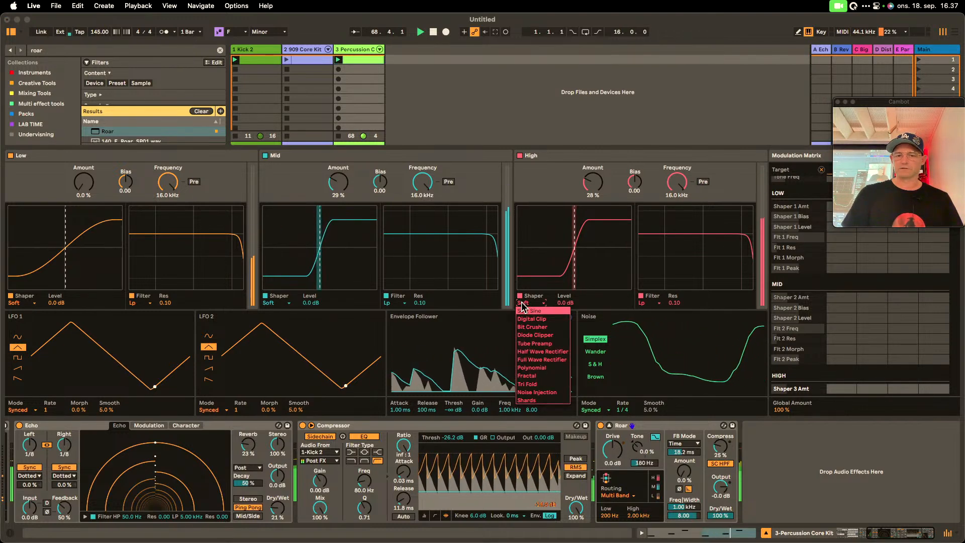
pyautogui.click(540, 376)
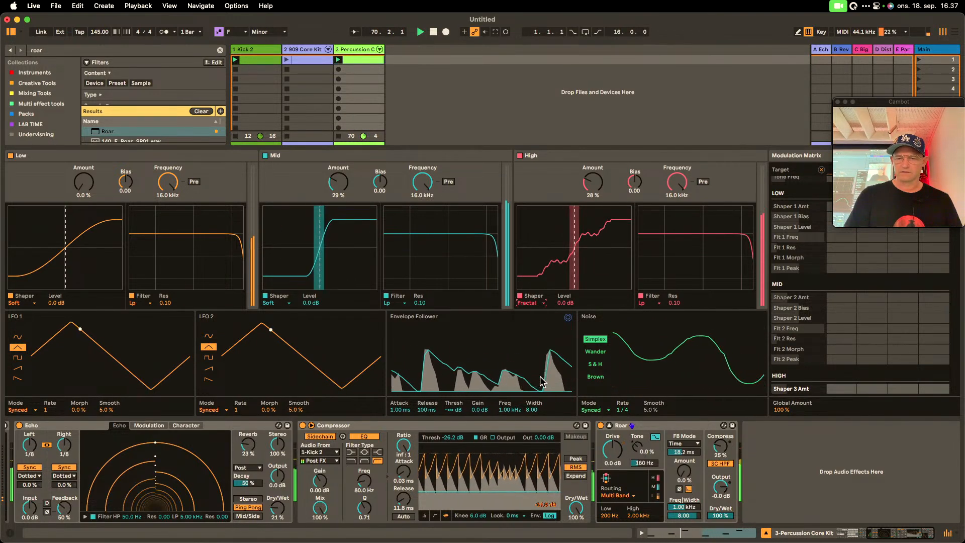
pyautogui.moveTo(583, 189)
pyautogui.mouseDown()
pyautogui.moveTo(583, 169)
pyautogui.moveTo(583, 179)
pyautogui.mouseUp()
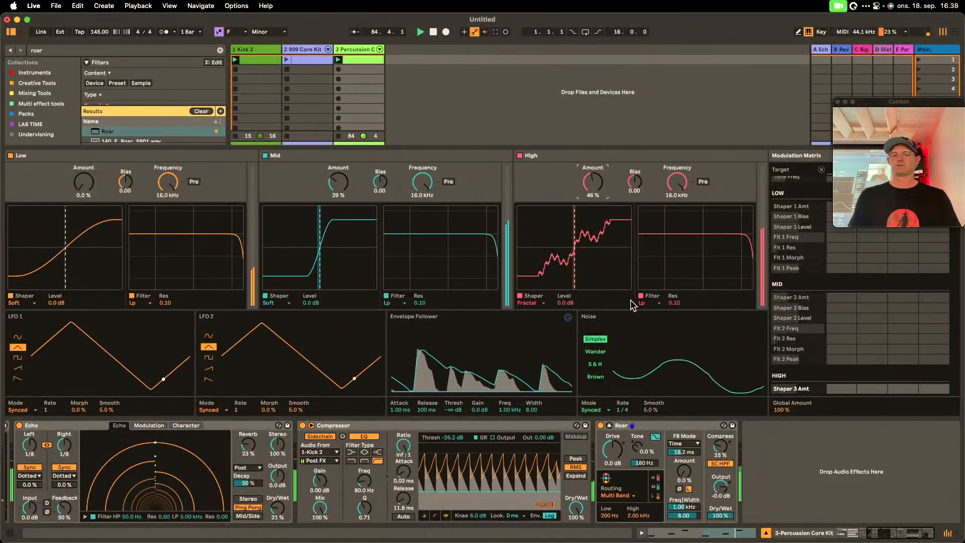
pyautogui.moveTo(583, 199); pyautogui.dragTo(583, 220)
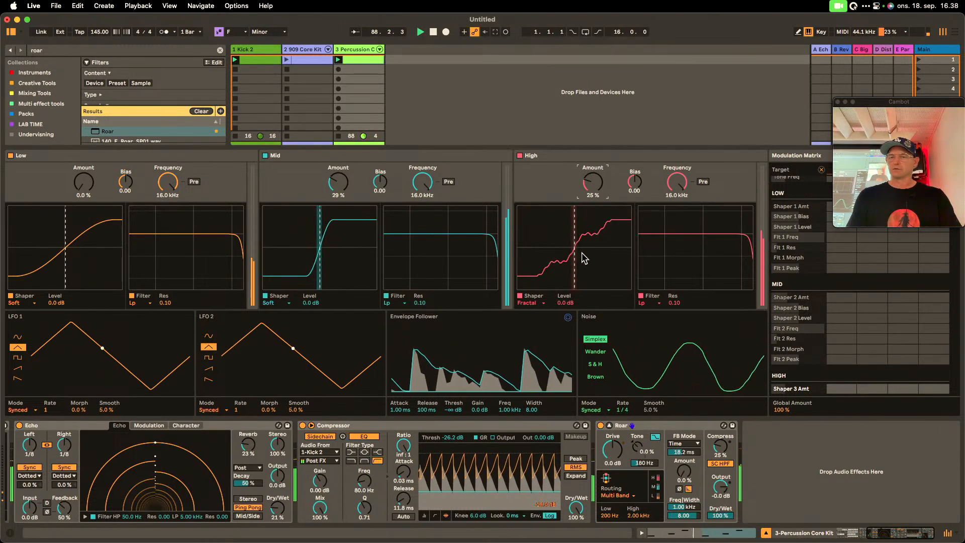
# - Try modulating Roar's Flt 1 Freq, and Flt 3 Freq at 100, from the envelope follower in the modulation matrix
pyautogui.moveTo(900, 107); pyautogui.dragTo(752, 24)
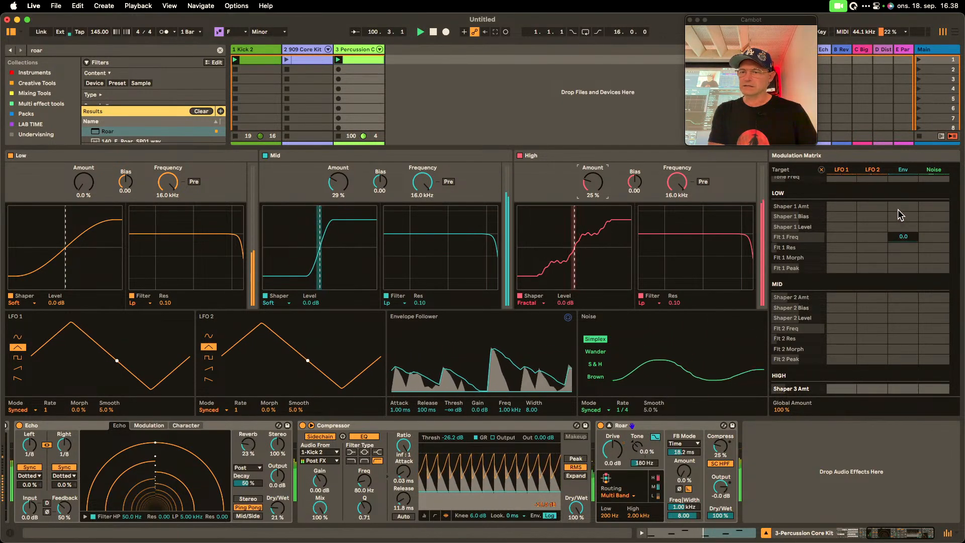
pyautogui.moveTo(905, 236); pyautogui.dragTo(906, 193)
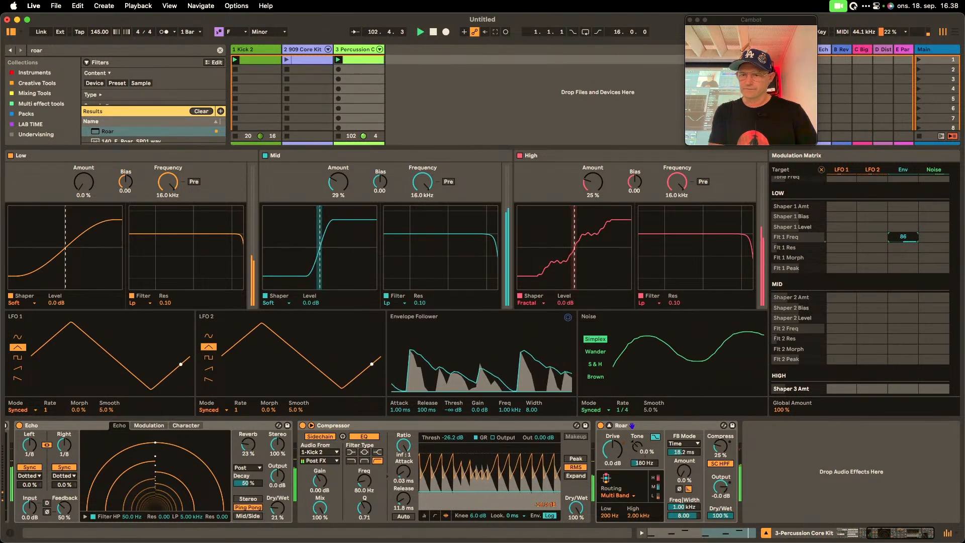
pyautogui.doubleClick(906, 236)
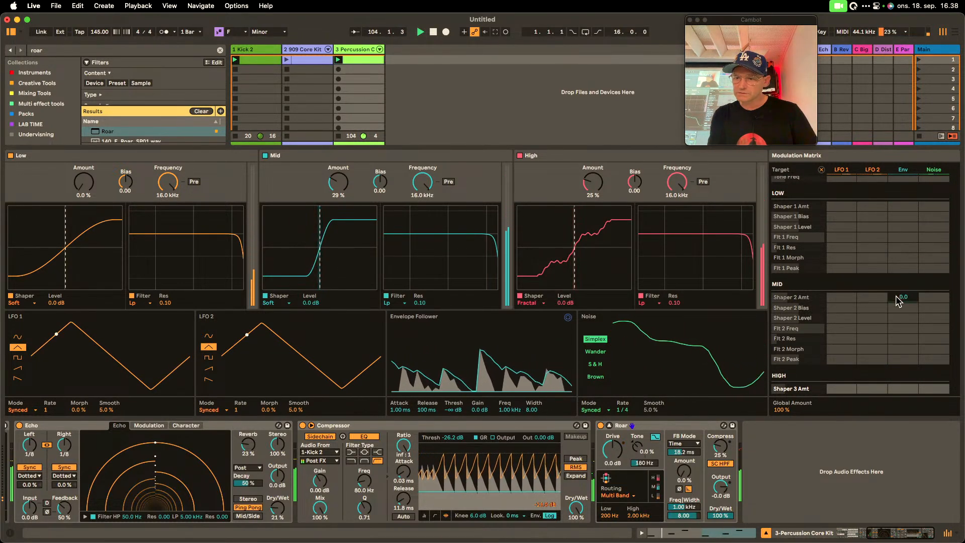
pyautogui.scroll(-5, 899, 312)
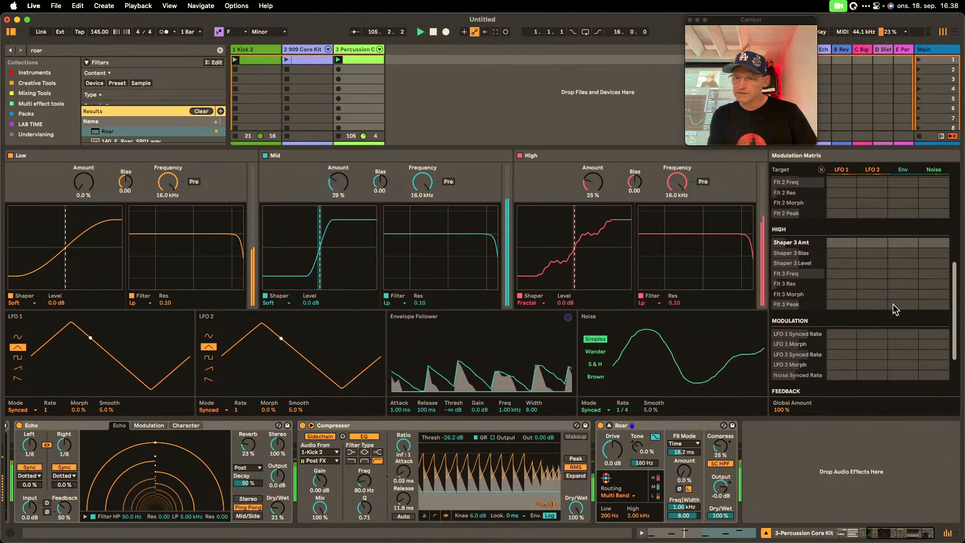
pyautogui.moveTo(904, 274); pyautogui.dragTo(903, 224)
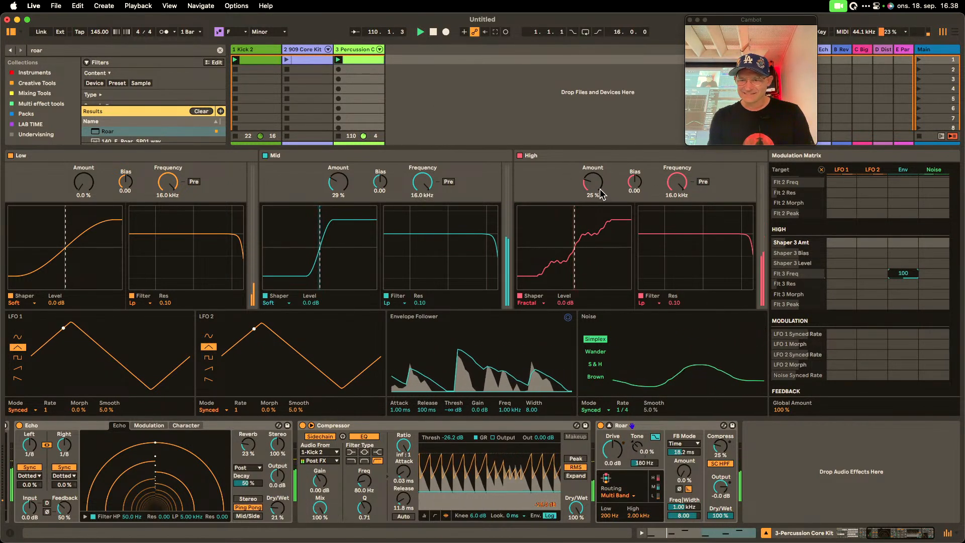
# - Modulate Roar's Shaper 3 Amt from the envelope follower at 100, set the High amount to 88%, and collapse the expanded view
pyautogui.moveTo(903, 273); pyautogui.dragTo(904, 339)
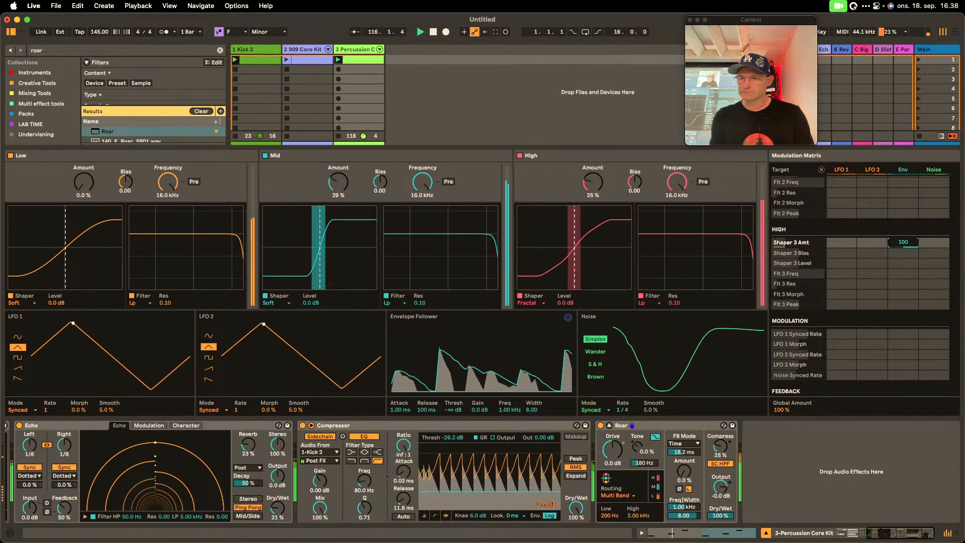
pyautogui.moveTo(593, 182); pyautogui.dragTo(592, 163)
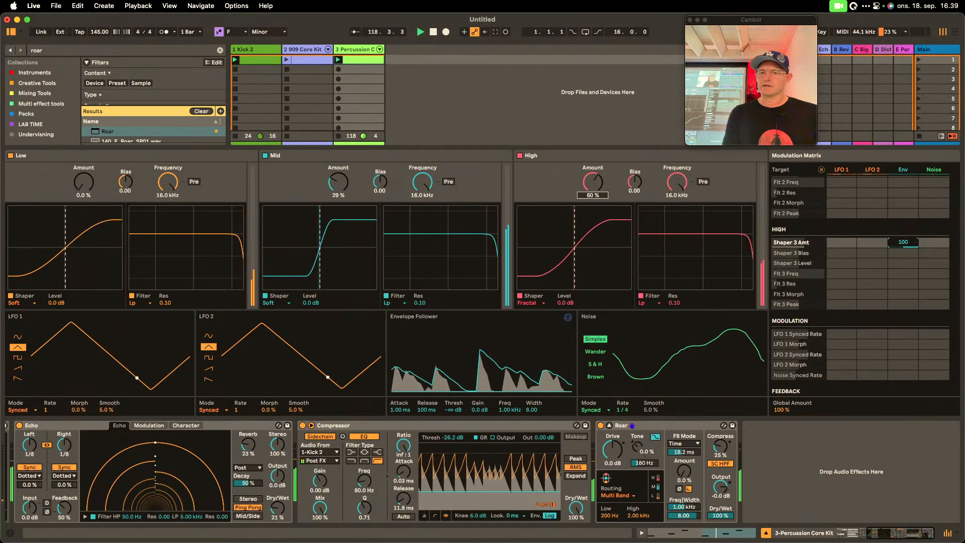
pyautogui.moveTo(593, 196); pyautogui.dragTo(593, 180)
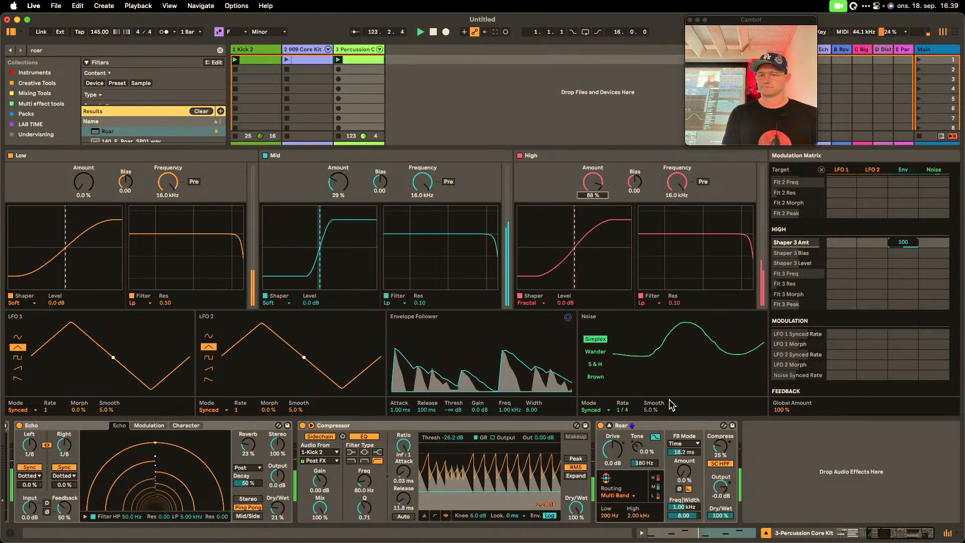
pyautogui.click(610, 425)
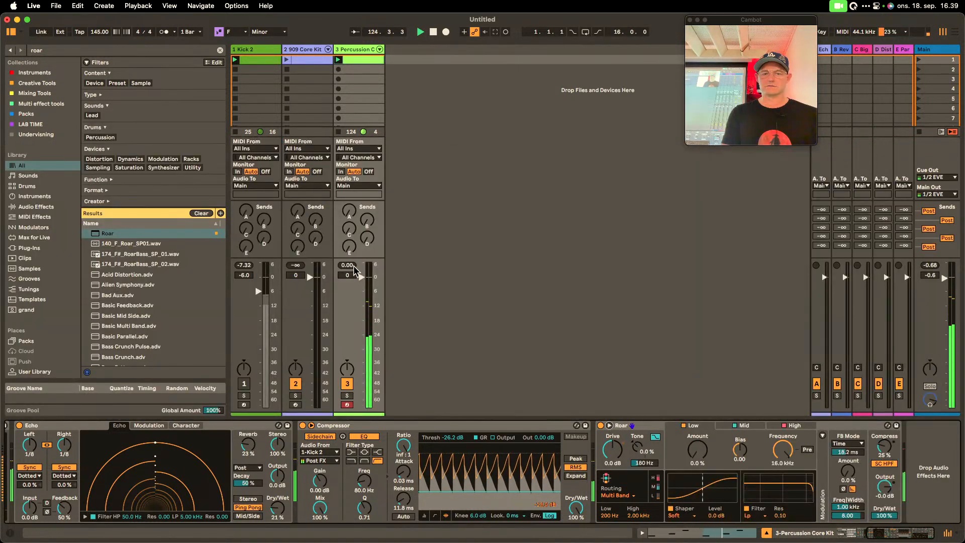
# - Reactivate the Kick 2 track, launch the 909 Core Kit clip, and solo the 909 Core Kit track for playback
pyautogui.click(244, 384)
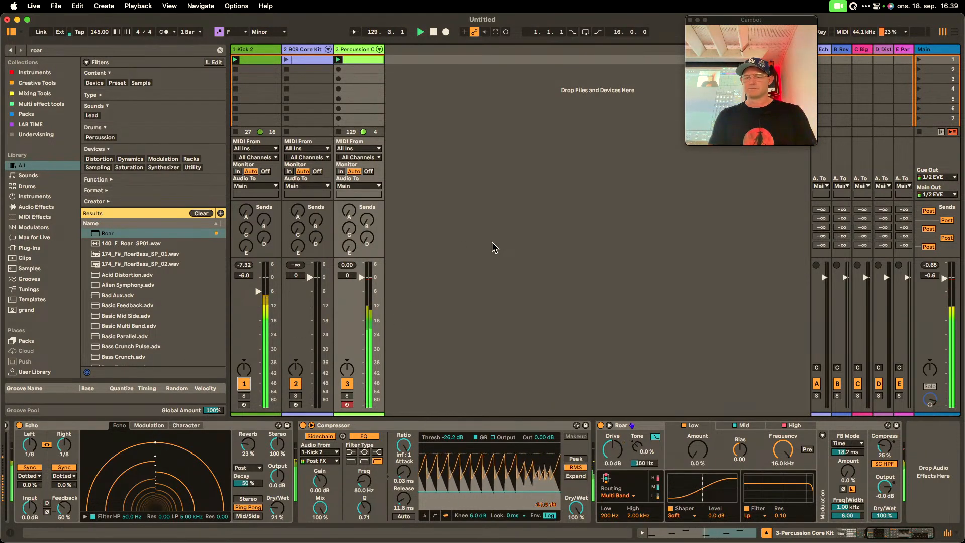
pyautogui.click(290, 65)
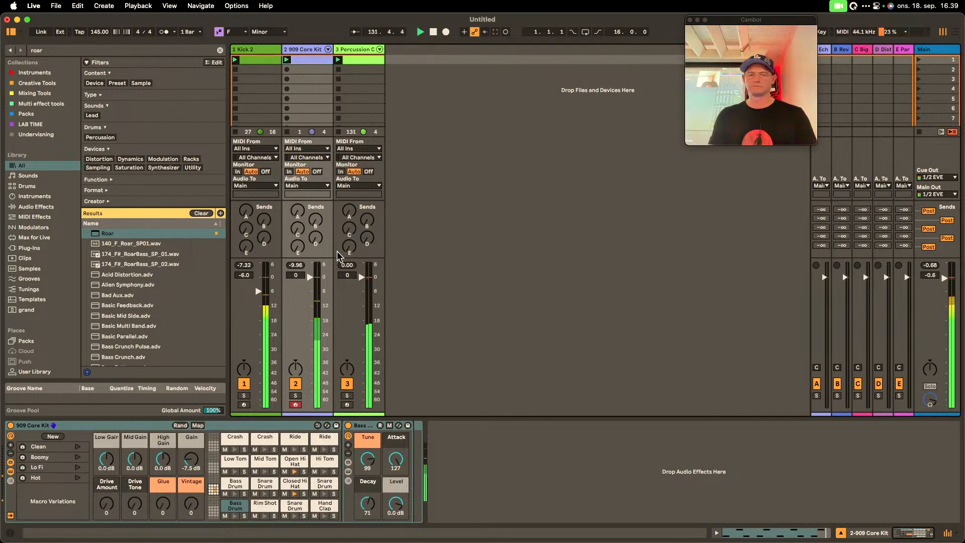
pyautogui.click(296, 397)
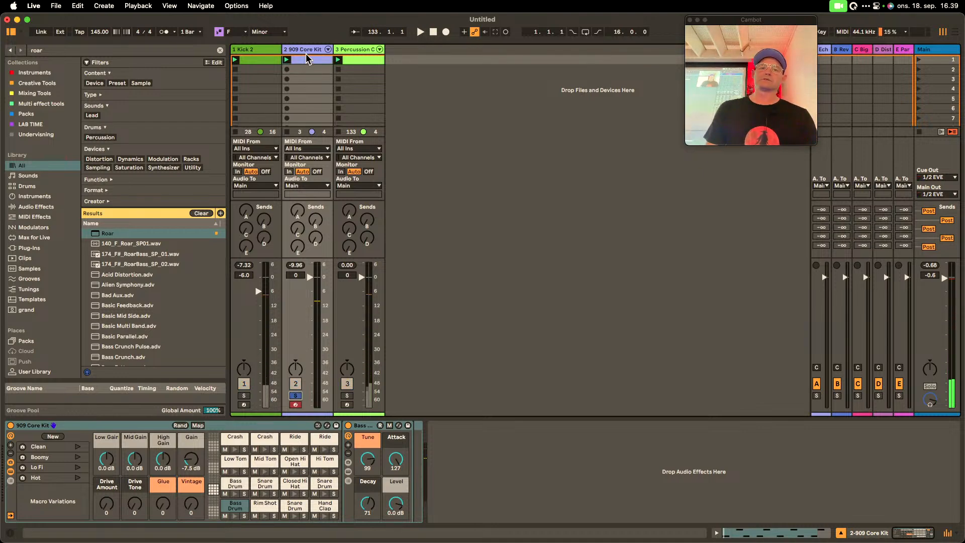
pyautogui.press('space')
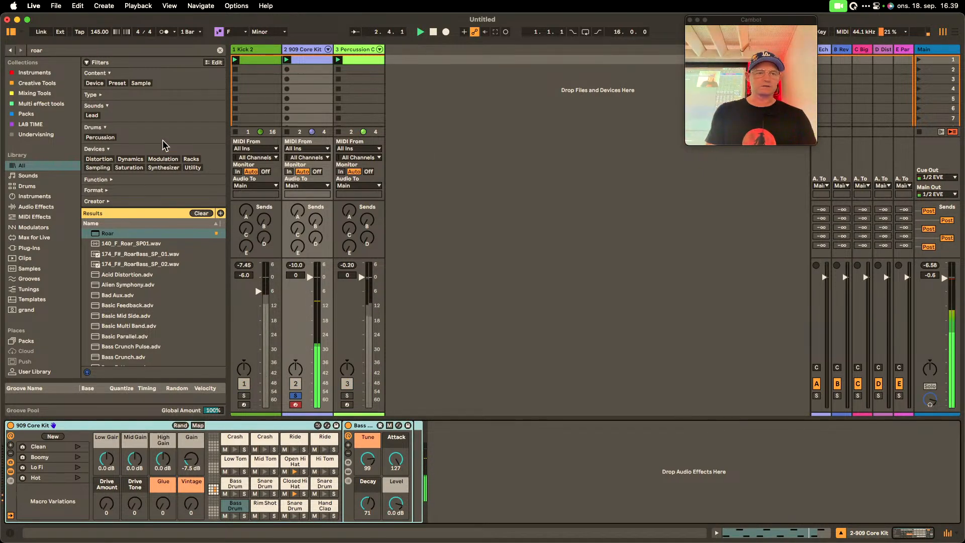
# - Search the library for "ech", add Echo to the 909 Core Kit track, and set its Dry/Wet to 22%
pyautogui.click(221, 51)
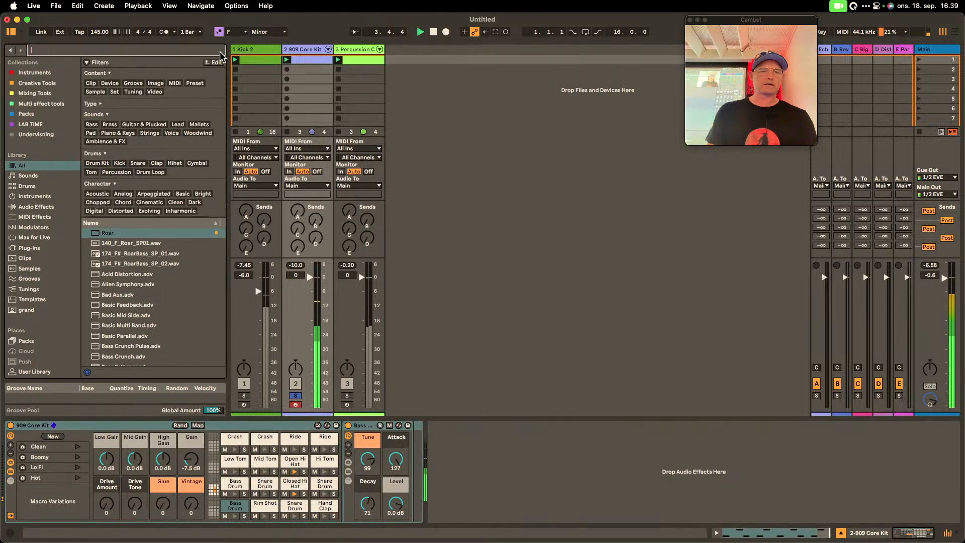
pyautogui.write('ech')
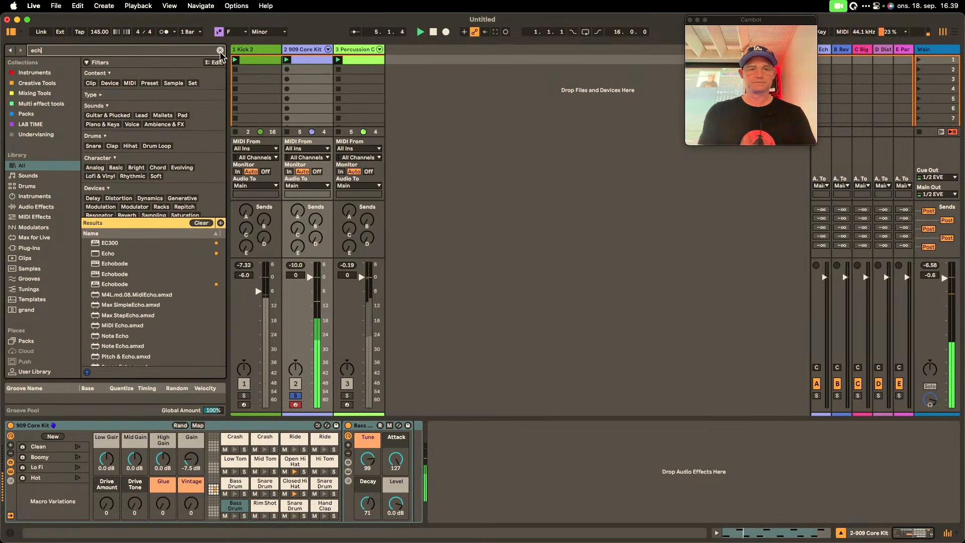
pyautogui.click(125, 244)
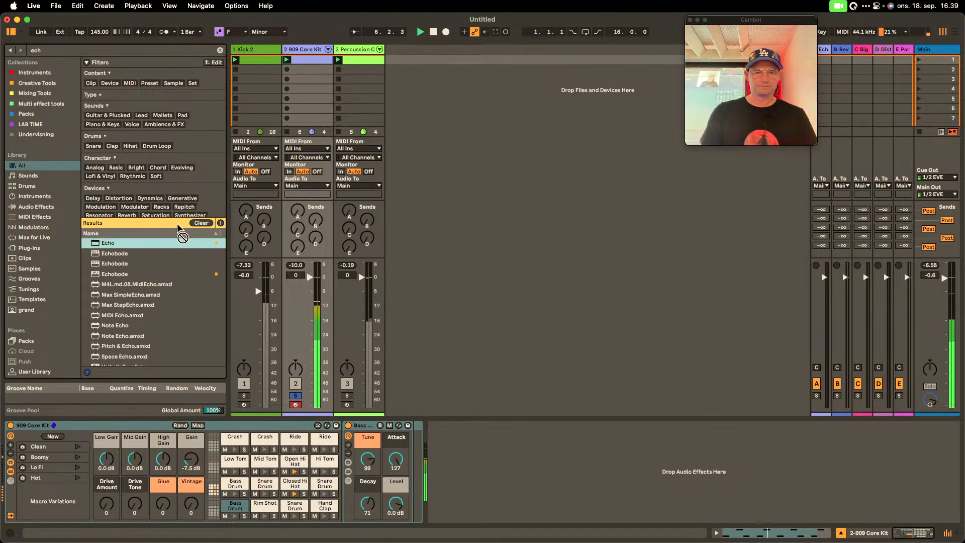
pyautogui.moveTo(314, 72); pyautogui.dragTo(315, 72)
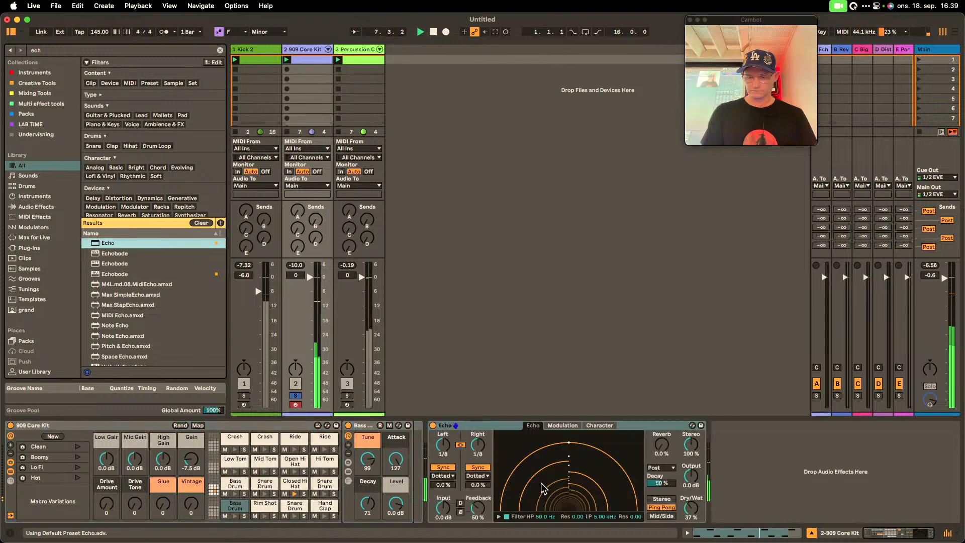
pyautogui.moveTo(691, 511); pyautogui.dragTo(691, 523)
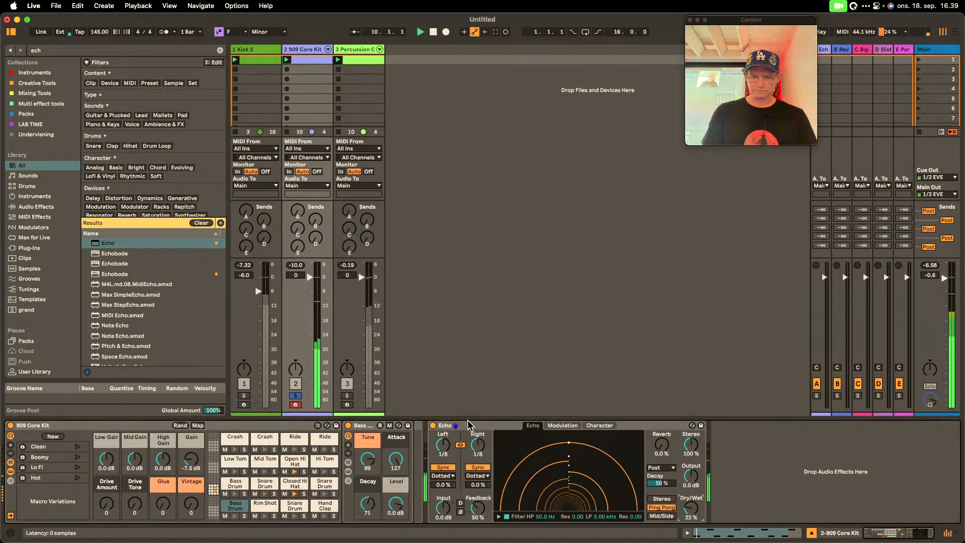
# - Switch Echo's delay from Sync to Time at 43.2 ms, with 88% feedback and an 18% offset on the left channel
pyautogui.moveTo(443, 444); pyautogui.dragTo(443, 452)
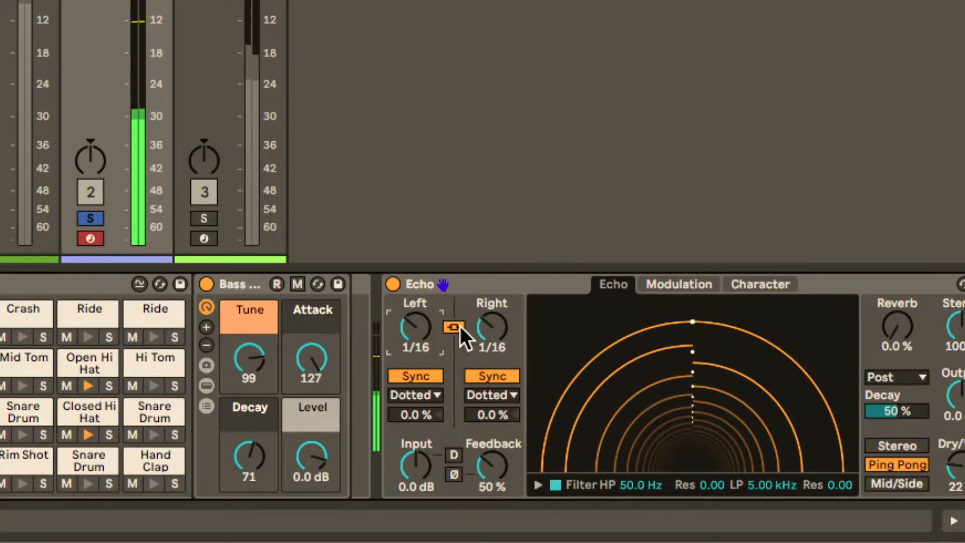
pyautogui.click(408, 376)
pyautogui.moveTo(418, 330)
pyautogui.mouseDown()
pyautogui.moveTo(417, 393)
pyautogui.moveTo(428, 343)
pyautogui.mouseUp()
pyautogui.moveTo(492, 466); pyautogui.dragTo(492, 427)
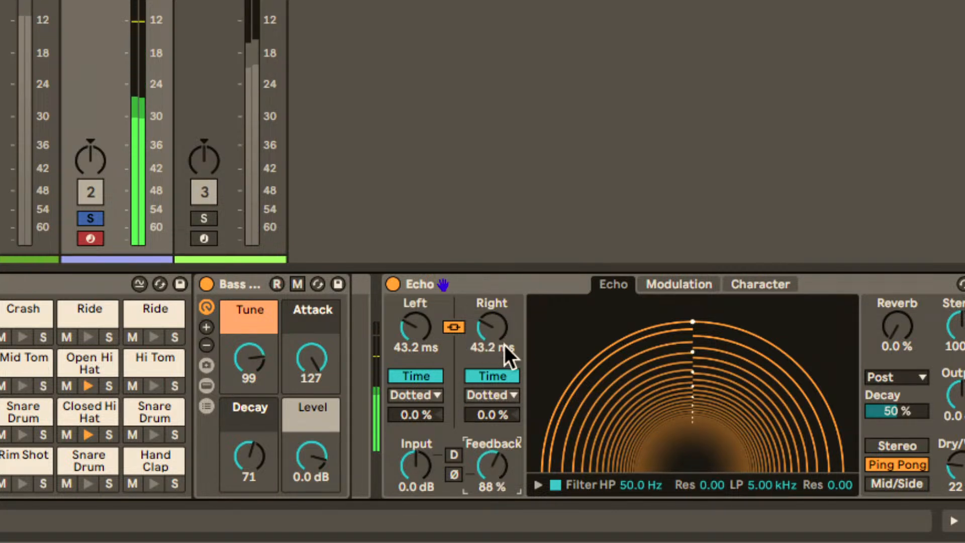
pyautogui.moveTo(425, 408)
pyautogui.mouseDown()
pyautogui.moveTo(424, 366)
pyautogui.moveTo(425, 410)
pyautogui.mouseUp()
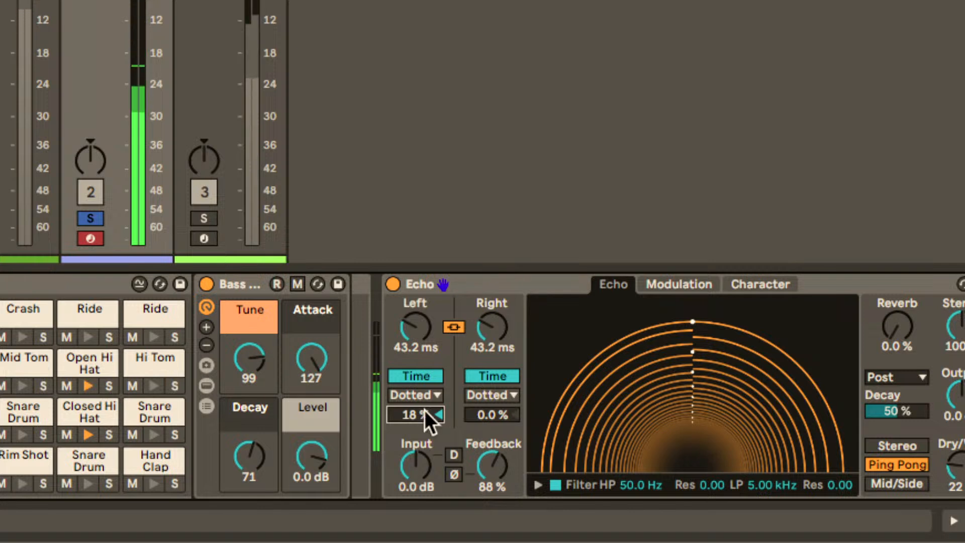
# - Show Echo's filter curve and set the high-pass to 923 Hz and the low-pass to 12.8 kHz with 0.10 resonance
pyautogui.click(555, 484)
pyautogui.click(537, 484)
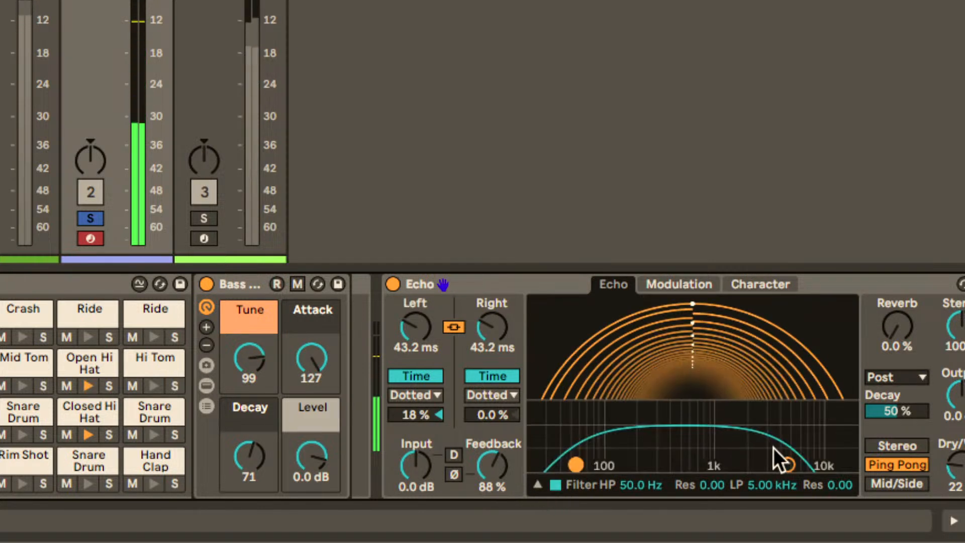
pyautogui.moveTo(586, 463); pyautogui.dragTo(712, 464)
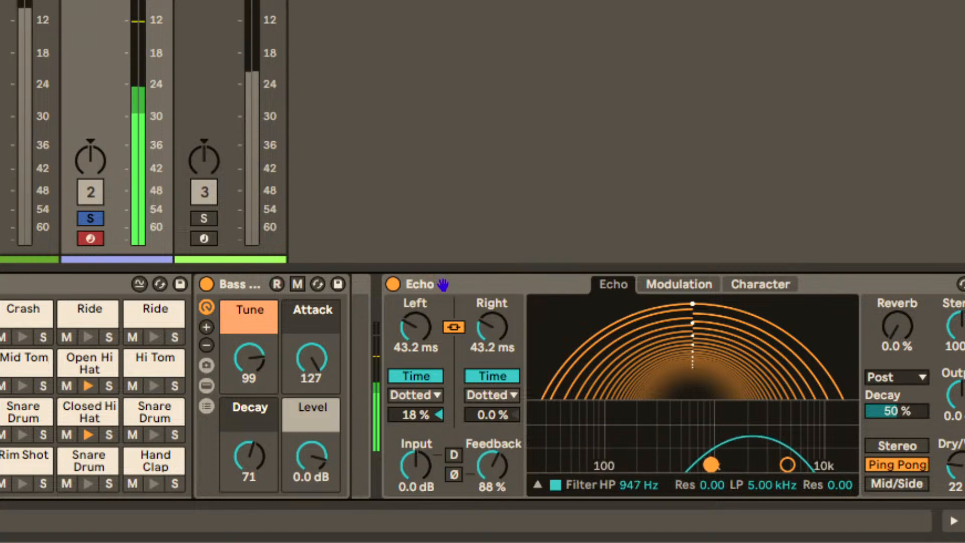
pyautogui.moveTo(779, 467); pyautogui.dragTo(837, 443)
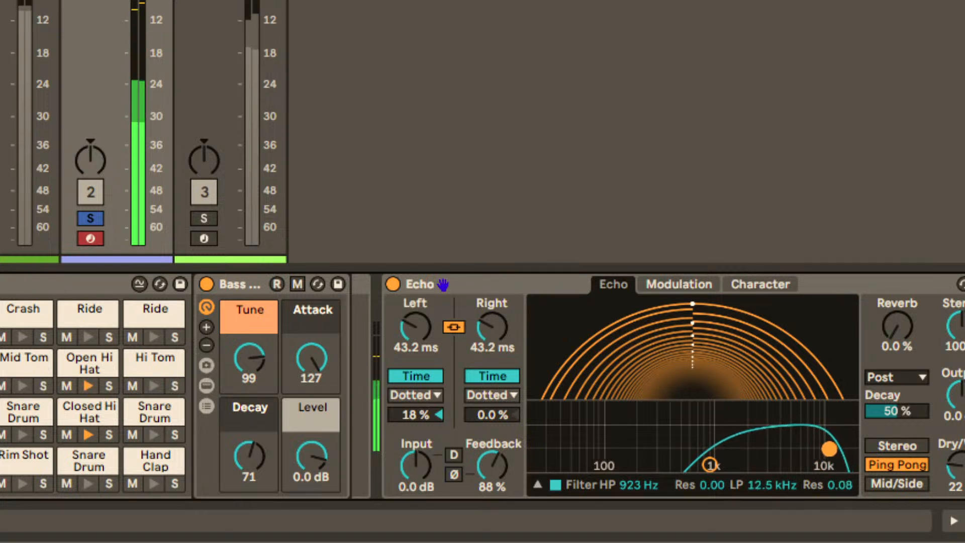
pyautogui.moveTo(829, 449); pyautogui.dragTo(830, 446)
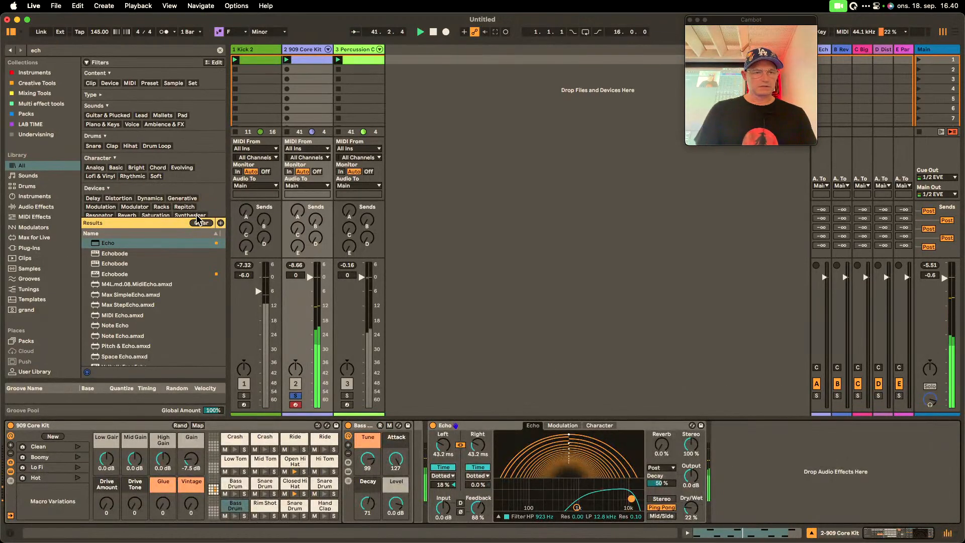
# - Copy the Percussion track's sidechained Compressor after Echo on the 909 Core Kit track, with threshold at -14.5 dB and sidechain frequency at 33.1 Hz
pyautogui.click(374, 311)
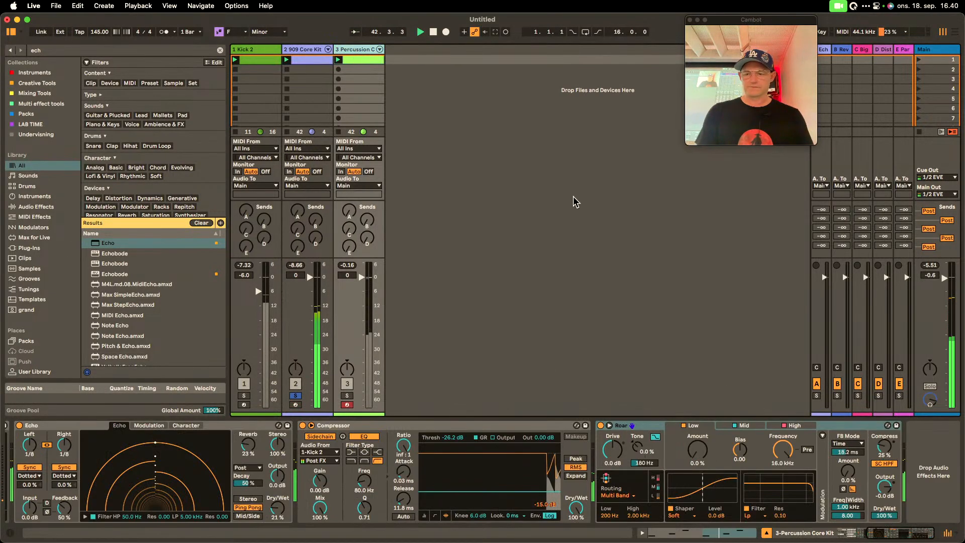
pyautogui.moveTo(332, 425); pyautogui.dragTo(295, 304)
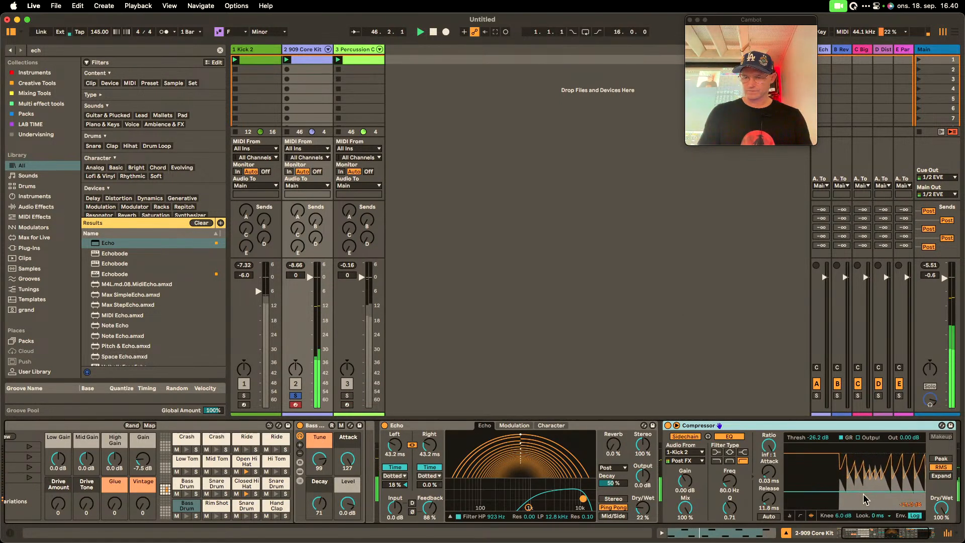
pyautogui.moveTo(865, 492); pyautogui.dragTo(865, 491)
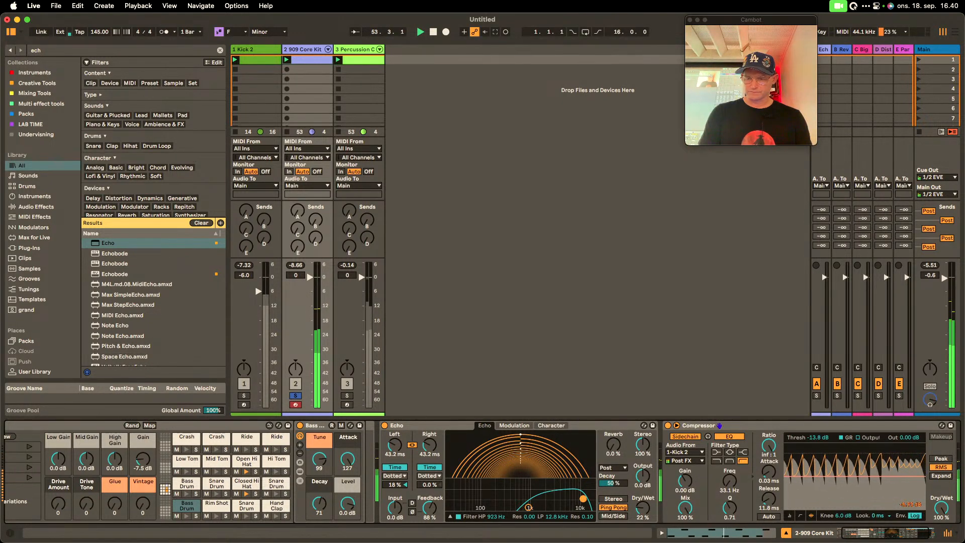
pyautogui.moveTo(854, 476); pyautogui.dragTo(854, 477)
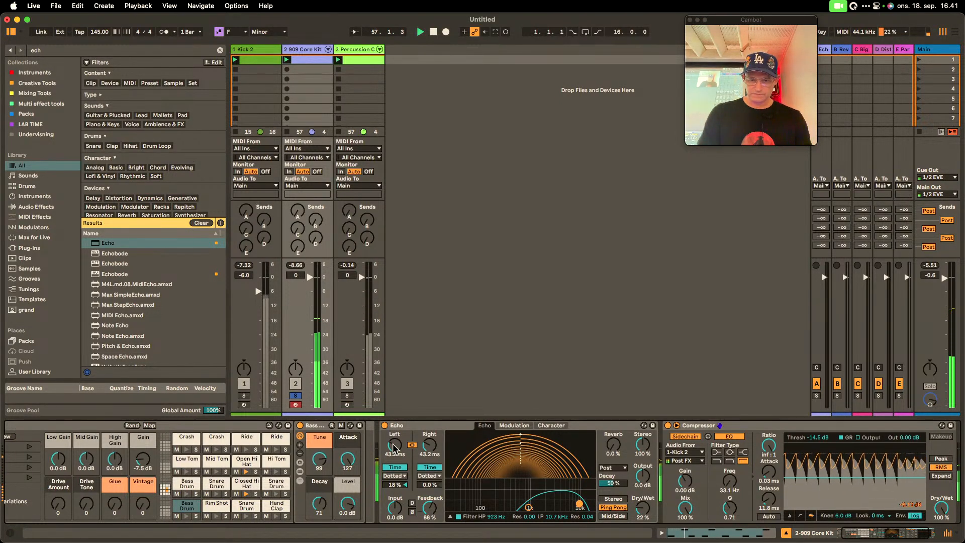
# - Set Echo's delay to 407 ms with 22% reverb and the Compressor's Dry/Wet to 52%, and unsolo the 909 Core Kit
pyautogui.moveTo(395, 445); pyautogui.dragTo(394, 421)
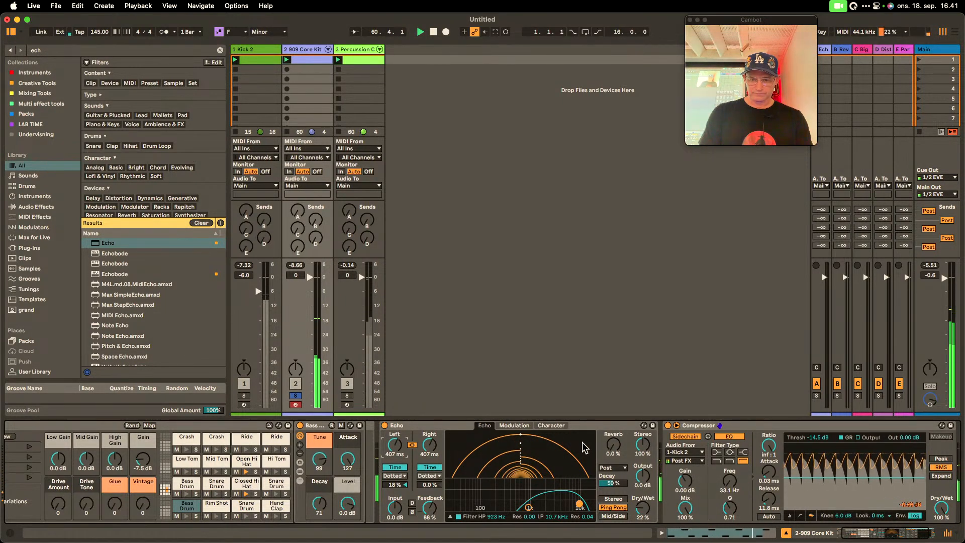
pyautogui.moveTo(624, 444); pyautogui.dragTo(623, 432)
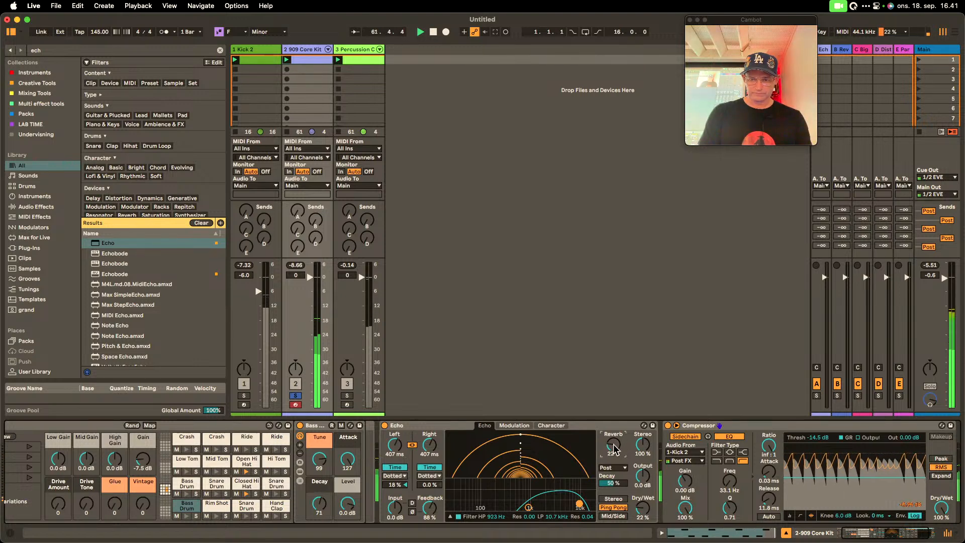
pyautogui.moveTo(941, 507); pyautogui.dragTo(941, 528)
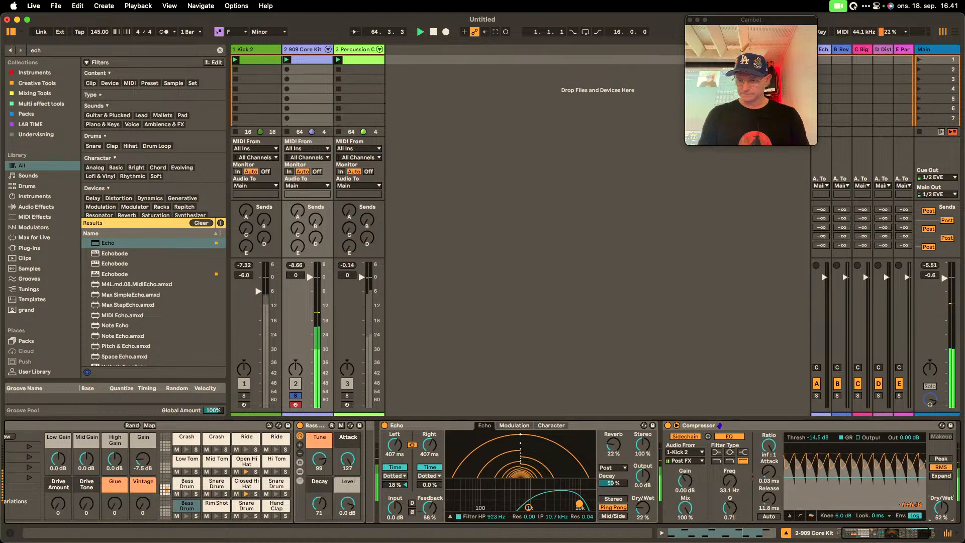
pyautogui.click(296, 396)
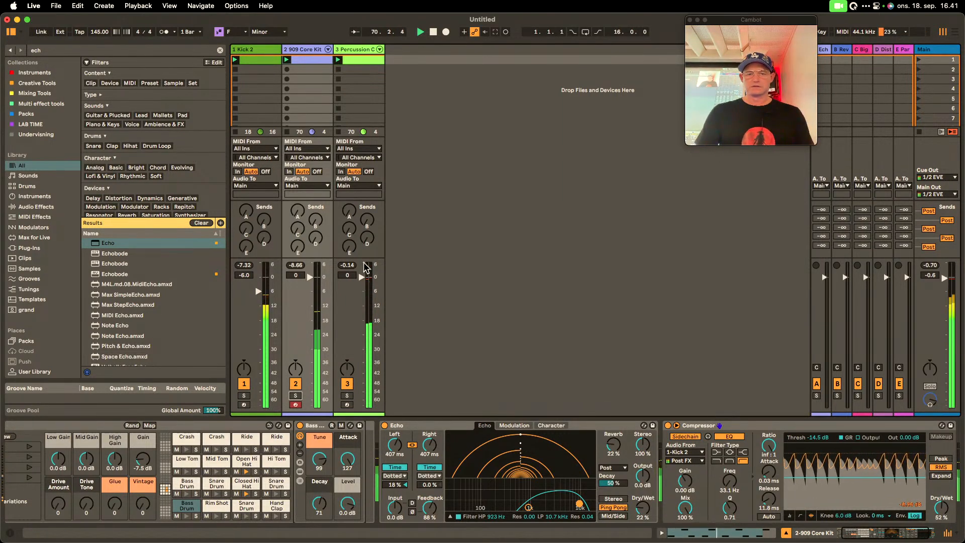
# - In the percussion clip, lower the velocities of the two Conga Hi Muted notes to 48 and 49
pyautogui.doubleClick(368, 59)
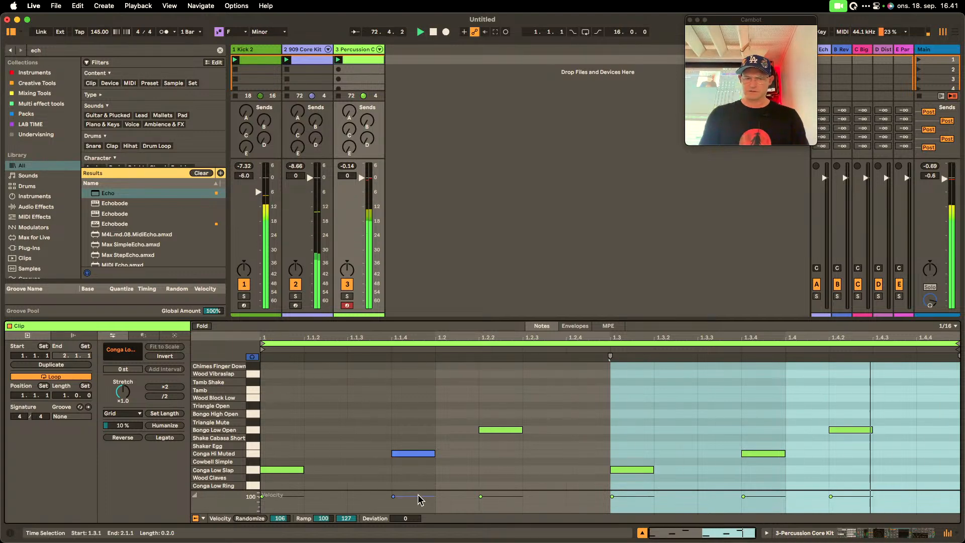
pyautogui.moveTo(420, 498); pyautogui.dragTo(420, 503)
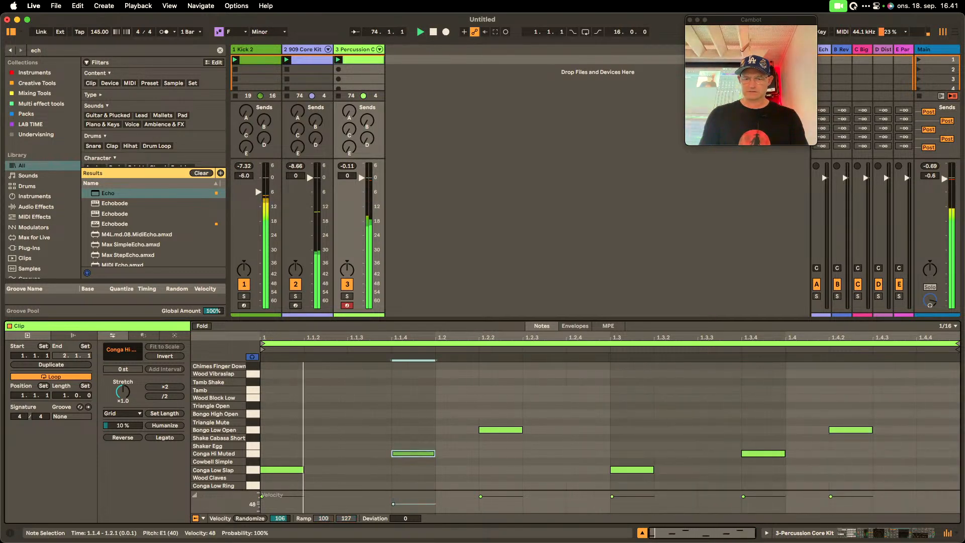
pyautogui.moveTo(756, 501); pyautogui.dragTo(756, 507)
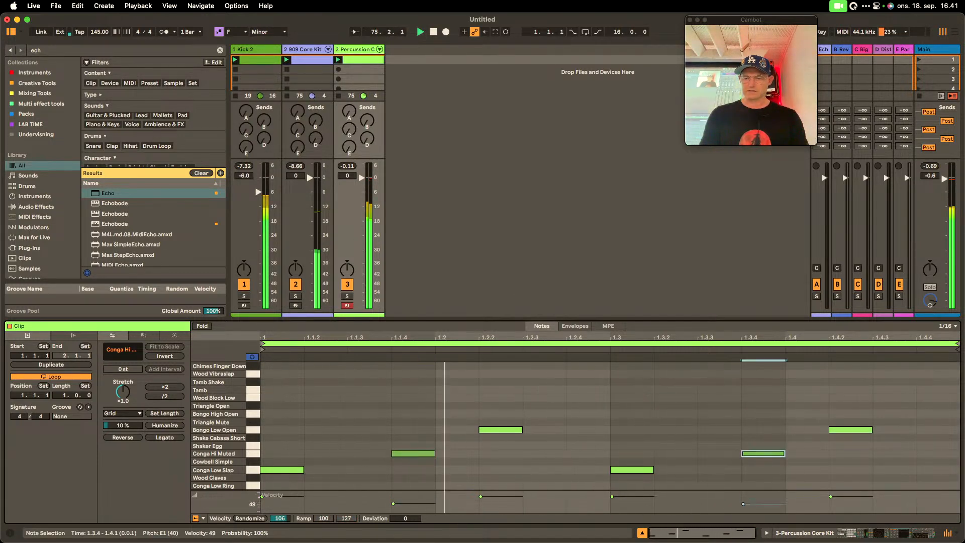
pyautogui.click(807, 469)
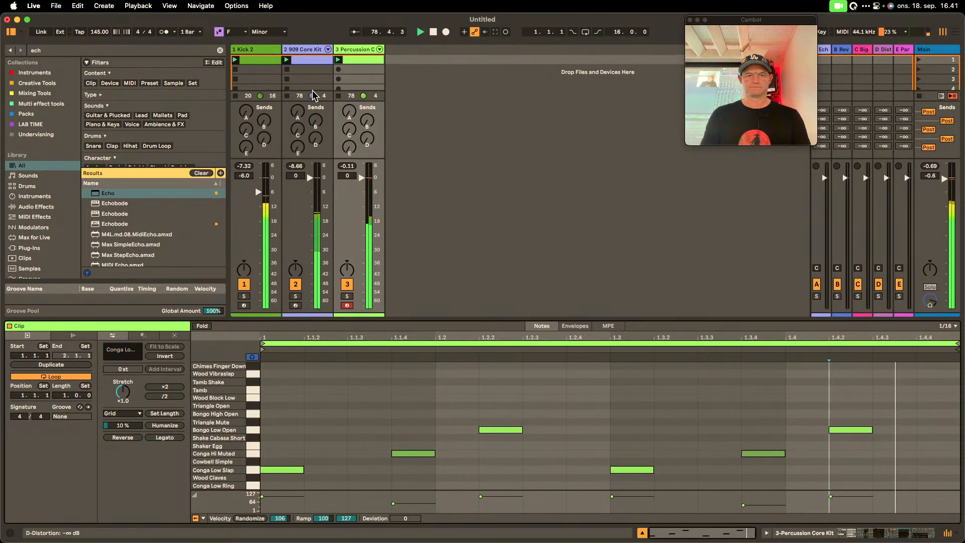
# - Search the library for "cigno ru", add the Cigno - Rumble Delay (Raw Techno) rack to the Kick 2 track, and close the Pro-Q 3 window
pyautogui.click(256, 55)
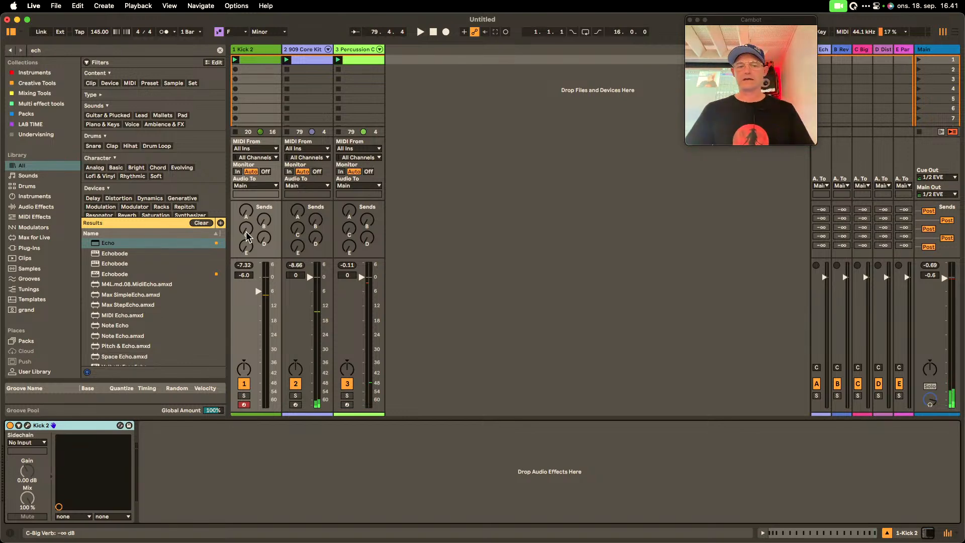
pyautogui.press('super+f')
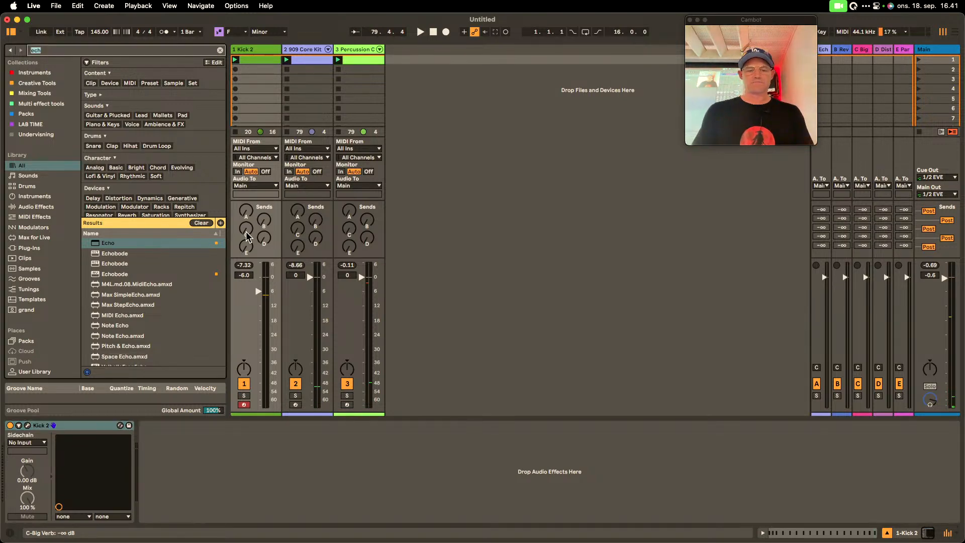
pyautogui.write('cigno')
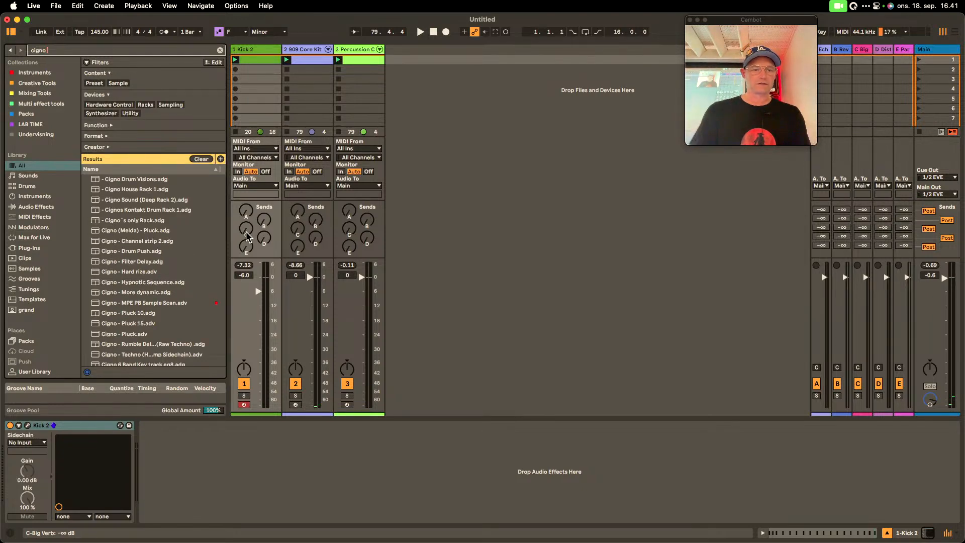
pyautogui.write(' ru')
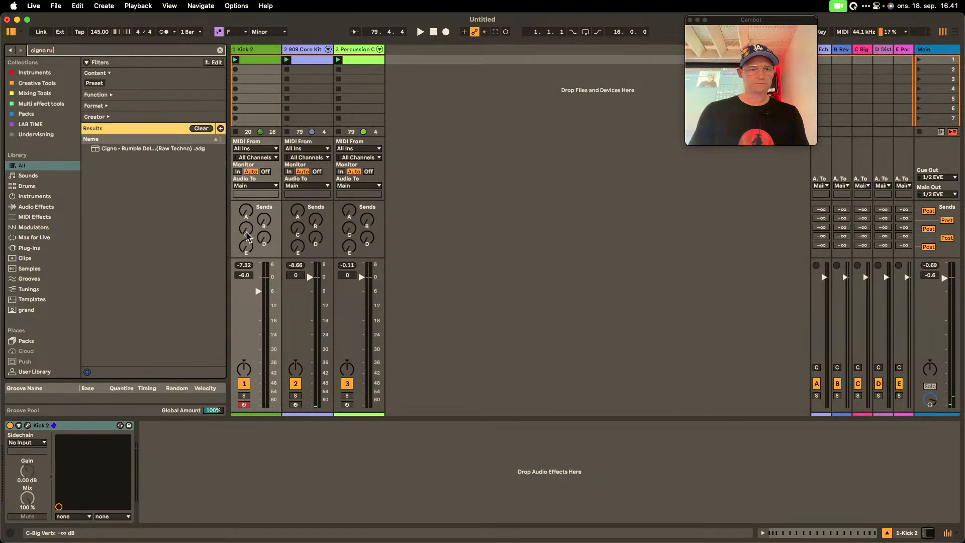
pyautogui.moveTo(161, 152); pyautogui.dragTo(253, 128)
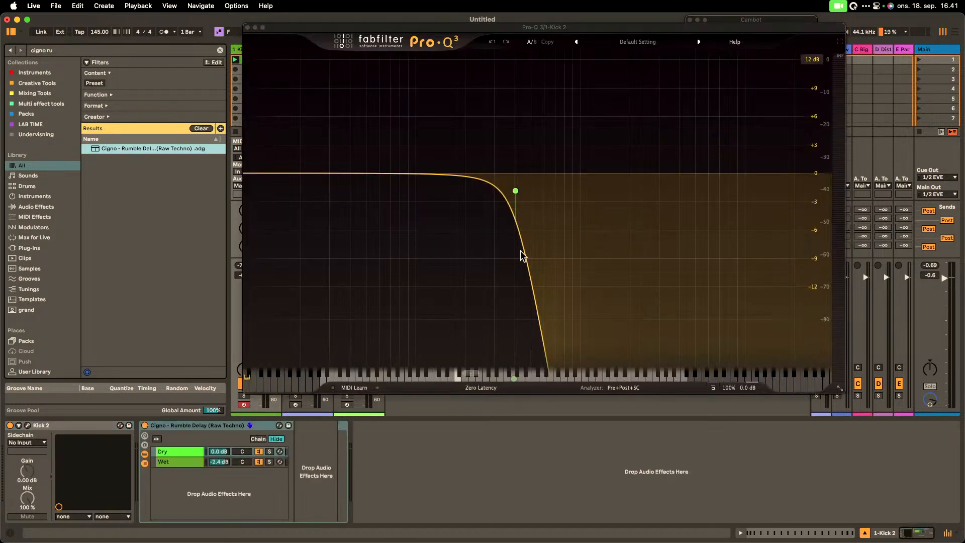
pyautogui.click(248, 27)
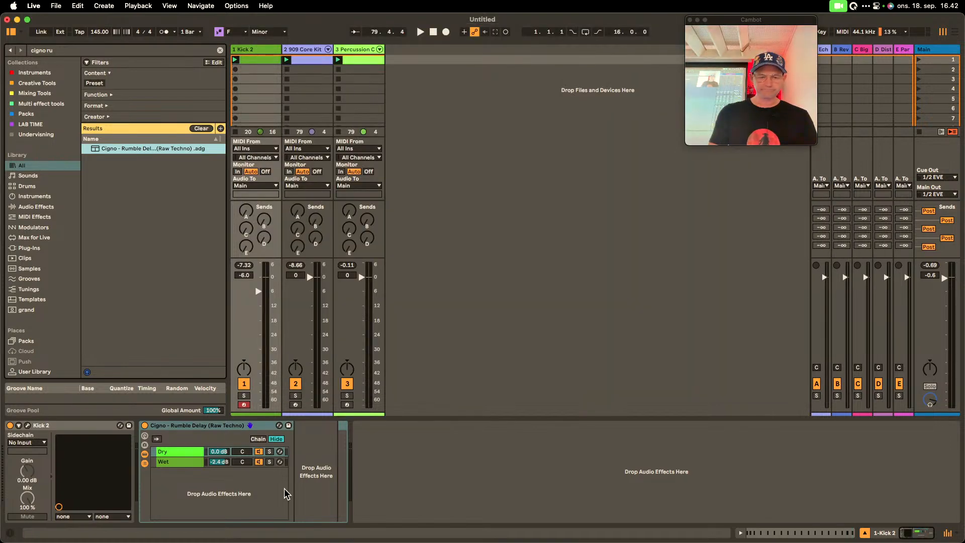
# - Play the beat and compare the rumble rack's Dry and Wet chains in solo, ending with both chains and the Kick 2 track unsoloed
pyautogui.click(189, 450)
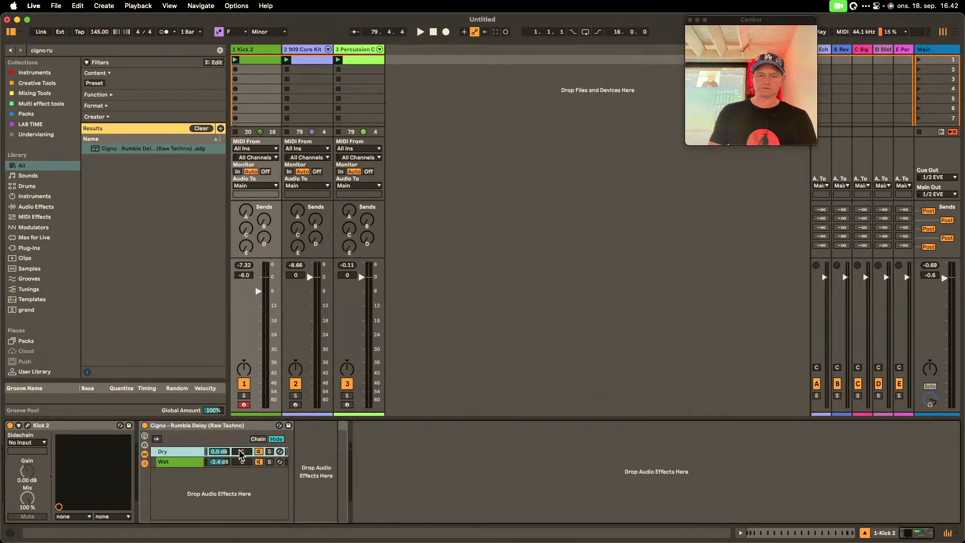
pyautogui.click(270, 451)
pyautogui.press('space')
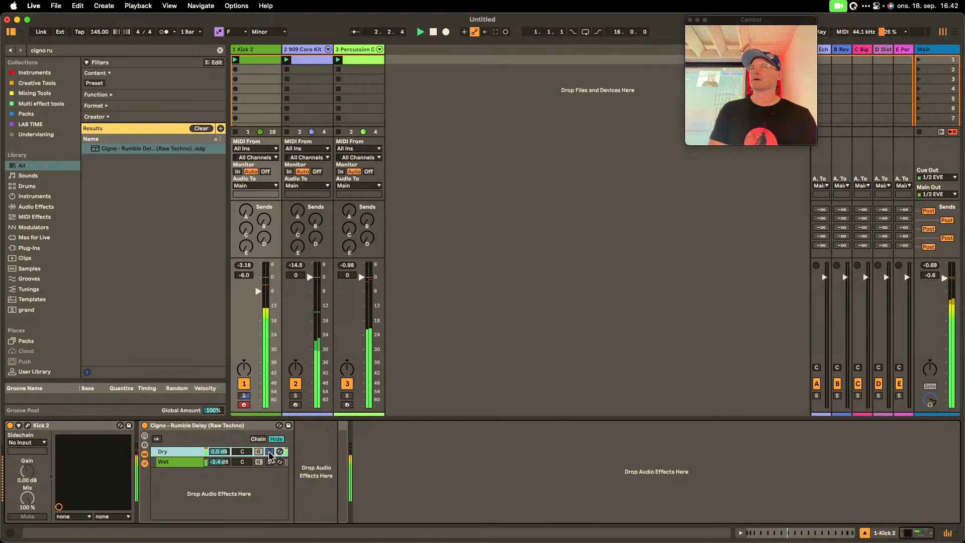
pyautogui.click(270, 461)
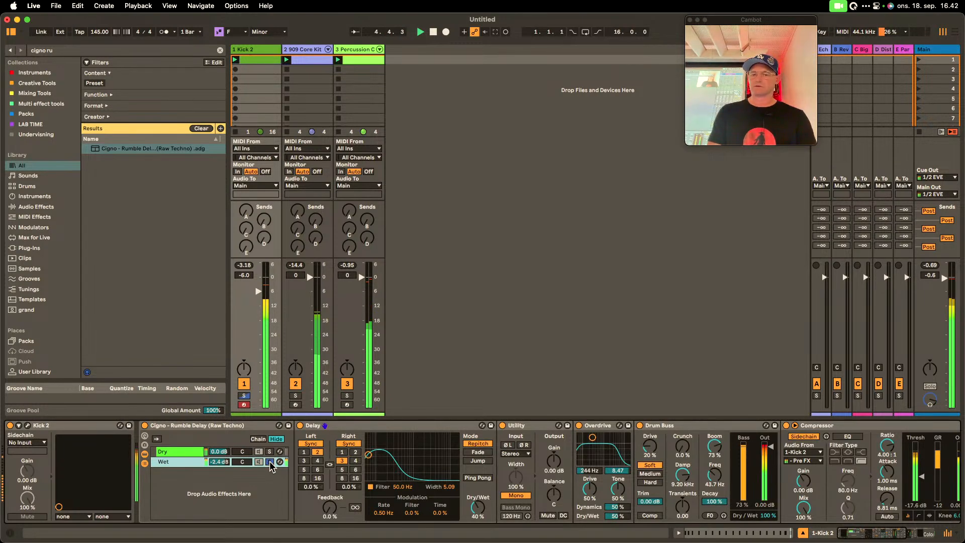
pyautogui.hscroll(10, 270, 465)
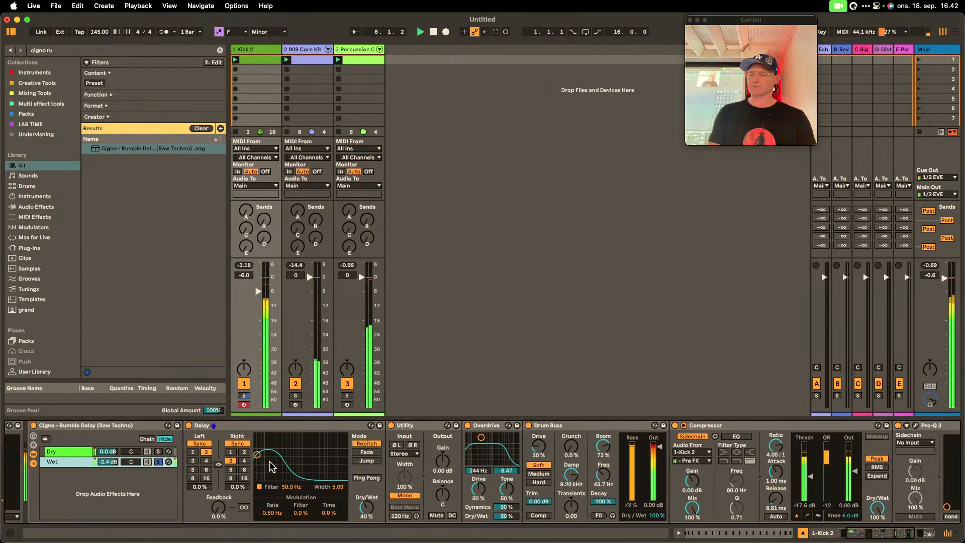
pyautogui.hscroll(-10, 270, 465)
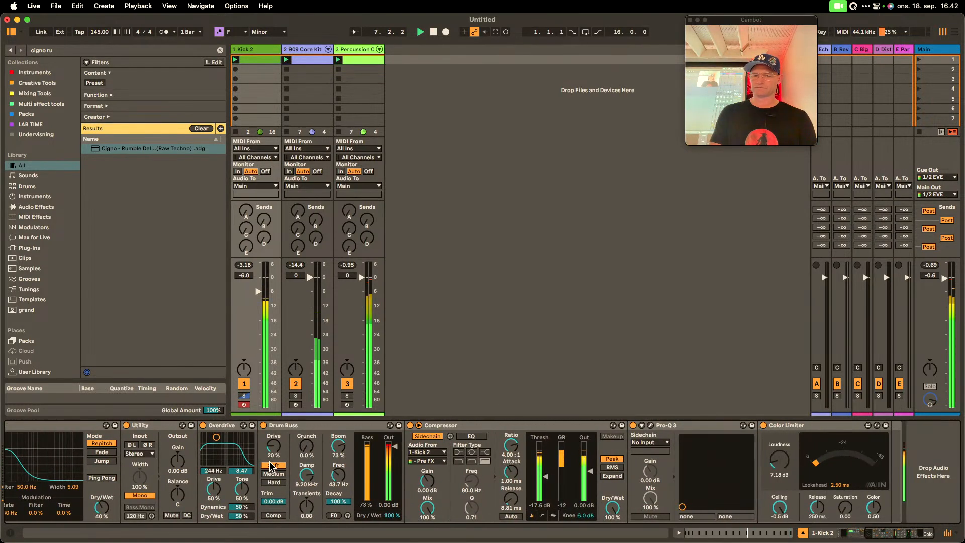
pyautogui.click(244, 396)
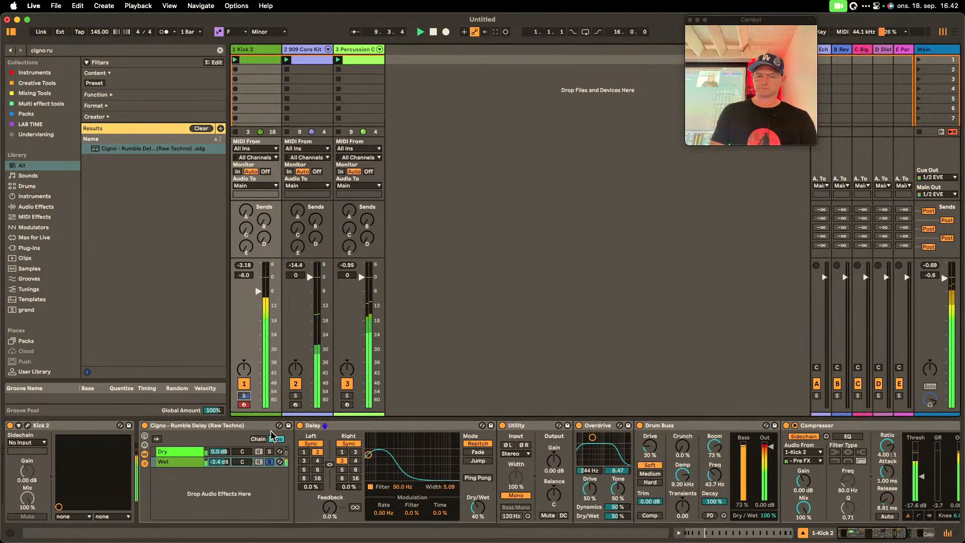
pyautogui.click(270, 451)
pyautogui.click(270, 451)
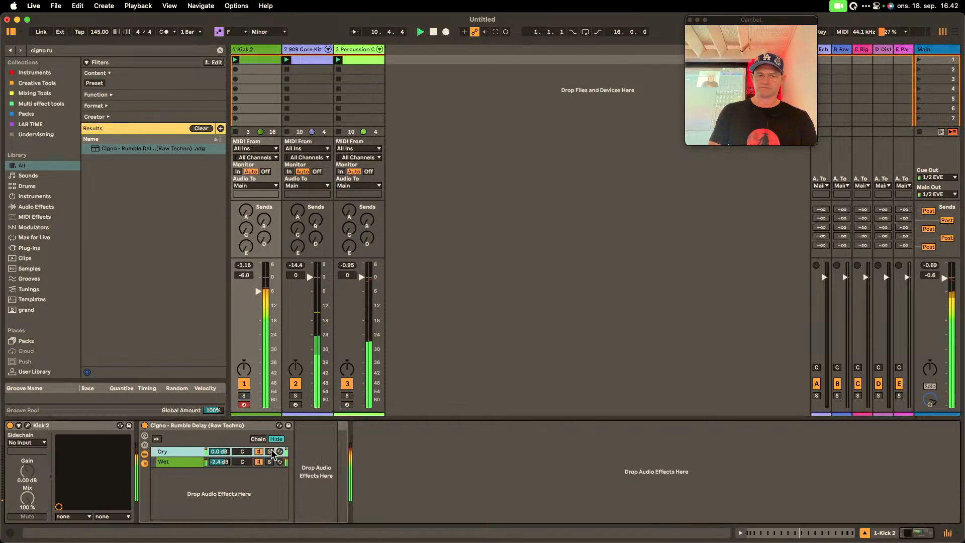
# - Try the Delay on the rumble rack's Wet chain at 100% Dry/Wet
pyautogui.click(182, 461)
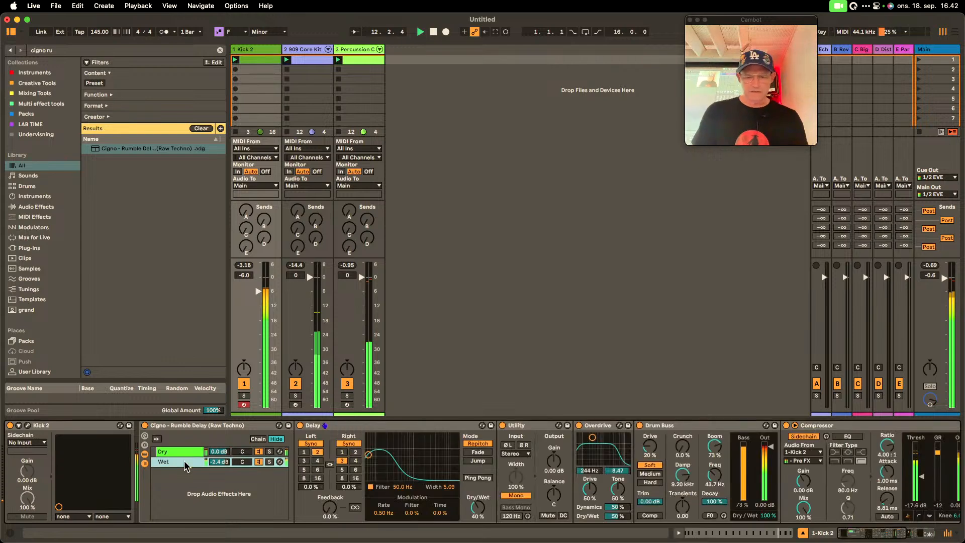
pyautogui.click(486, 512)
pyautogui.moveTo(481, 514); pyautogui.dragTo(481, 483)
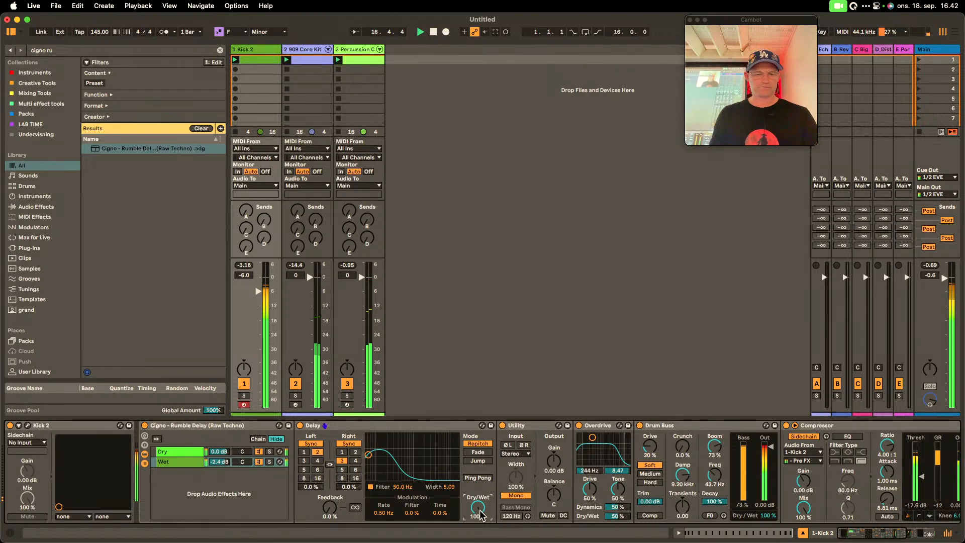
# - Replace the Wet chain's Delay with Reverb, found by searching the library for "rev", and solo the Kick 2 track
pyautogui.click(375, 424)
pyautogui.press('Delete')
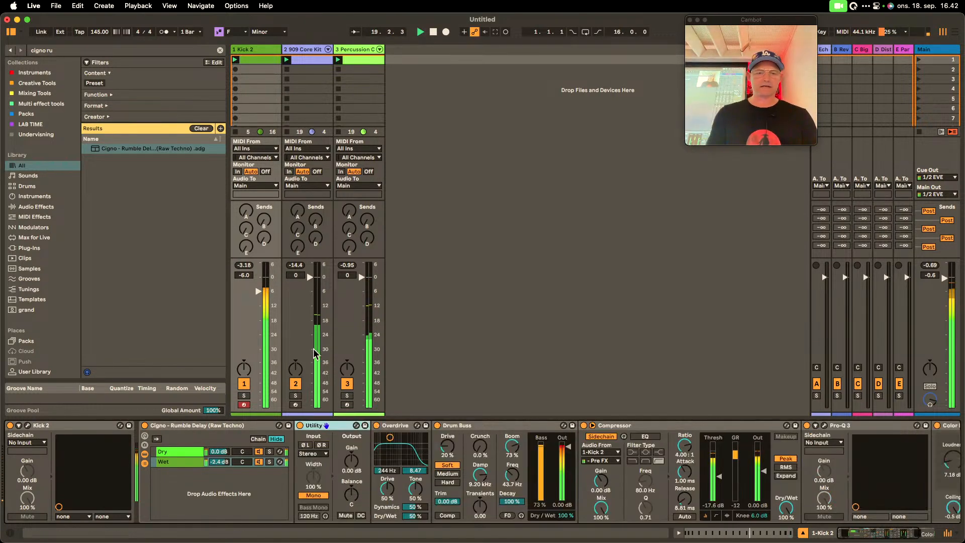
pyautogui.click(244, 396)
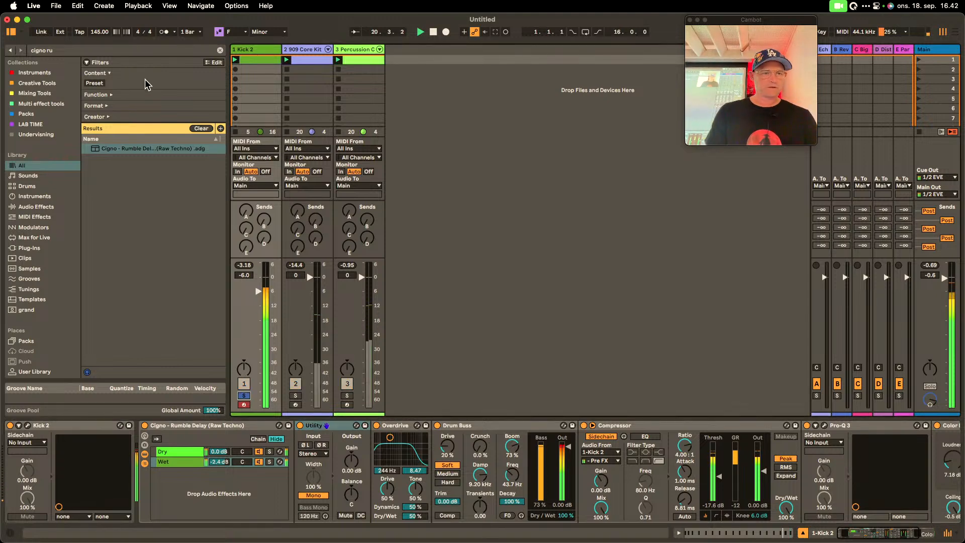
pyautogui.press('super+f')
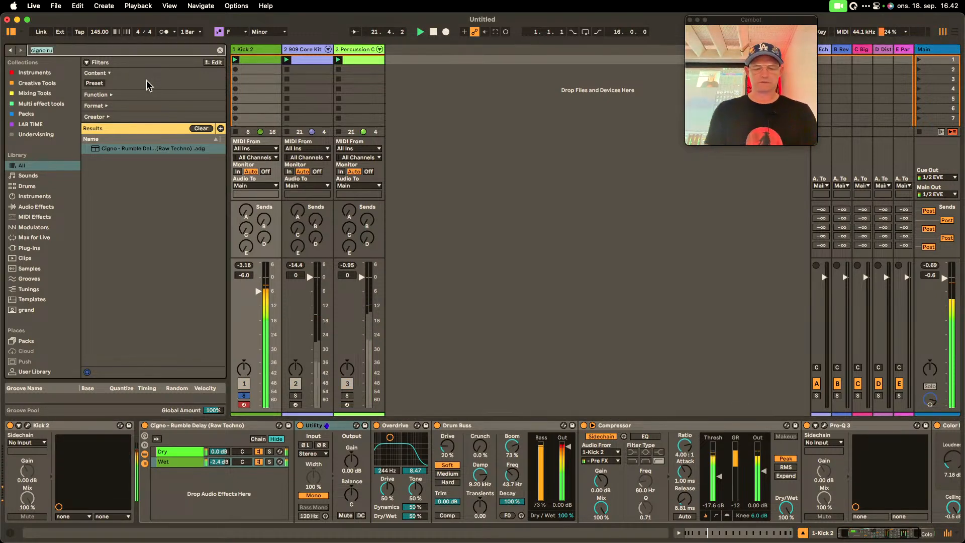
pyautogui.write('rev')
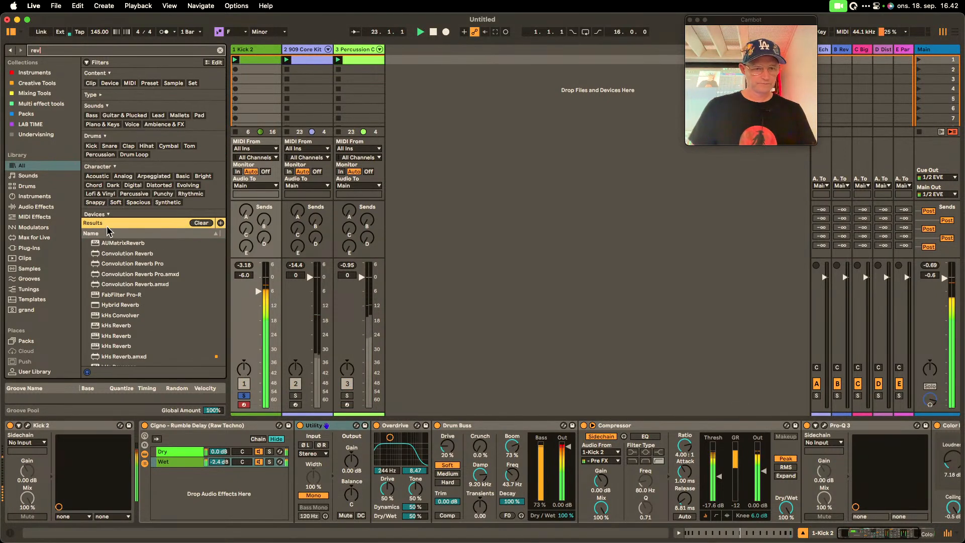
pyautogui.scroll(-5, 111, 307)
pyautogui.scroll(-5, 112, 305)
pyautogui.scroll(-1, 111, 305)
pyautogui.moveTo(113, 314); pyautogui.dragTo(308, 455)
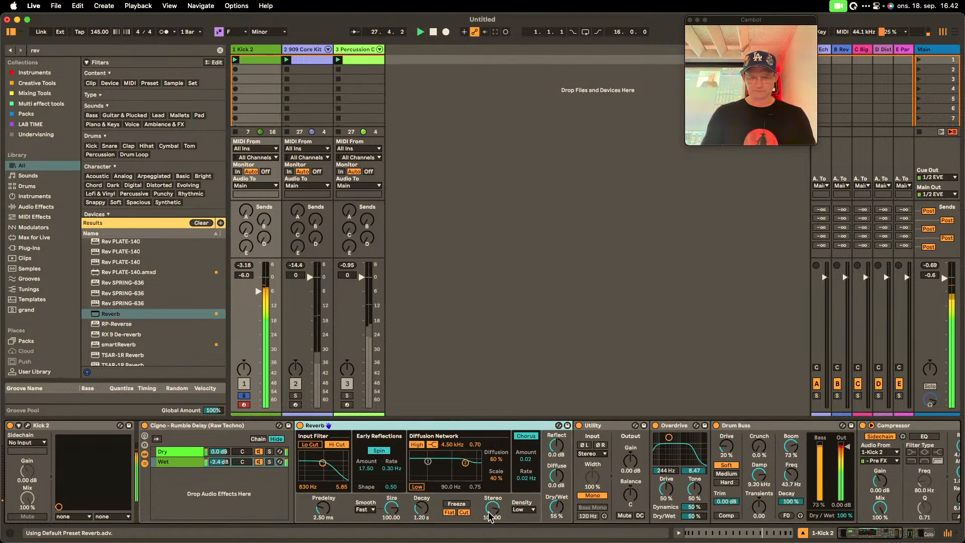
# - Set the Reverb's decay to 3.46 s, its input filter to 258 Hz with width 6.37, and Overdrive to 140 Hz, then solo the Wet chain
pyautogui.moveTo(421, 509); pyautogui.dragTo(422, 500)
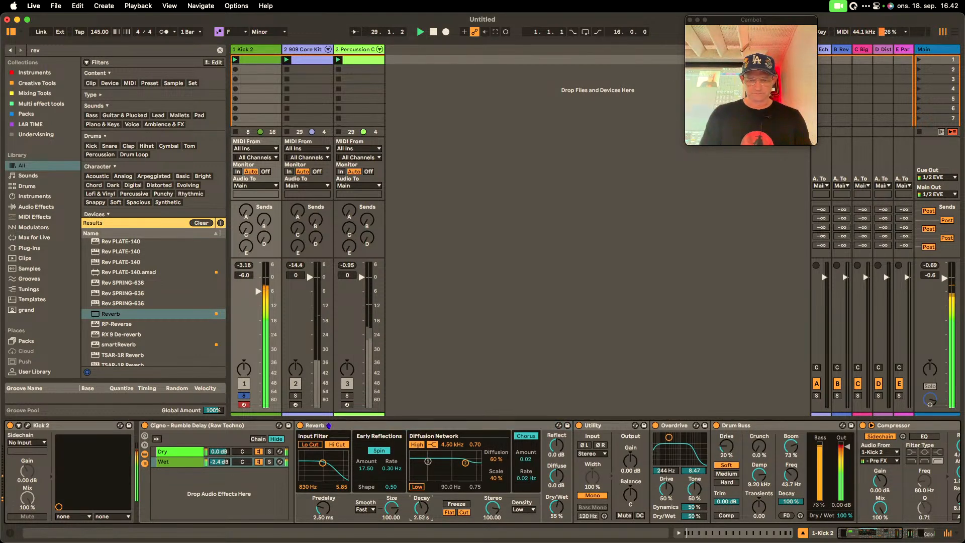
pyautogui.click(331, 445)
pyautogui.click(335, 447)
pyautogui.moveTo(322, 462); pyautogui.dragTo(310, 463)
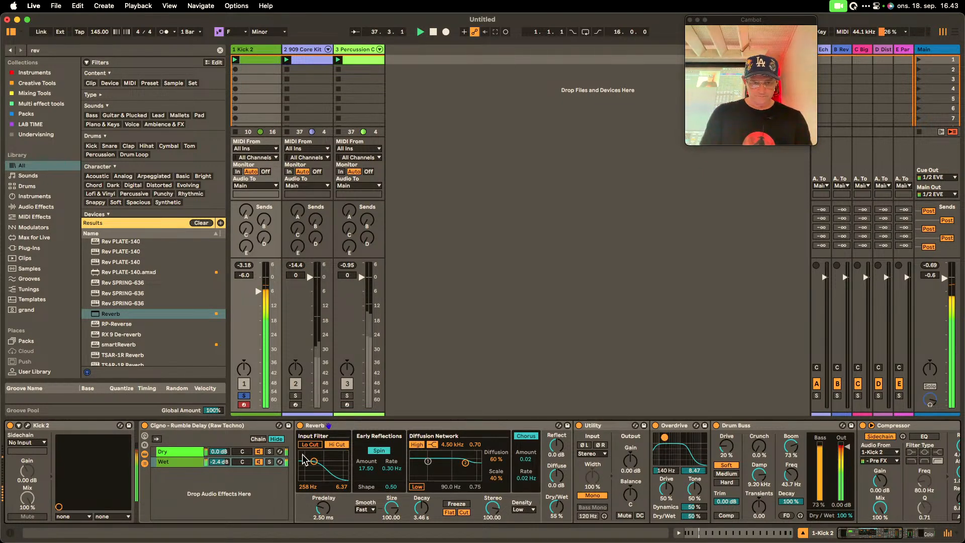
pyautogui.click(267, 461)
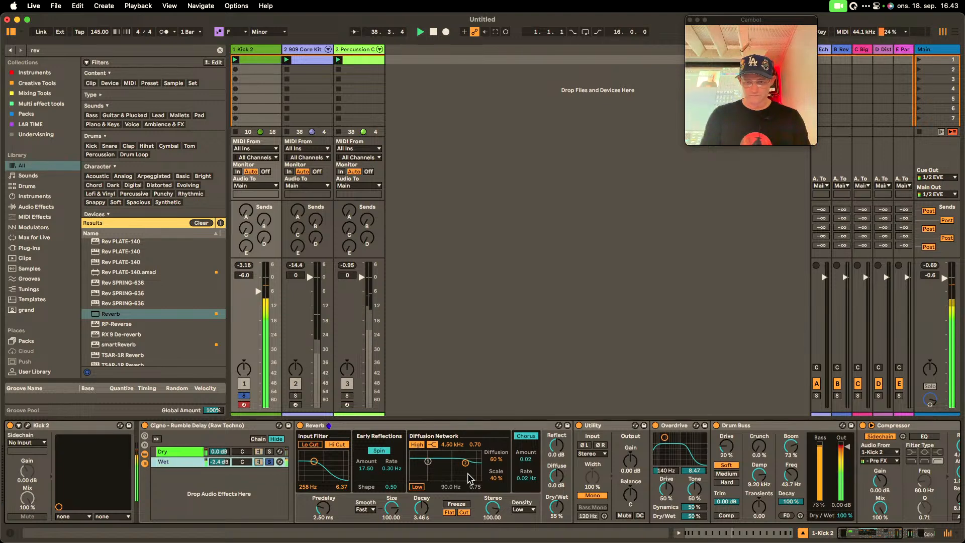
# - Set the Wet chain's Reverb decay to 1.68 s and its Compressor to sidechain EQ at 59.8 Hz with a -28.6 dB threshold
pyautogui.hscroll(10, 467, 478)
pyautogui.hscroll(3, 470, 477)
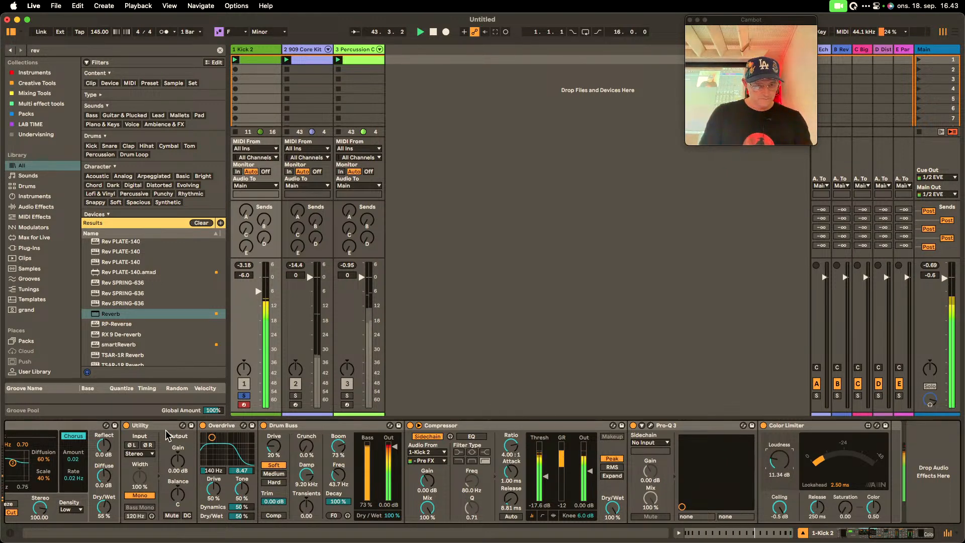
pyautogui.hscroll(-5, 63, 501)
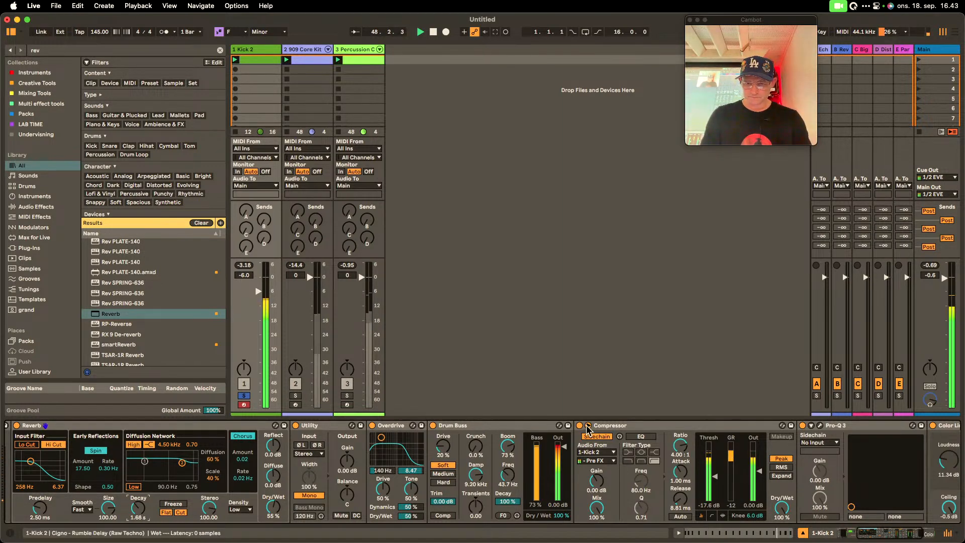
pyautogui.click(602, 454)
pyautogui.click(601, 459)
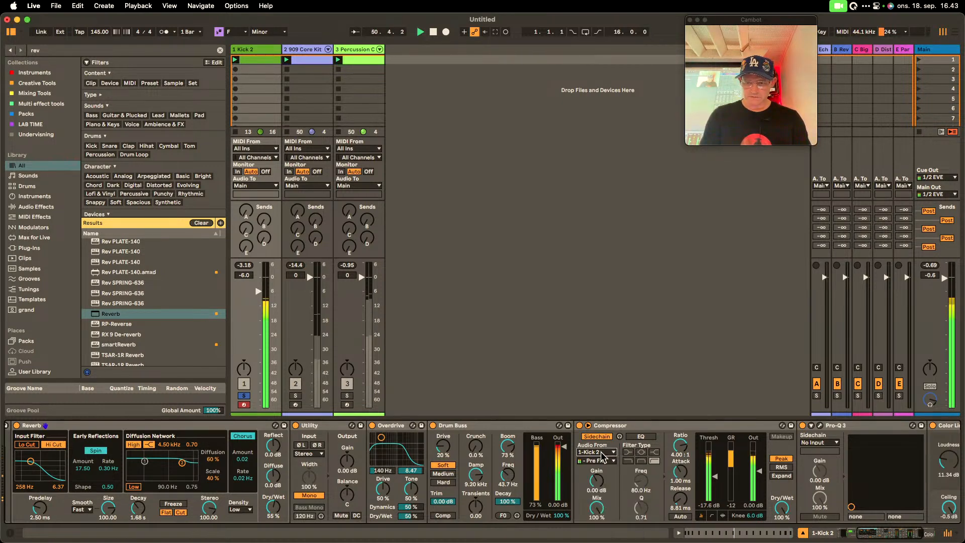
pyautogui.click(637, 436)
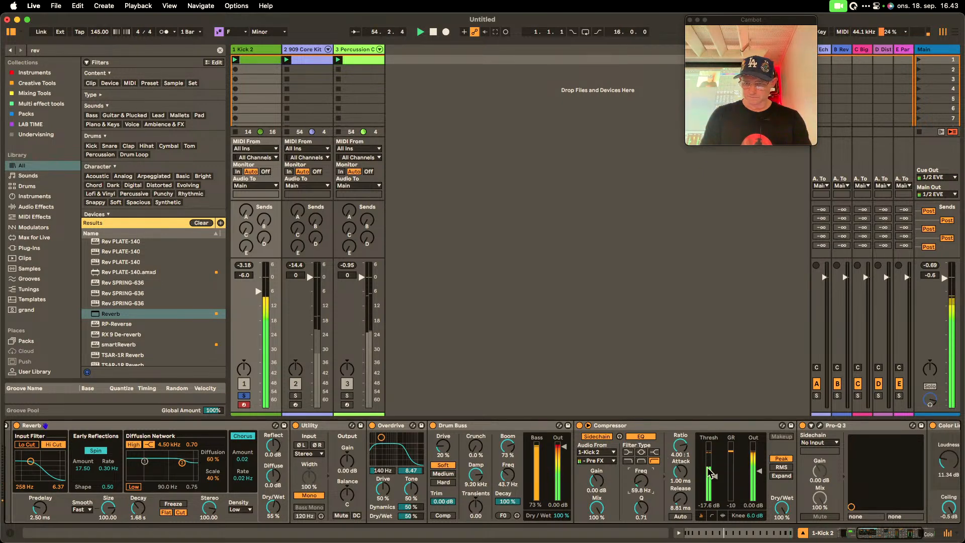
pyautogui.click(706, 514)
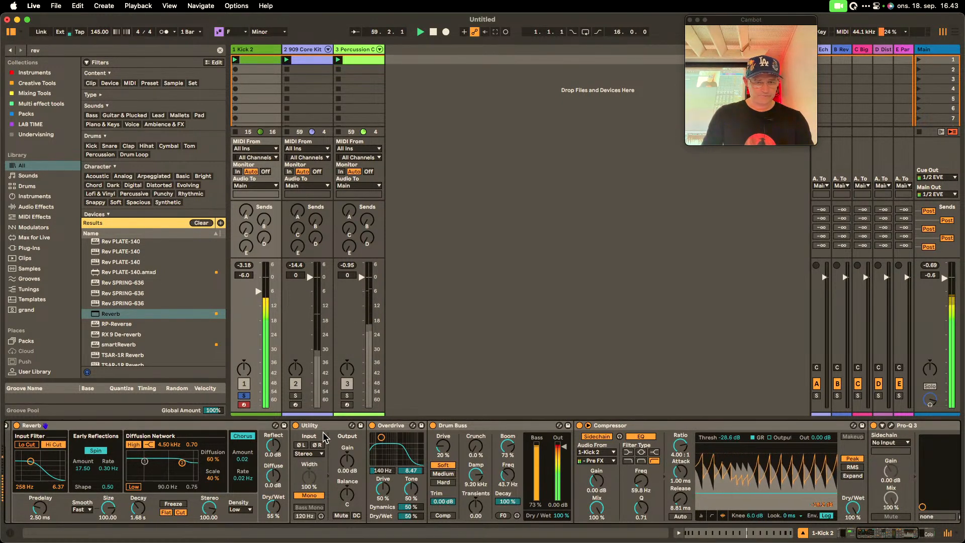
# - Unsolo the rumble rack's Wet chain and lower the starting level of the Click 1 envelope in the Kick 2 instrument
pyautogui.hscroll(-5, 324, 438)
pyautogui.click(145, 462)
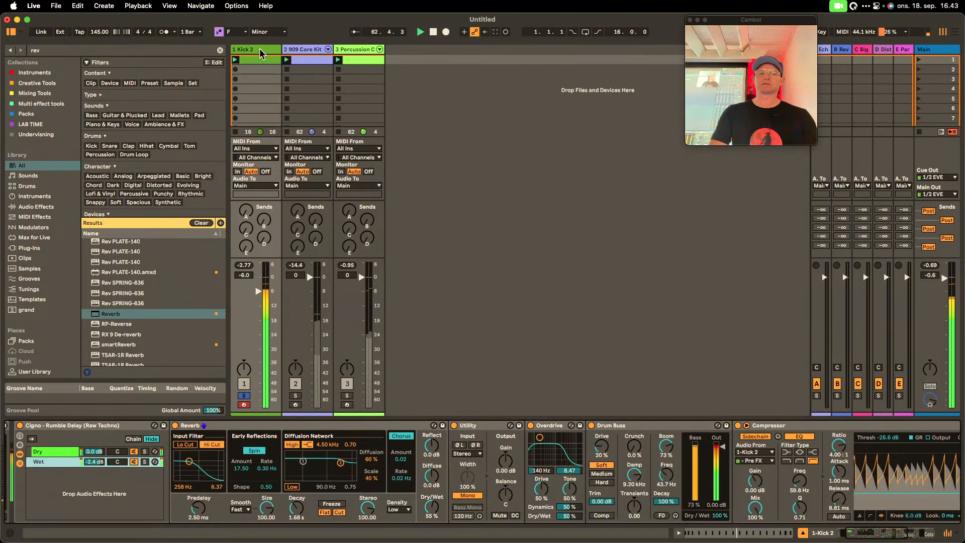
pyautogui.hscroll(-5, 131, 422)
pyautogui.click(28, 425)
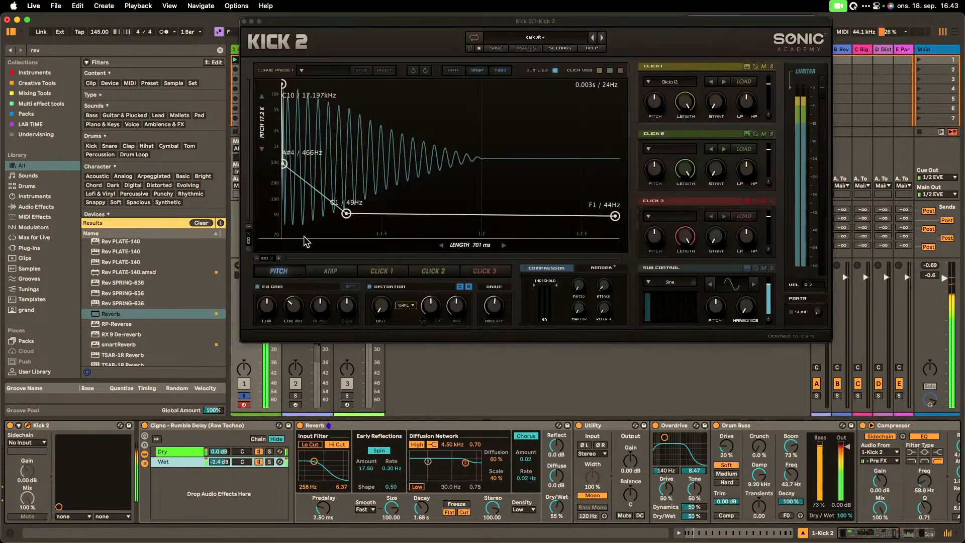
pyautogui.click(380, 273)
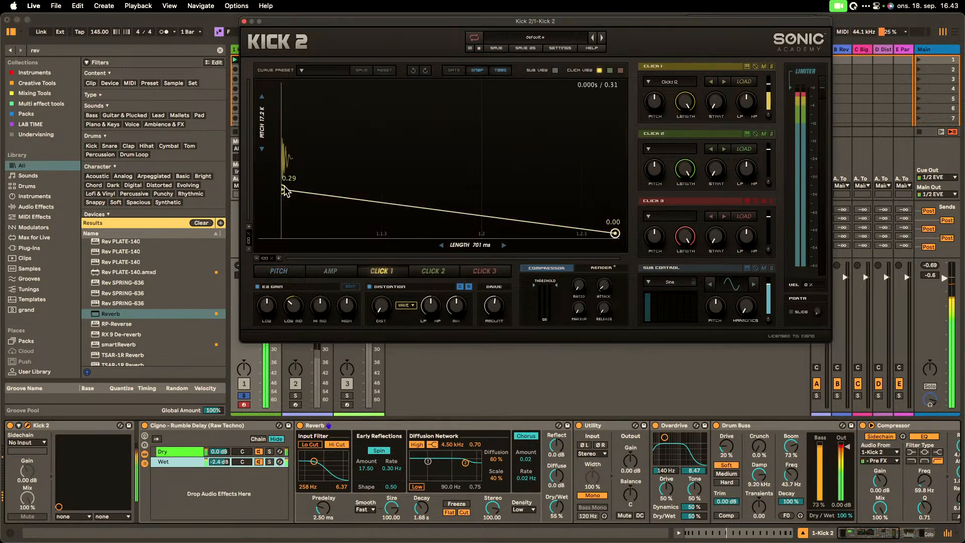
pyautogui.moveTo(283, 188); pyautogui.dragTo(280, 208)
pyautogui.click(245, 22)
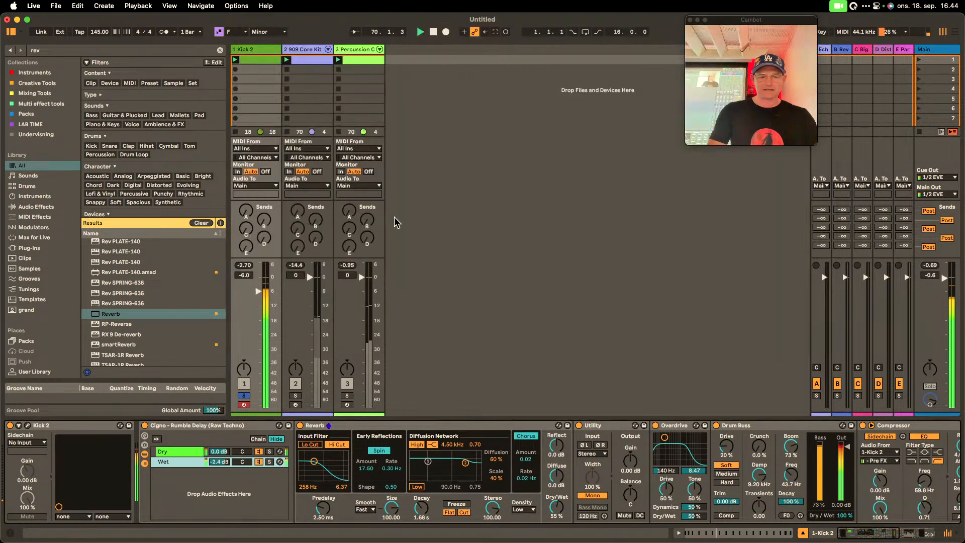
# - Add Korvpressor to the rumble rack's Dry chain, found by searching the library for "compres"
pyautogui.press('Down')
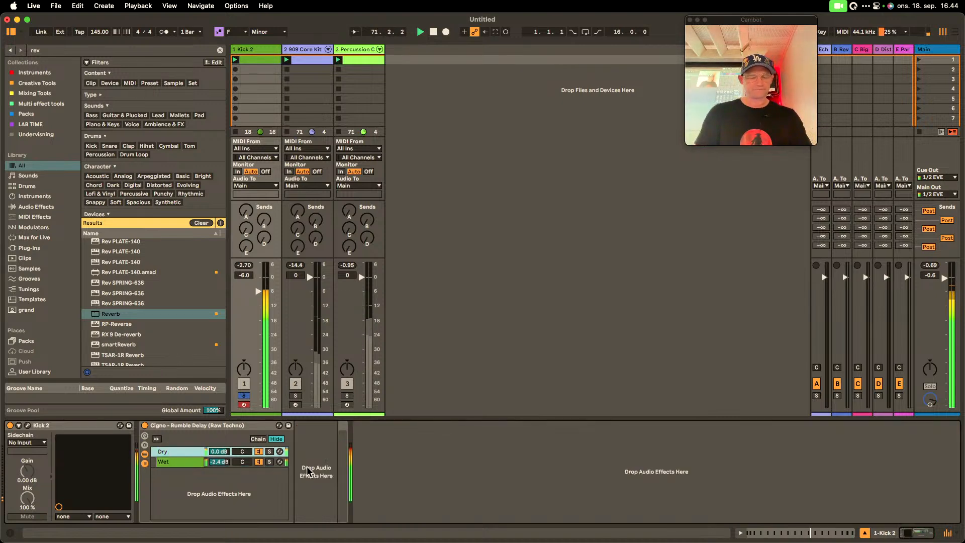
pyautogui.scroll(15, 161, 278)
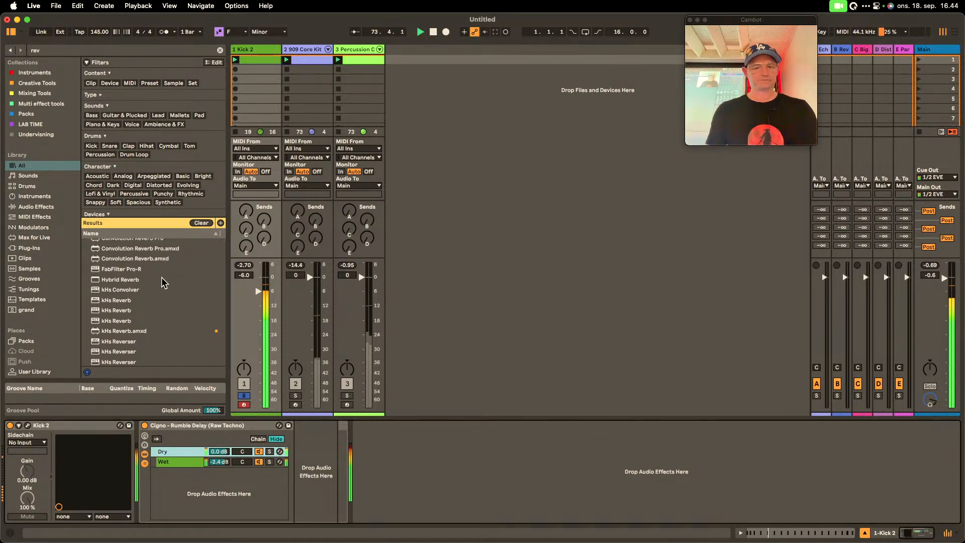
pyautogui.press('super+f')
pyautogui.write('comp')
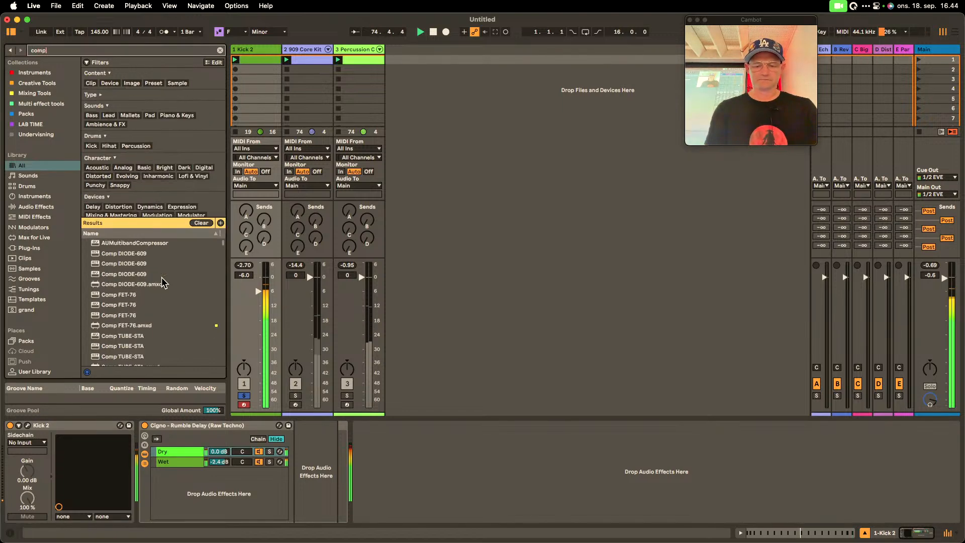
pyautogui.write('res')
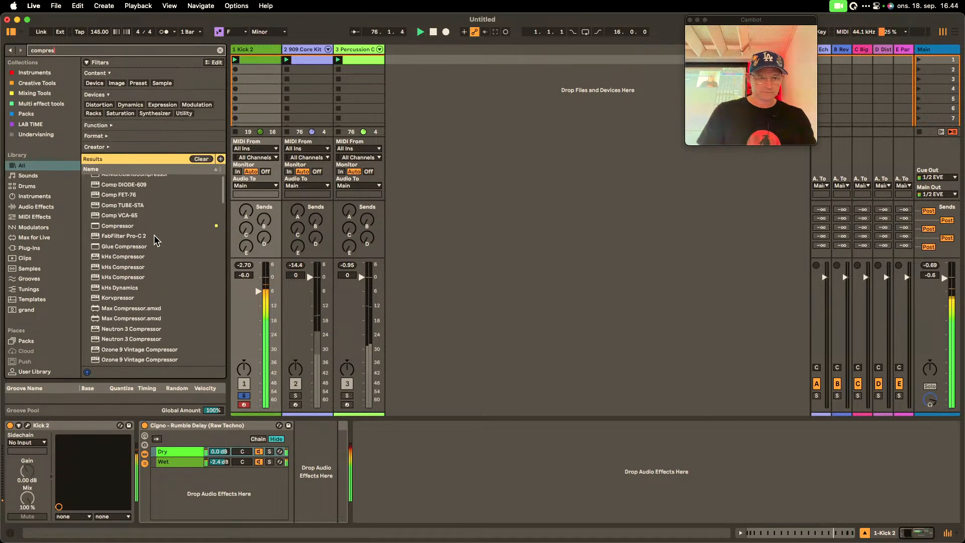
pyautogui.moveTo(118, 297); pyautogui.dragTo(301, 462)
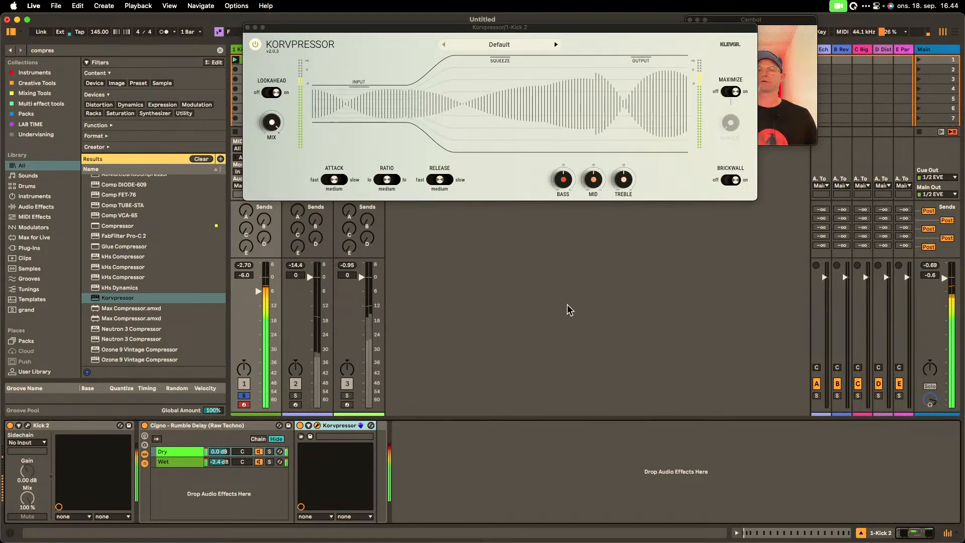
# - Solo the Dry chain, set Korvpressor's Squeeze by ear, raise its Bass slightly and close the plug-in window
pyautogui.moveTo(501, 63); pyautogui.dragTo(500, 96)
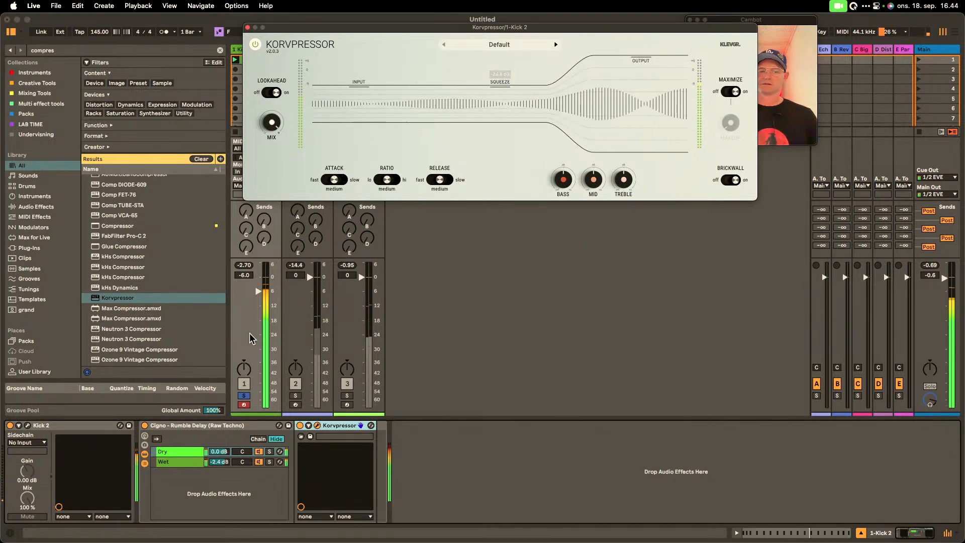
pyautogui.click(270, 452)
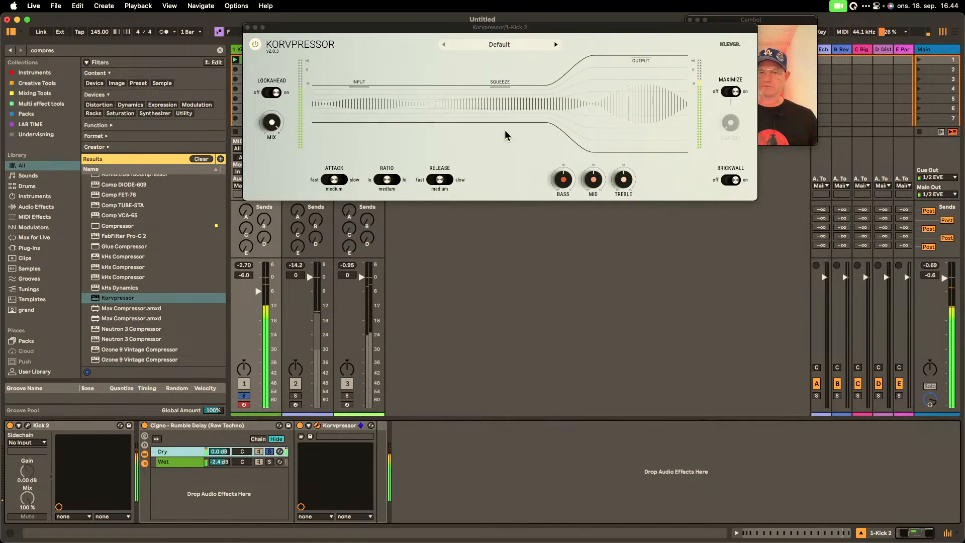
pyautogui.moveTo(497, 83)
pyautogui.mouseDown()
pyautogui.moveTo(487, 88)
pyautogui.moveTo(486, 29)
pyautogui.moveTo(485, 75)
pyautogui.mouseUp()
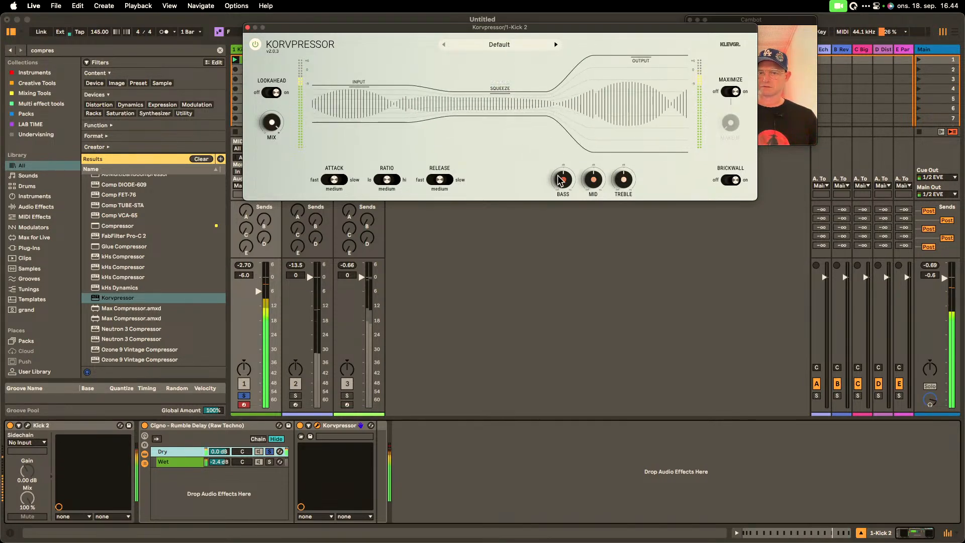
pyautogui.moveTo(562, 179); pyautogui.dragTo(559, 172)
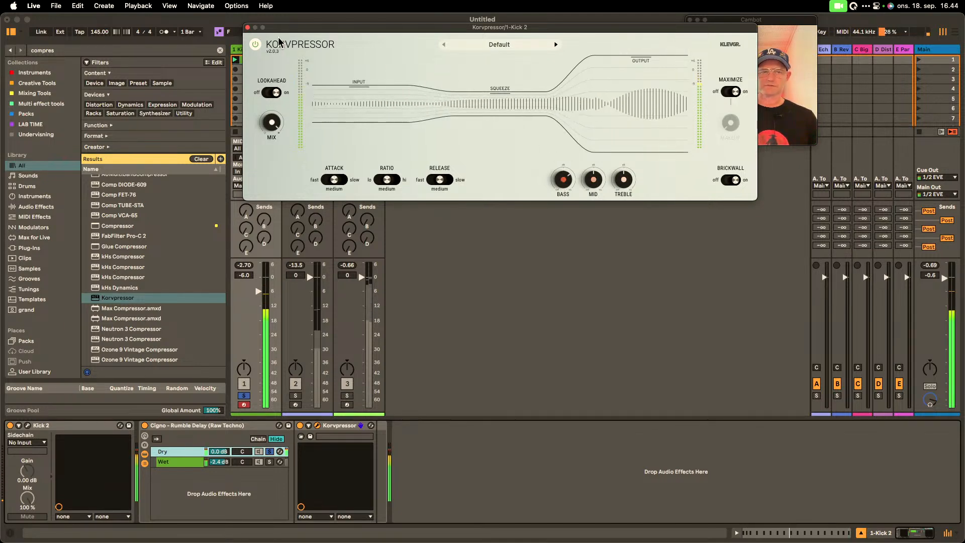
pyautogui.click(247, 28)
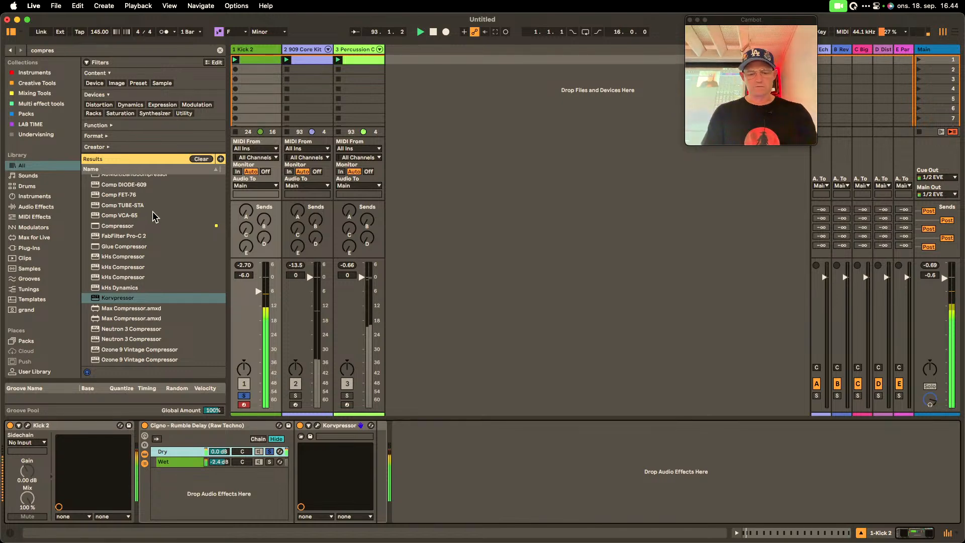
# - Add Roar after Korvpressor on the Dry chain, found by searching for "roar", and unsolo the Kick 2 track and Dry chain
pyautogui.press('super+f')
pyautogui.write('roar')
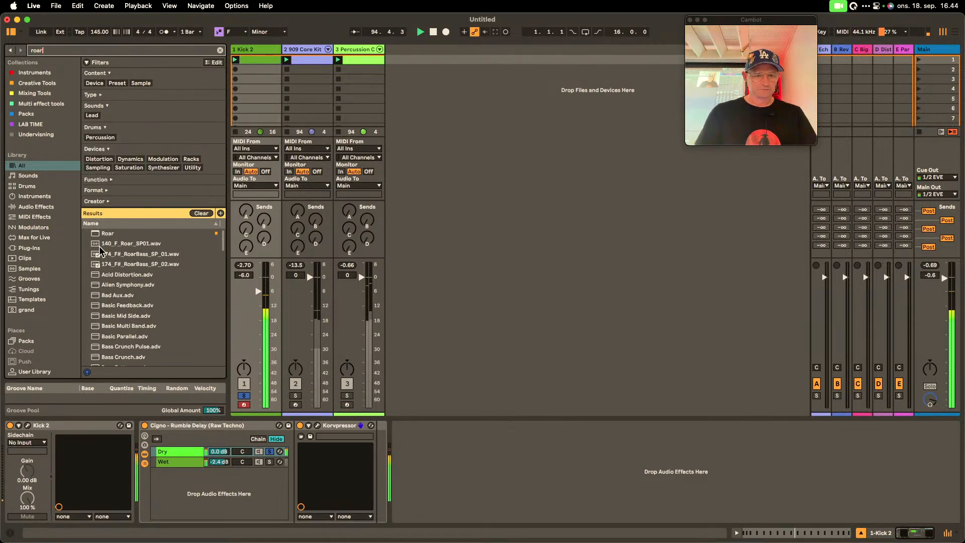
pyautogui.moveTo(102, 233); pyautogui.dragTo(343, 466)
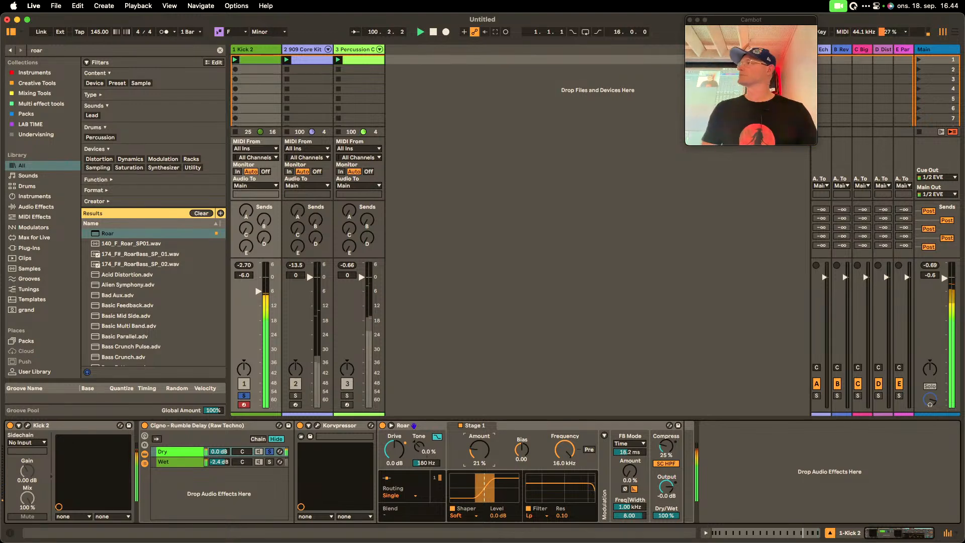
pyautogui.click(245, 396)
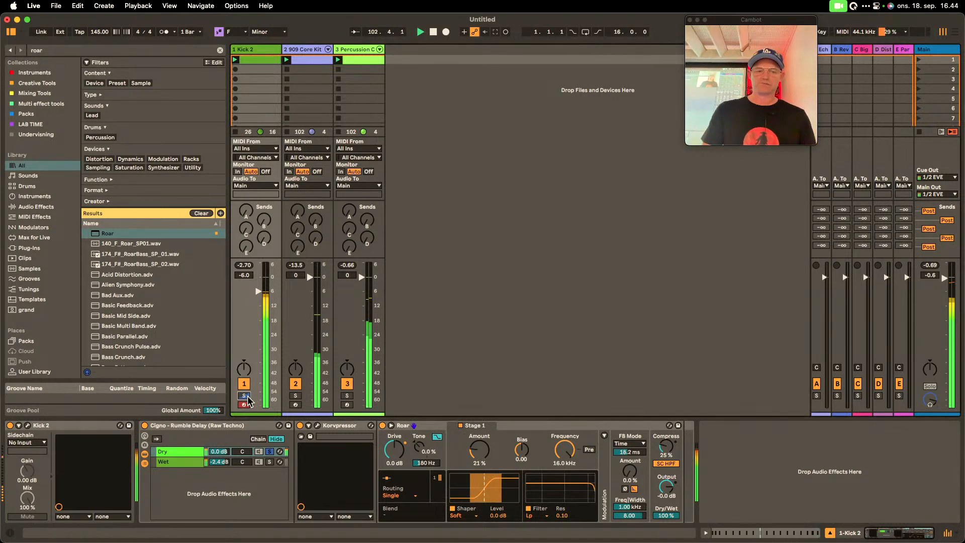
pyautogui.click(271, 452)
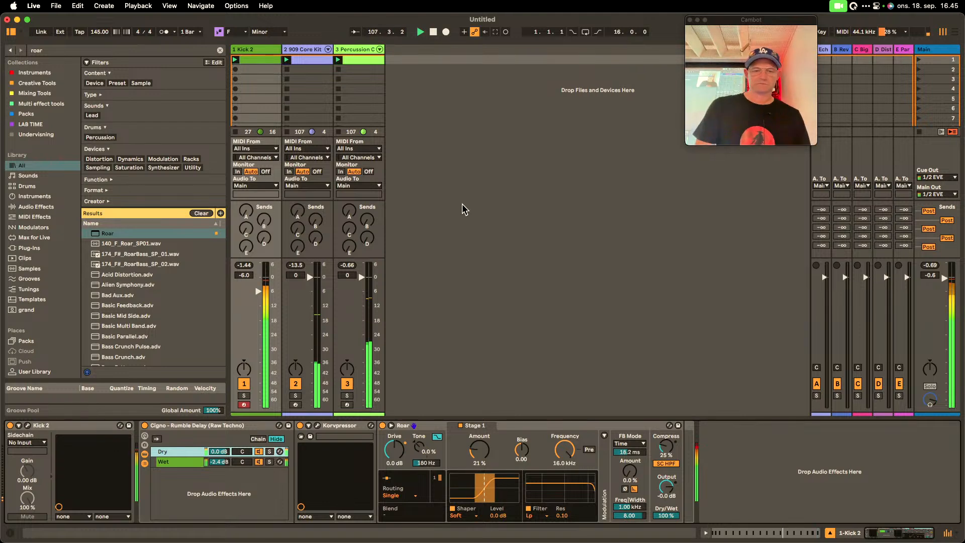
# - Duplicate the 909 Core Kit clip into the second slot, launch it and add a Ride note on each of its four beats
pyautogui.click(307, 69)
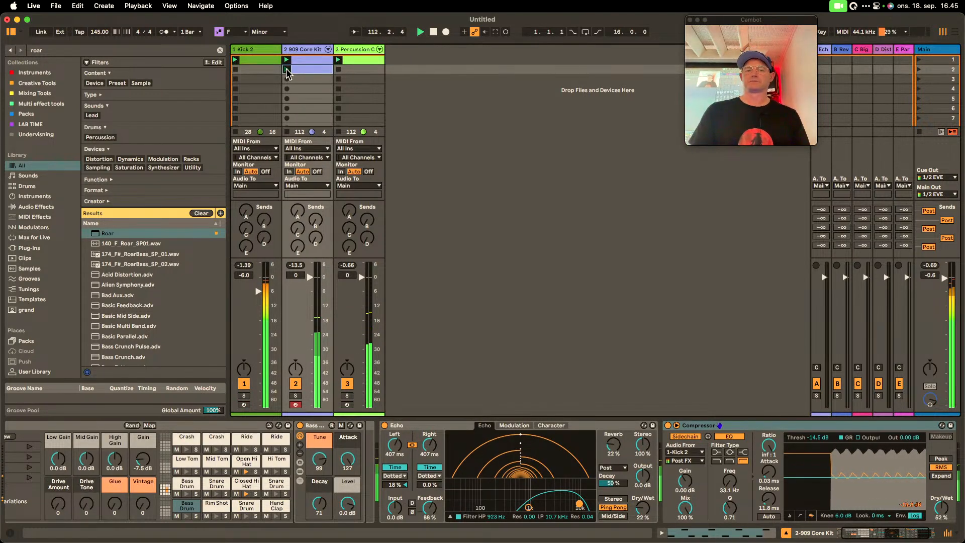
pyautogui.doubleClick(307, 71)
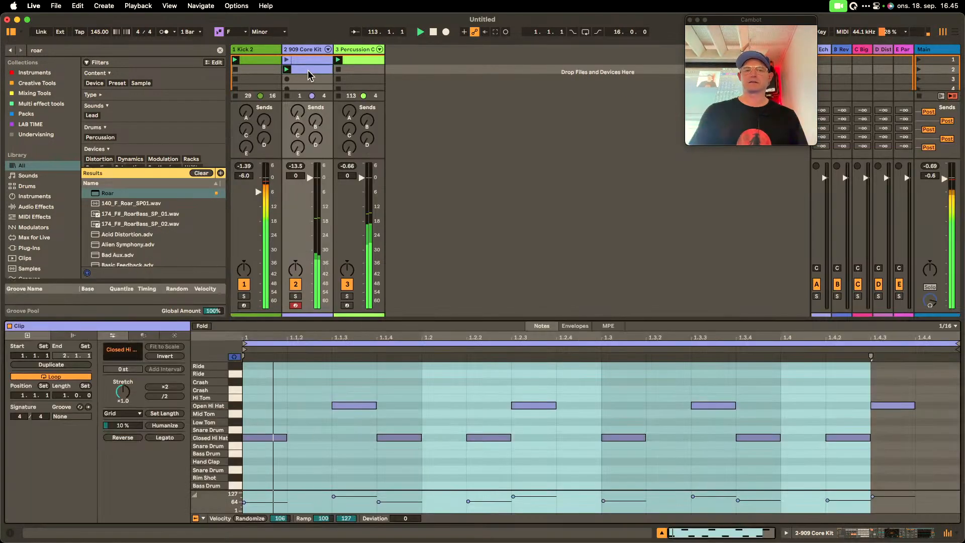
pyautogui.click(250, 373)
pyautogui.doubleClick(251, 373)
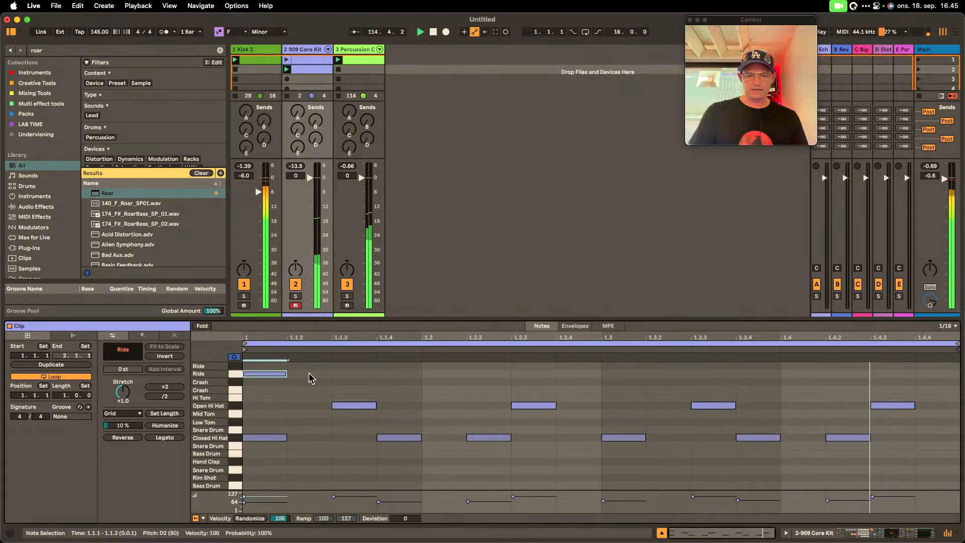
pyautogui.moveTo(419, 377); pyautogui.dragTo(244, 382)
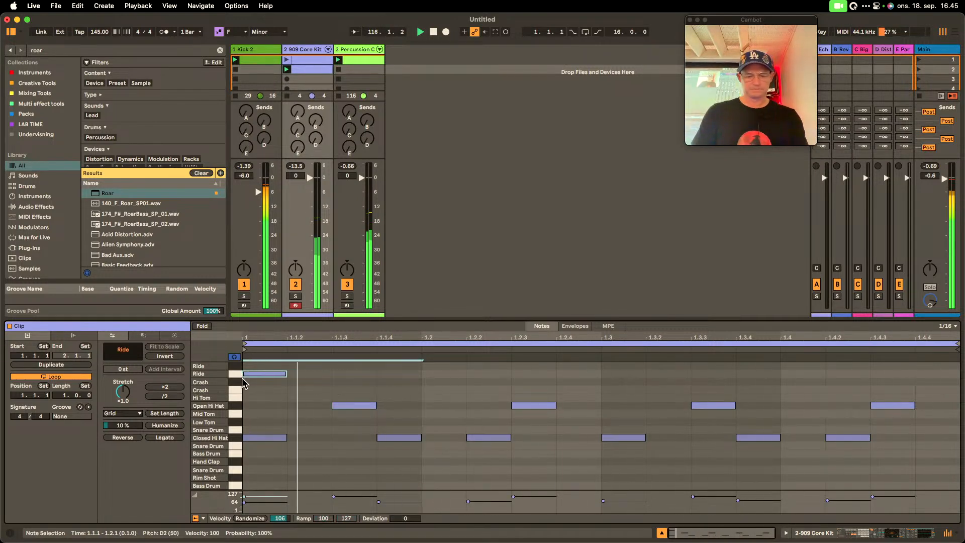
pyautogui.press('super+d')
pyautogui.press('super+d')
pyautogui.press('super+d')
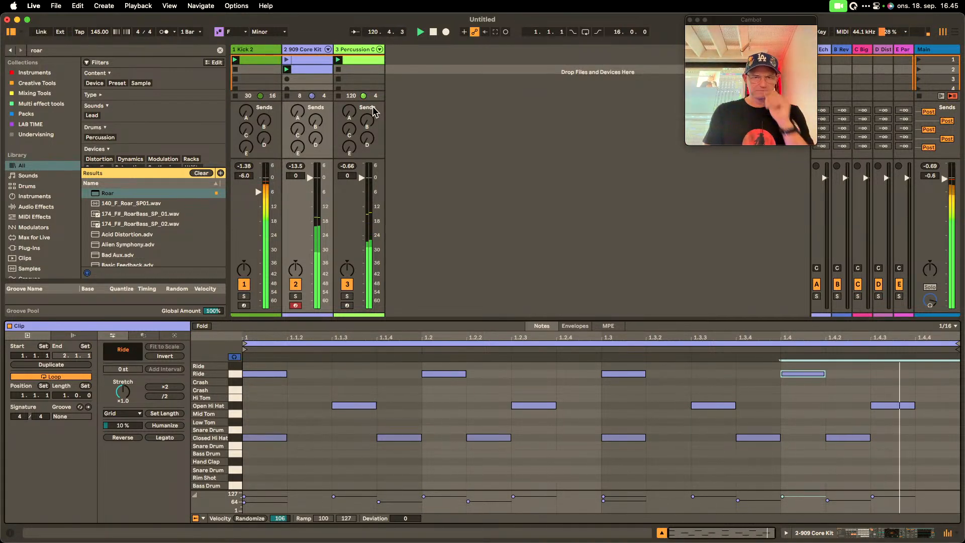
# - Create a clip in the Percussion Core Kit track's second slot with a Wood Block Low note on 1.1.1
pyautogui.doubleClick(356, 71)
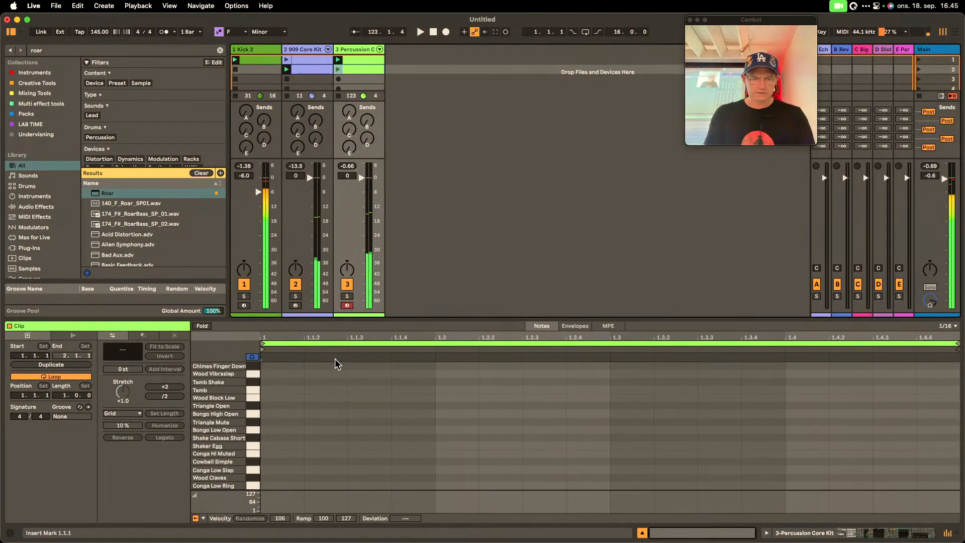
pyautogui.doubleClick(281, 366)
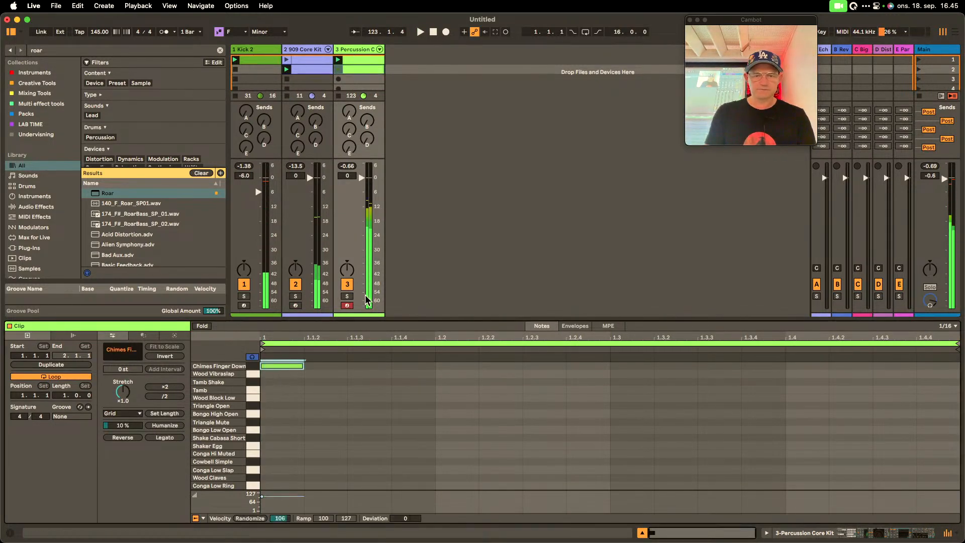
pyautogui.moveTo(285, 367); pyautogui.dragTo(286, 400)
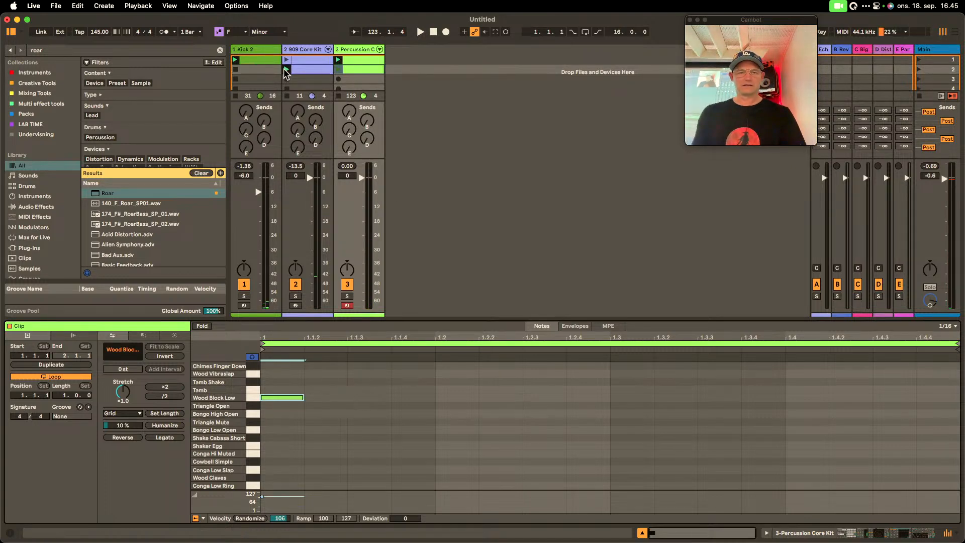
# - Start playback, launch the new percussion clip and add a second Wood Block Low note at 1.2.4
pyautogui.press('space')
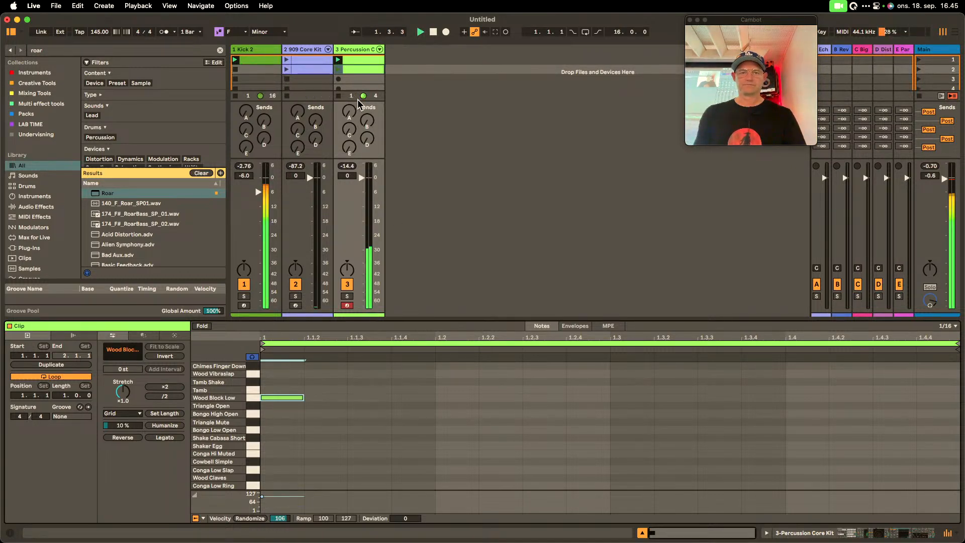
pyautogui.click(339, 59)
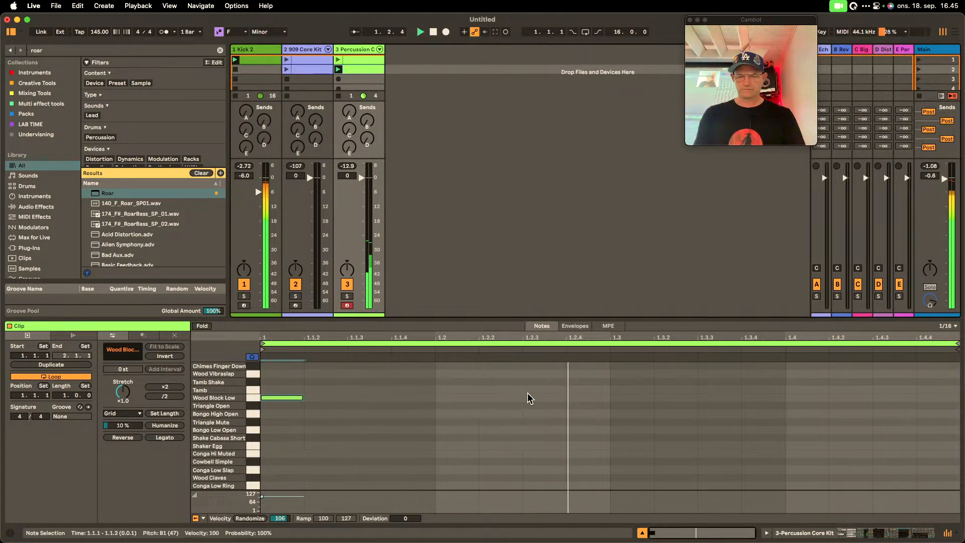
pyautogui.doubleClick(592, 391)
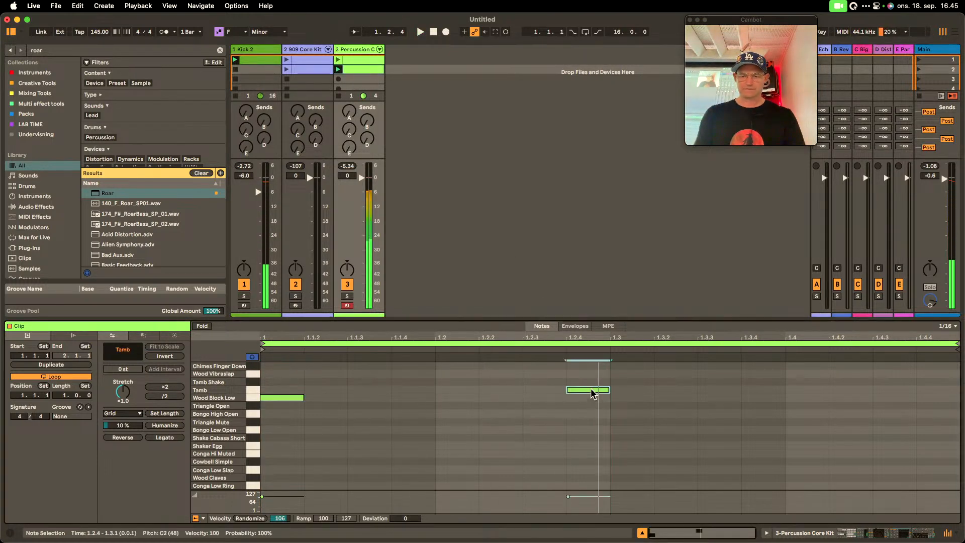
pyautogui.moveTo(594, 394); pyautogui.dragTo(594, 399)
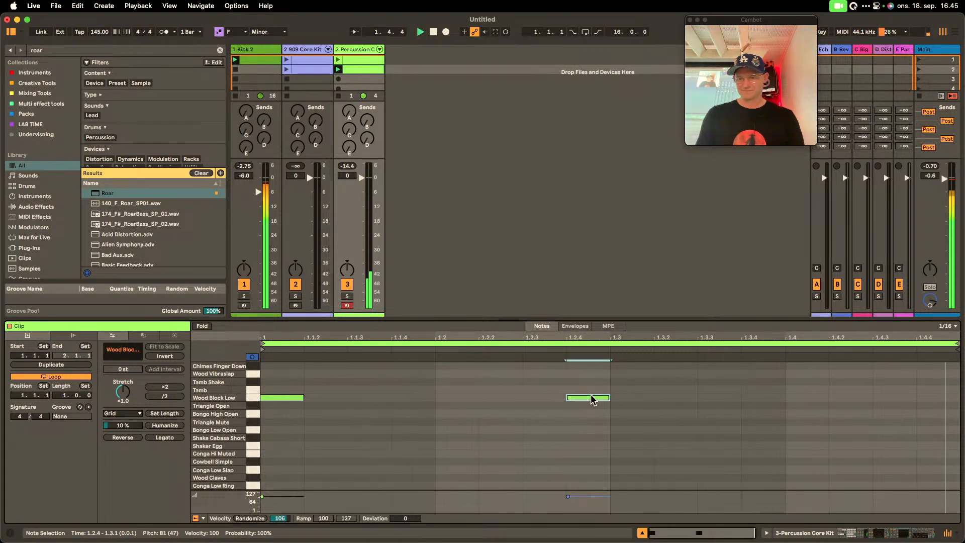
# - Add a third Wood Block Low note at 1.4.2 in the percussion clip
pyautogui.doubleClick(853, 390)
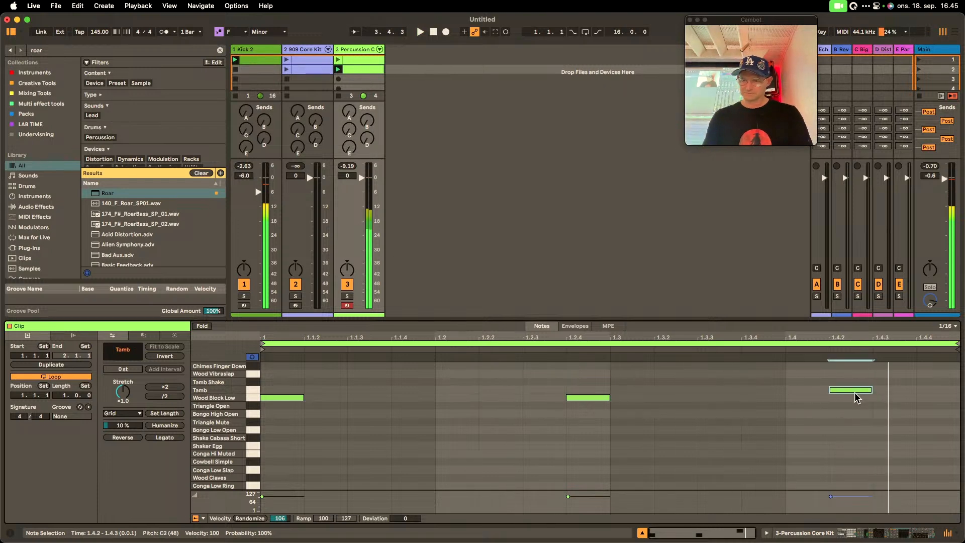
pyautogui.moveTo(853, 390); pyautogui.dragTo(857, 402)
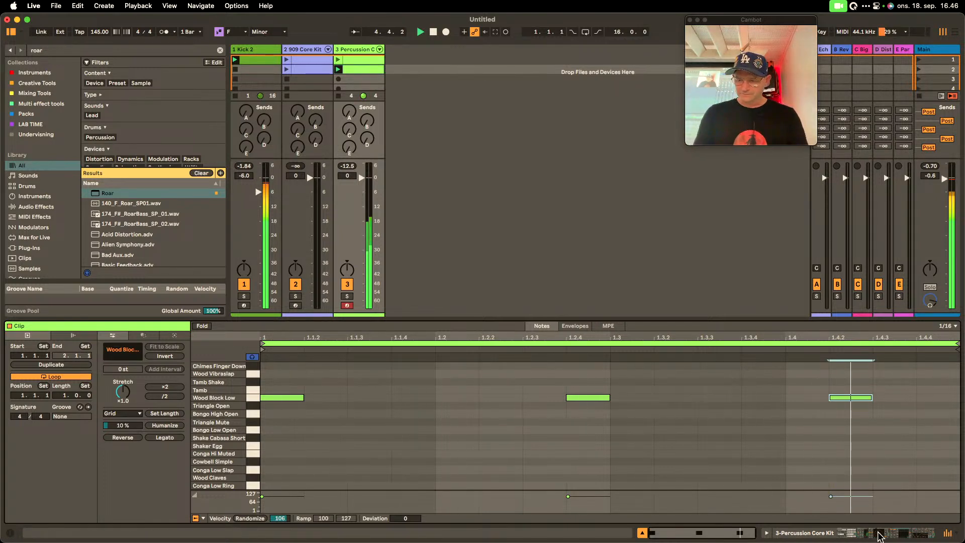
# - Add kHs Pitch Shifter to the Wood Block Low pad of the Percussion Core Kit, found by searching for "pitch"
pyautogui.click(875, 533)
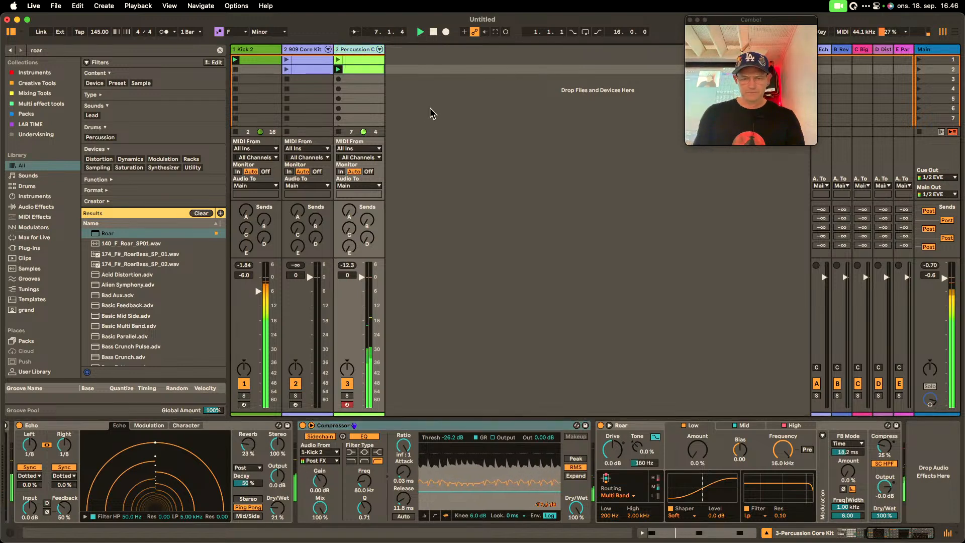
pyautogui.hscroll(-5, 411, 449)
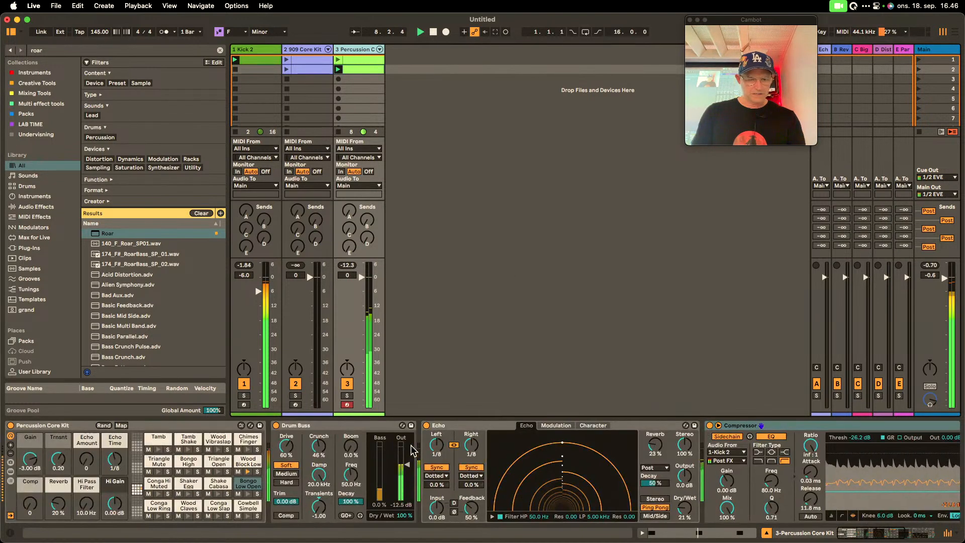
pyautogui.click(249, 465)
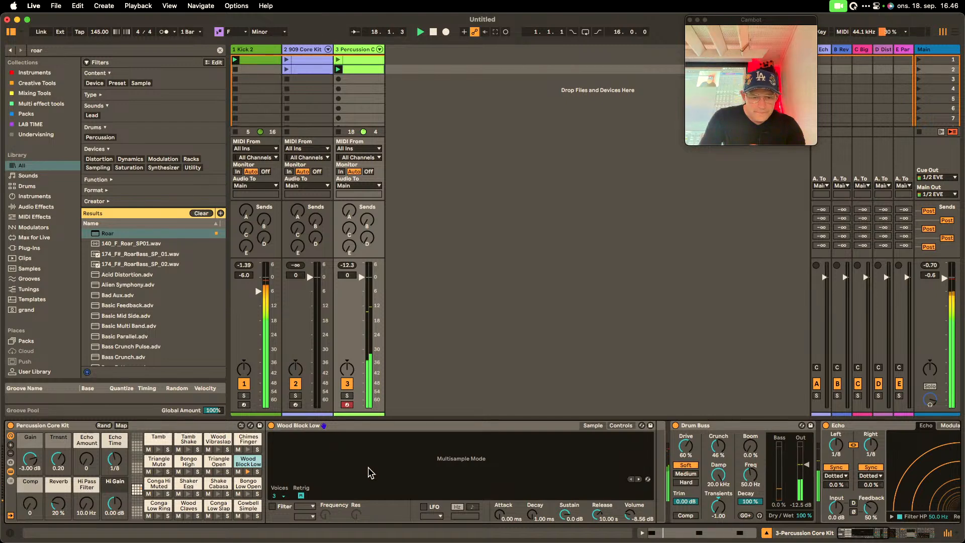
pyautogui.press('super+f')
pyautogui.write('pi')
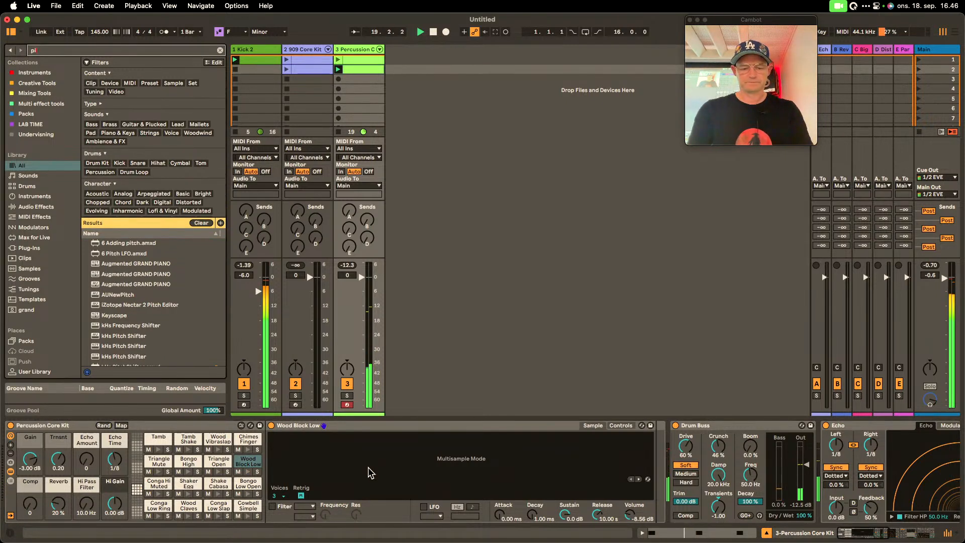
pyautogui.write('tch')
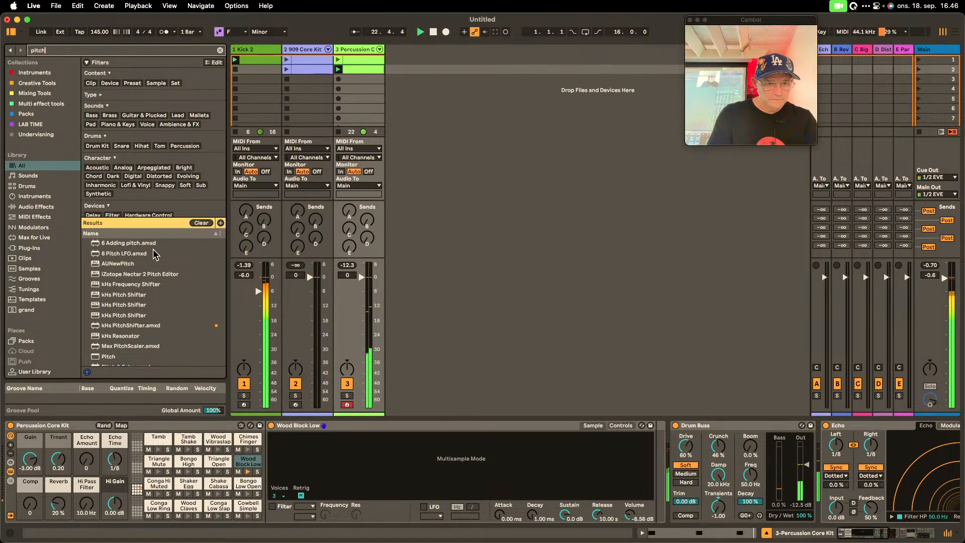
pyautogui.scroll(-3, 144, 250)
pyautogui.scroll(-1, 143, 250)
pyautogui.moveTo(123, 282); pyautogui.dragTo(132, 285)
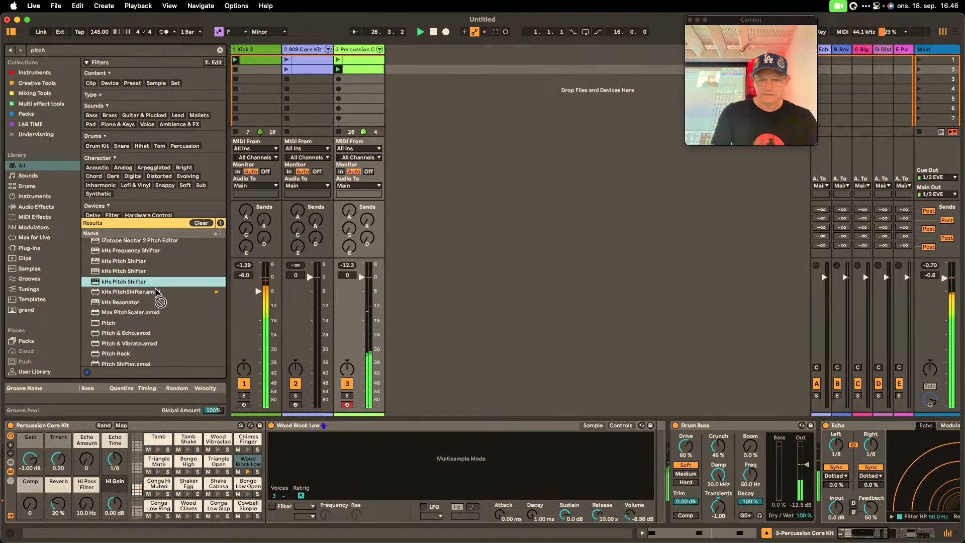
pyautogui.moveTo(165, 363); pyautogui.dragTo(245, 463)
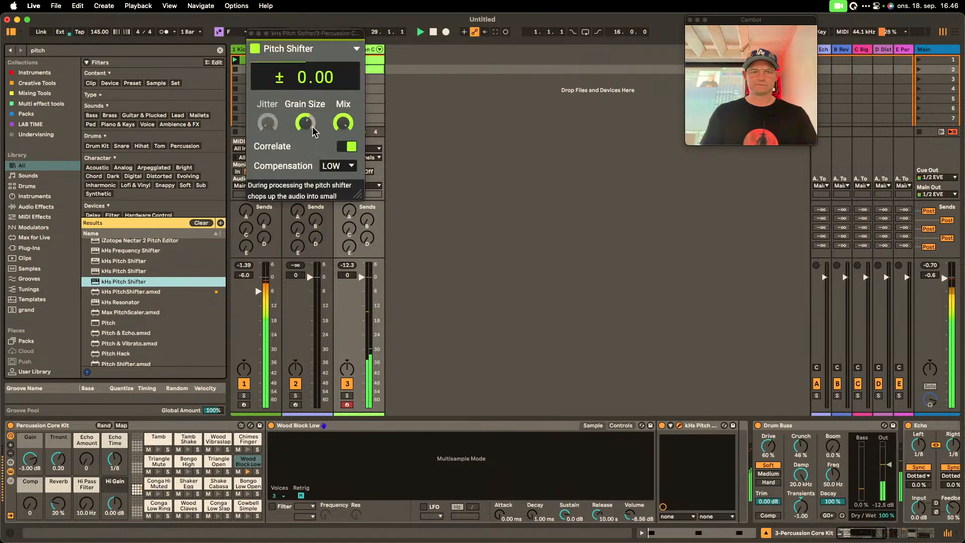
# - Try raising the Pitch Shifter's pitch to +1.00 semitone and return it to 0.00
pyautogui.click(308, 77)
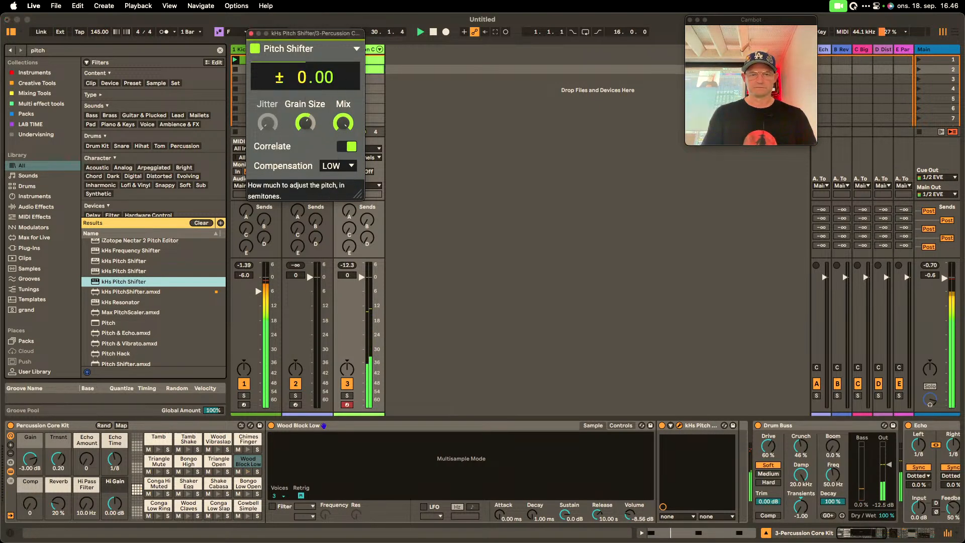
pyautogui.moveTo(307, 77); pyautogui.dragTo(307, 74)
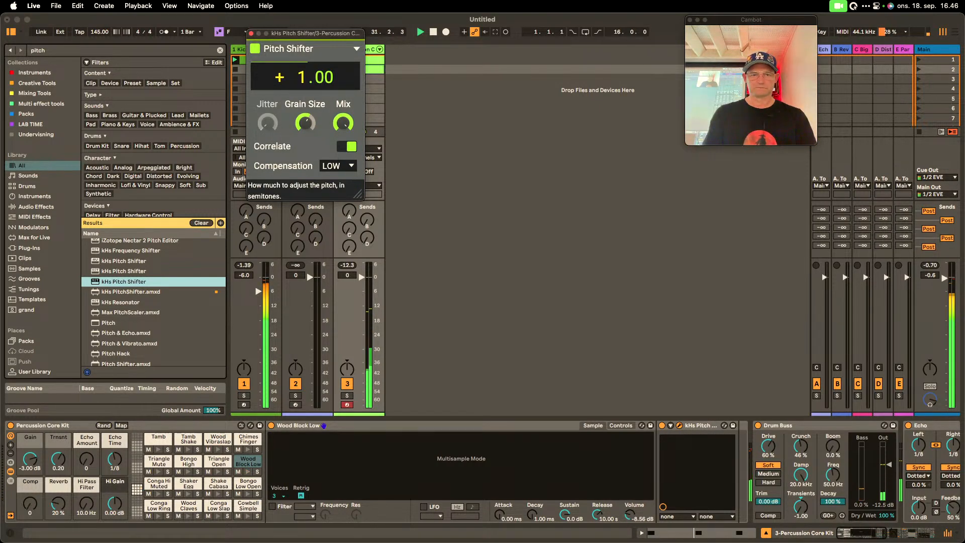
pyautogui.moveTo(306, 83); pyautogui.dragTo(305, 80)
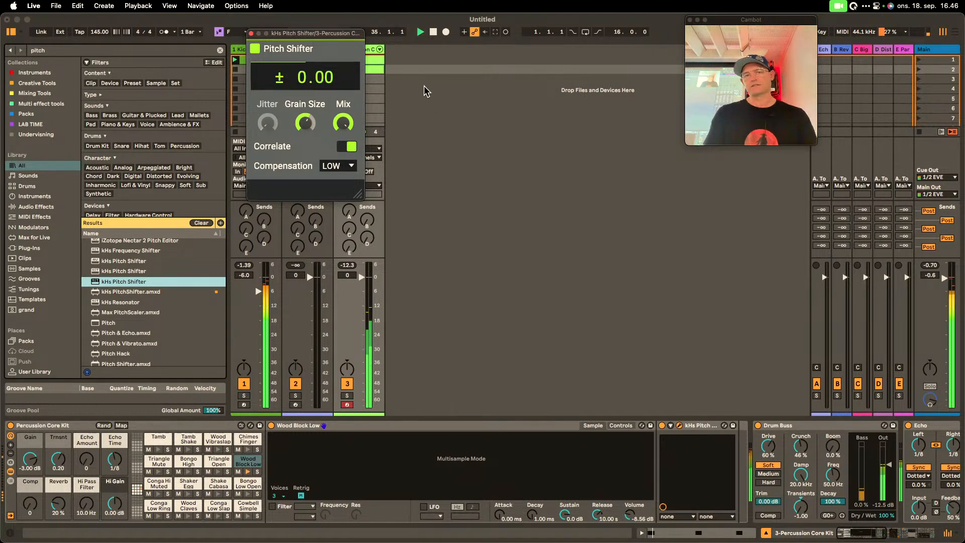
# - Show the percussion clip's envelope for the kHs Pitch Shifter's Pitch parameter
pyautogui.hotkey('shift', 'Tab')
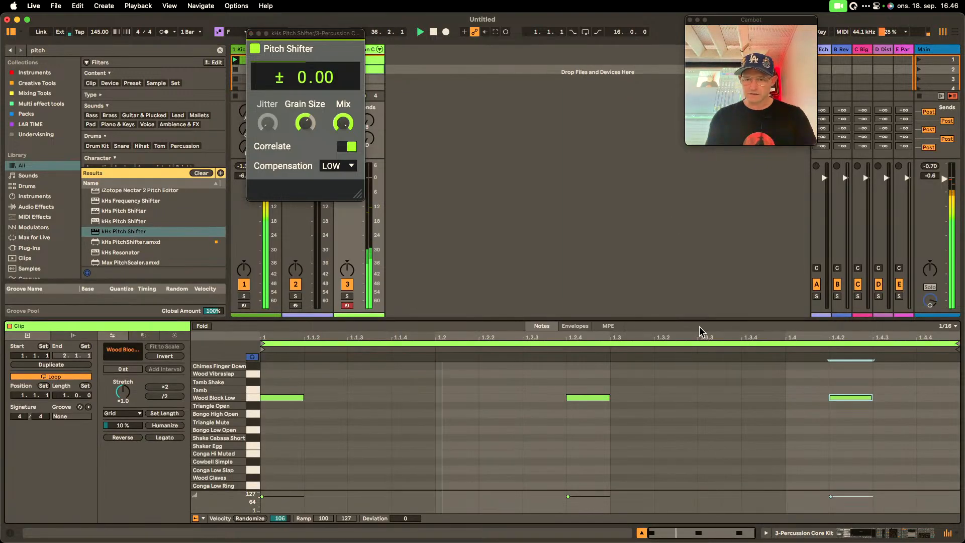
pyautogui.click(574, 326)
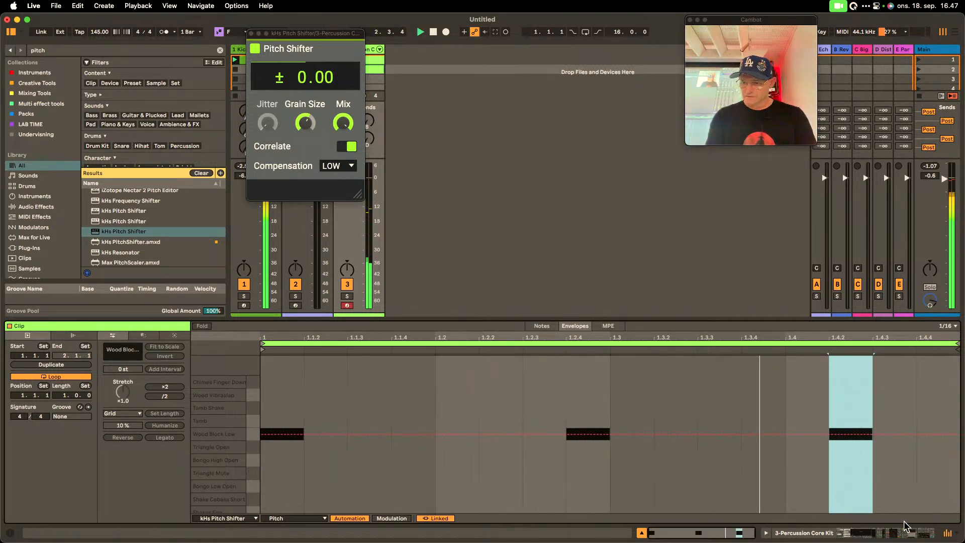
# - Turn off Echo on the Percussion Core Kit track and bring the kHs Pitch Shifter's Pitch envelope back up in the clip
pyautogui.hotkey('shift', 'Tab')
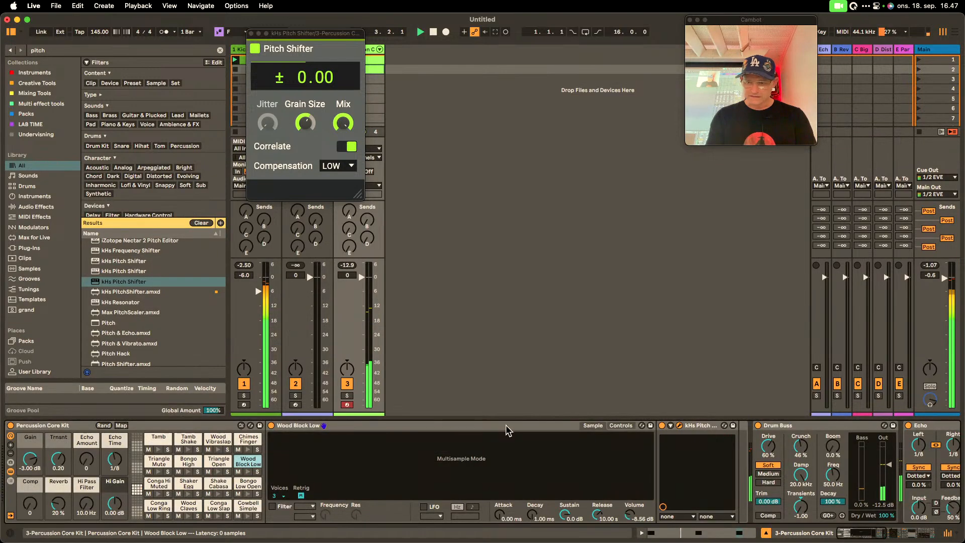
pyautogui.click(908, 425)
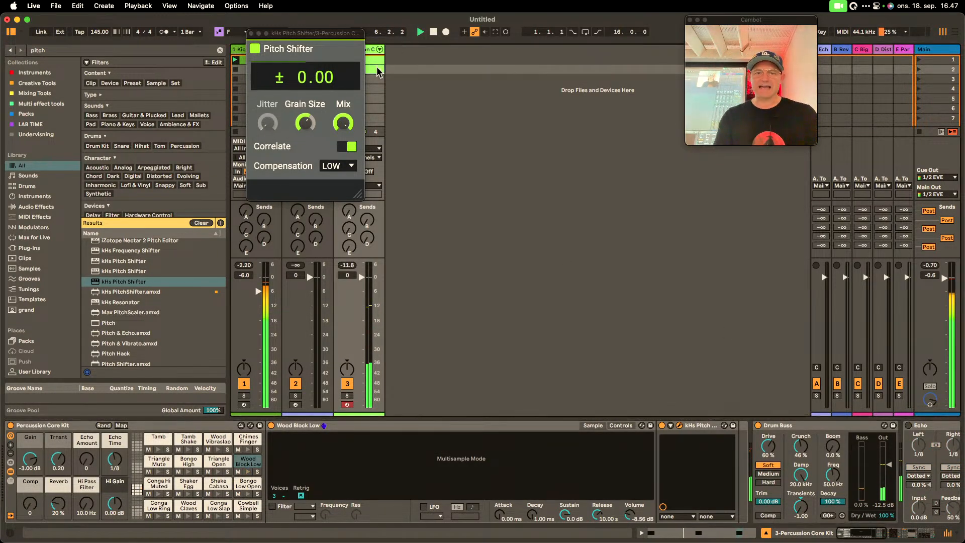
pyautogui.hotkey('shift', 'Tab')
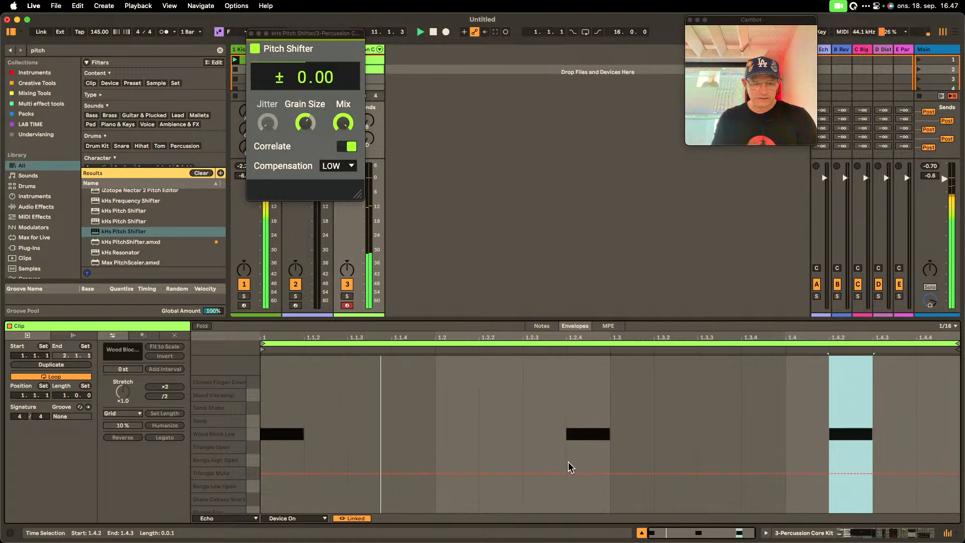
pyautogui.moveTo(309, 81); pyautogui.dragTo(310, 80)
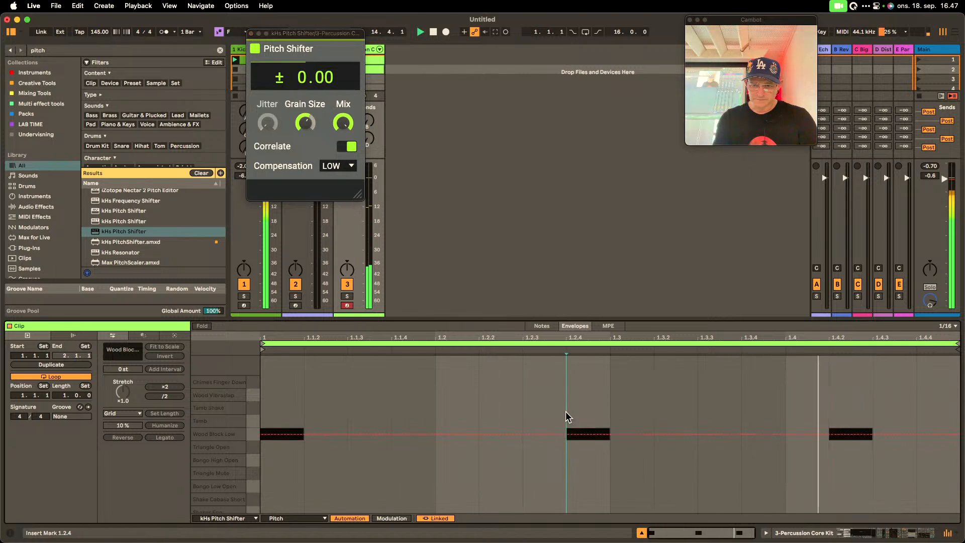
# - Raise the kHs Pitch Shifter's pitch automation to +2.50 over the second wood block note, from 1.2.4 to 1.3
pyautogui.click(571, 436)
pyautogui.moveTo(593, 430); pyautogui.dragTo(595, 429)
pyautogui.press('super+z')
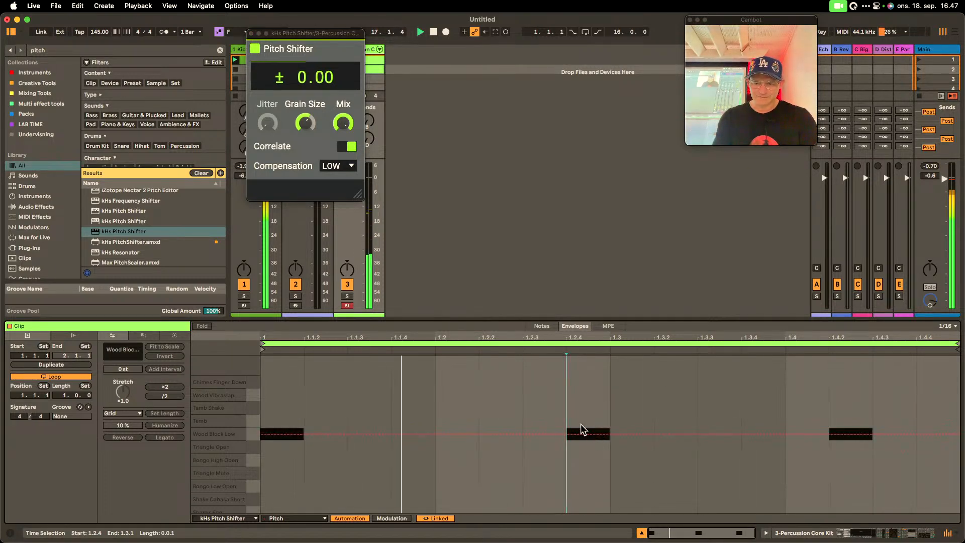
pyautogui.click(604, 427)
pyautogui.click(594, 426)
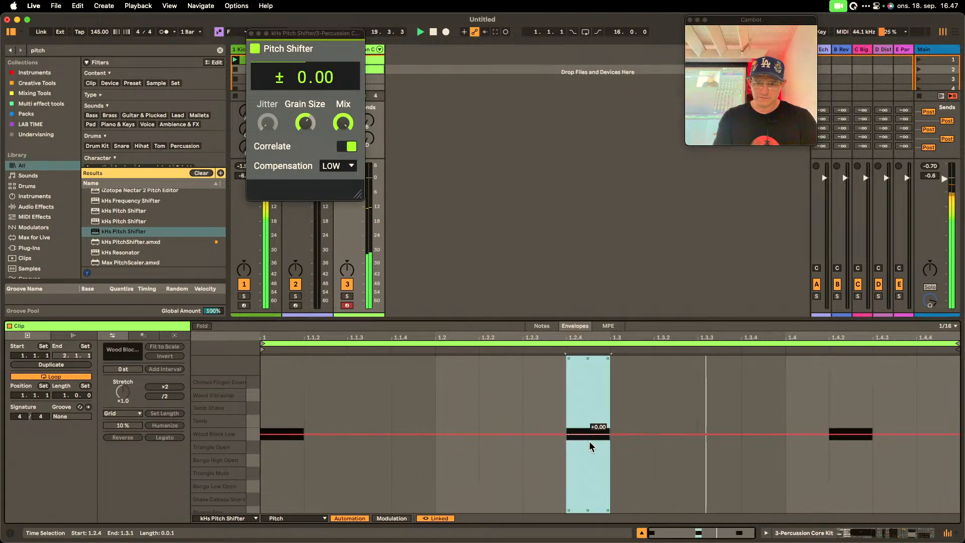
pyautogui.moveTo(591, 446); pyautogui.dragTo(591, 438)
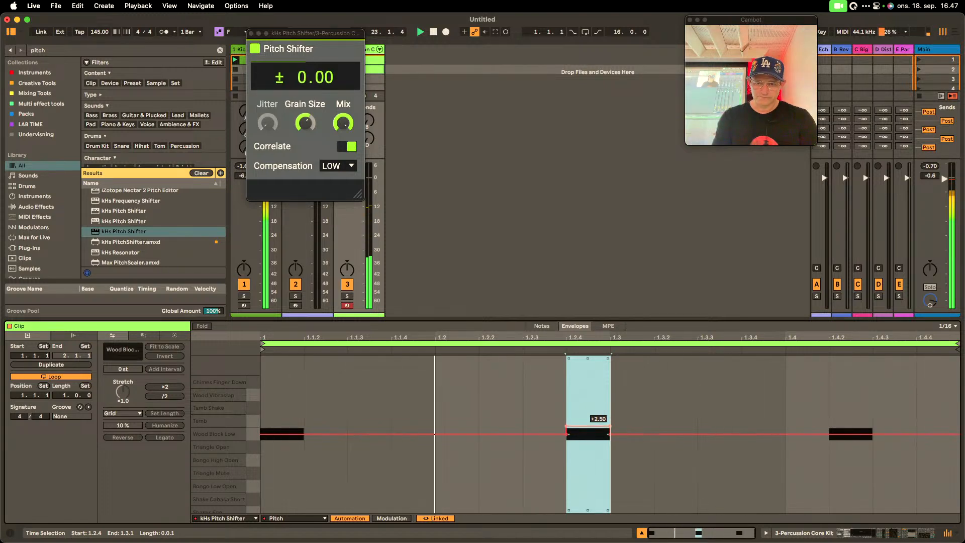
pyautogui.click(658, 459)
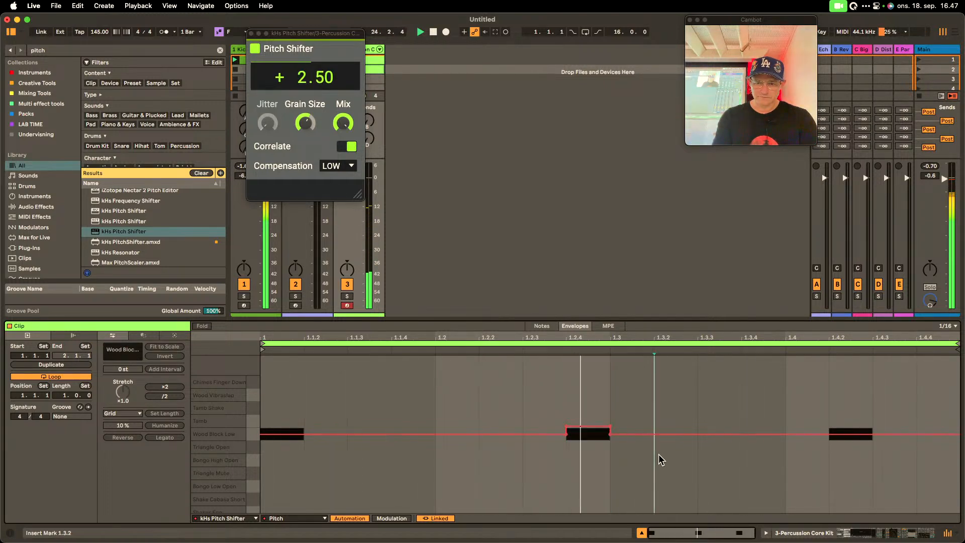
# - Delete the kHs Pitch Shifter from the Wood Block Low chain in the Percussion Core Kit
pyautogui.click(892, 535)
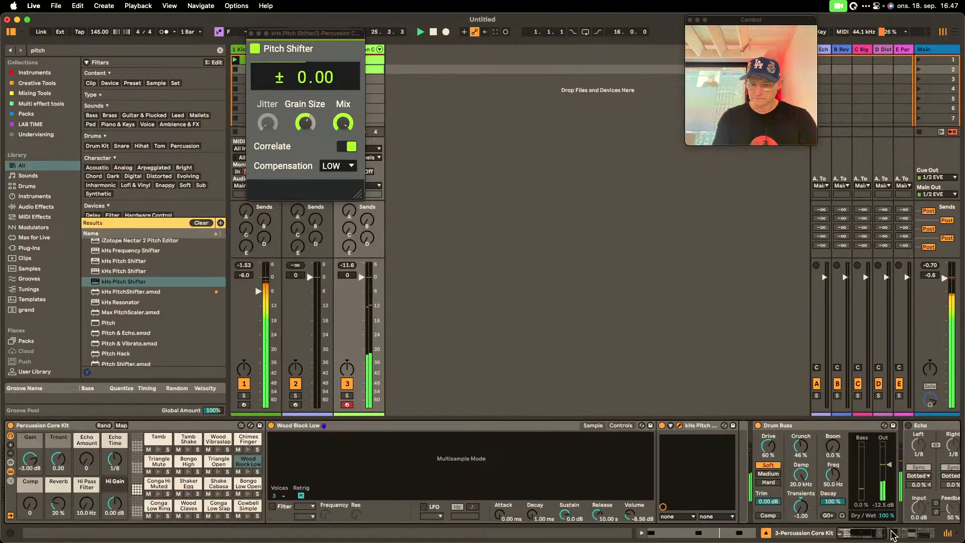
pyautogui.click(662, 426)
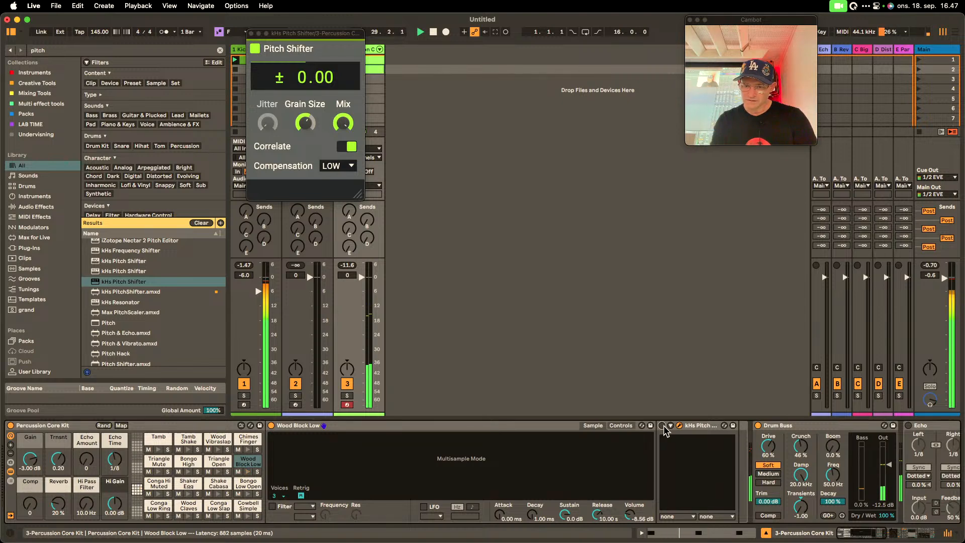
pyautogui.press('Delete')
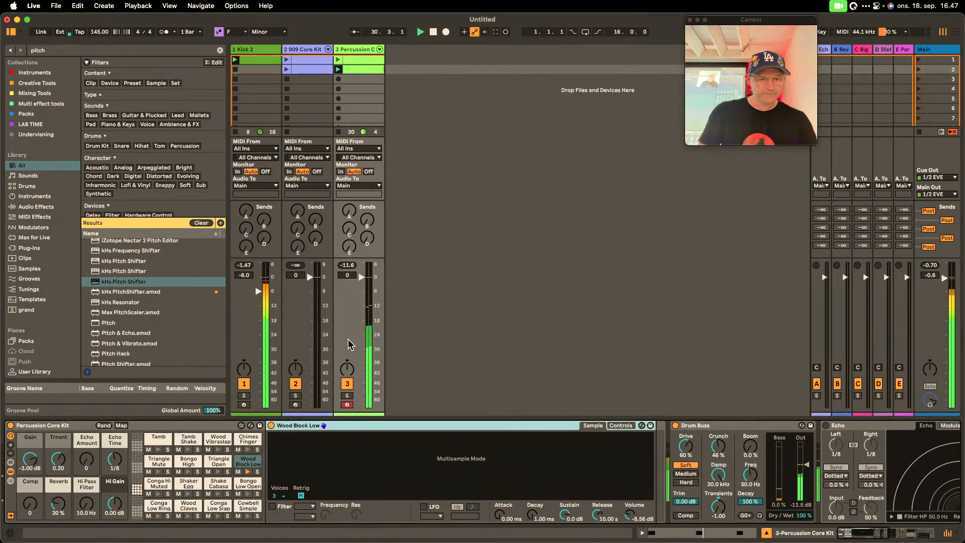
# - Add the Pitch MIDI effect before Wood Block Low and show its Pitch envelope in the second percussion clip alongside the devices
pyautogui.moveTo(137, 294); pyautogui.dragTo(157, 292)
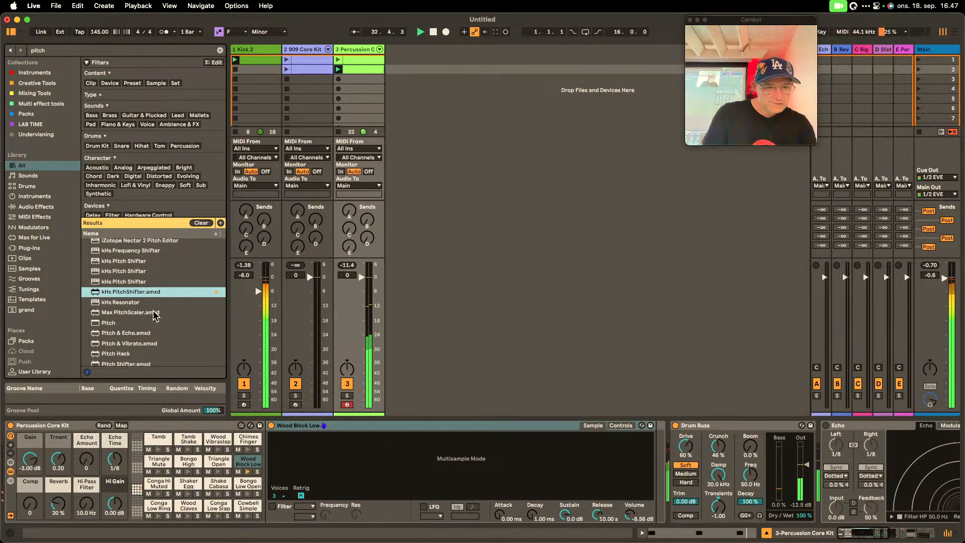
pyautogui.moveTo(103, 324); pyautogui.dragTo(250, 462)
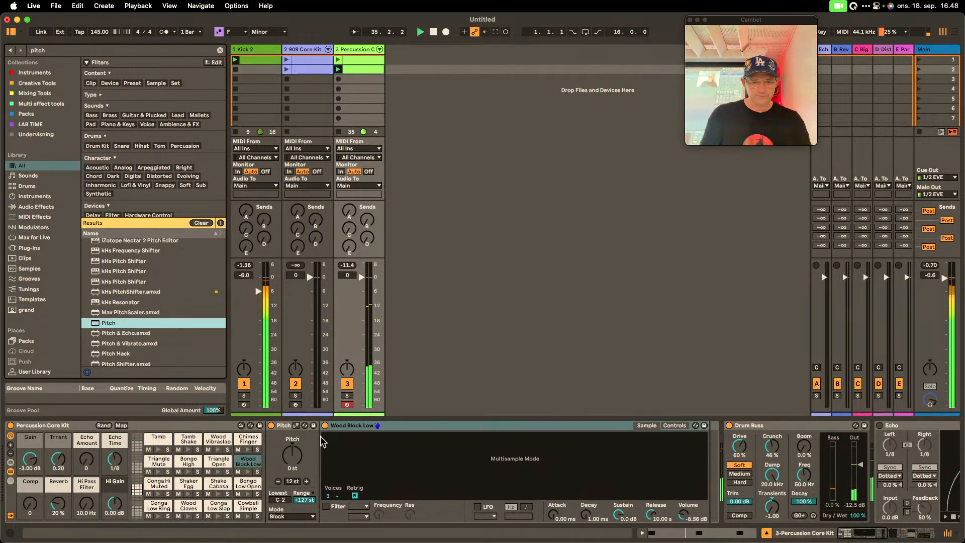
pyautogui.click(300, 458)
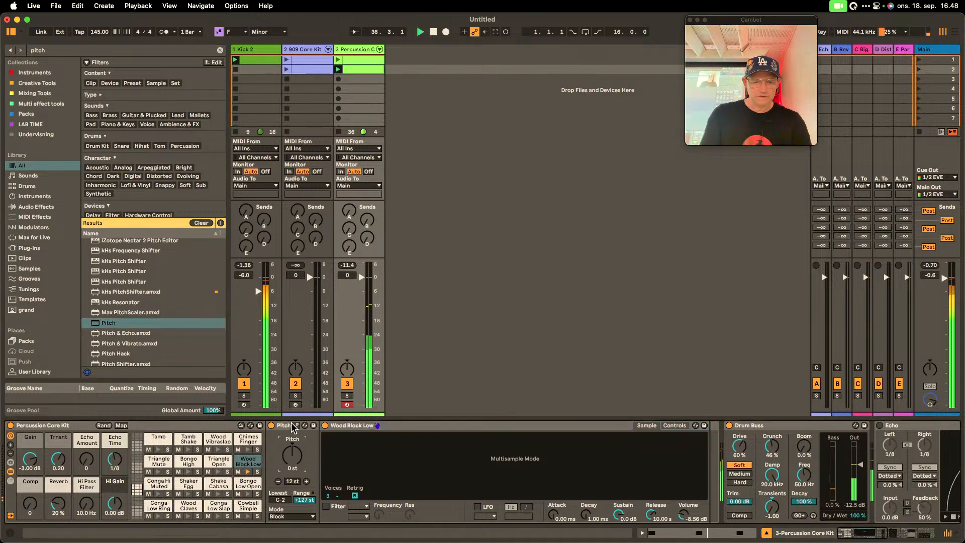
pyautogui.doubleClick(354, 69)
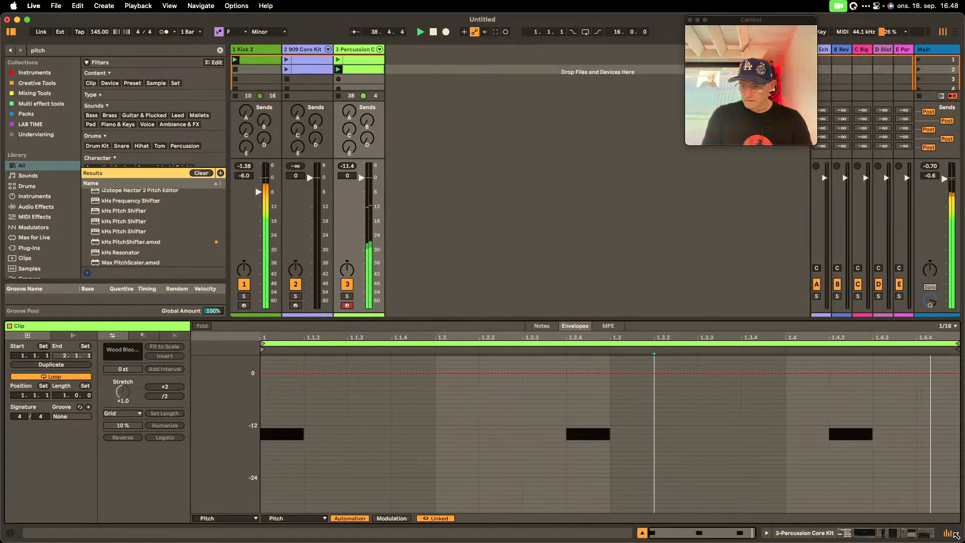
pyautogui.click(766, 533)
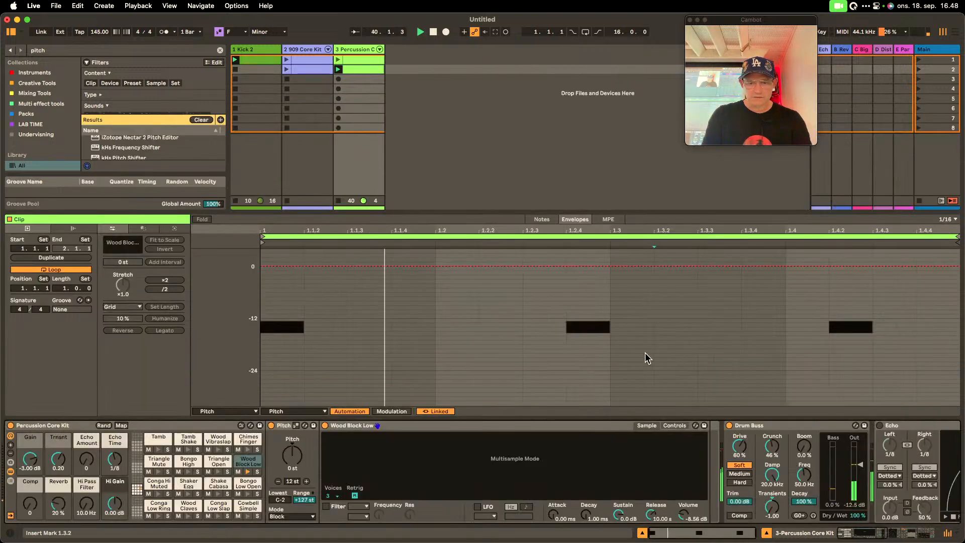
# - Automate the Pitch effect to +5 st over the second wood block note, from 1.2.4 to 1.3
pyautogui.click(571, 261)
pyautogui.moveTo(578, 261)
pyautogui.mouseDown()
pyautogui.moveTo(601, 261)
pyautogui.moveTo(587, 249)
pyautogui.mouseUp()
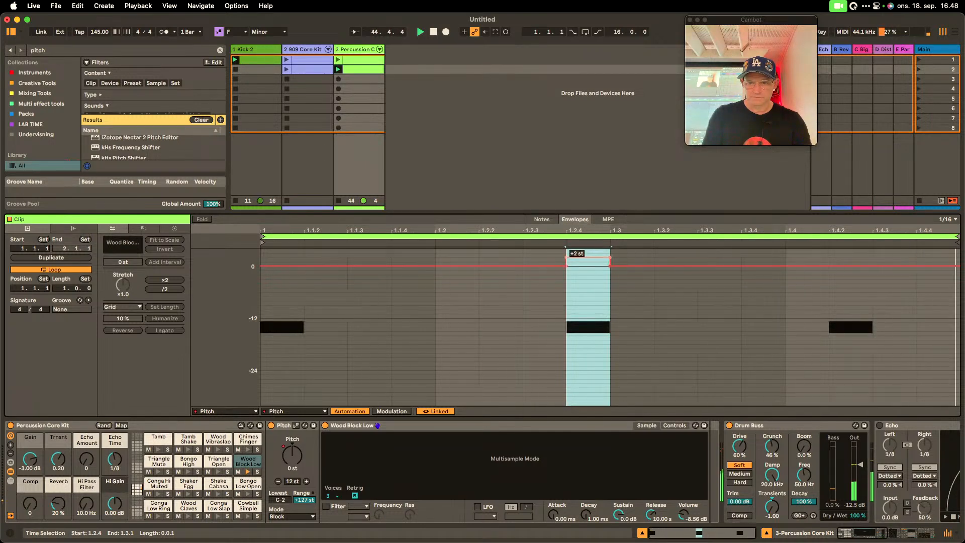
pyautogui.moveTo(587, 258); pyautogui.dragTo(587, 245)
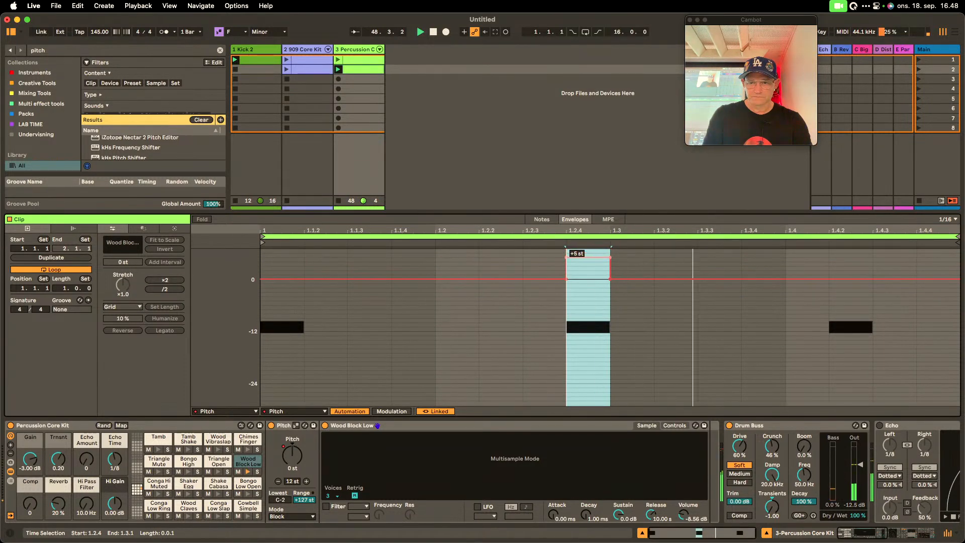
pyautogui.moveTo(586, 257); pyautogui.dragTo(585, 253)
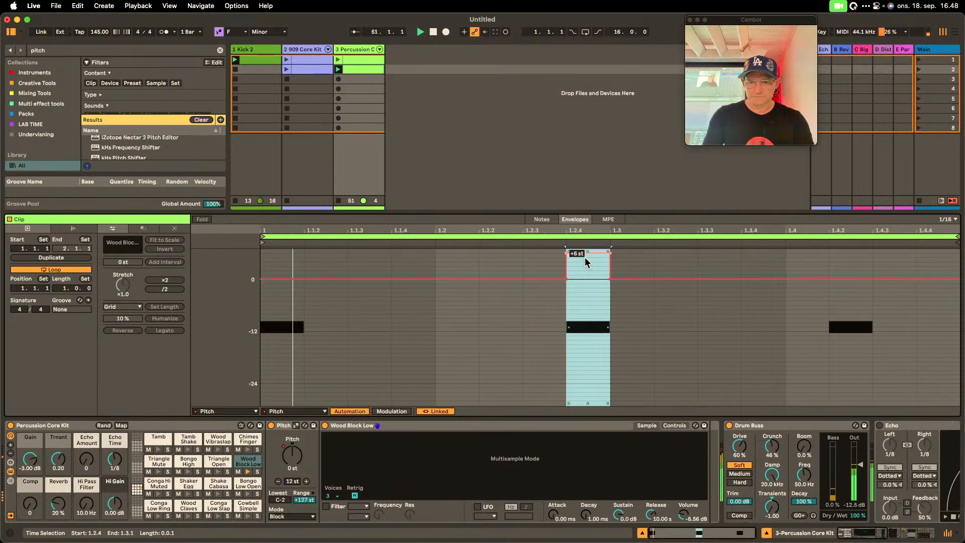
pyautogui.moveTo(588, 256); pyautogui.dragTo(589, 264)
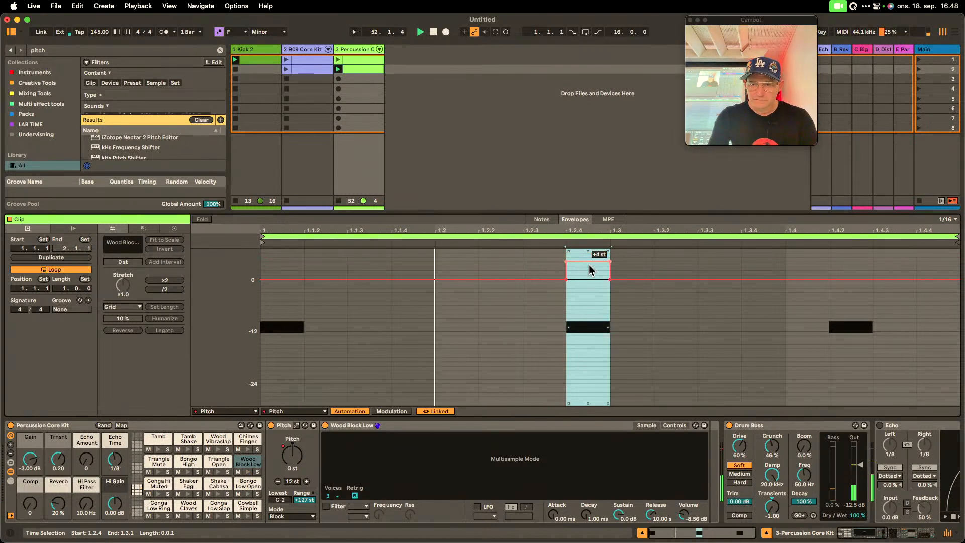
pyautogui.click(588, 263)
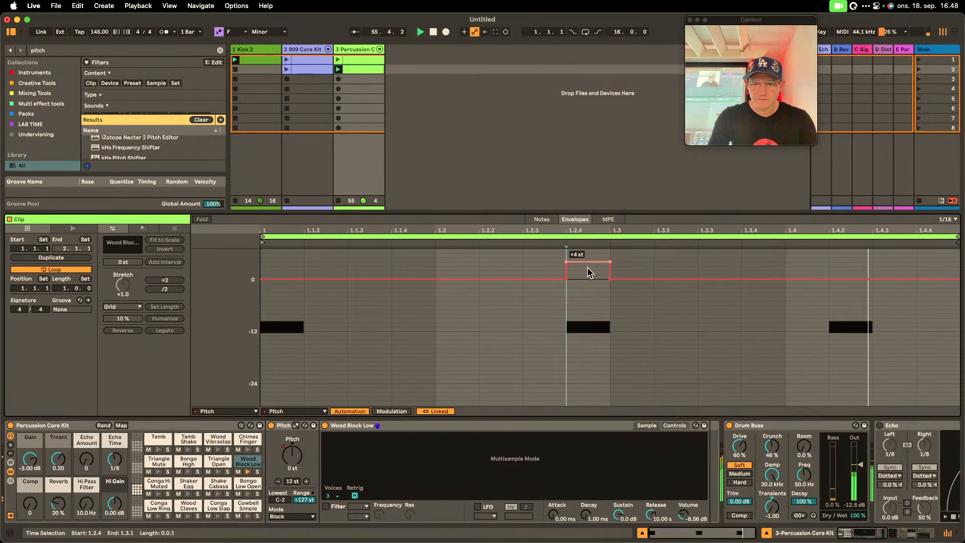
pyautogui.moveTo(588, 267); pyautogui.dragTo(587, 262)
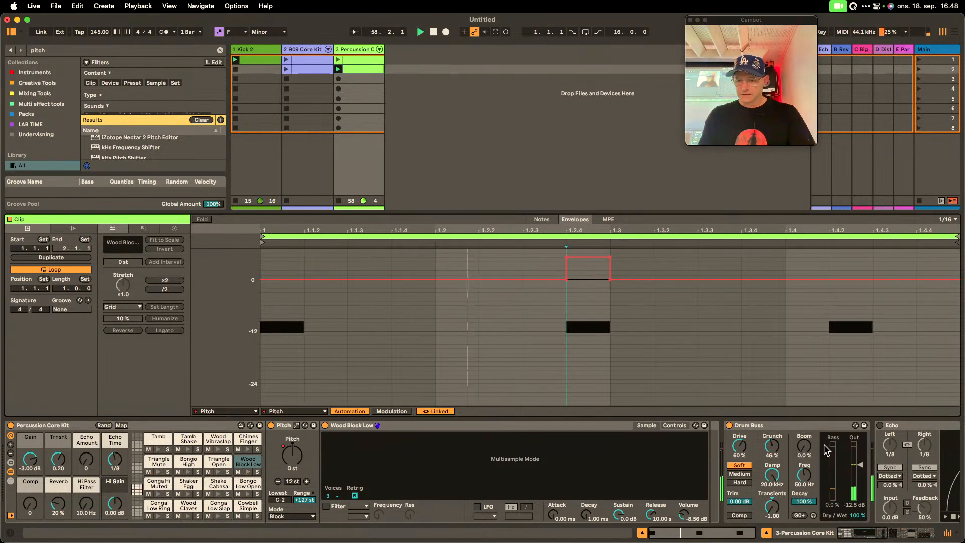
# - Set the reverb level of the Echo on the percussion track to 48%
pyautogui.click(879, 426)
pyautogui.hscroll(4, 877, 425)
pyautogui.moveTo(865, 445); pyautogui.dragTo(865, 420)
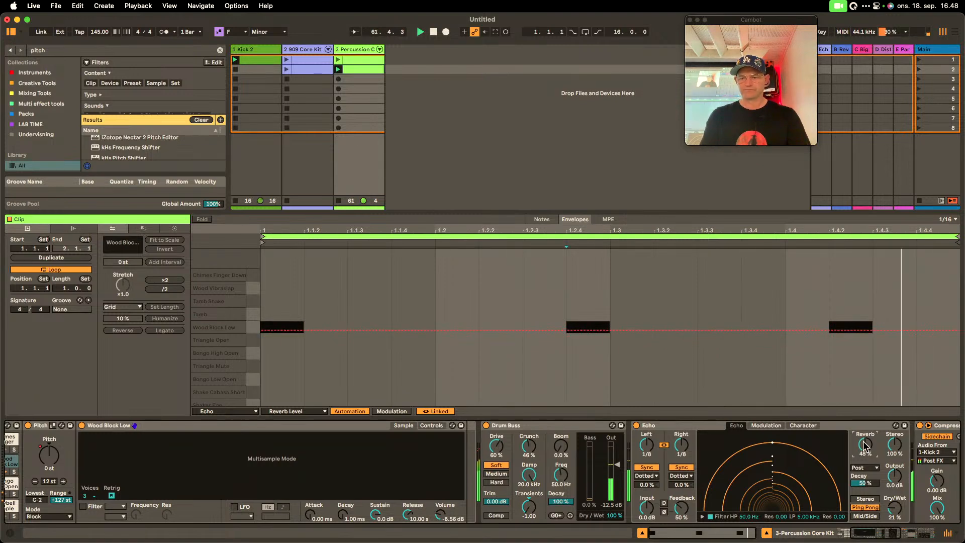
pyautogui.moveTo(898, 534); pyautogui.dragTo(918, 533)
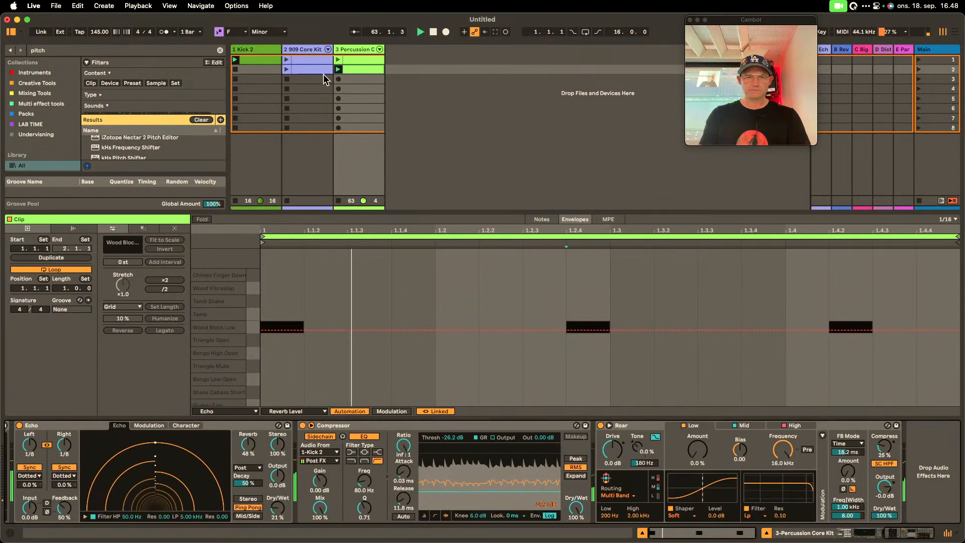
# - Play the second 909 Core Kit clip with the groove, then stop the 909 Core Kit and Kick 2 clips
pyautogui.click(287, 69)
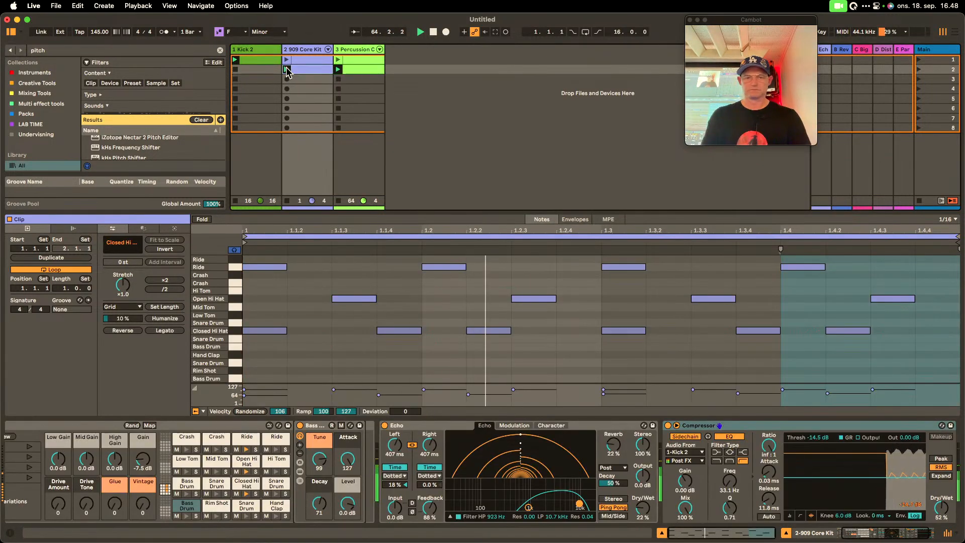
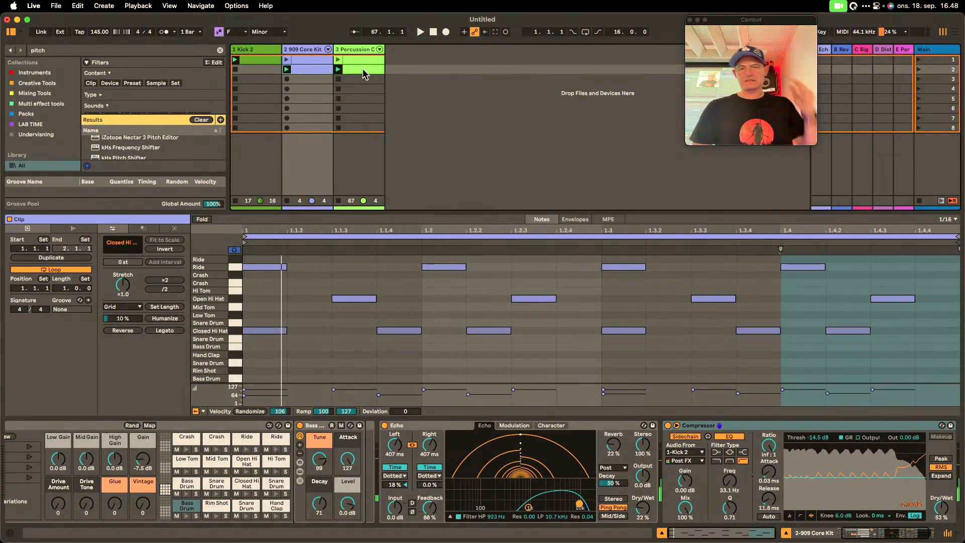
pyautogui.click(285, 201)
pyautogui.click(236, 71)
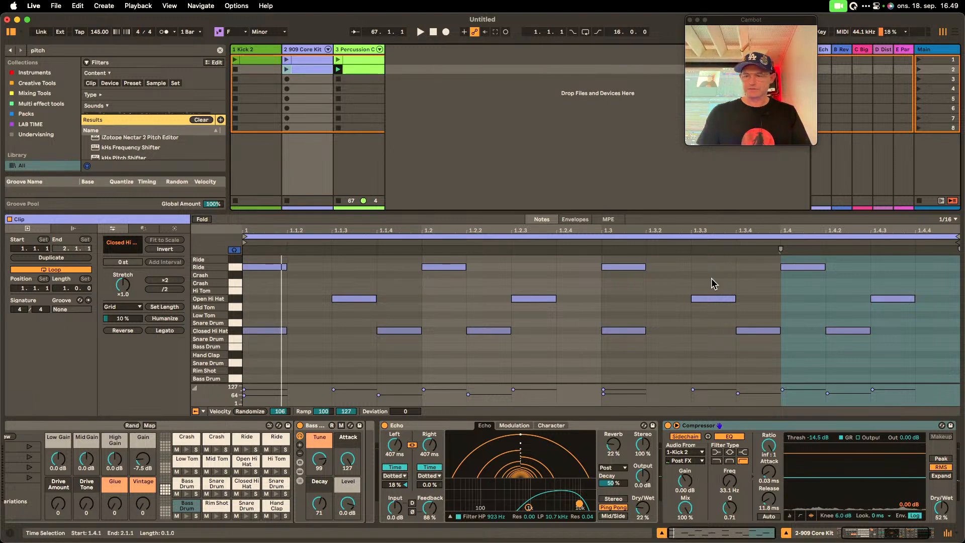
# - Insert a new audio track after the Percussion Core Kit track
pyautogui.click(786, 534)
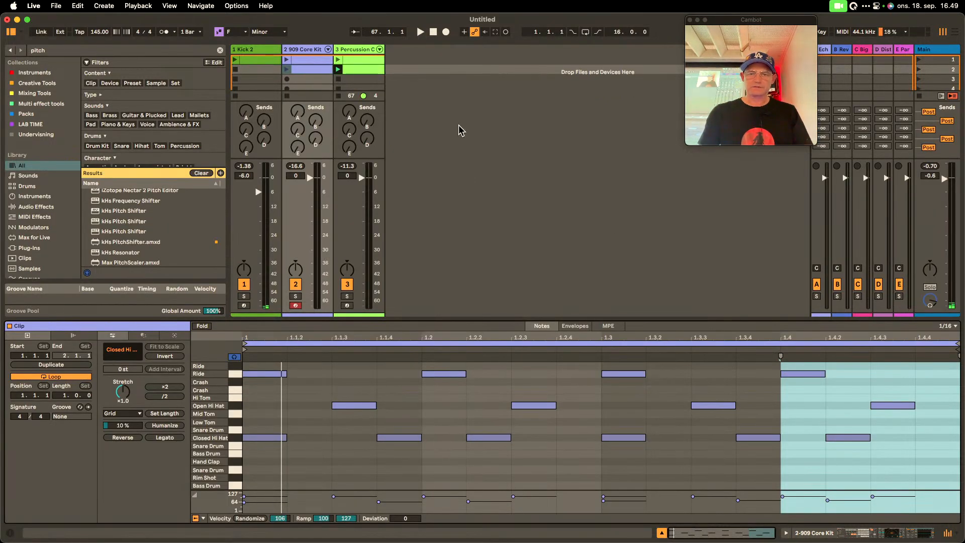
pyautogui.click(445, 109)
pyautogui.rightClick(405, 73)
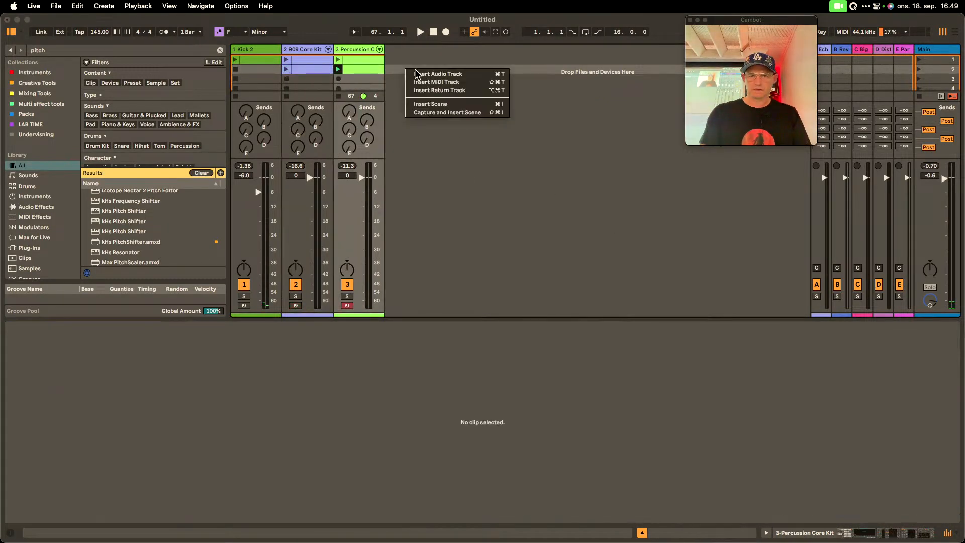
pyautogui.click(449, 75)
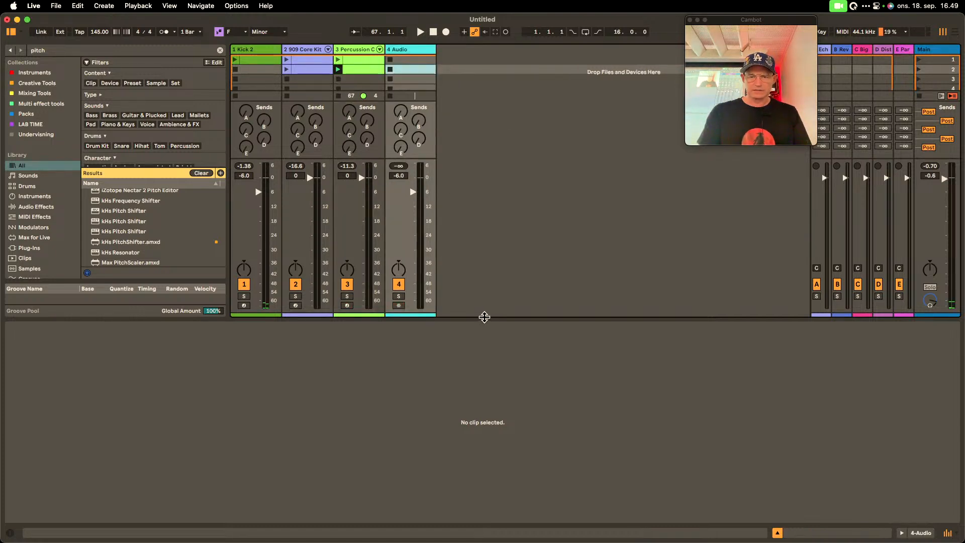
# - Set the new audio track's input to Resampling and record a four-bar percussion loop into its second clip slot
pyautogui.moveTo(485, 317); pyautogui.dragTo(485, 421)
pyautogui.click(410, 130)
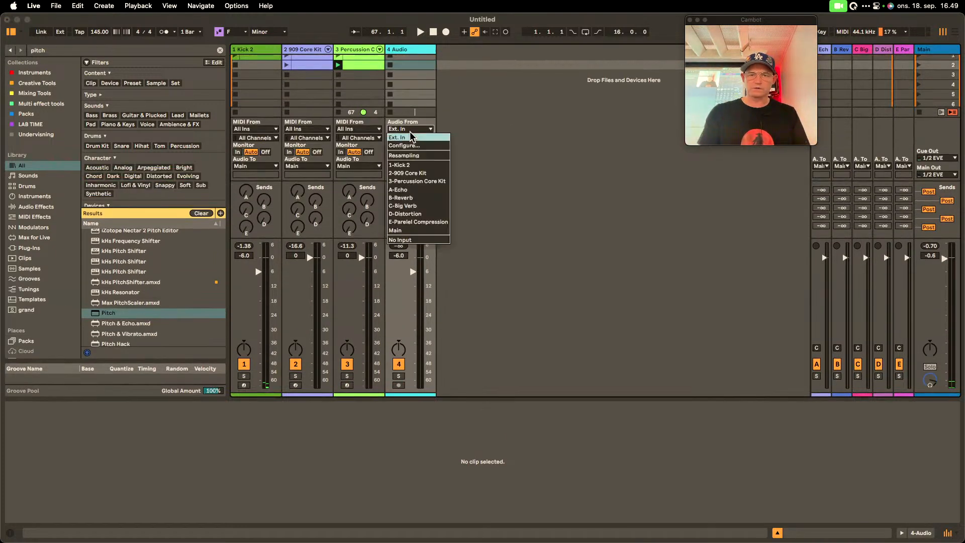
pyautogui.click(414, 155)
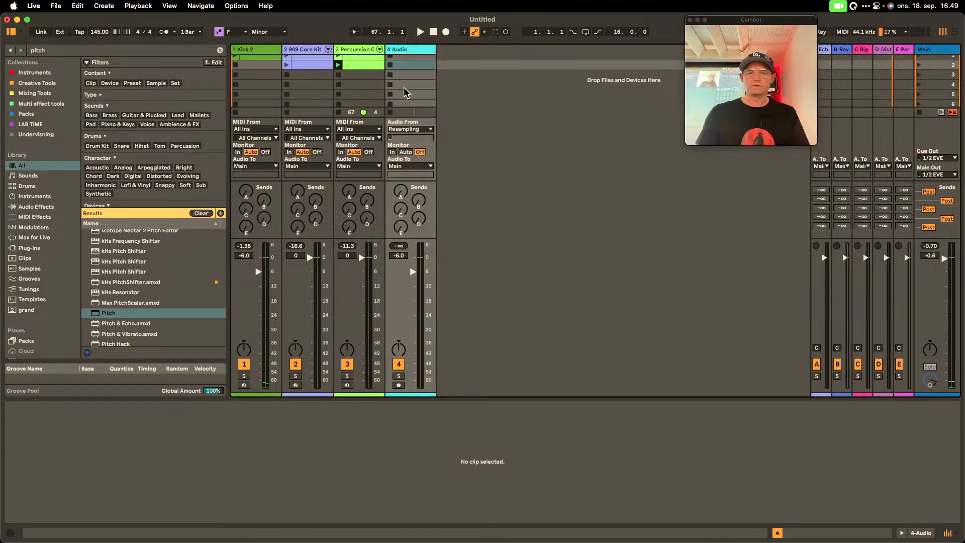
pyautogui.click(391, 66)
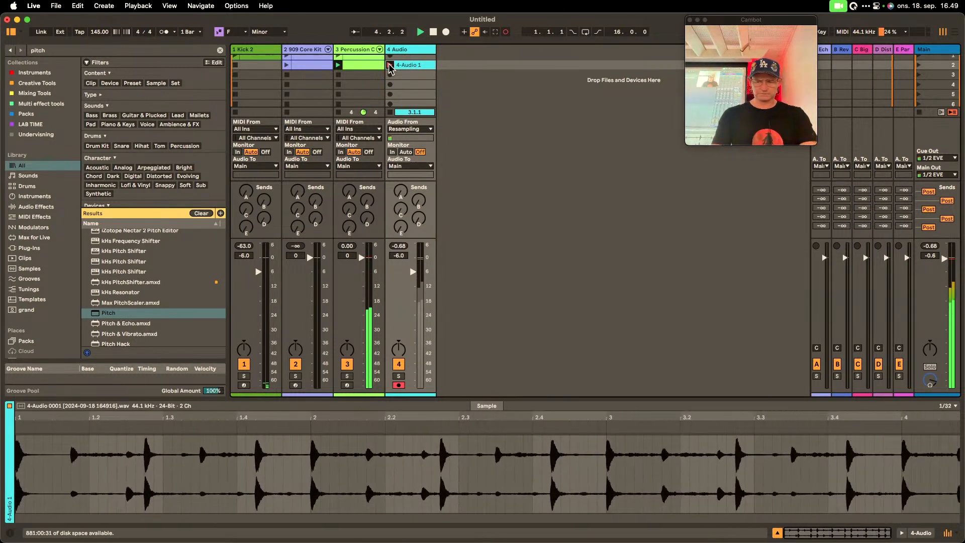
pyautogui.click(390, 66)
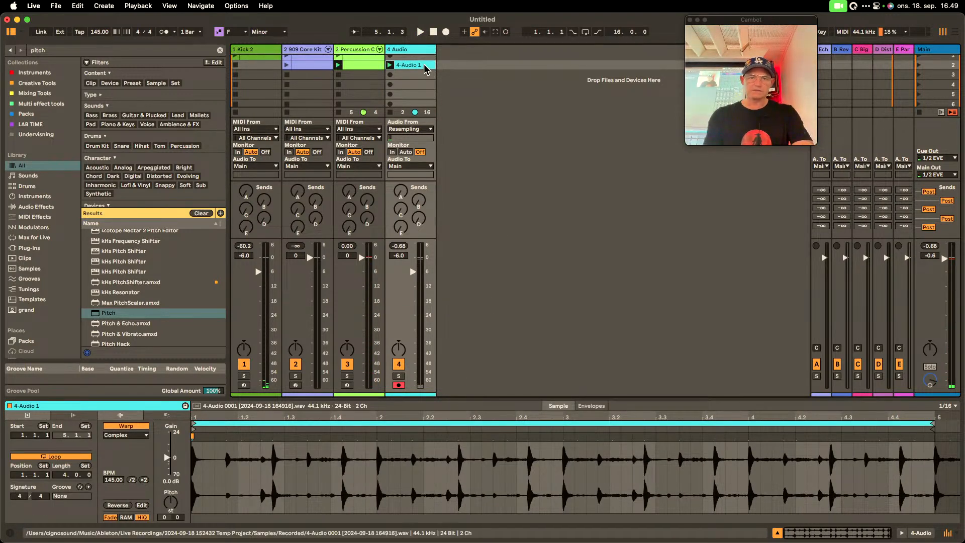
# - Place the recorded audio clip in the Arrangement at bar 17 on the audio track
pyautogui.press('Tab')
pyautogui.moveTo(424, 67); pyautogui.dragTo(373, 123)
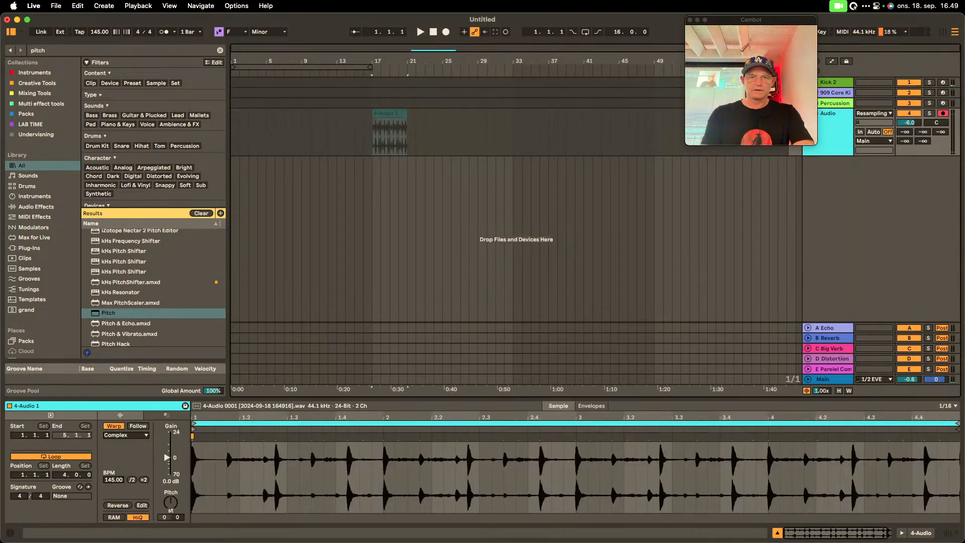
pyautogui.press('z')
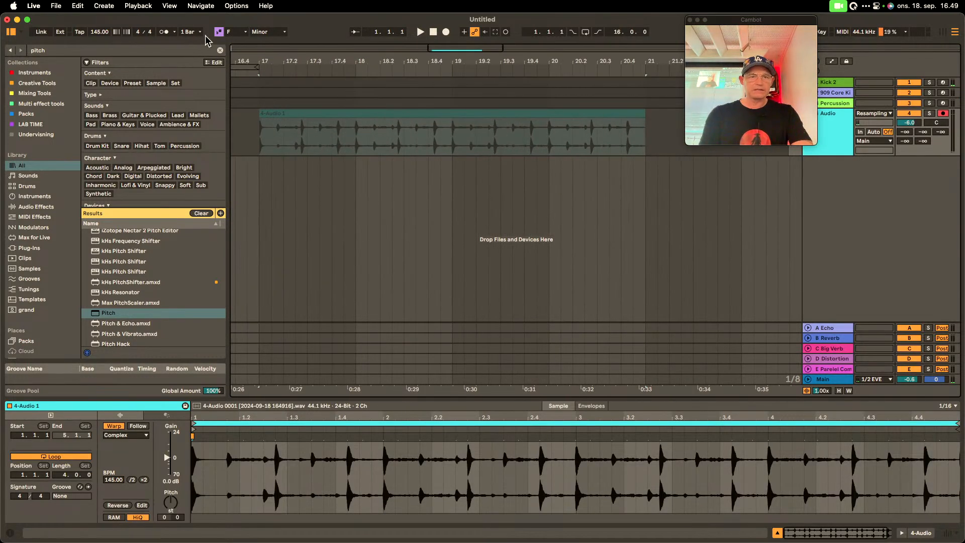
# - Re-enable Arrangement playback for all tracks and play the recorded clip from bar 17
pyautogui.moveTo(795, 21); pyautogui.dragTo(928, 159)
pyautogui.click(798, 72)
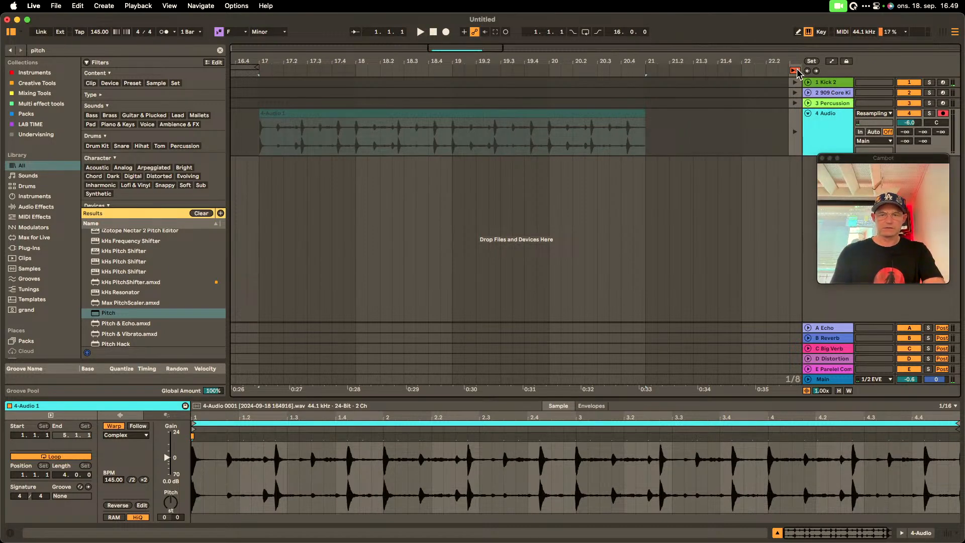
pyautogui.click(795, 70)
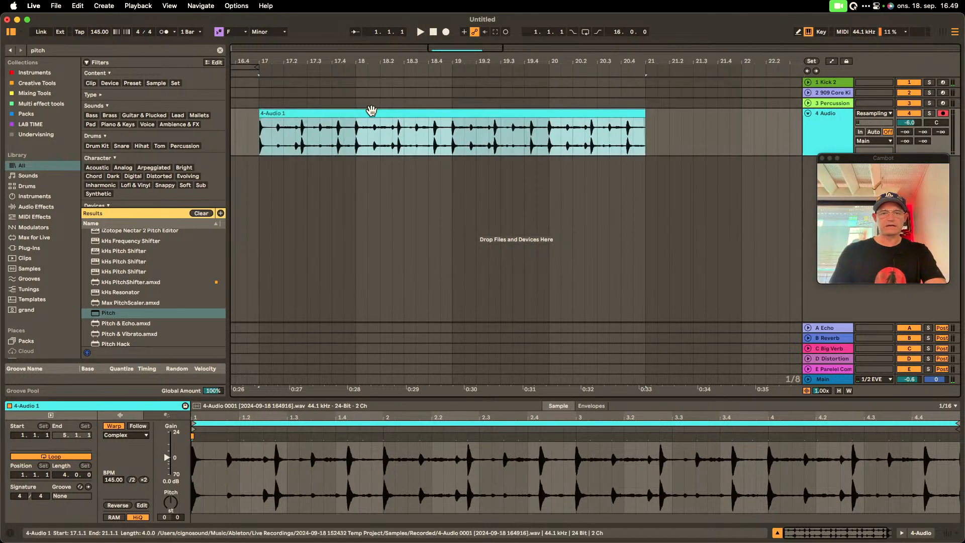
pyautogui.press('space')
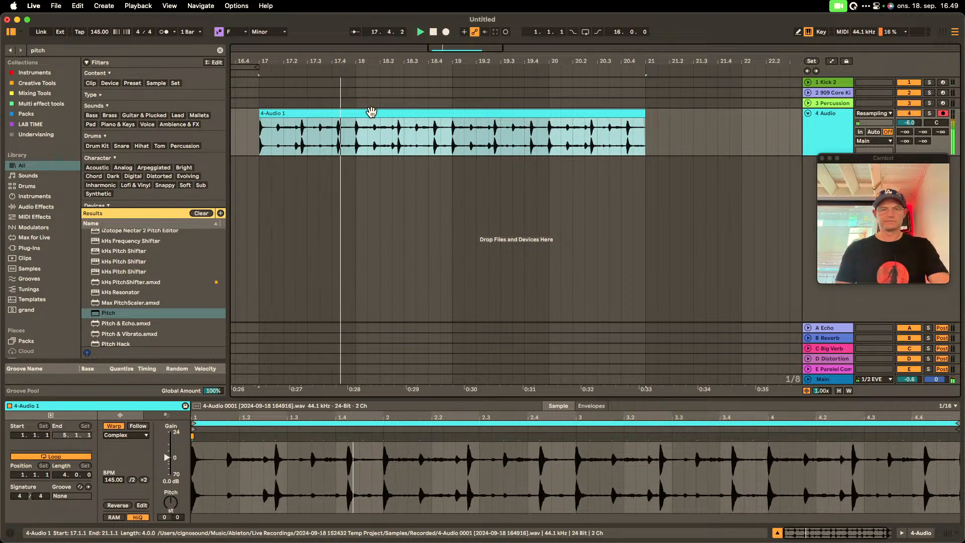
# - Stop playback and isolate the hit at bar 18 by splitting the audio clip at 18.1.1 and just after the hit's tail
pyautogui.press('space')
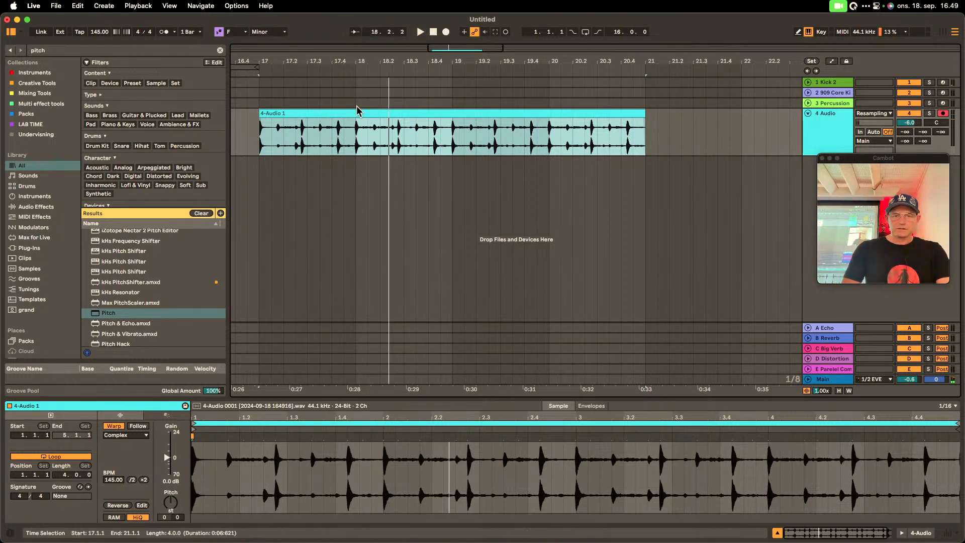
pyautogui.moveTo(356, 61); pyautogui.dragTo(376, 106)
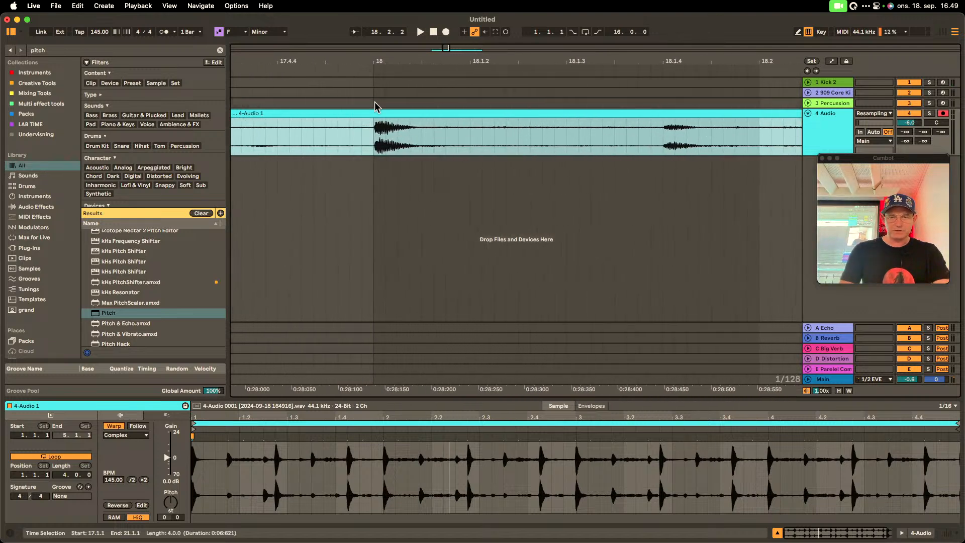
pyautogui.click(373, 129)
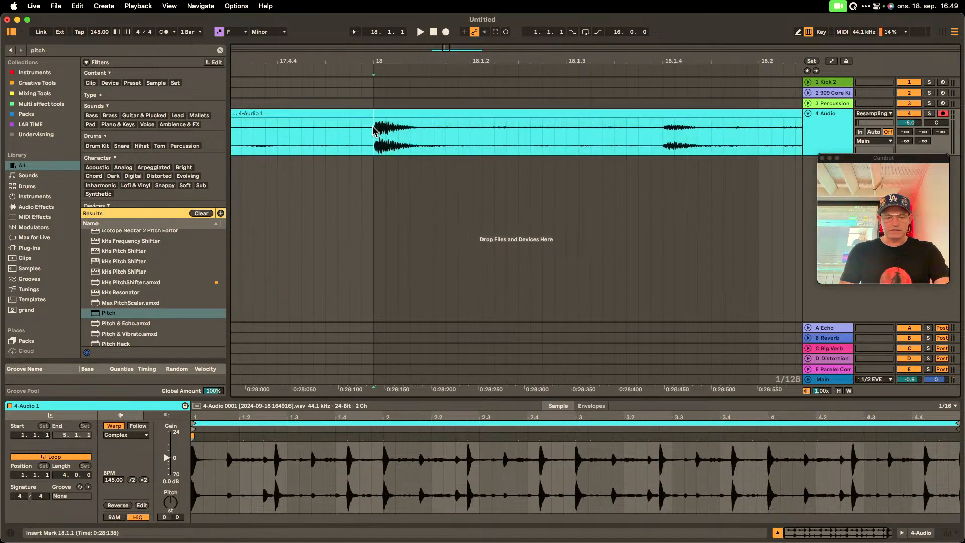
pyautogui.press('super+e')
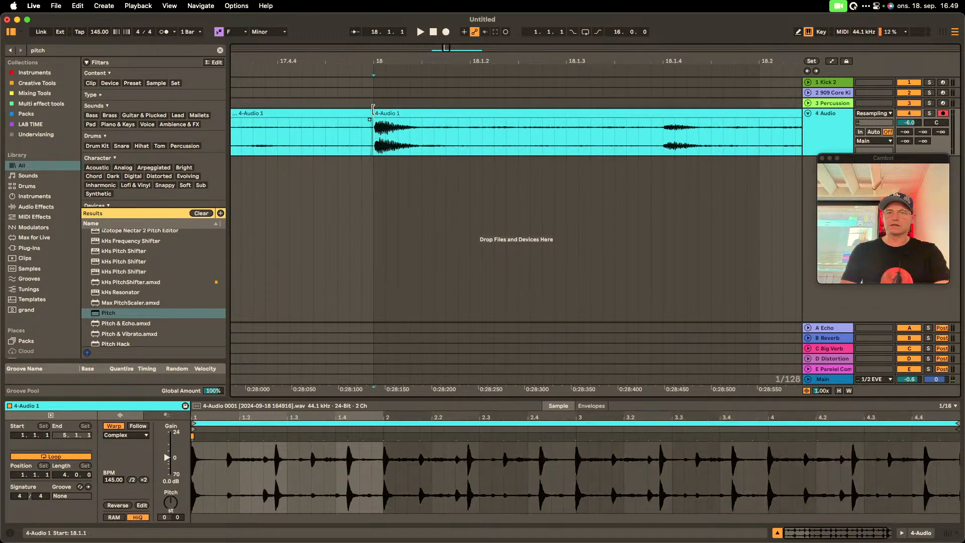
pyautogui.click(664, 139)
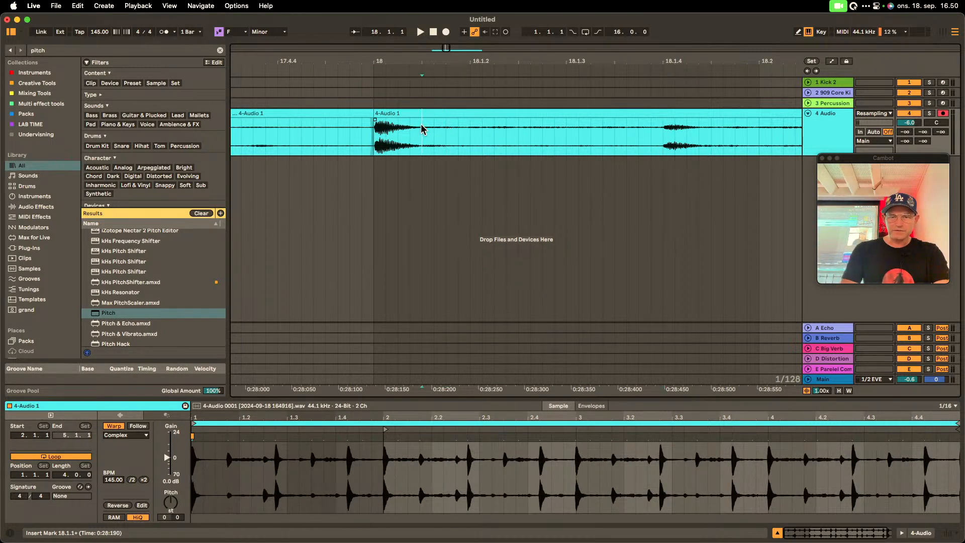
pyautogui.press('super+e')
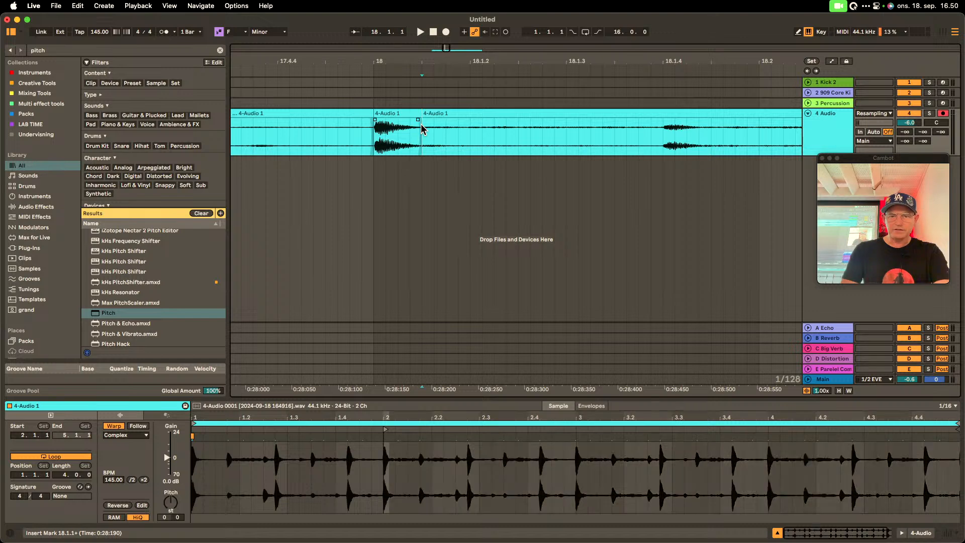
# - Split the audio clip at 18.1.4 and delete the quiet section between the bar 18 hit and that split
pyautogui.click(661, 135)
pyautogui.press('super+e')
pyautogui.click(610, 113)
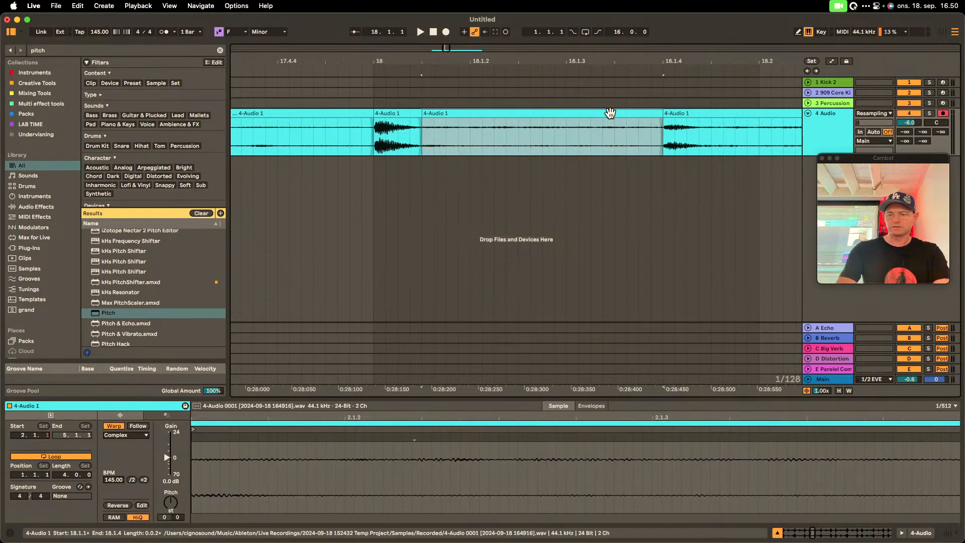
pyautogui.press('Delete')
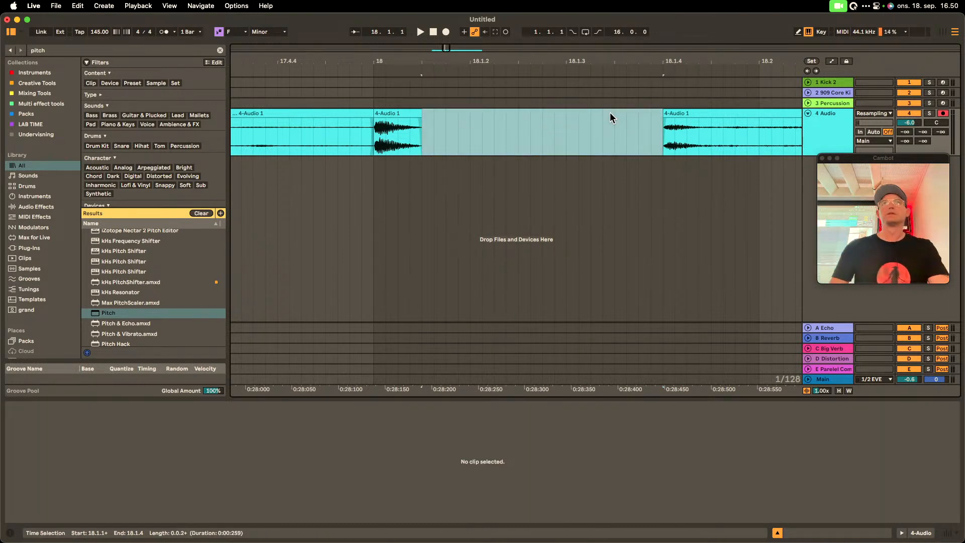
# - Time-stretch the short bar 18 slice so it fills the gap up to 18.1.4
pyautogui.click(418, 113)
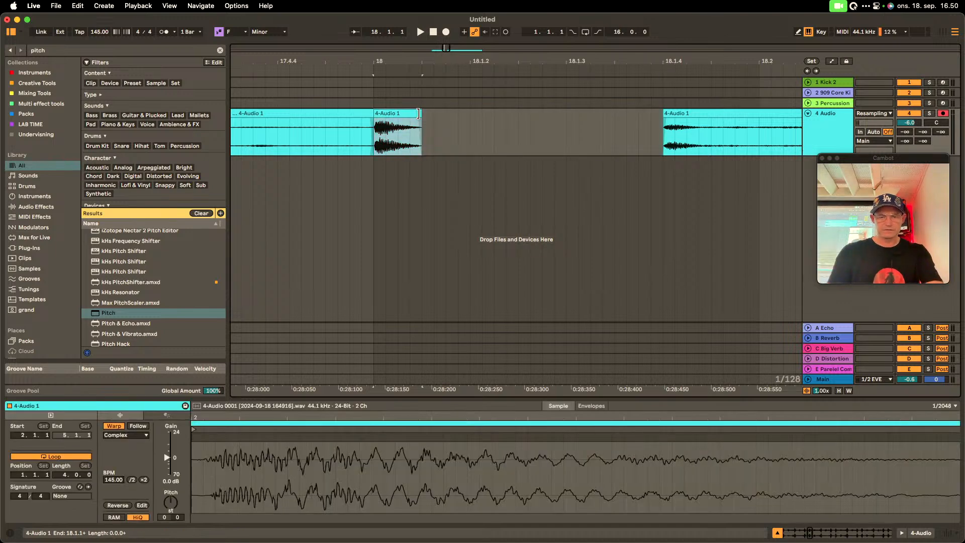
pyautogui.moveTo(419, 114); pyautogui.dragTo(663, 121)
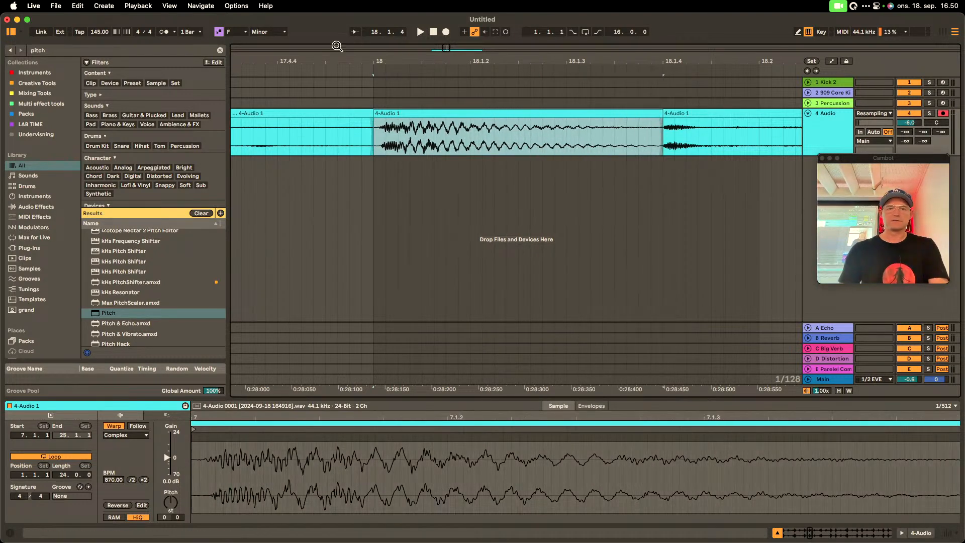
pyautogui.moveTo(444, 49); pyautogui.dragTo(317, 126)
# - Loop all three audio clips from bar 17 to bar 21 and start playback
pyautogui.click(294, 113)
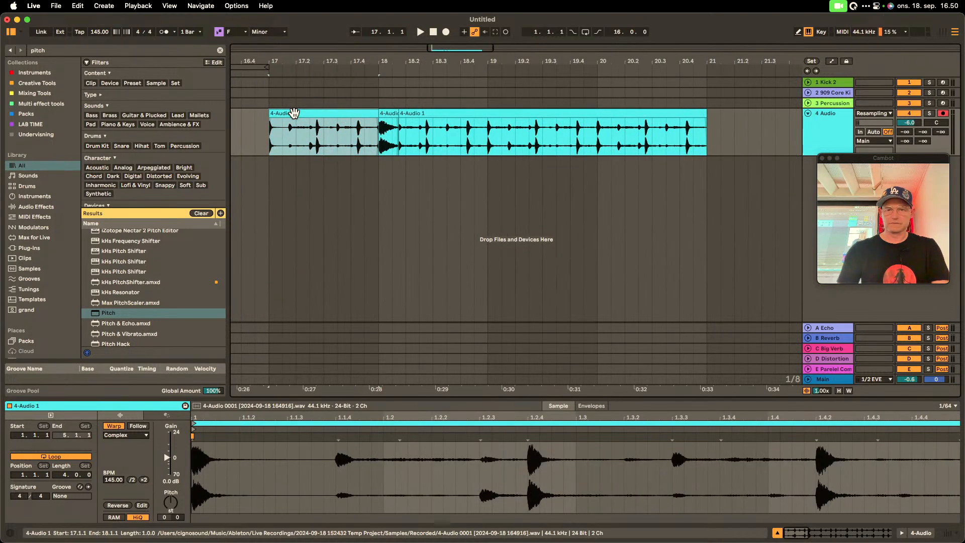
pyautogui.keyDown('shift'); pyautogui.click(455, 113); pyautogui.keyUp('shift')
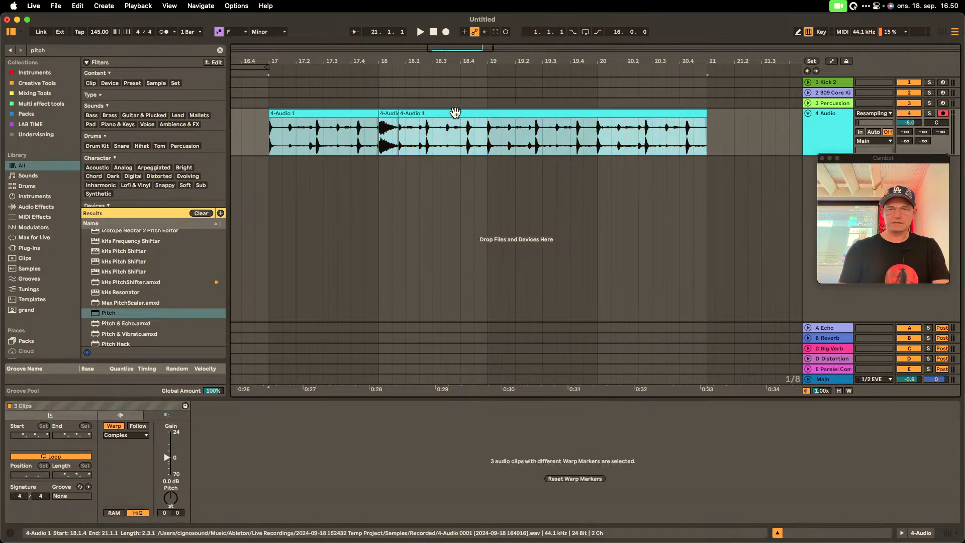
pyautogui.press('super+l')
pyautogui.press('space')
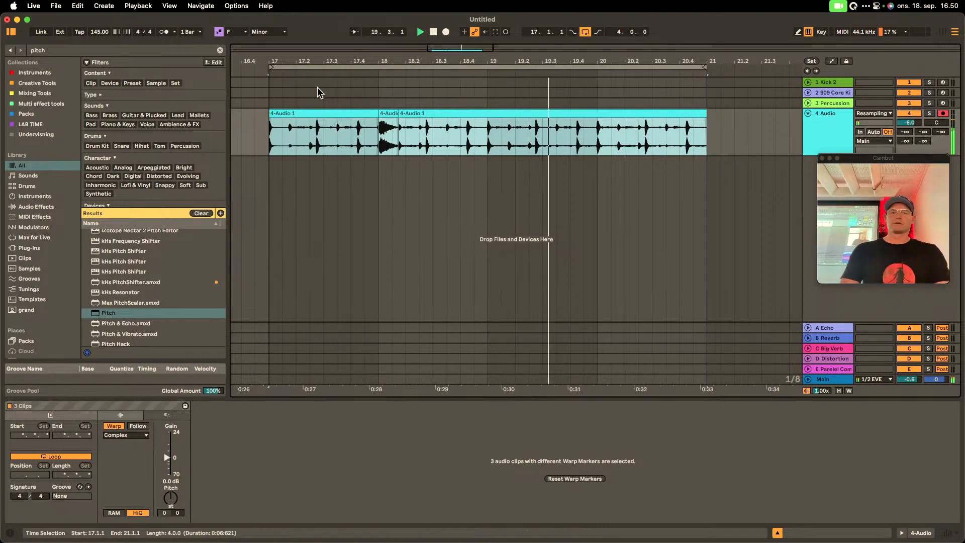
# - Try transposing the stretched bar 18 slice down as far as -7 semitones while auditioning the loop
pyautogui.click(384, 114)
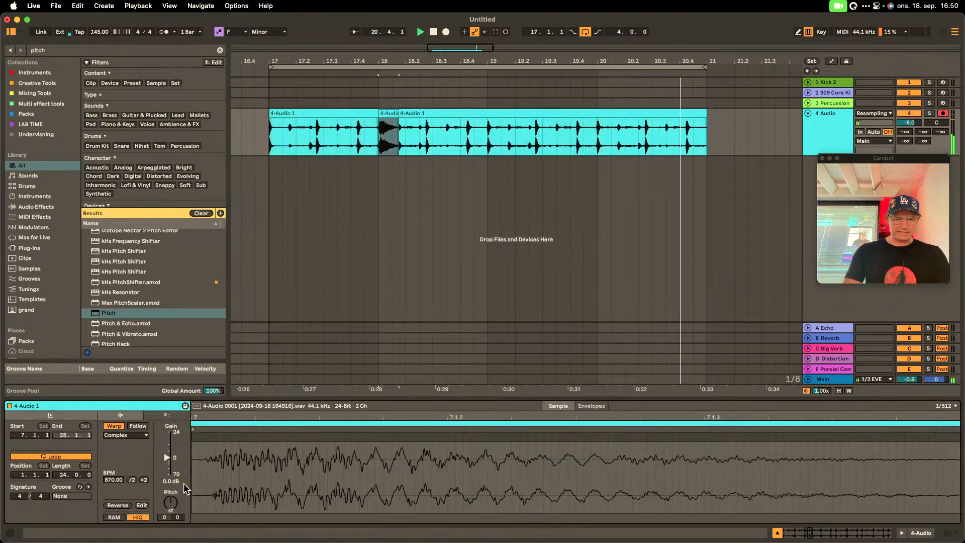
pyautogui.moveTo(171, 503); pyautogui.dragTo(172, 509)
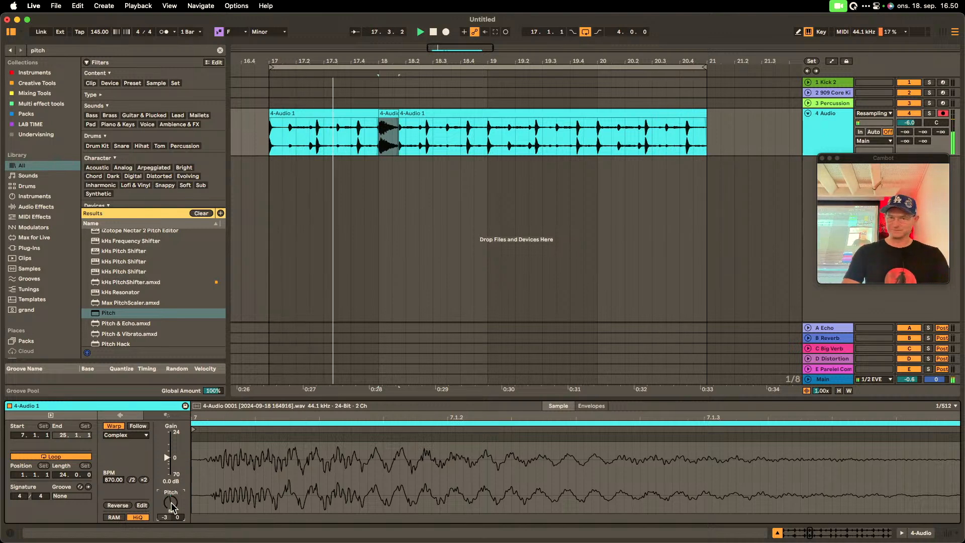
pyautogui.press('Down')
pyautogui.press('Down')
pyautogui.press('space')
pyautogui.press('space')
pyautogui.press('space')
pyautogui.press('space')
pyautogui.press('space')
pyautogui.press('space')
pyautogui.press('Down')
pyautogui.press('space')
pyautogui.press('space')
pyautogui.press('Down')
pyautogui.press('space')
pyautogui.press('space')
pyautogui.press('Up')
pyautogui.press('Up')
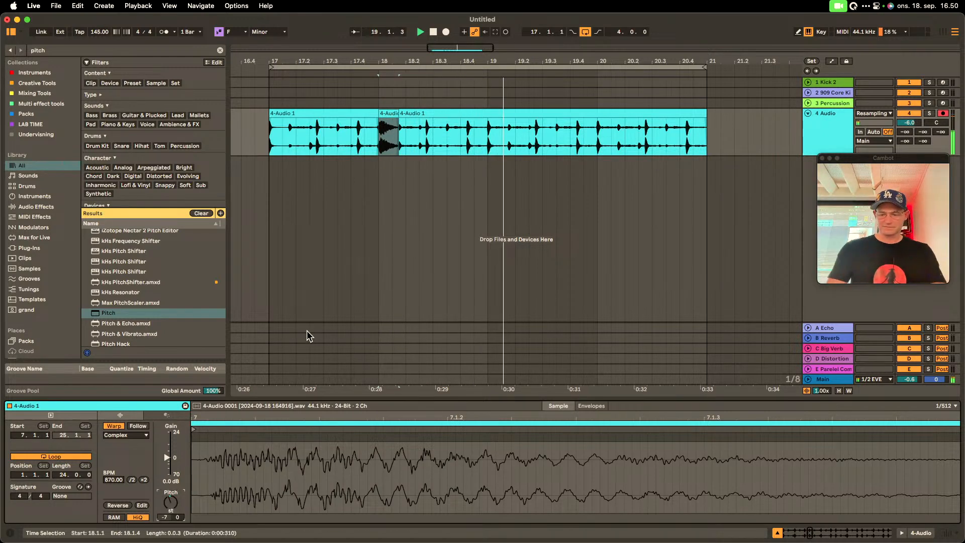
# - Set the stretched bar 18 slice's pitch to +5 semitones and audition it in the loop
pyautogui.press('Up')
pyautogui.press('Up')
pyautogui.press('Up')
pyautogui.press('Up')
pyautogui.press('space')
pyautogui.press('space')
pyautogui.press('space')
pyautogui.press('Down')
pyautogui.press('space')
pyautogui.press('space')
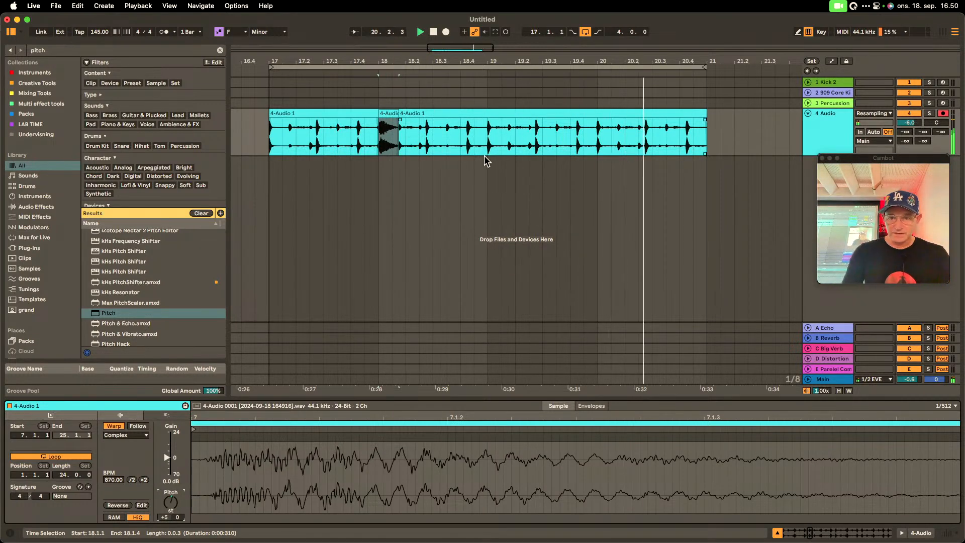
# - Isolate the hit at 18.3.3 by splitting the audio clip at its start and just after its tail
pyautogui.click(447, 149)
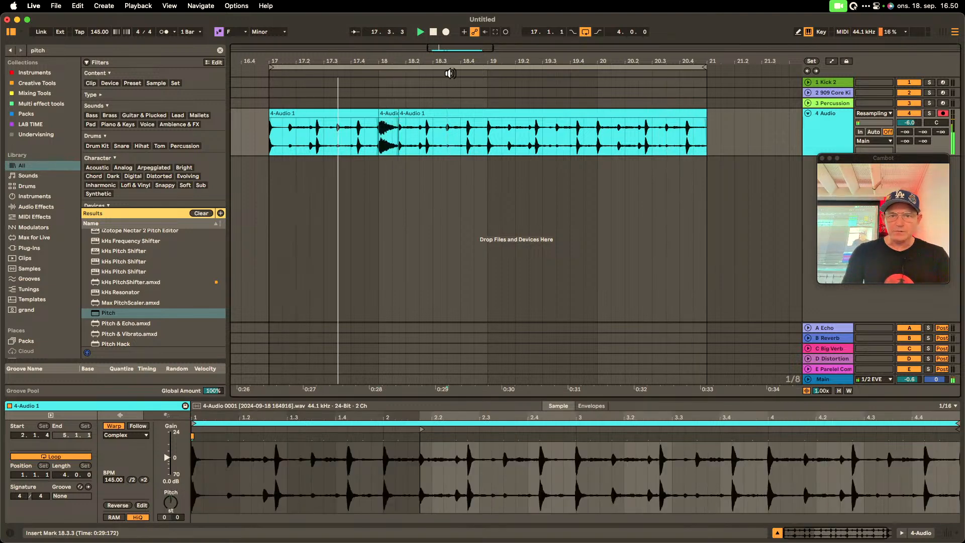
pyautogui.moveTo(451, 61); pyautogui.dragTo(433, 116)
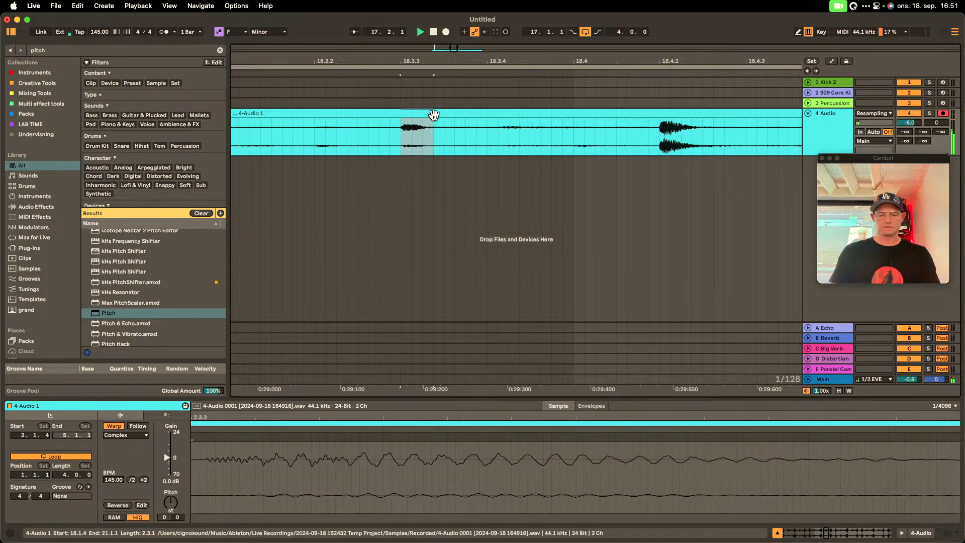
pyautogui.click(397, 143)
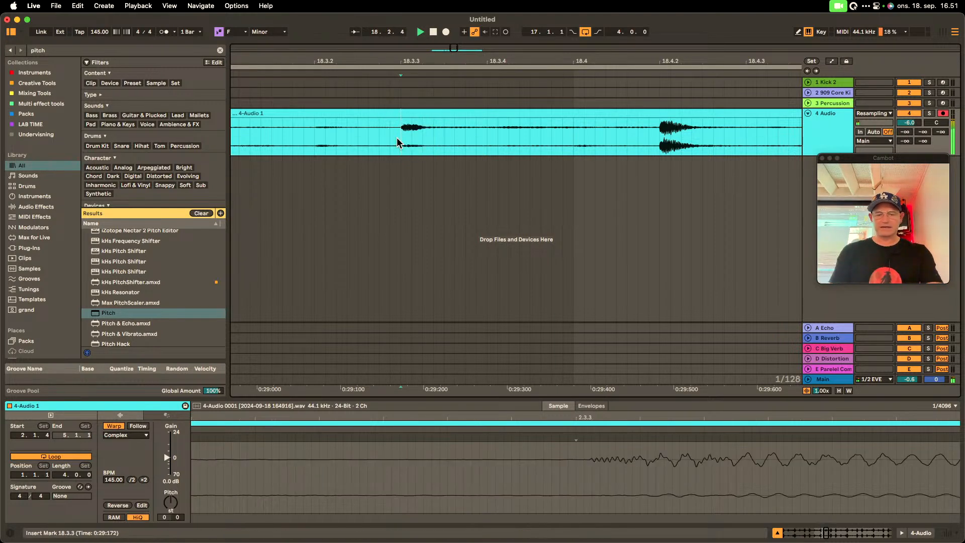
pyautogui.press('super+e')
pyautogui.click(431, 140)
pyautogui.press('super+e')
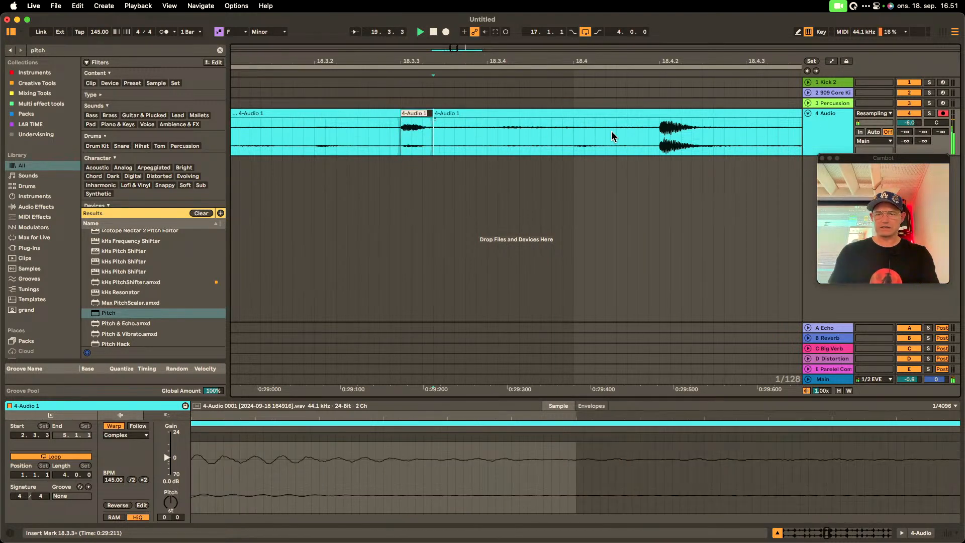
# - Split the audio clip at 18.4.2 and delete the section between the 18.3.3 slice and that split
pyautogui.click(657, 143)
pyautogui.press('super+e')
pyautogui.click(616, 111)
pyautogui.press('Delete')
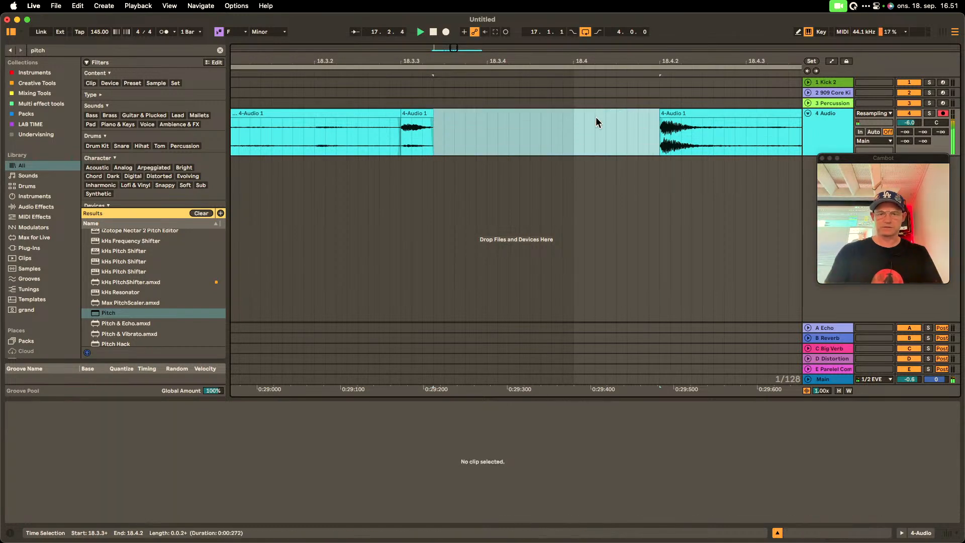
# - Time-stretch the 18.3.3 slice across most of the gap toward the hit at 18.4.2
pyautogui.click(429, 111)
pyautogui.moveTo(429, 111); pyautogui.dragTo(639, 118)
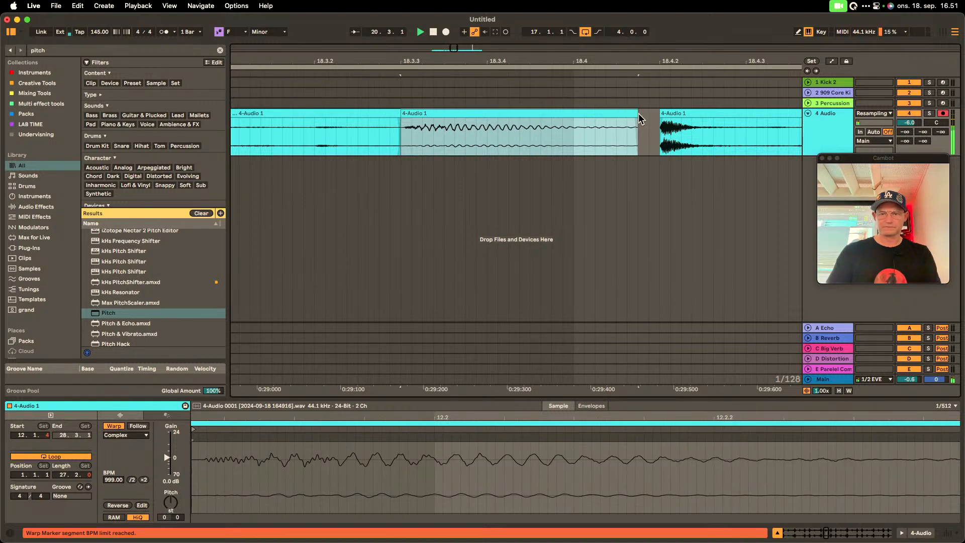
pyautogui.moveTo(454, 50); pyautogui.dragTo(454, 0)
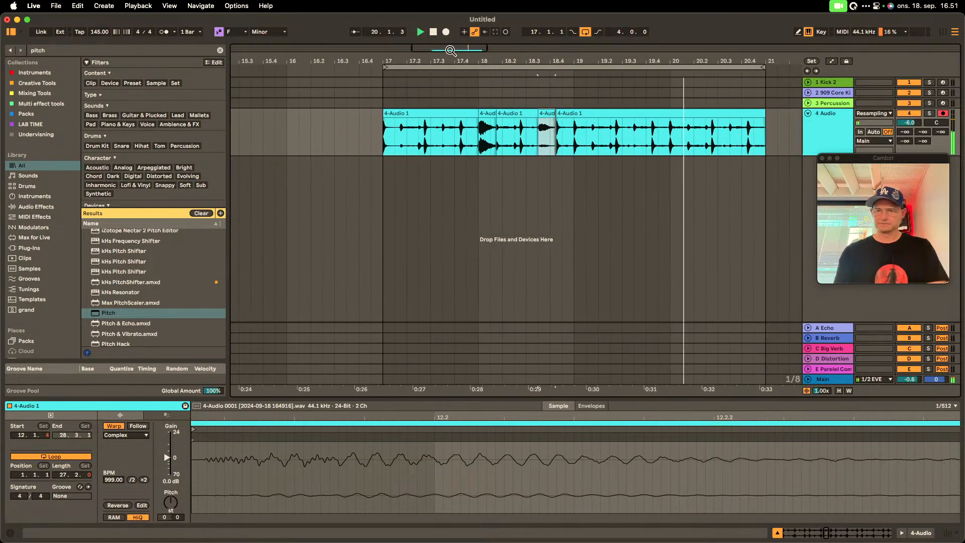
# - Consolidate the audio from bar 17 to bar 19 and copy the resulting clip into the audio track's third Session slot
pyautogui.moveTo(571, 153); pyautogui.dragTo(382, 108)
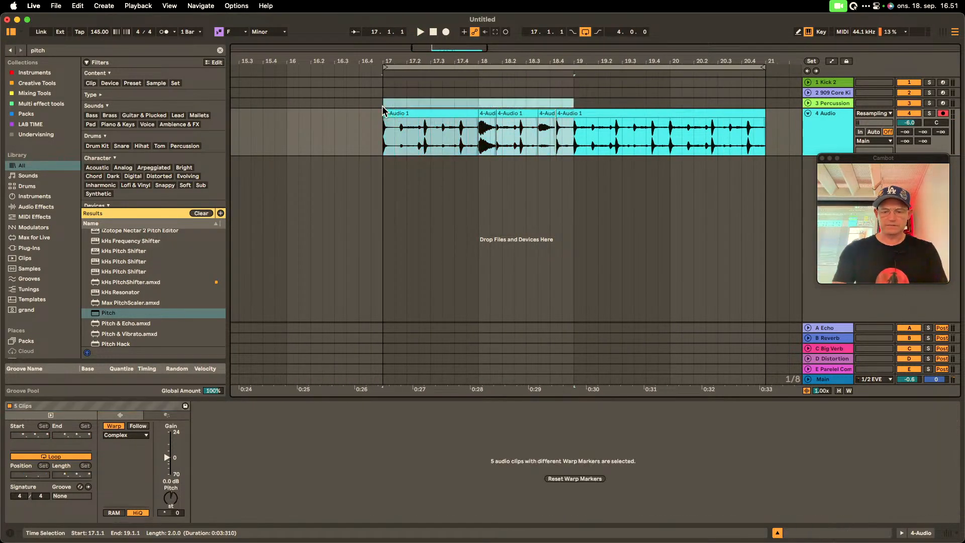
pyautogui.press('super+j')
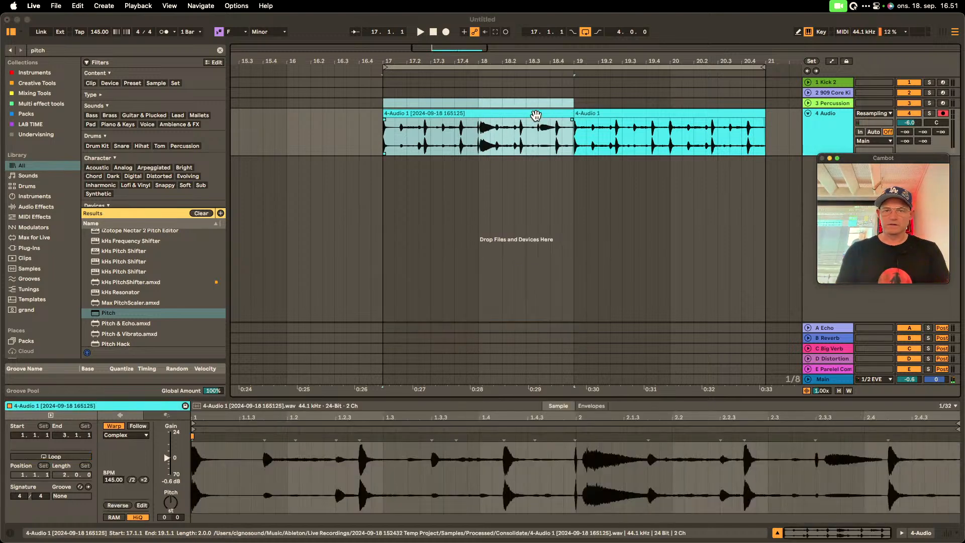
pyautogui.click(534, 117)
pyautogui.press('Tab')
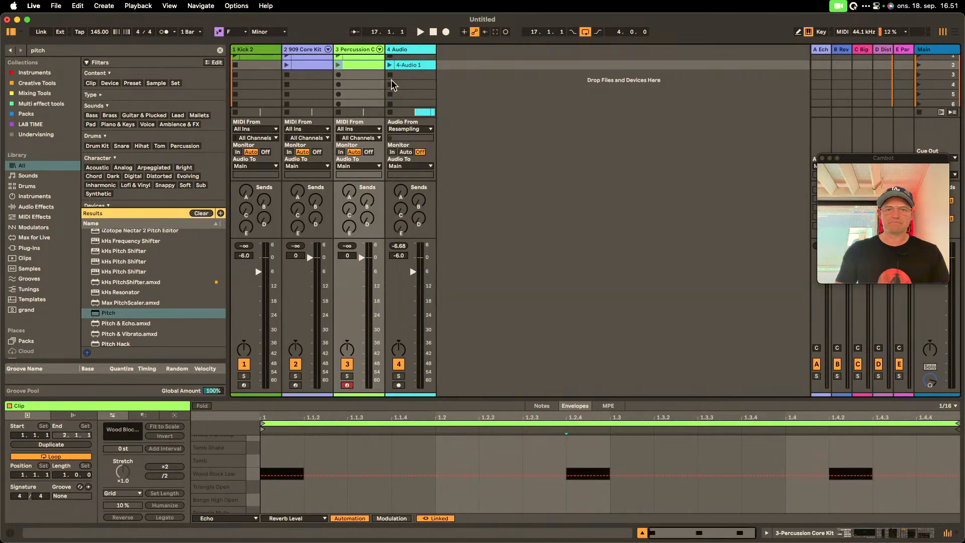
pyautogui.press('Tab')
pyautogui.moveTo(473, 108); pyautogui.dragTo(409, 77)
pyautogui.press('Tab')
# - Delete the original recording from the audio track's second Session slot and both remaining audio clips from the Arrangement
pyautogui.click(407, 67)
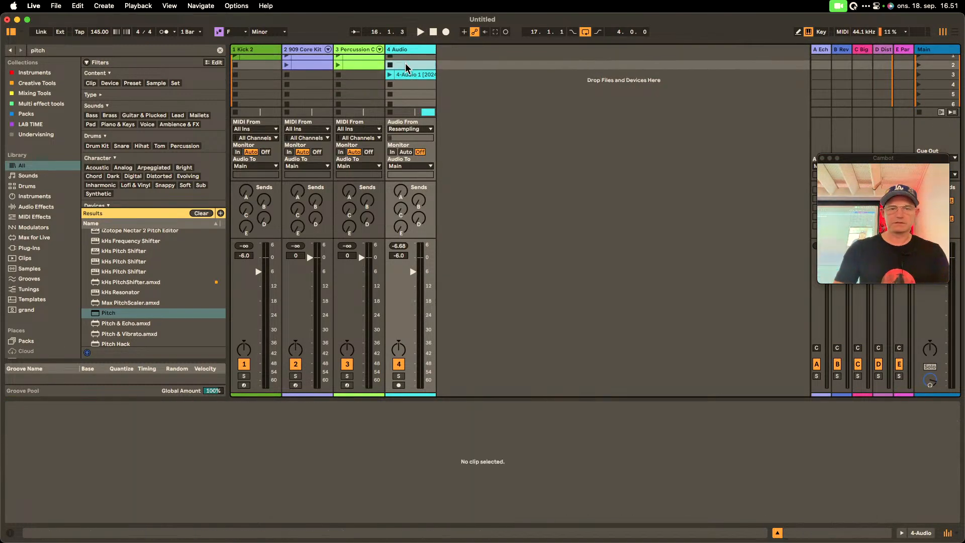
pyautogui.press('Tab')
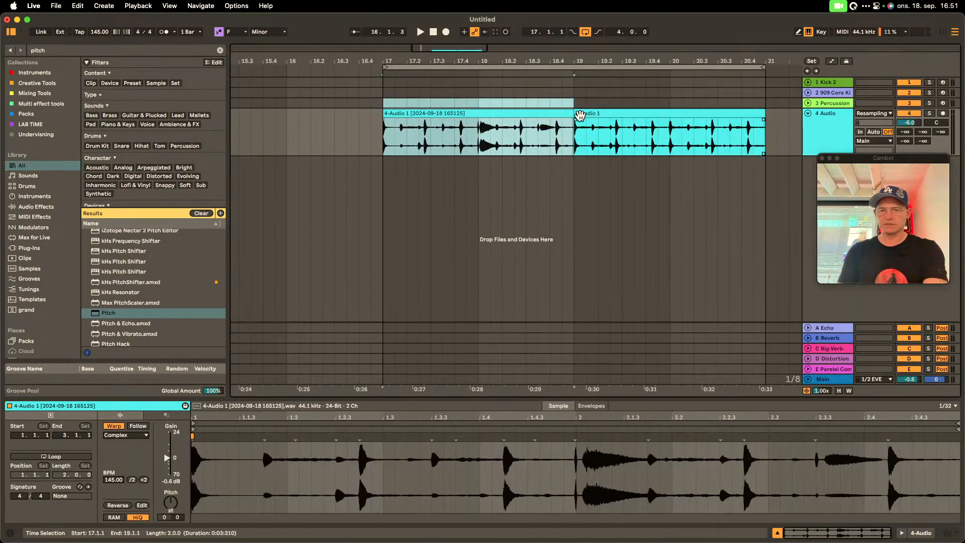
pyautogui.click(523, 112)
pyautogui.press('Delete')
pyautogui.click(597, 113)
pyautogui.press('Delete')
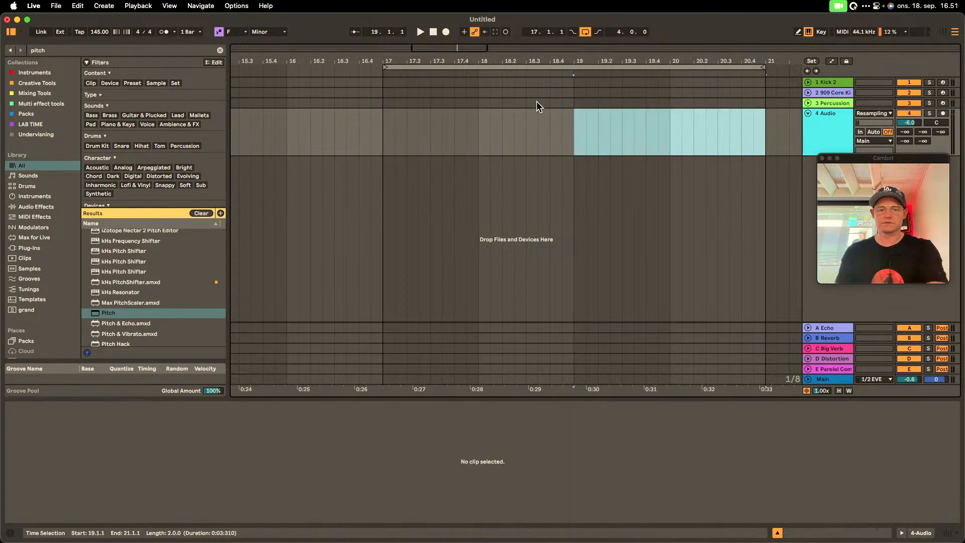
# - Turn on looping for the consolidated Session clip and launch it
pyautogui.press('Tab')
pyautogui.click(389, 74)
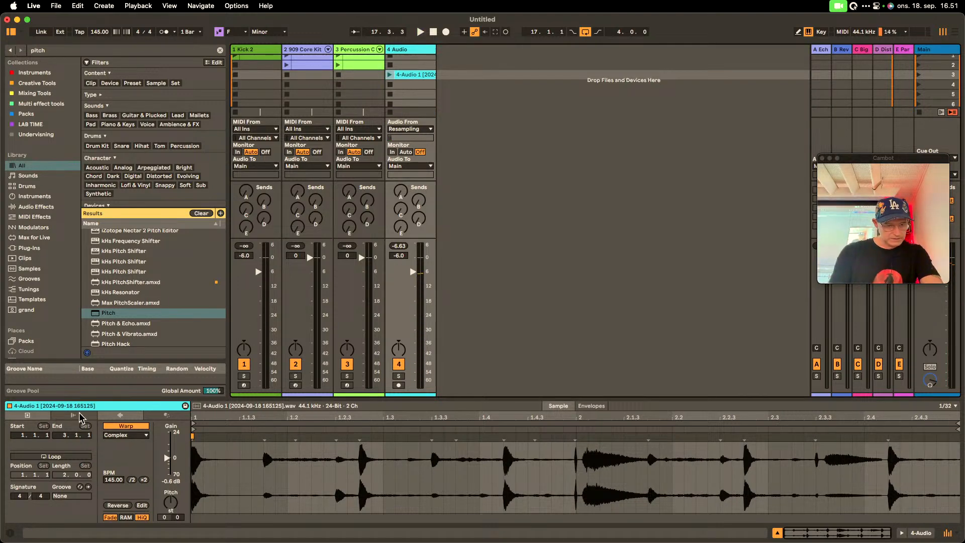
pyautogui.click(79, 457)
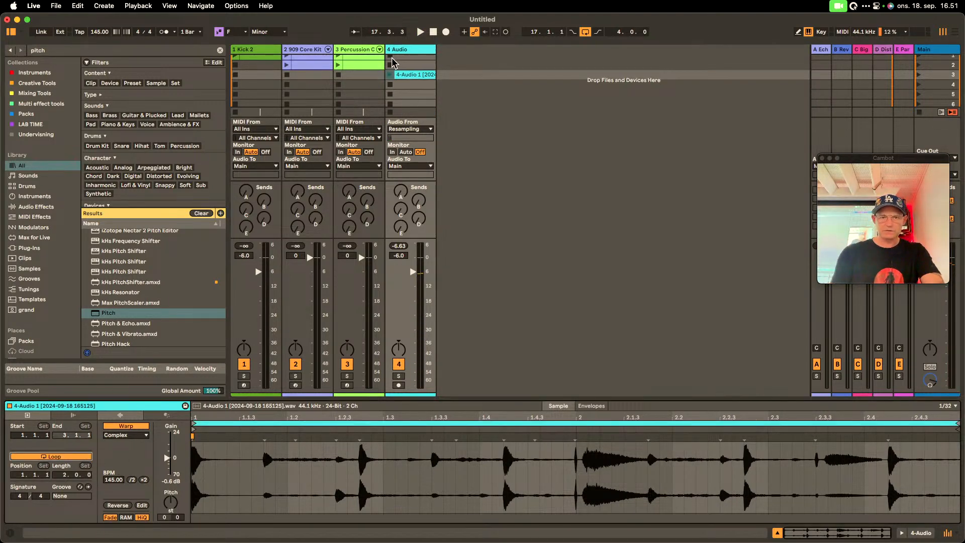
pyautogui.click(389, 75)
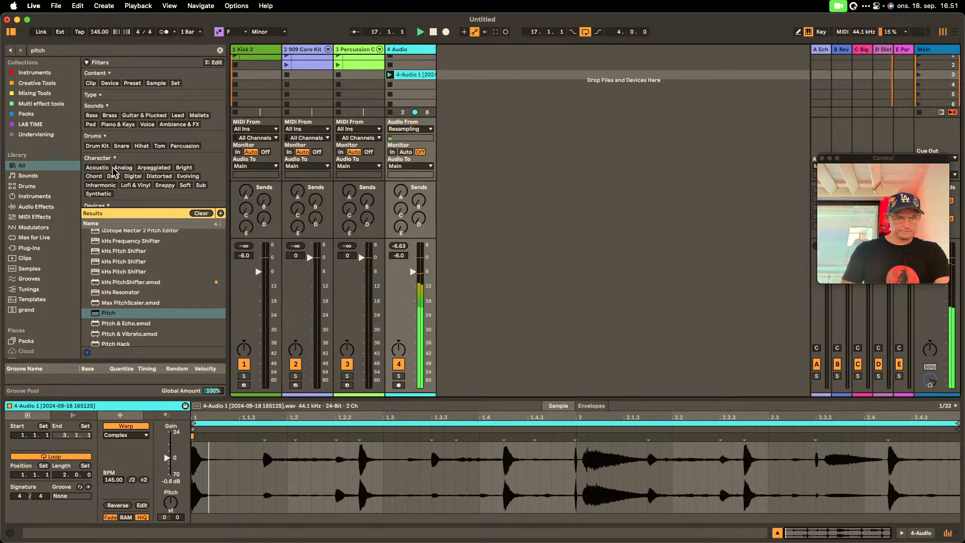
# - Copy the consolidated clip onto a new audio track in the same scene
pyautogui.click(463, 73)
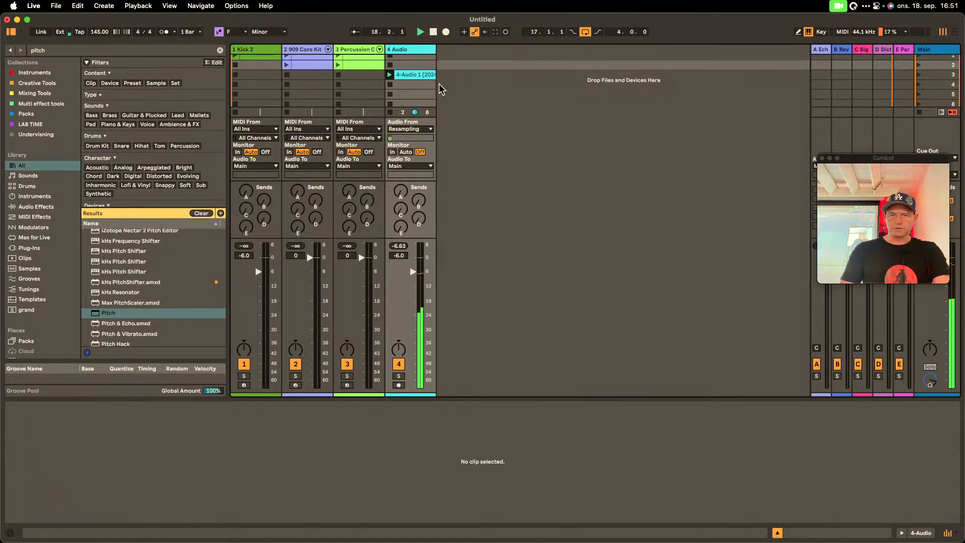
pyautogui.moveTo(417, 79); pyautogui.dragTo(459, 82)
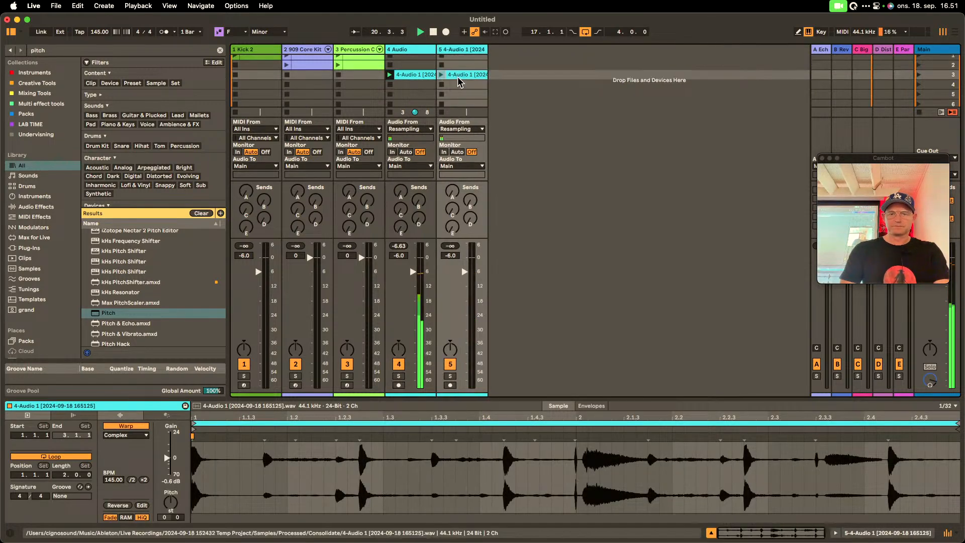
# - Delete the copied clip from track 5 and search the browser for "rev"
pyautogui.press('Delete')
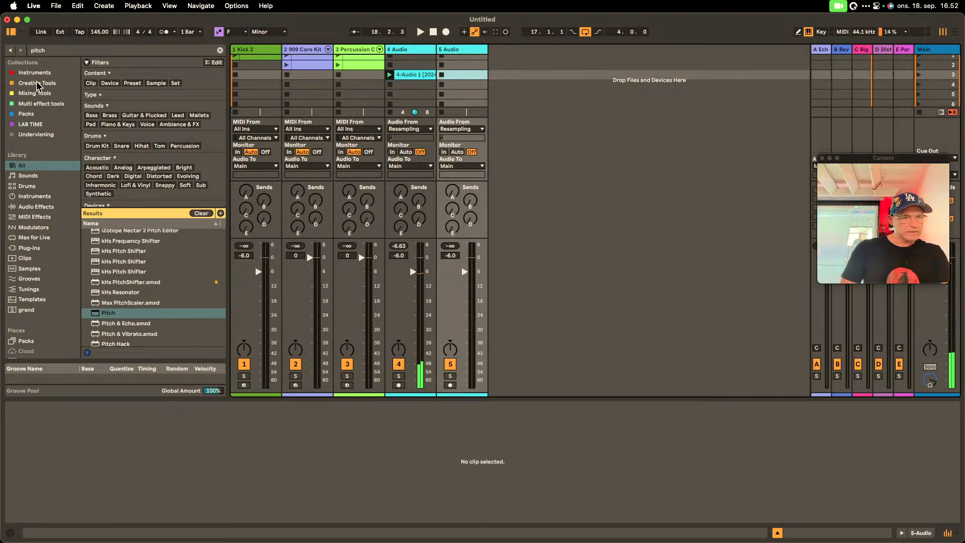
pyautogui.scroll(3, 122, 272)
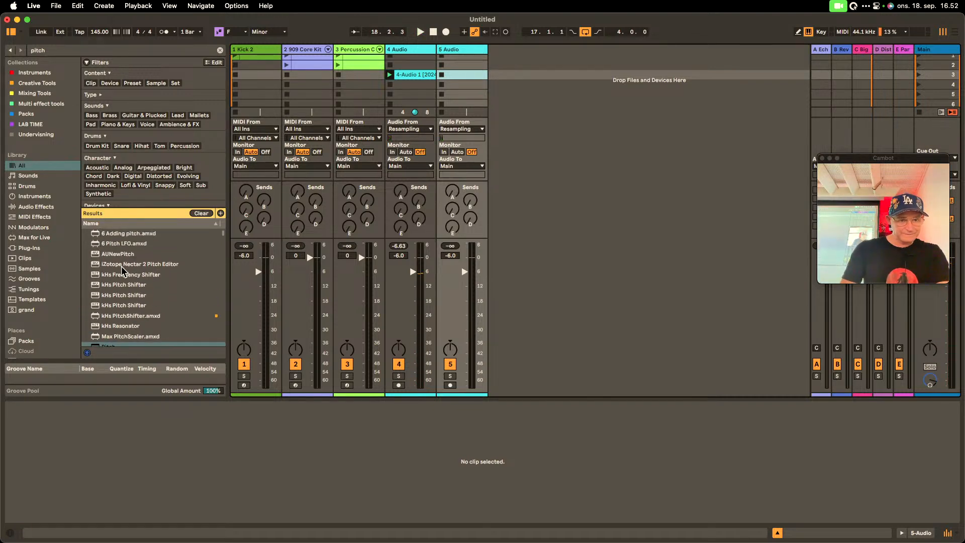
pyautogui.click(75, 50)
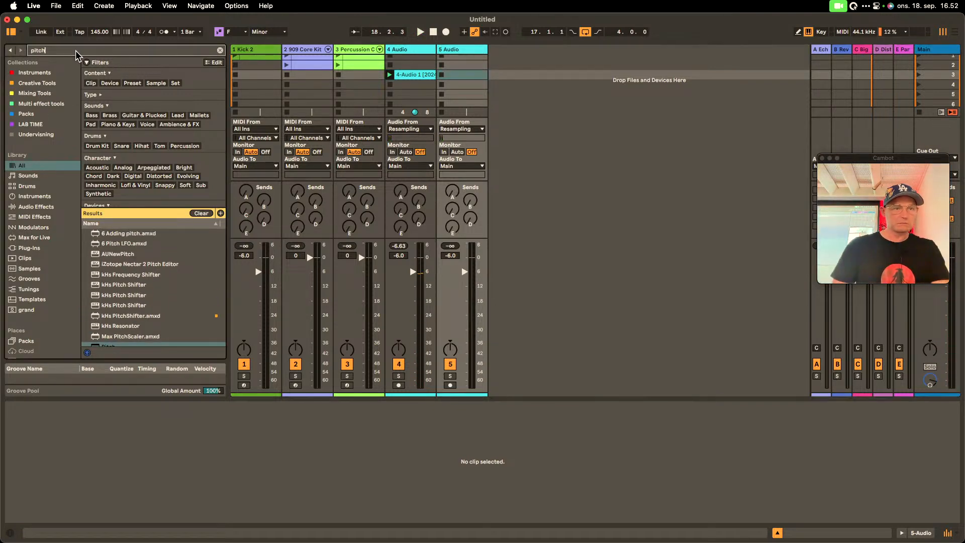
pyautogui.write('re')
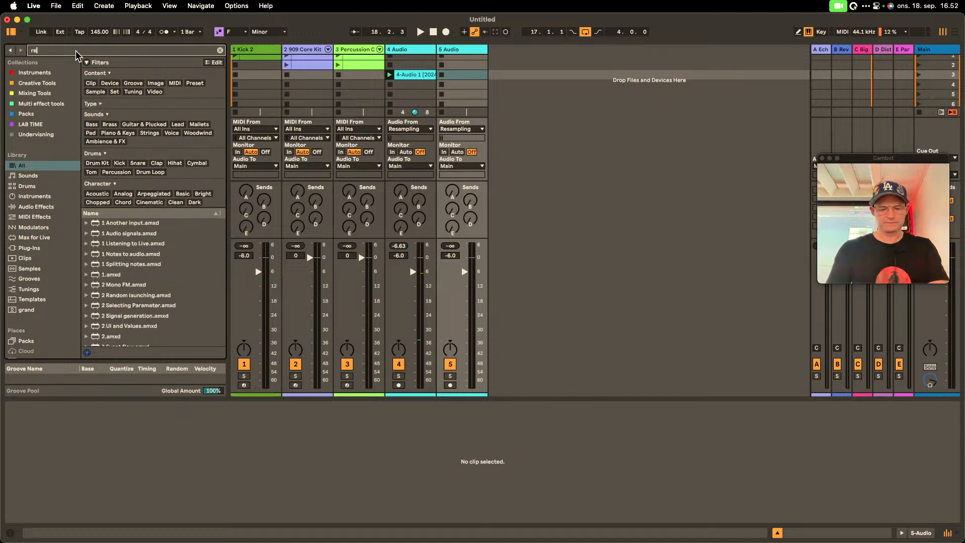
pyautogui.write('v')
pyautogui.scroll(-10, 170, 290)
pyautogui.scroll(-1, 169, 290)
pyautogui.scroll(1, 169, 290)
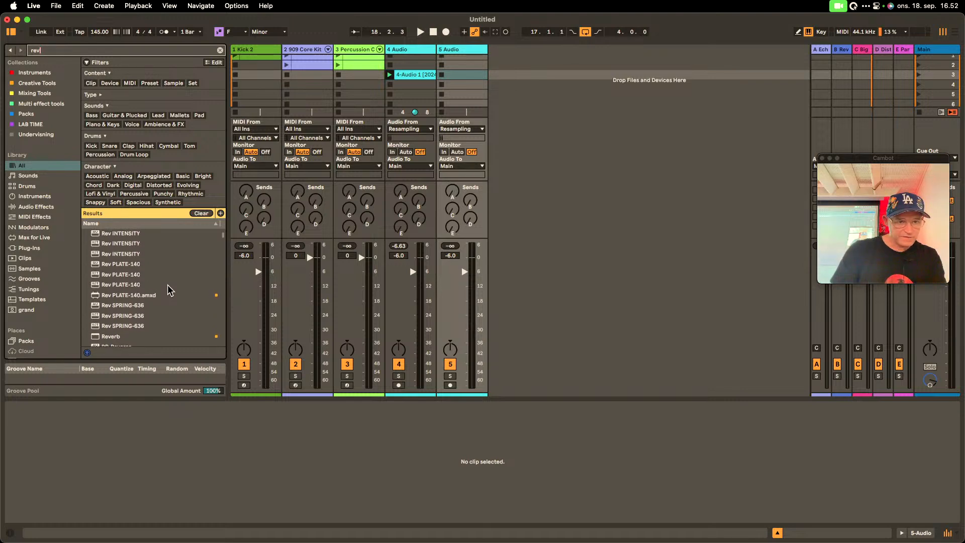
# - Add the Rev PLATE-140 reverb to audio track 4, turn its Blend fully wet and close the plug-in window
pyautogui.click(114, 266)
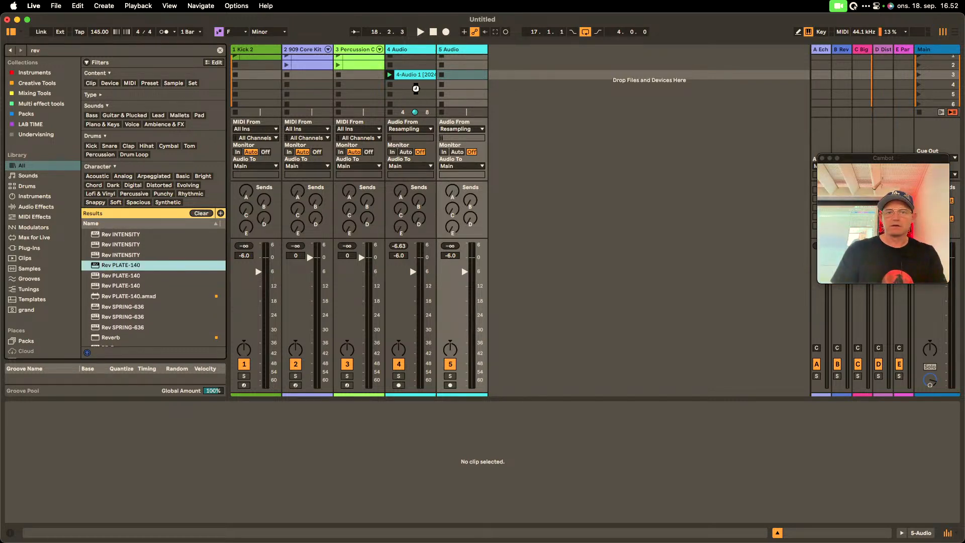
pyautogui.press('Return')
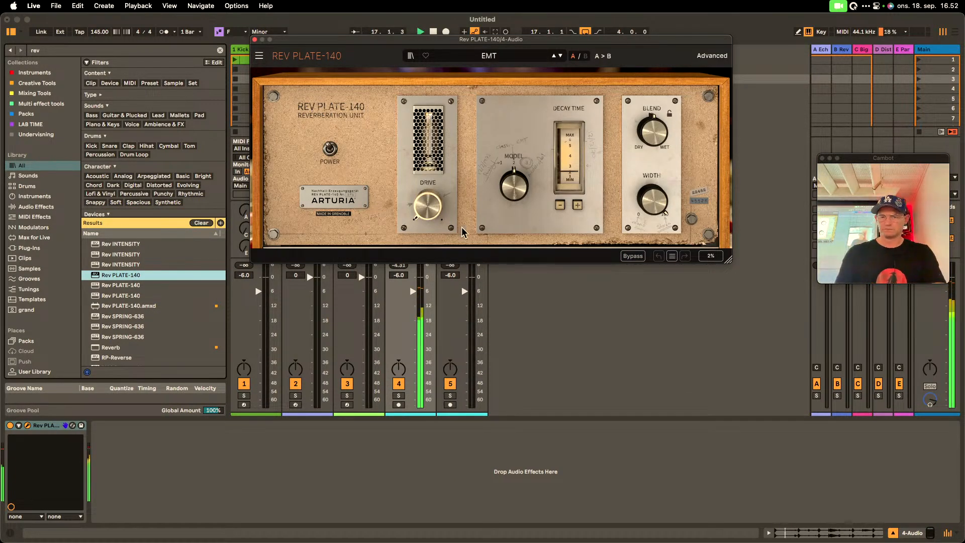
pyautogui.moveTo(643, 136); pyautogui.dragTo(643, 108)
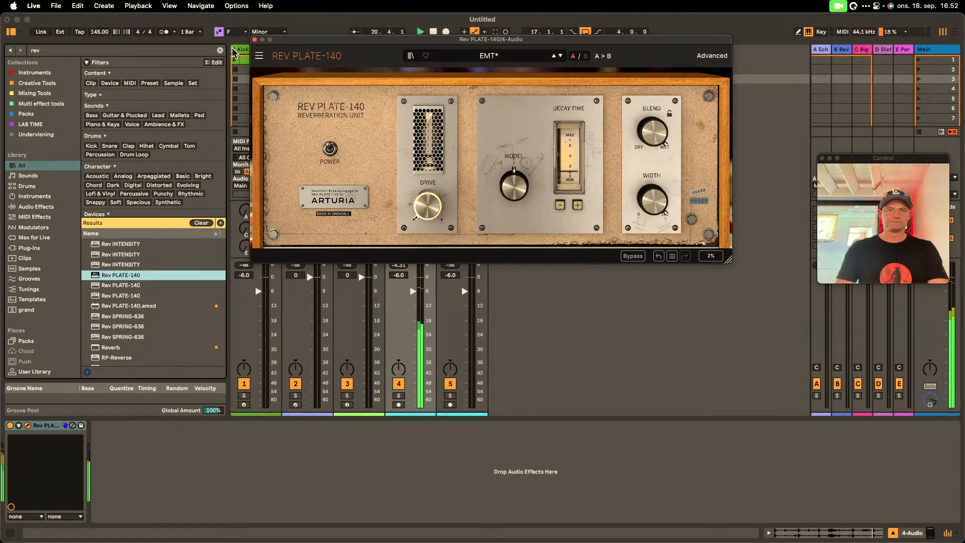
pyautogui.click(256, 40)
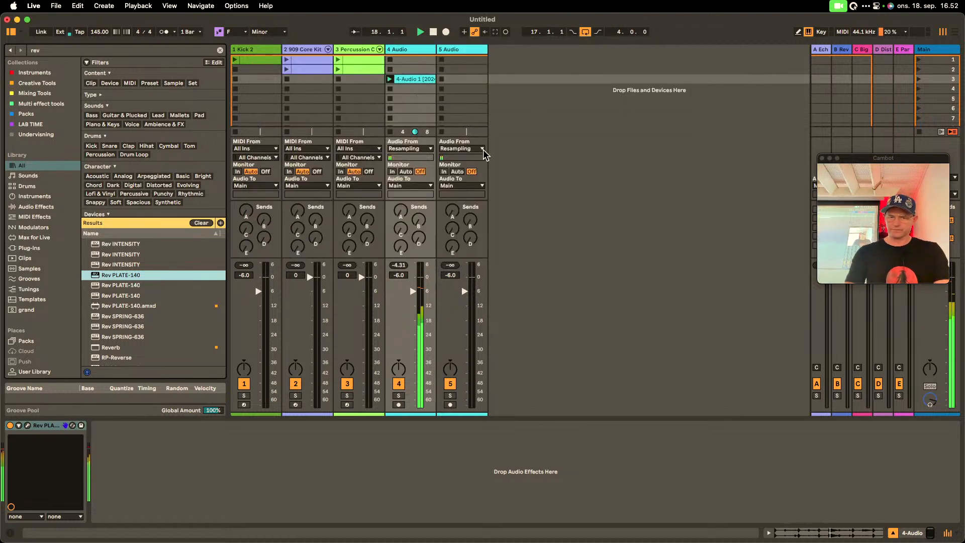
# - Arm track 5 and record the resampled reverb output into its third Session slot
pyautogui.click(450, 405)
pyautogui.click(442, 79)
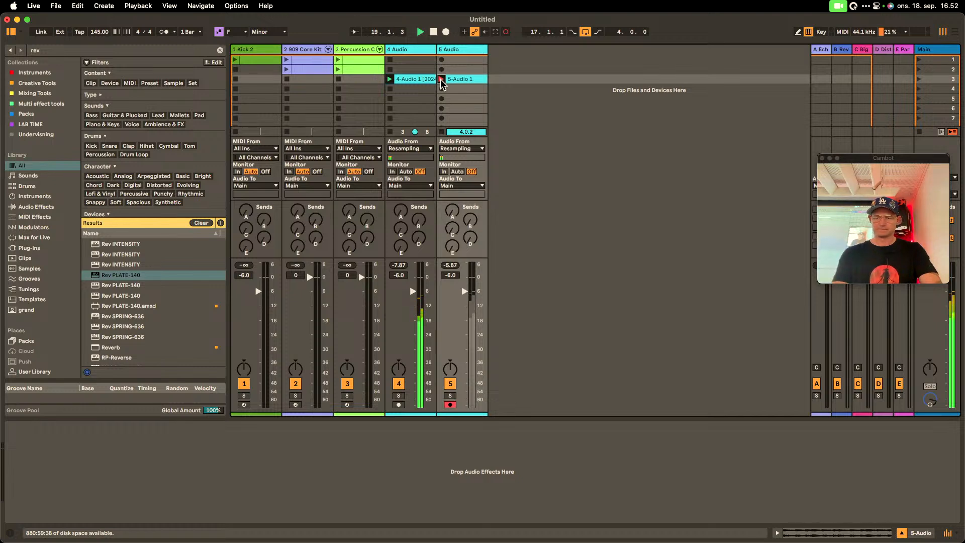
pyautogui.click(442, 80)
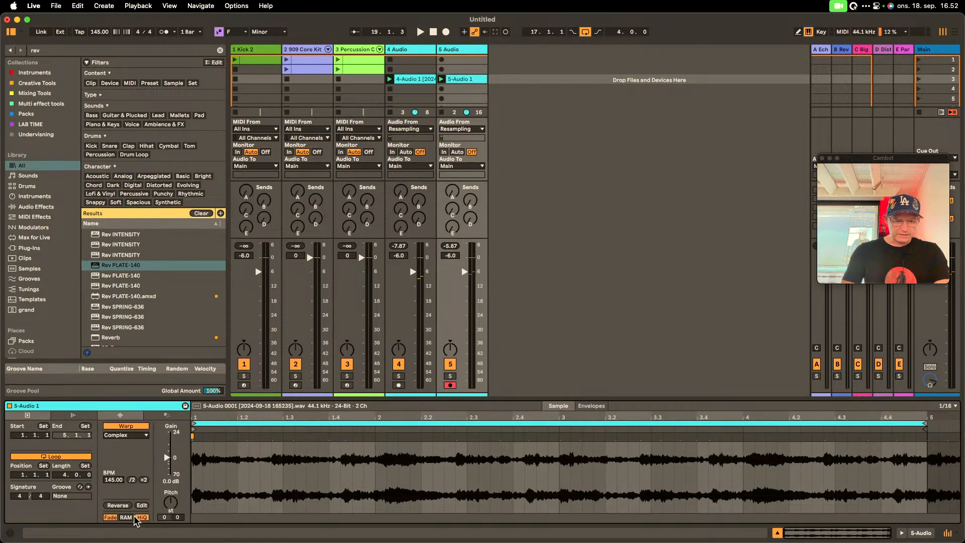
# - Reverse and discard the reverb recording on track 5, then reverse the consolidated source clip on track 4 and play it
pyautogui.click(120, 506)
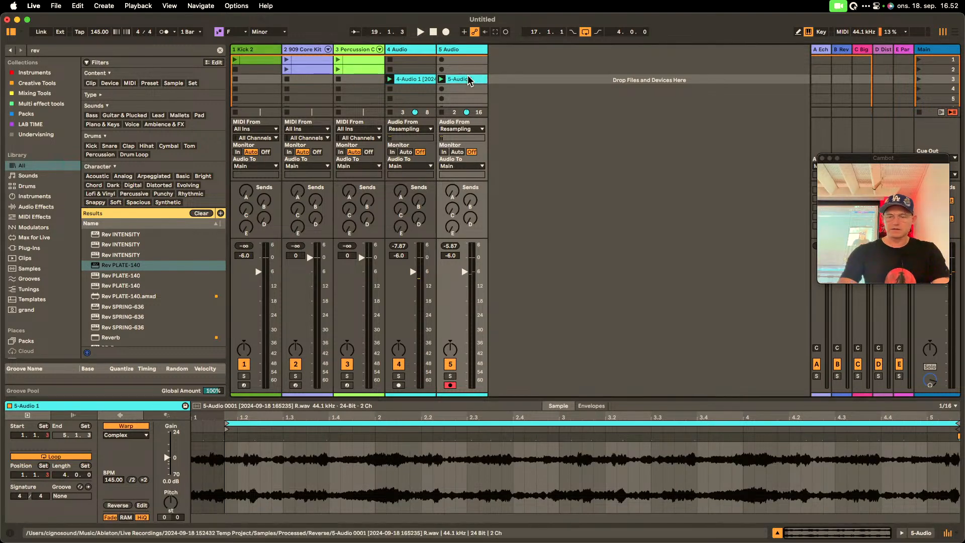
pyautogui.press('Delete')
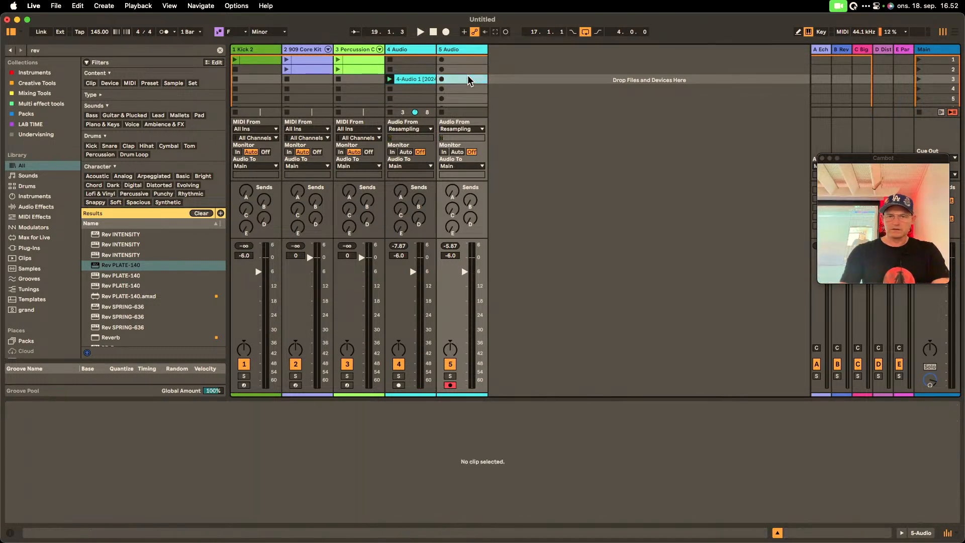
pyautogui.click(411, 80)
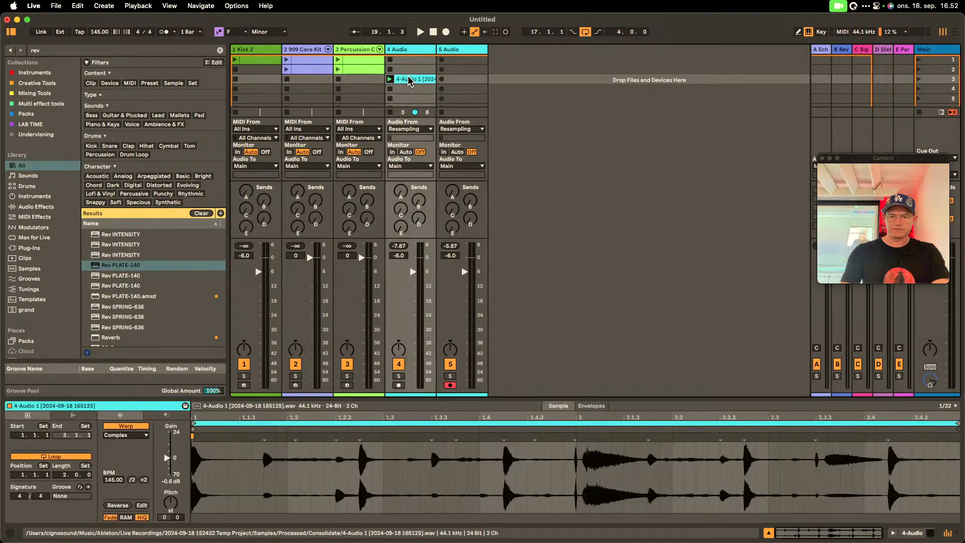
pyautogui.click(120, 506)
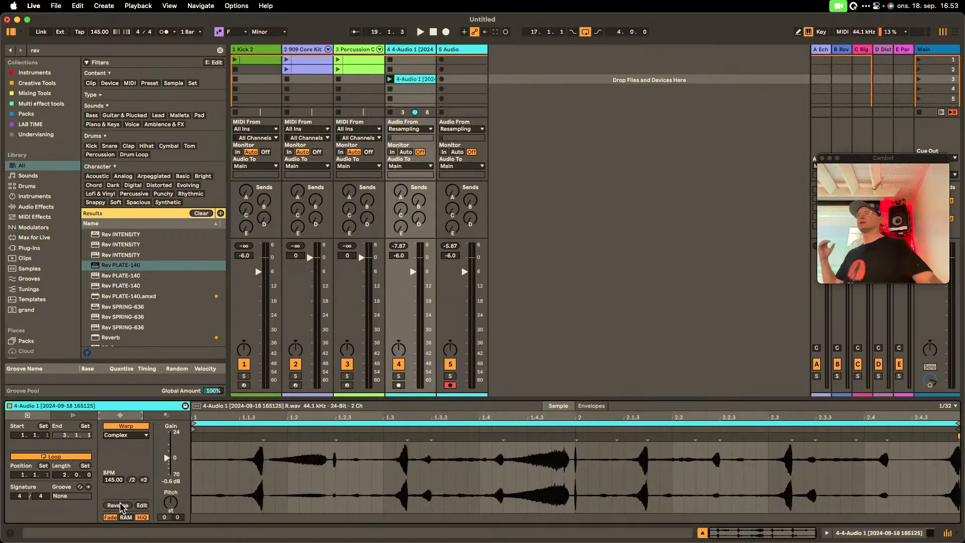
pyautogui.press('space')
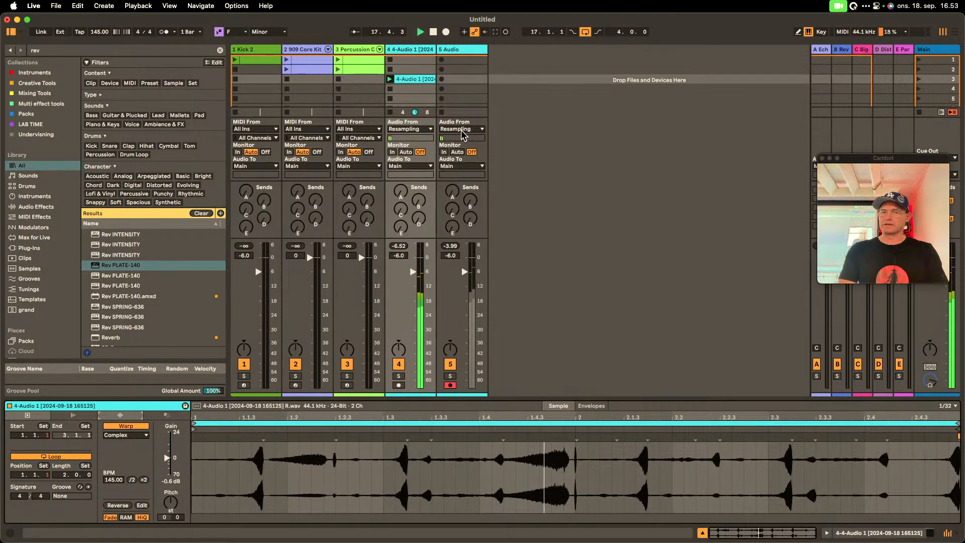
pyautogui.click(442, 79)
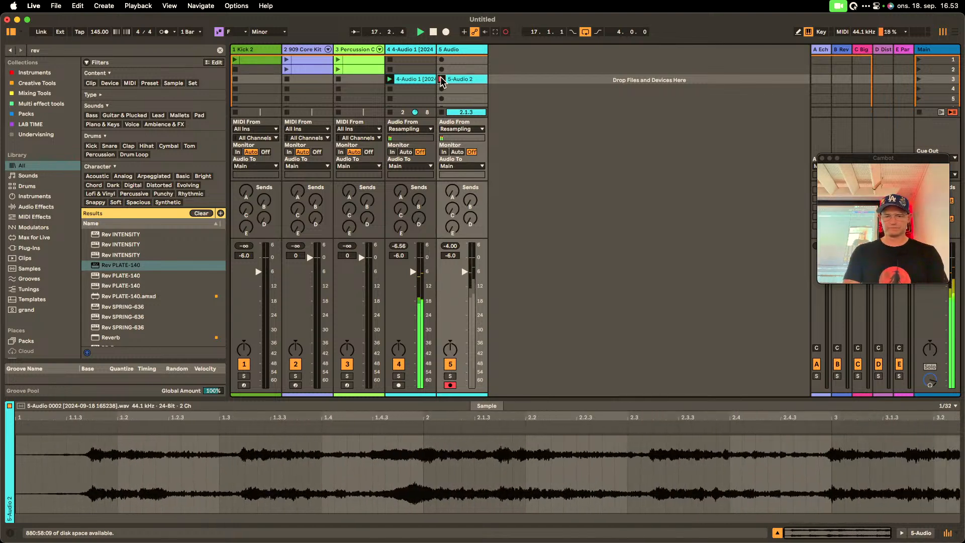
pyautogui.click(442, 79)
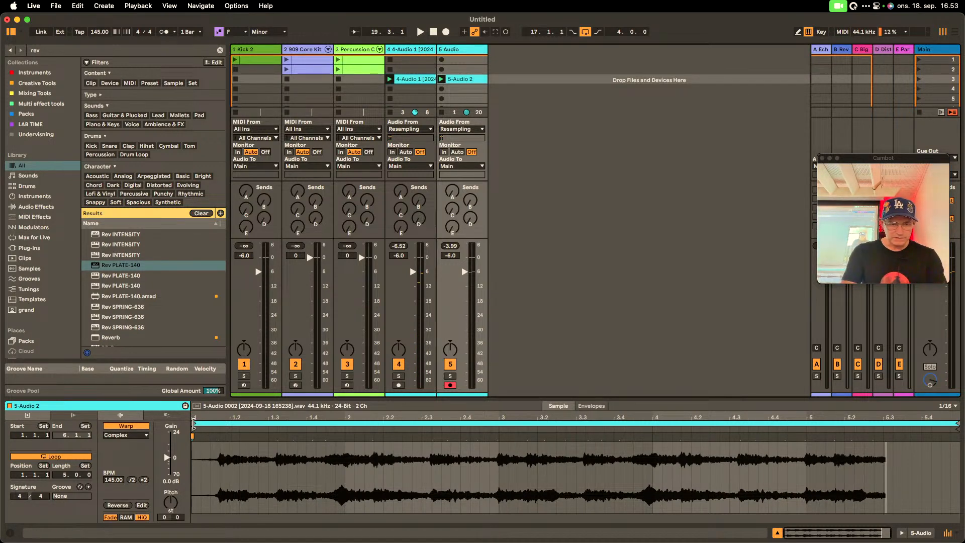
pyautogui.press('Delete')
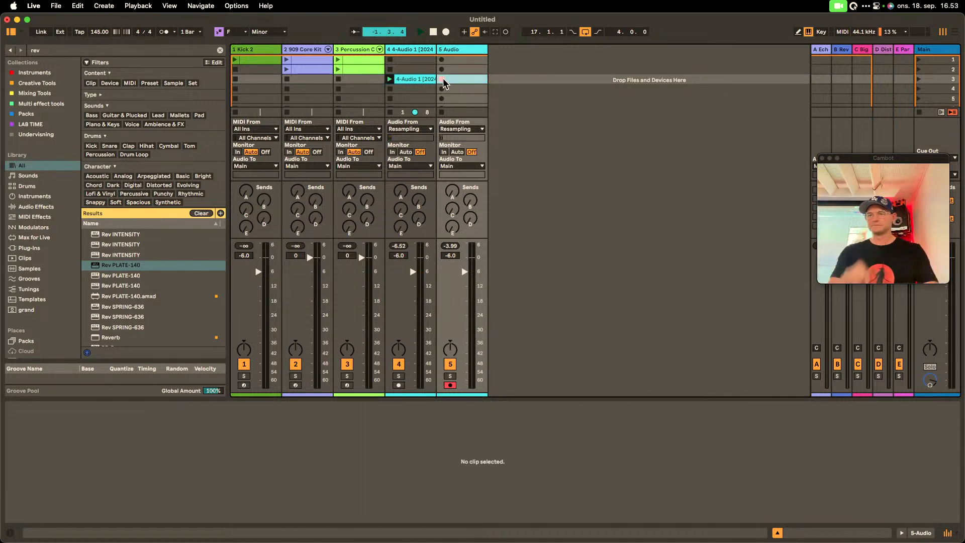
# - Record the reverb output of the reversed source clip into track 5's third Session slot
pyautogui.click(442, 79)
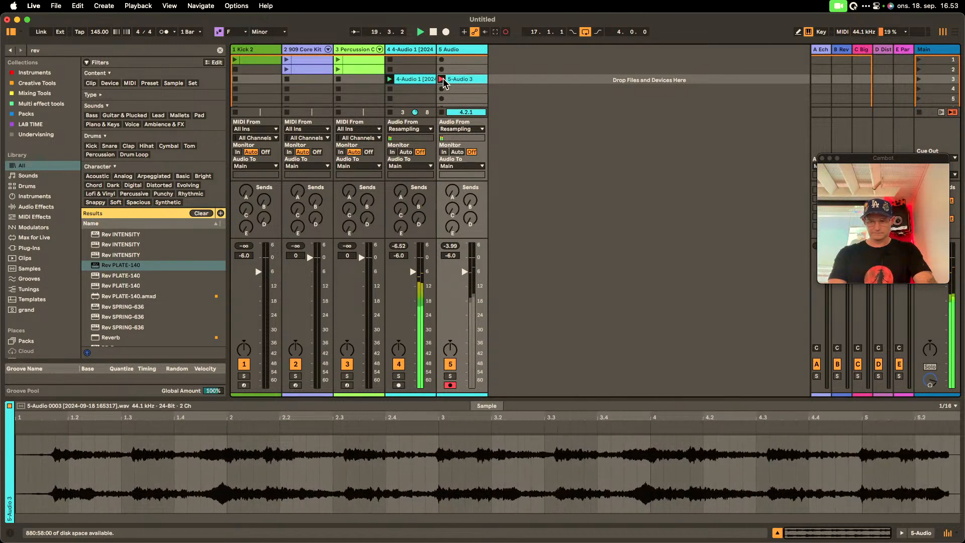
pyautogui.click(442, 80)
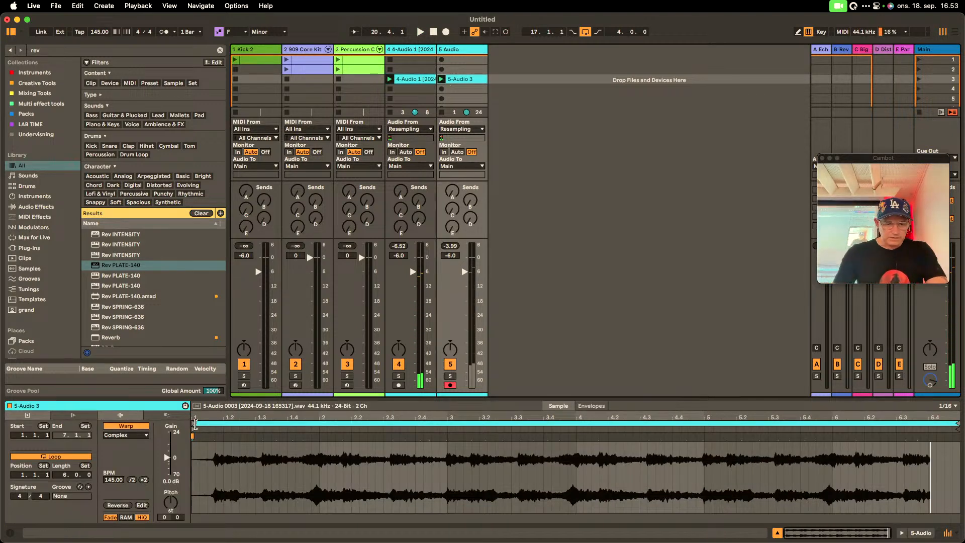
# - Set the new recording's loop to start at 3.1.1 with a length of 2.0.0 and play it back
pyautogui.moveTo(194, 424); pyautogui.dragTo(374, 424)
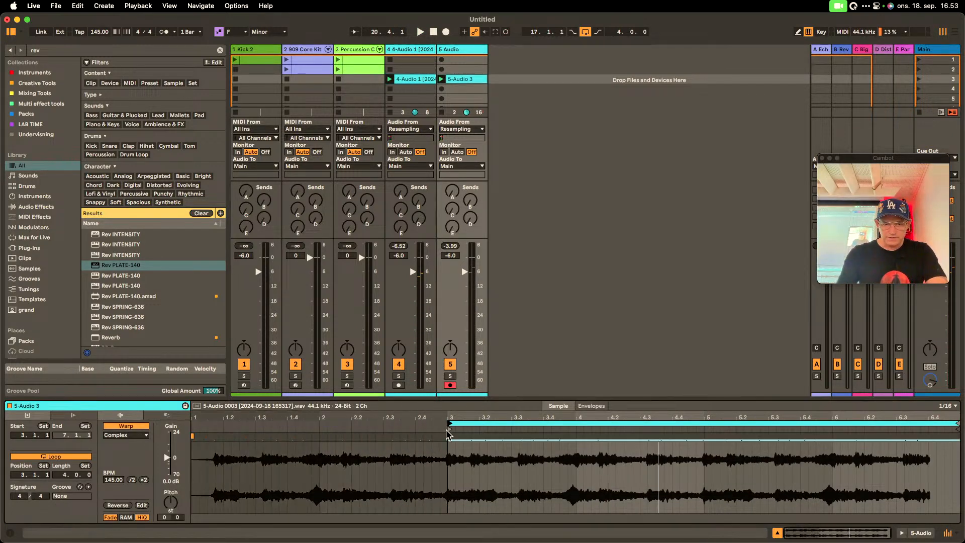
pyautogui.click(449, 433)
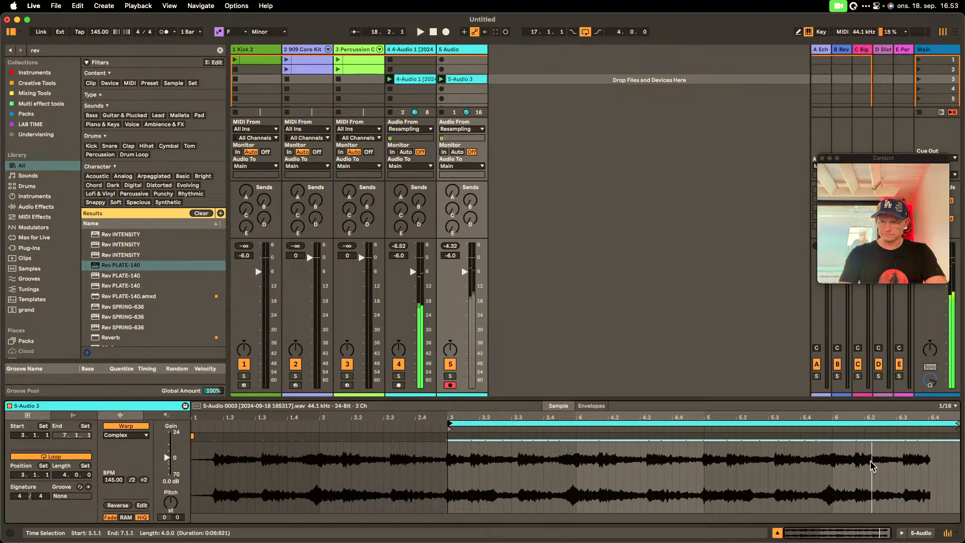
pyautogui.click(65, 475)
pyautogui.press('Return')
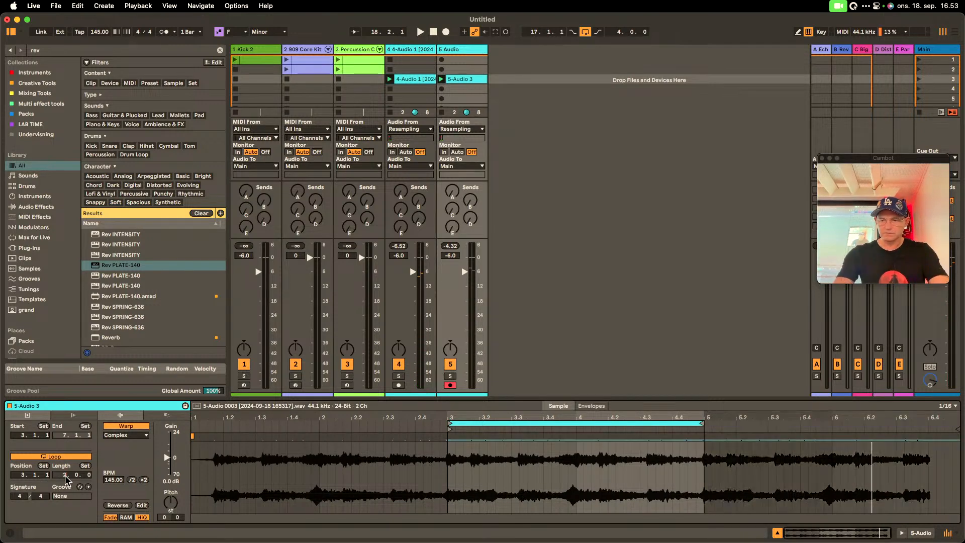
pyautogui.press('space')
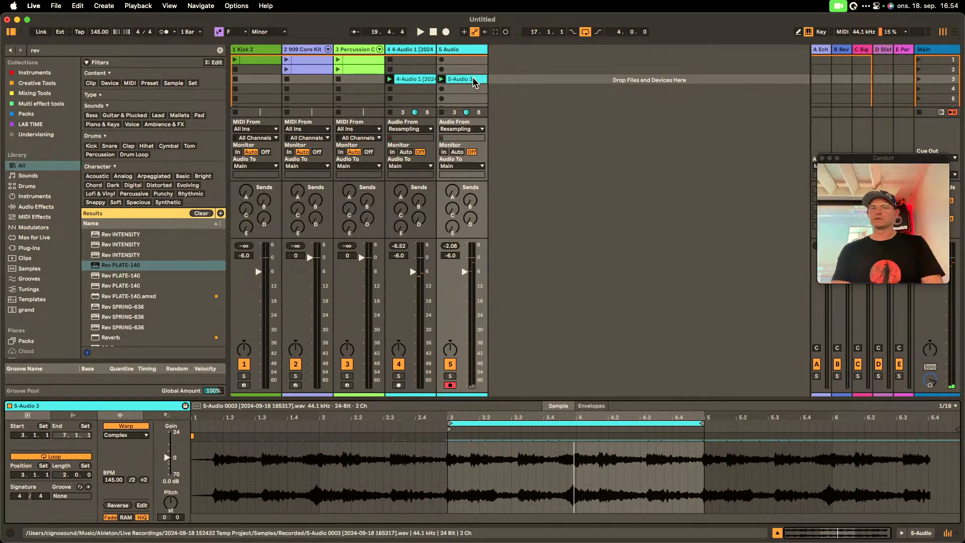
# - Move the looped reverb recording to track 5's fourth slot and set the Rev PLATE-140 Blend on track 4 to 0.512
pyautogui.moveTo(472, 77); pyautogui.dragTo(473, 89)
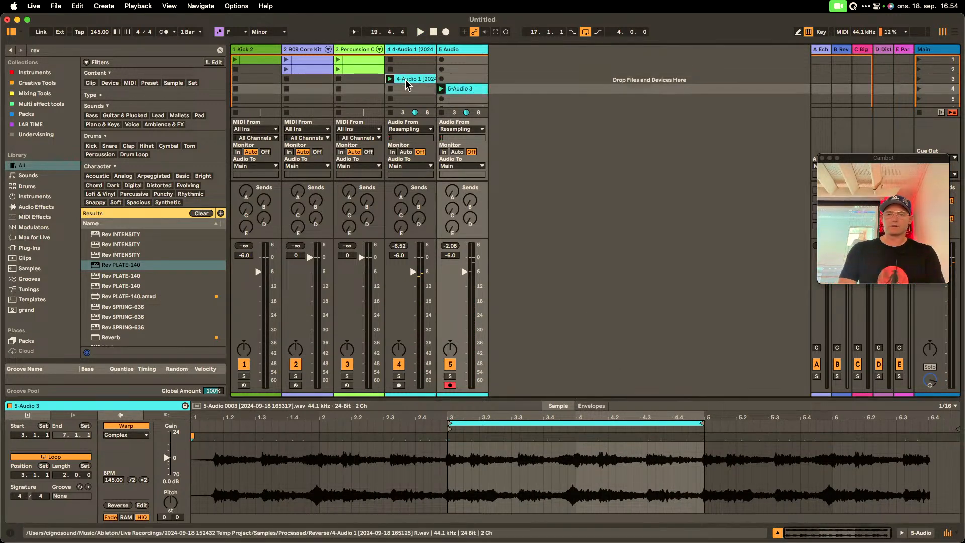
pyautogui.click(405, 79)
pyautogui.click(917, 532)
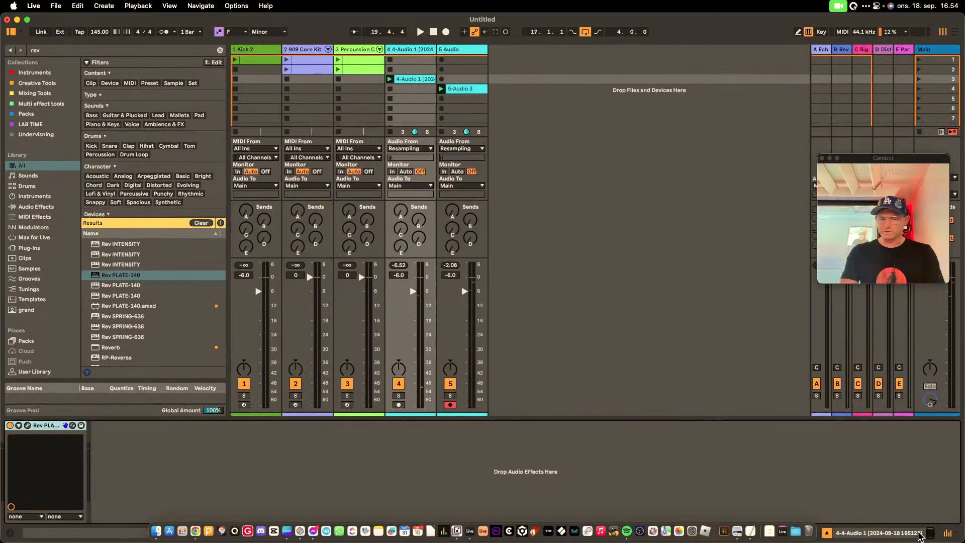
pyautogui.click(28, 426)
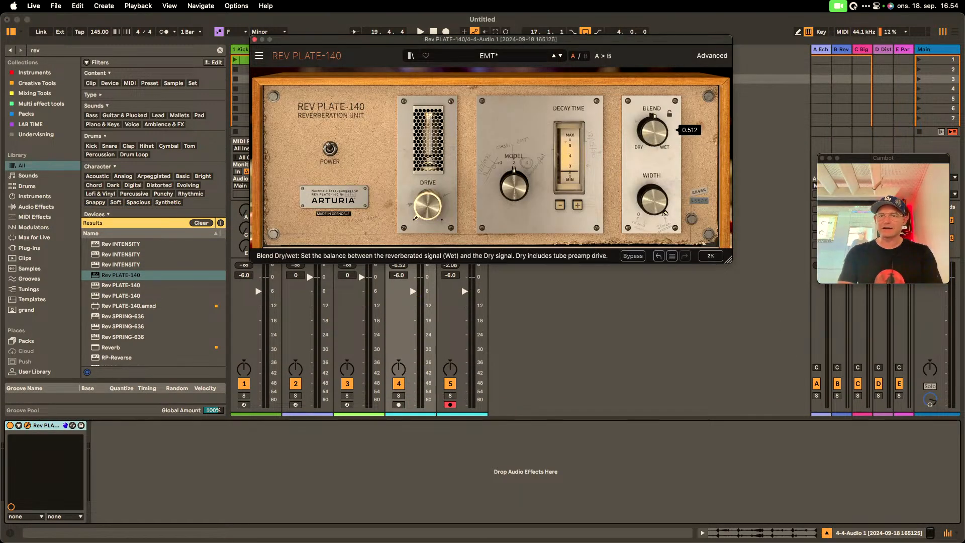
pyautogui.click(255, 40)
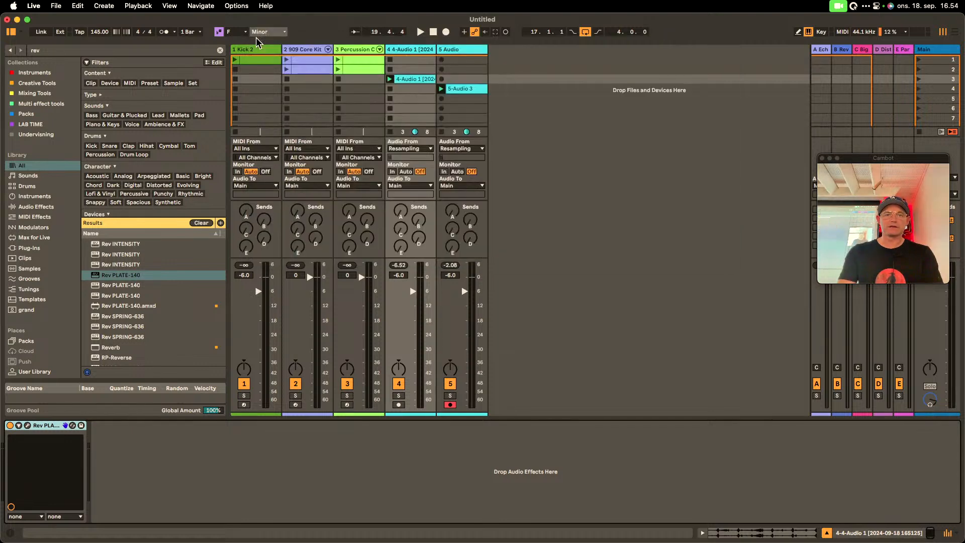
# - Record a take of the partly wet reversed loop into track 5's third slot and delete it after listening
pyautogui.click(442, 79)
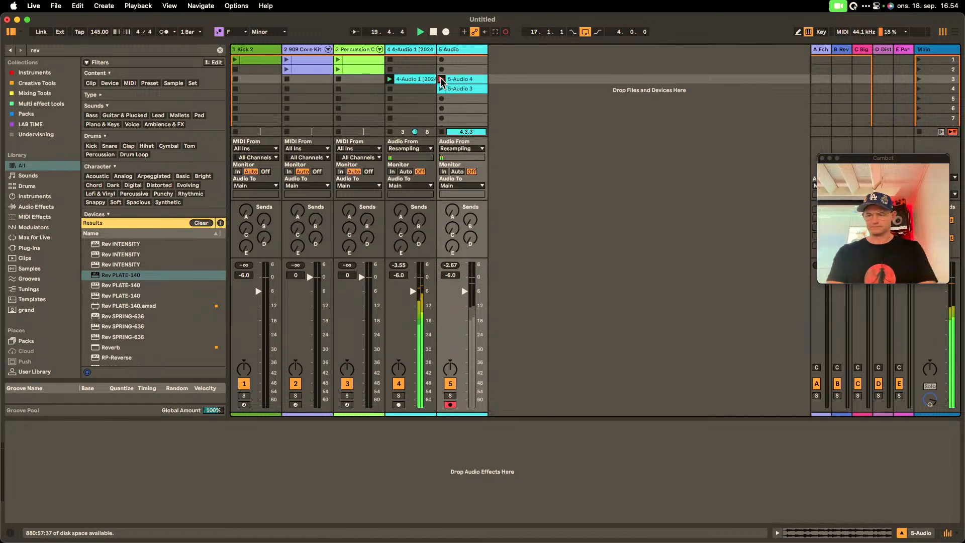
pyautogui.press('space')
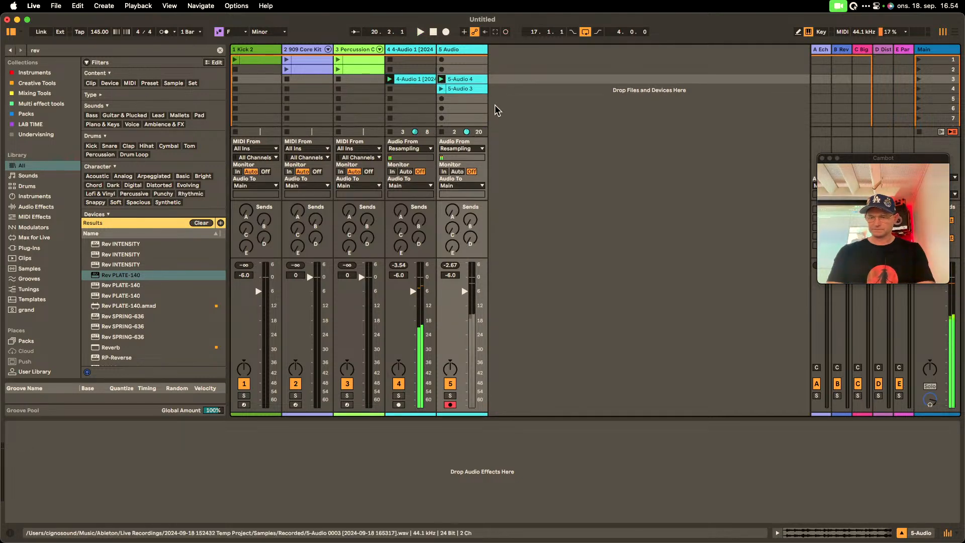
pyautogui.click(840, 532)
pyautogui.press('space')
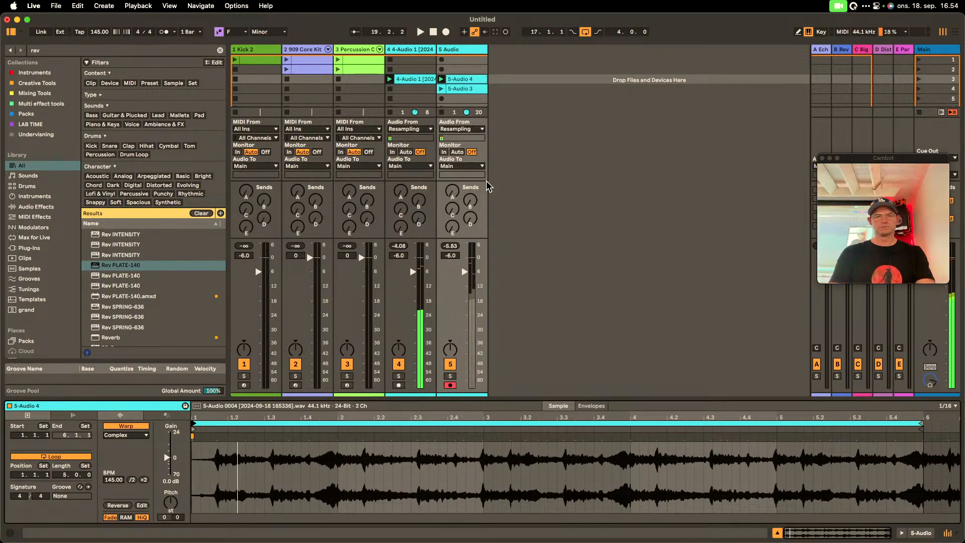
pyautogui.click(457, 79)
pyautogui.press('Delete')
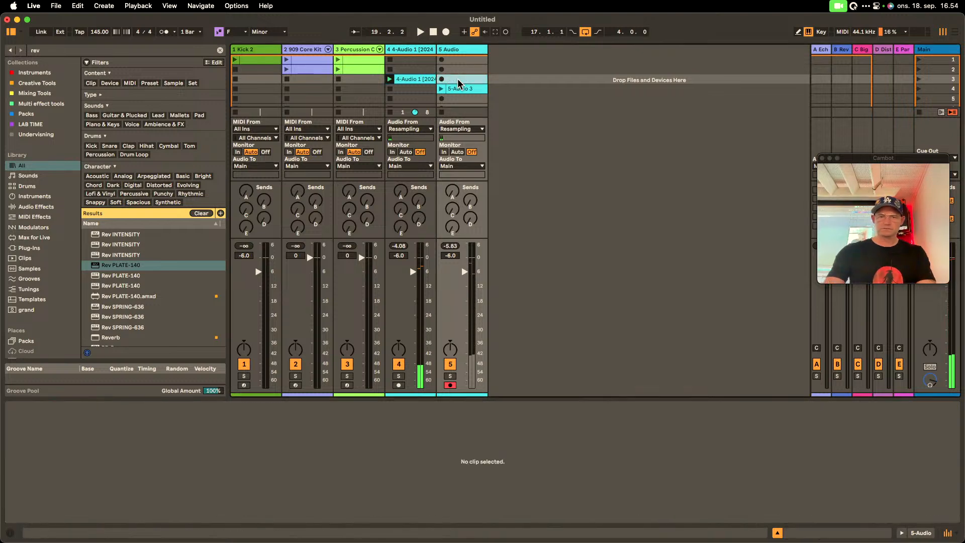
# - Play the looped reverb recording on track 5 together with the reversed source clip on track 4
pyautogui.click(424, 80)
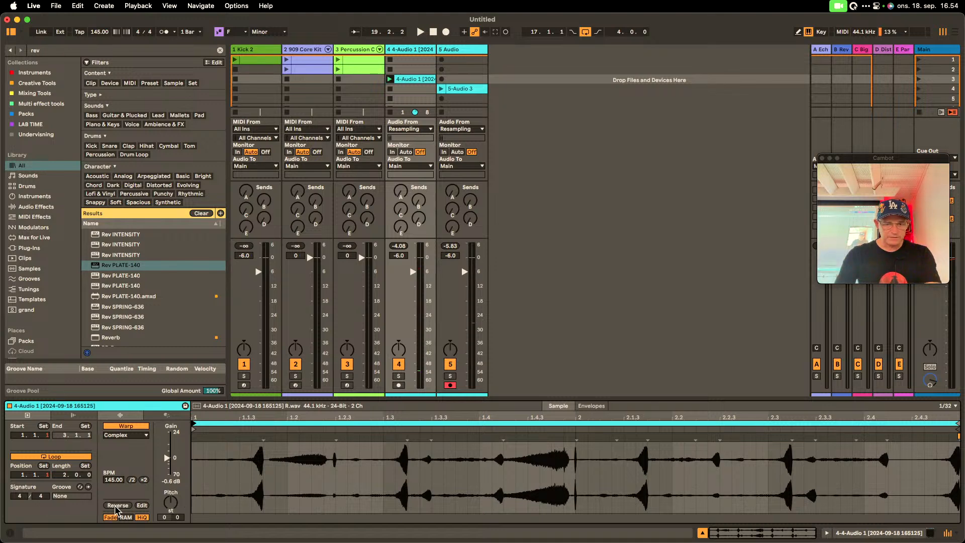
pyautogui.click(458, 78)
pyautogui.click(460, 90)
pyautogui.press('space')
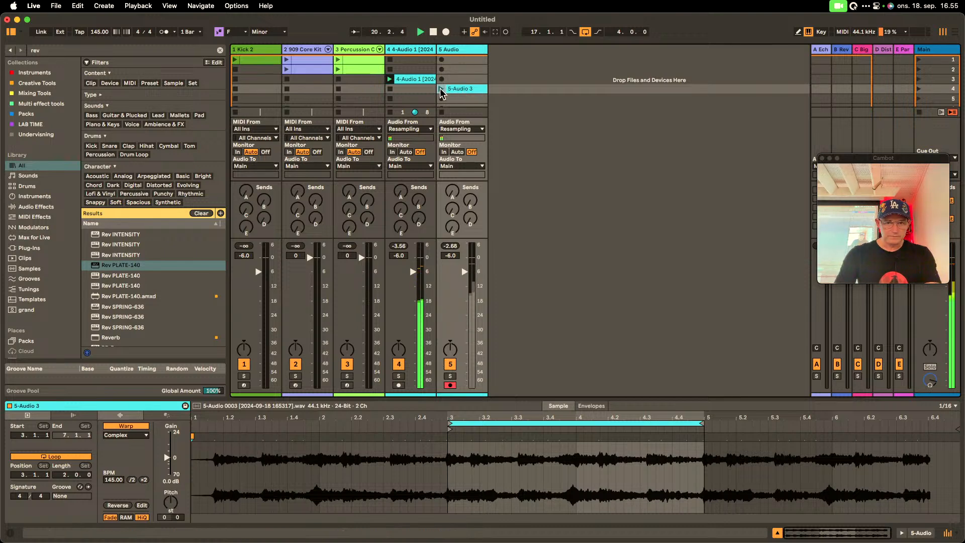
pyautogui.click(441, 89)
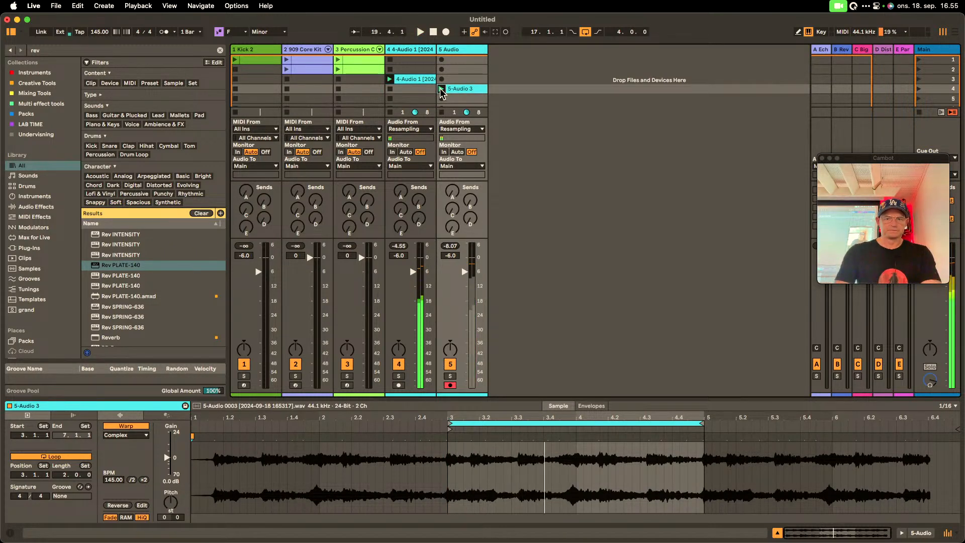
# - Turn track 4's source clip back to forward playback and move the reverb recording to track 5's third Session slot
pyautogui.click(402, 79)
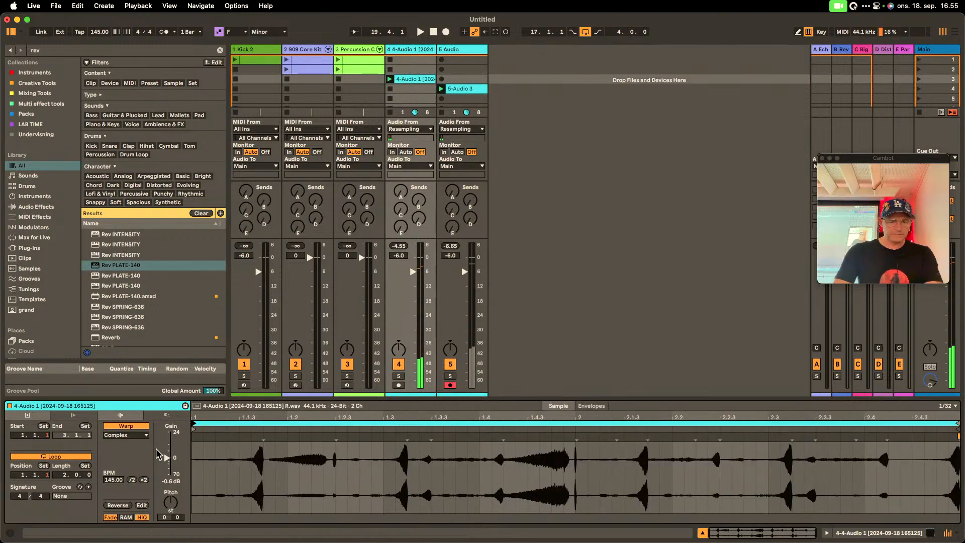
pyautogui.click(118, 505)
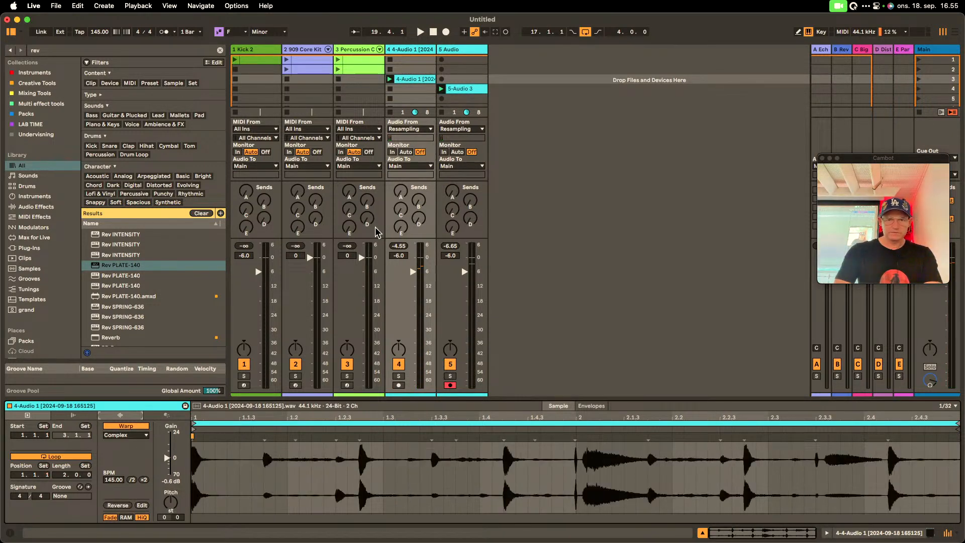
pyautogui.moveTo(455, 89); pyautogui.dragTo(456, 79)
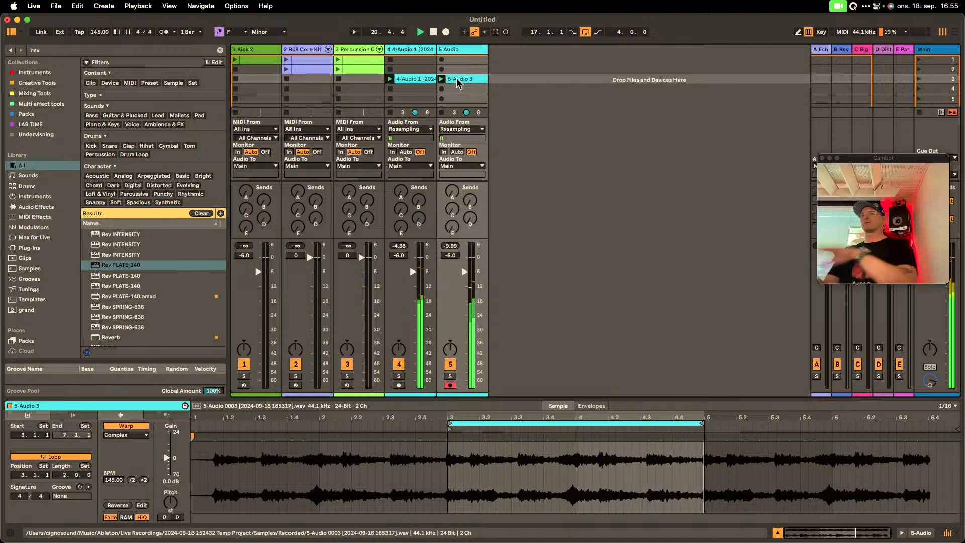
# - Reverse the reverb recording on track 5 and launch the kick clip and the second percussion clip alongside it
pyautogui.click(124, 505)
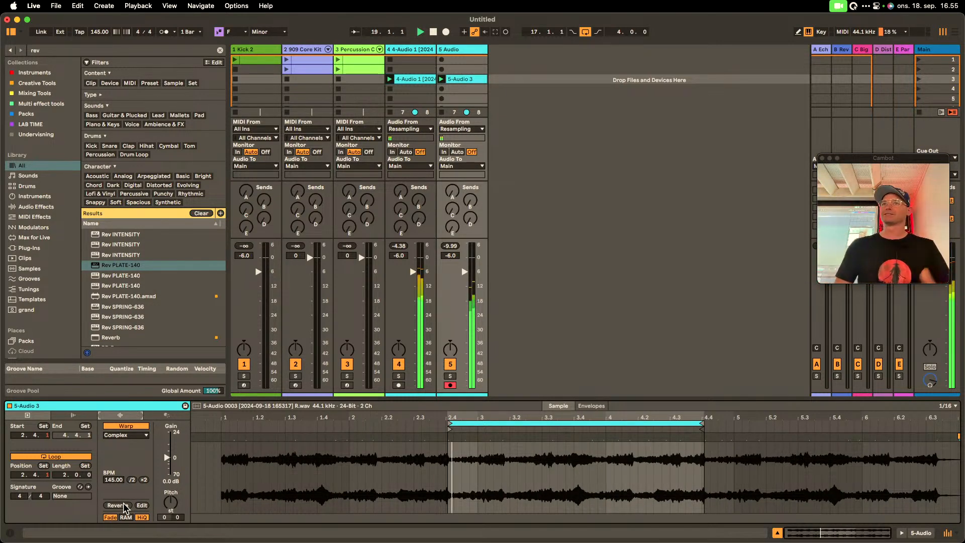
pyautogui.click(235, 59)
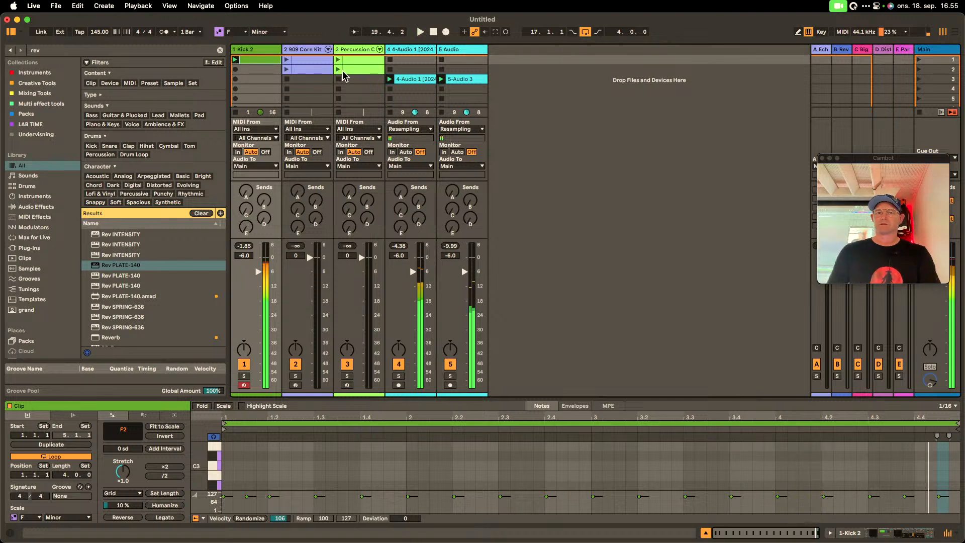
pyautogui.click(338, 70)
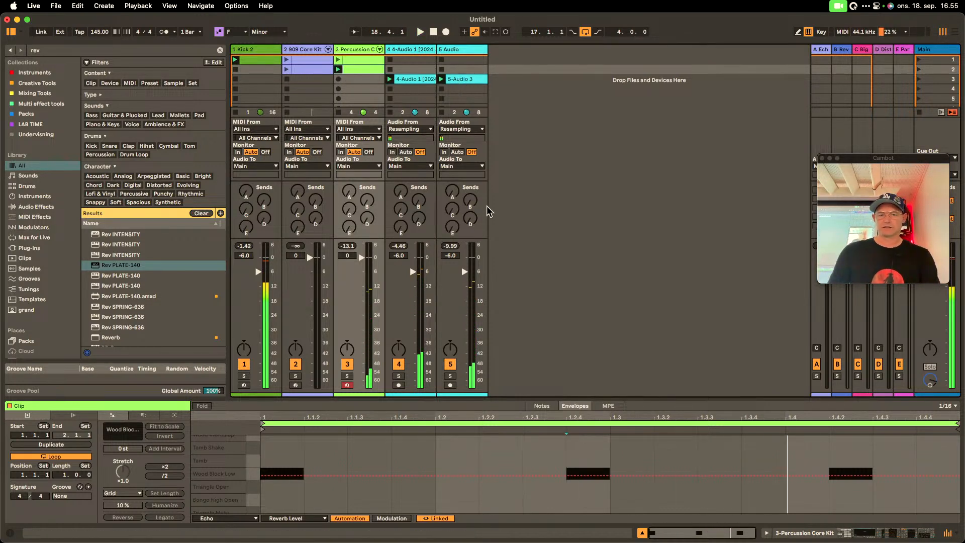
# - Duplicate track 5 and delete the copied clip from the new track 6
pyautogui.click(462, 45)
pyautogui.press('super+c')
pyautogui.press('super+v')
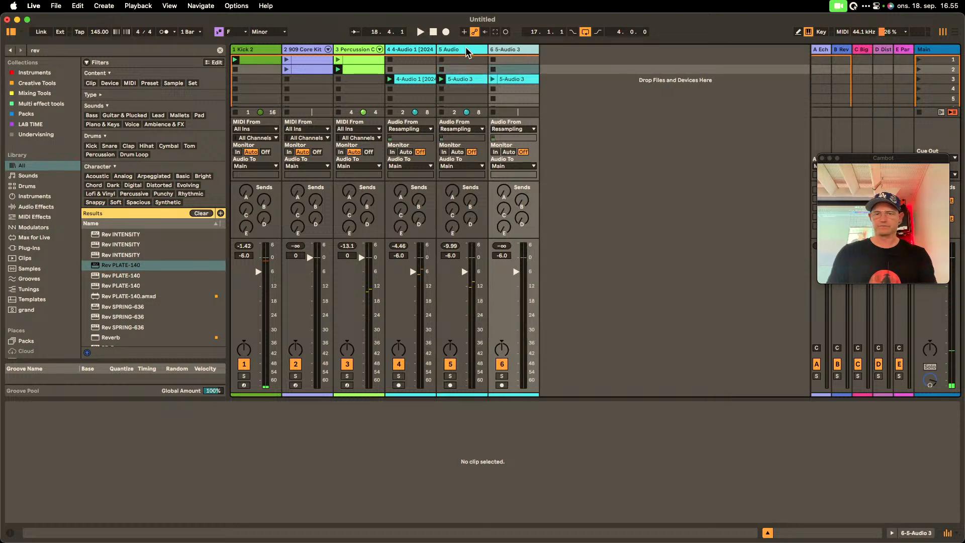
pyautogui.click(501, 80)
pyautogui.press('Delete')
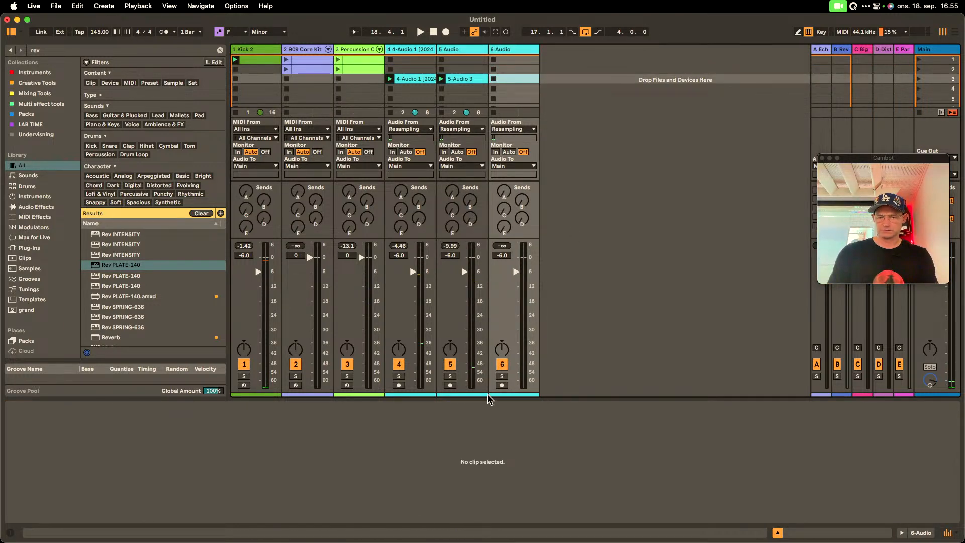
pyautogui.click(501, 385)
pyautogui.click(493, 79)
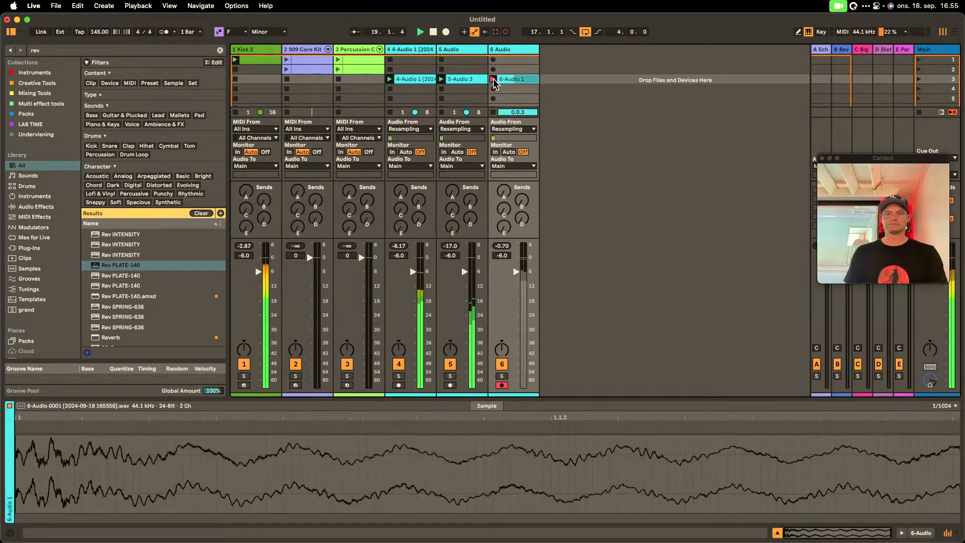
pyautogui.click(261, 59)
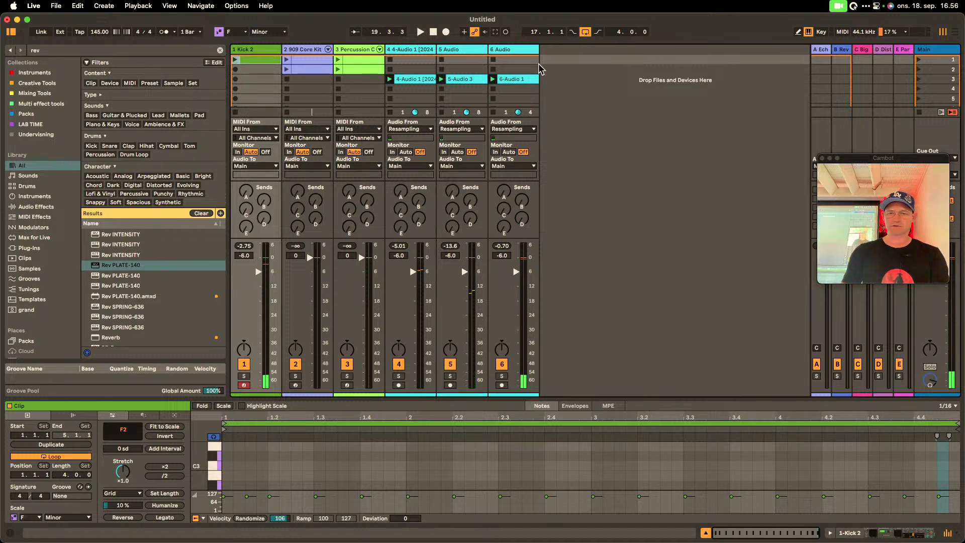
pyautogui.click(528, 80)
pyautogui.press('Delete')
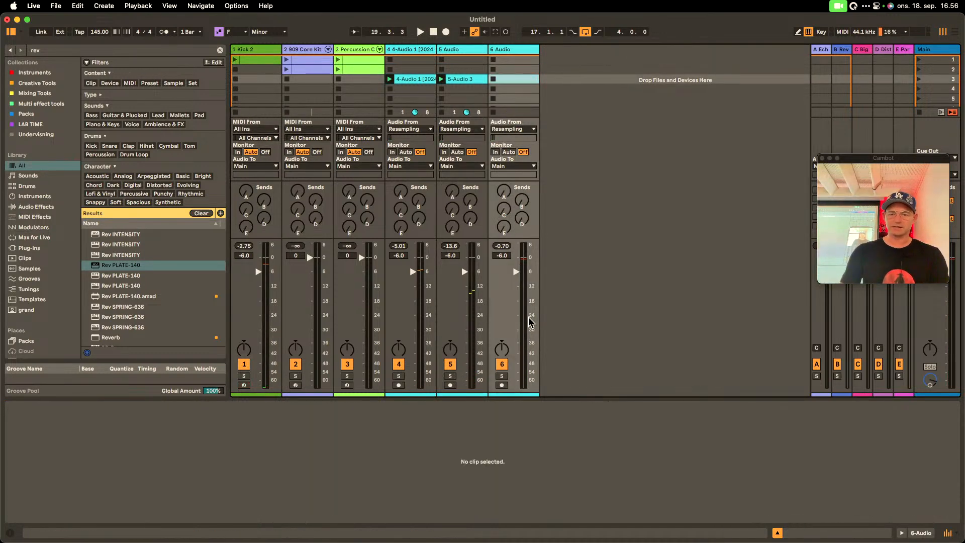
# - Record the combined output of tracks 4 and 5 into track 6's third slot and set its loop length to 2.0.0
pyautogui.click(501, 385)
pyautogui.click(493, 80)
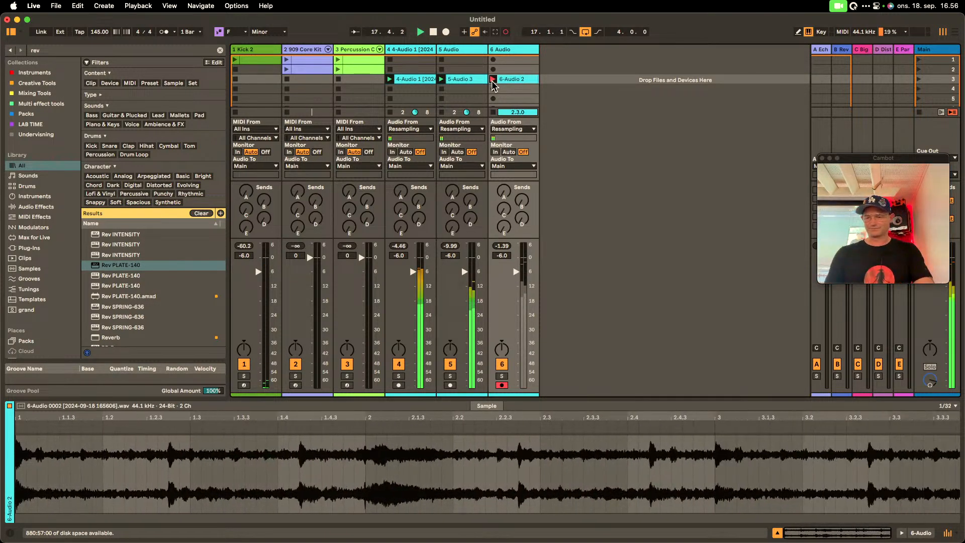
pyautogui.click(493, 80)
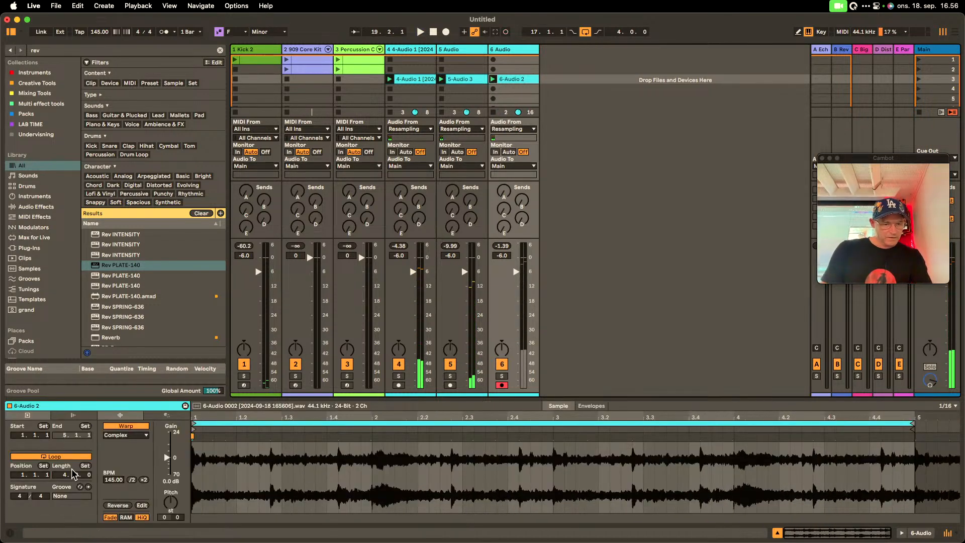
pyautogui.write('2')
pyautogui.press('Return')
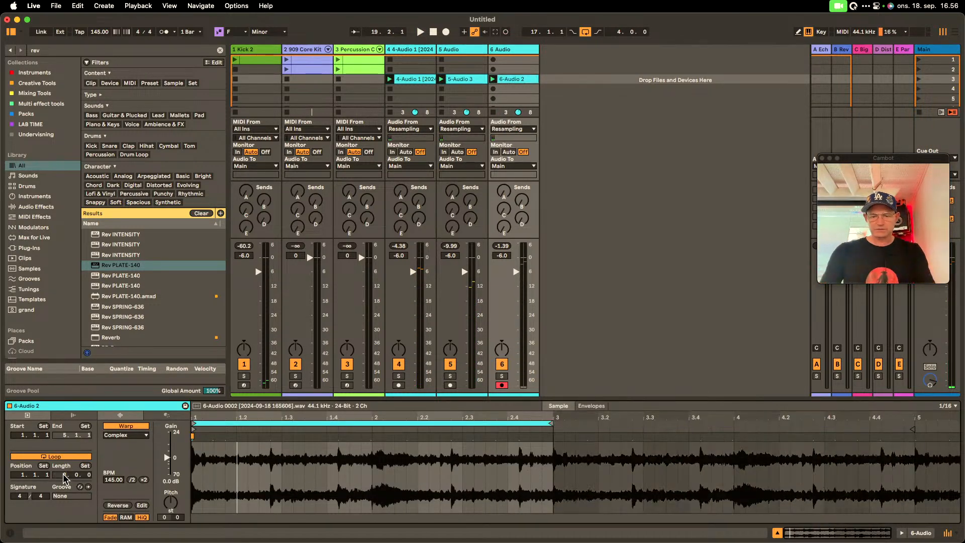
# - Delete audio tracks 5 and 4, keeping only the track with the combined recording
pyautogui.click(467, 49)
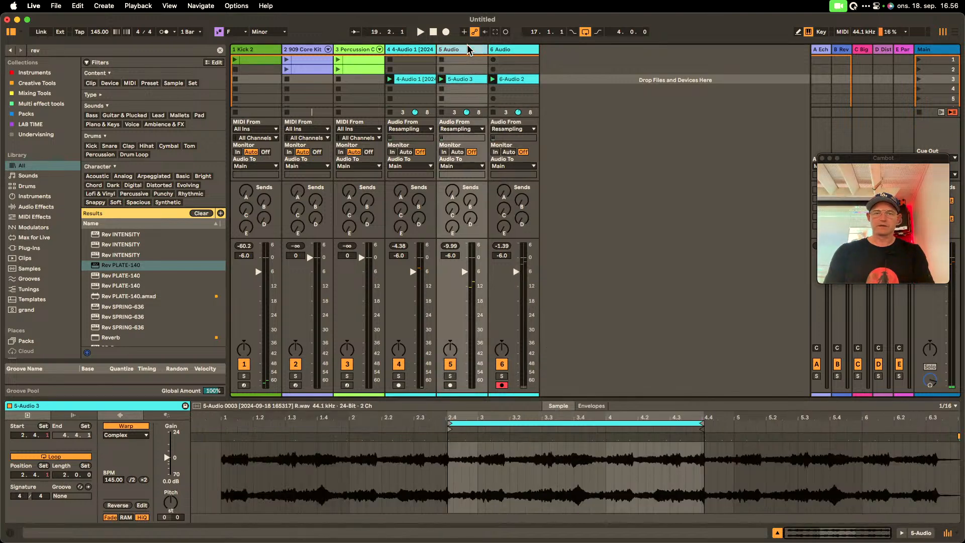
pyautogui.press('Delete')
pyautogui.click(418, 52)
pyautogui.press('Delete')
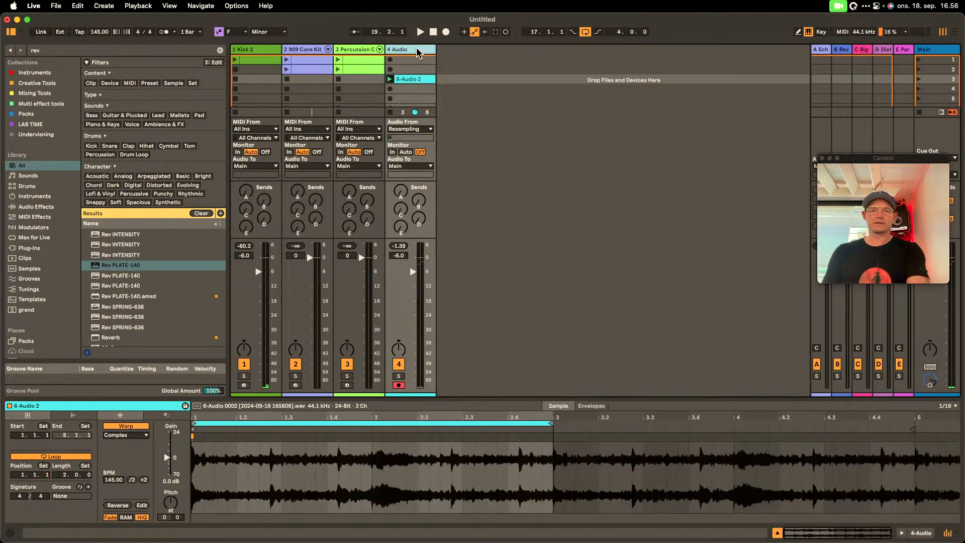
# - Play the combined recording and crop its sample to the two-bar loop
pyautogui.click(390, 79)
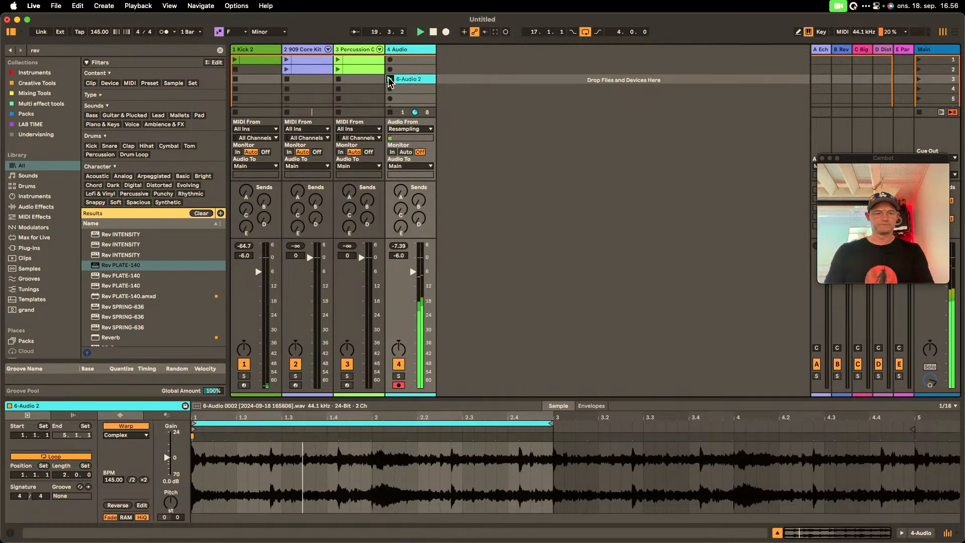
pyautogui.rightClick(401, 463)
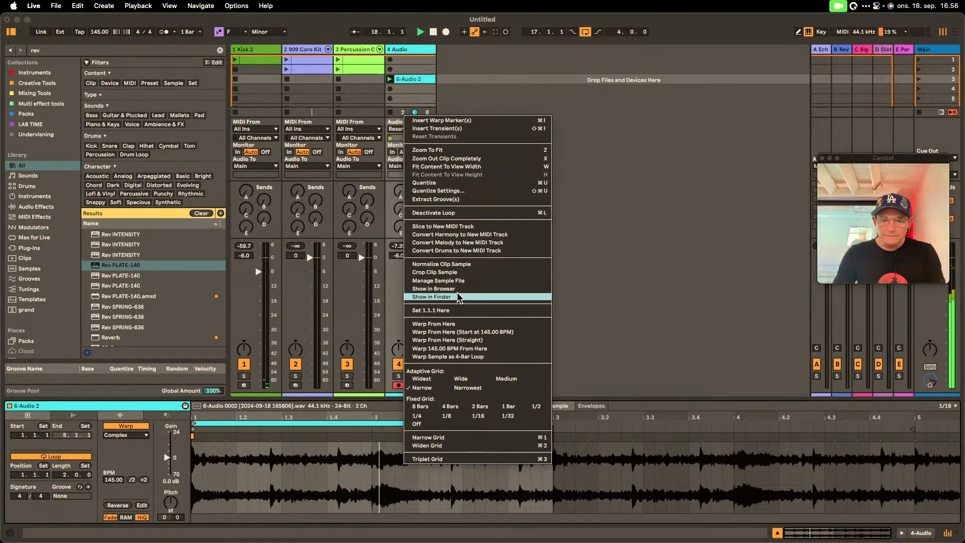
pyautogui.click(461, 272)
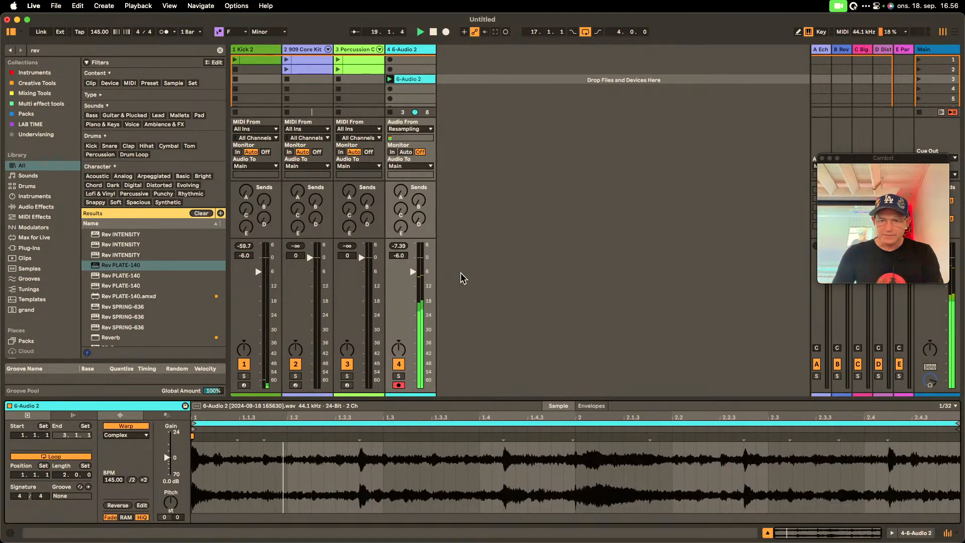
# - Launch the second percussion and 909 clips, lowering the percussion track to -5.7 dB and audio track 4 to about -16 dB
pyautogui.click(339, 70)
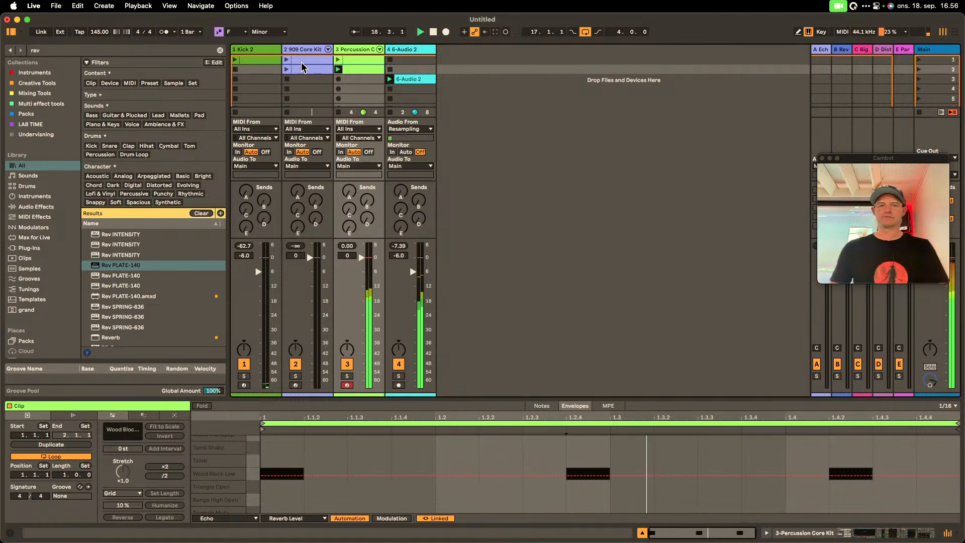
pyautogui.click(287, 69)
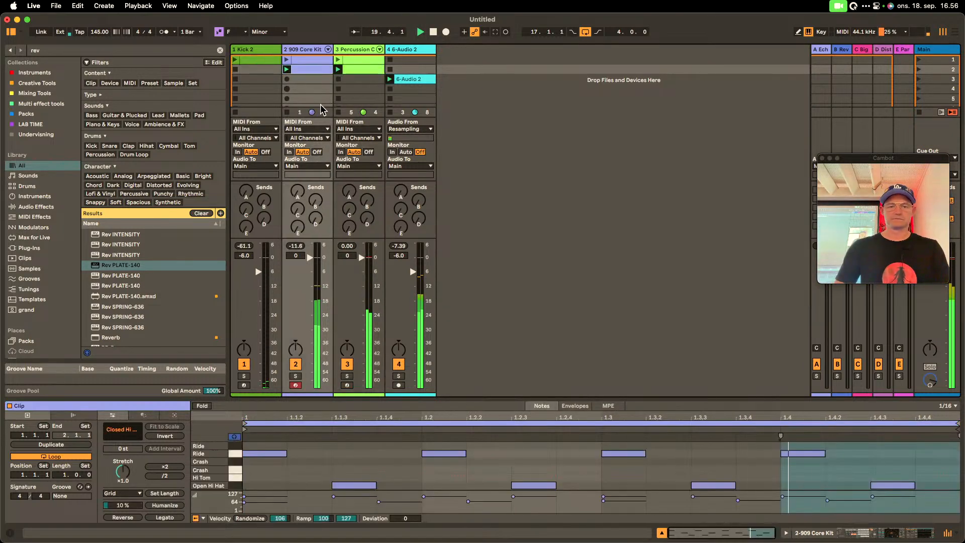
pyautogui.moveTo(361, 258); pyautogui.dragTo(363, 272)
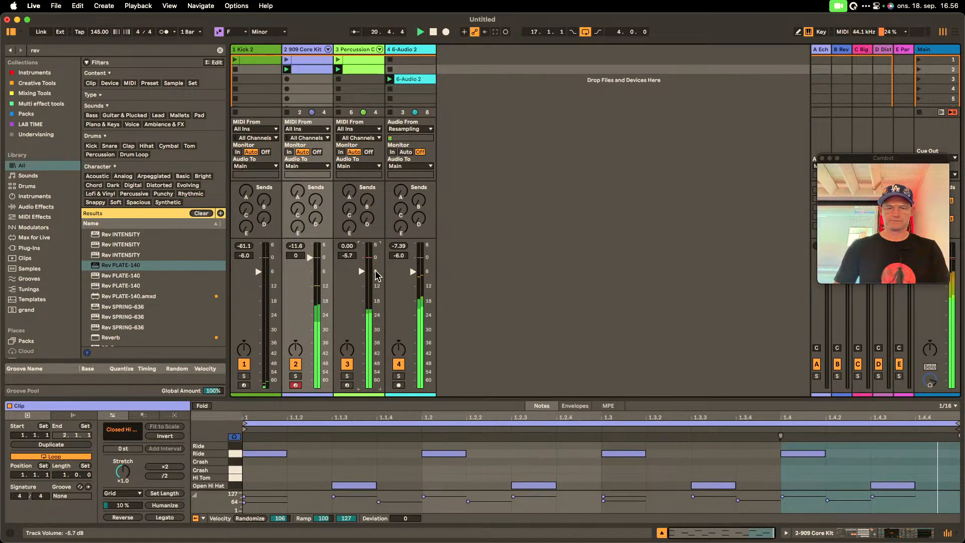
pyautogui.moveTo(413, 271); pyautogui.dragTo(413, 297)
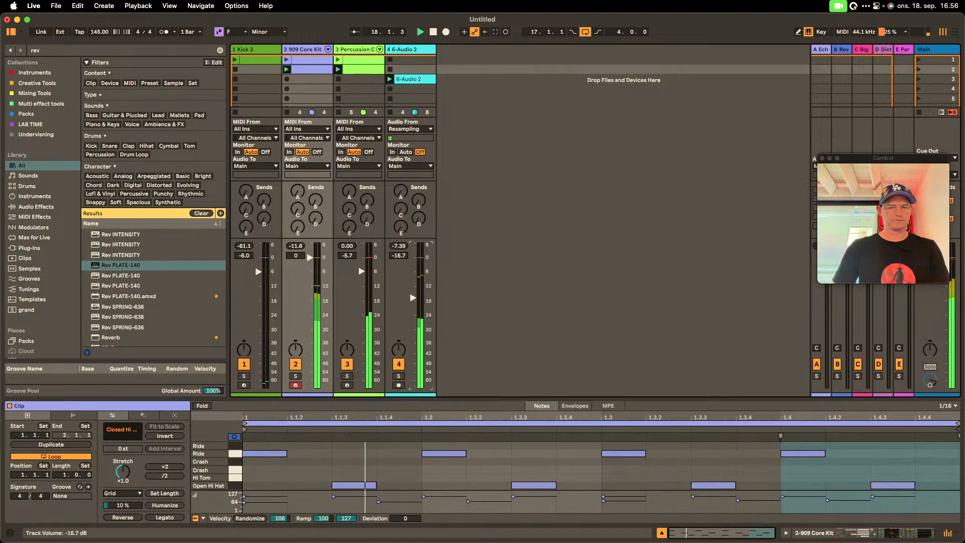
# - Launch the kick clip and set the percussion track volume to -5.0 dB and the kick track volume to -12.0 dB
pyautogui.click(235, 60)
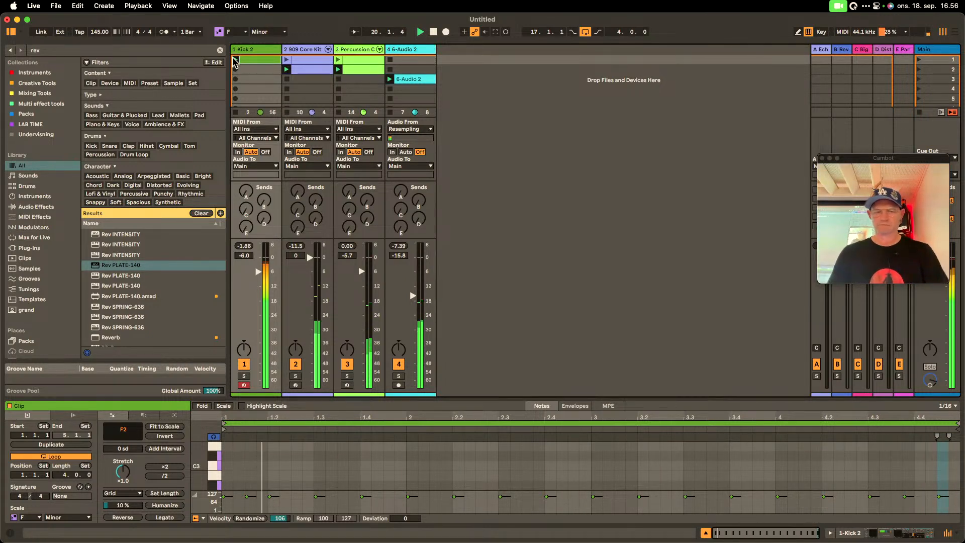
pyautogui.moveTo(363, 272)
pyautogui.mouseDown()
pyautogui.moveTo(361, 260)
pyautogui.moveTo(361, 270)
pyautogui.mouseUp()
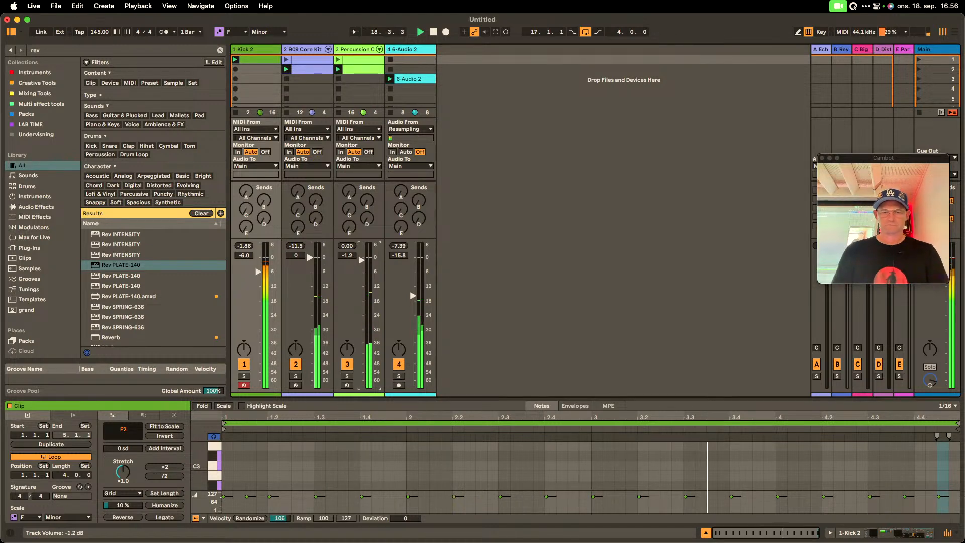
pyautogui.moveTo(265, 267); pyautogui.dragTo(265, 281)
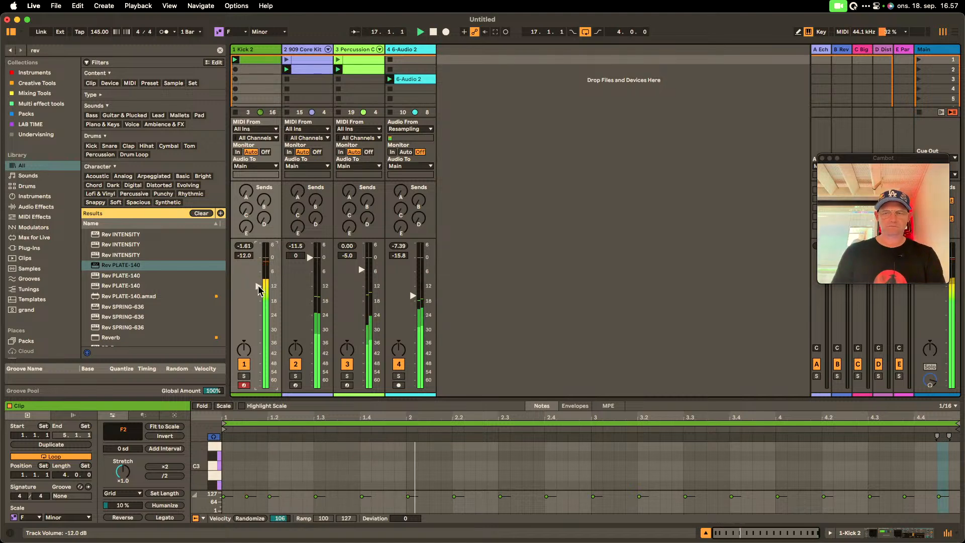
# - Set the gain of the smartLimit limiter on the Main track to about 7.9 dB and close its window
pyautogui.click(954, 54)
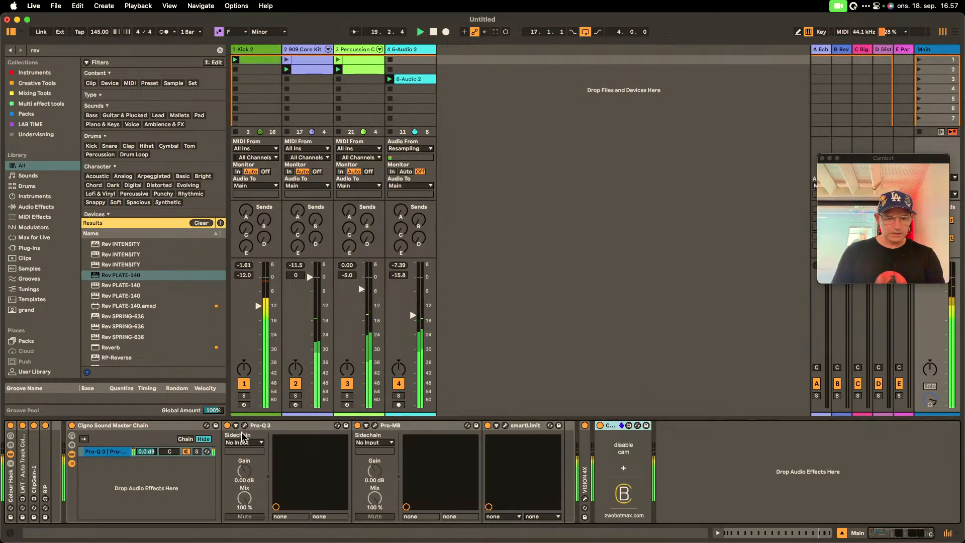
pyautogui.click(505, 426)
pyautogui.moveTo(194, 273); pyautogui.dragTo(193, 228)
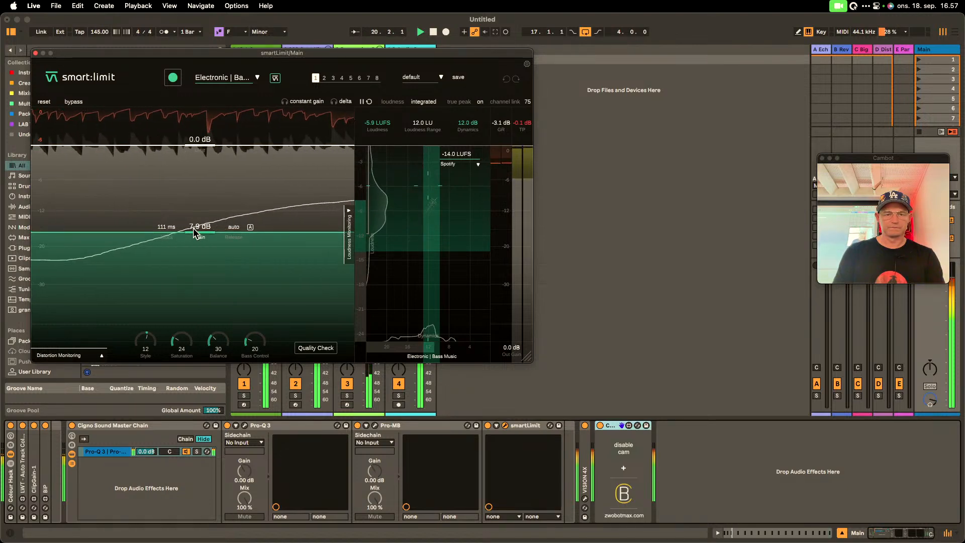
pyautogui.click(36, 52)
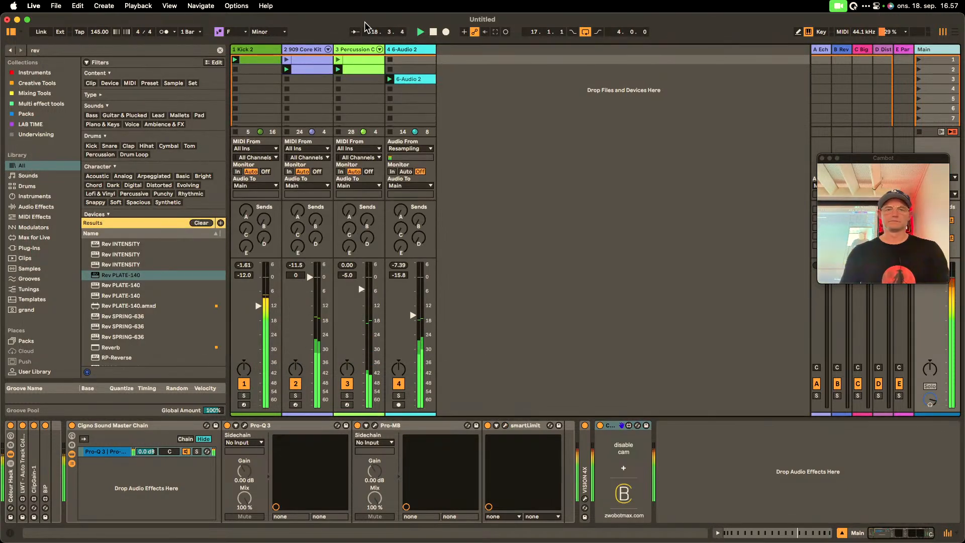
# - Stop the resampled clip on track 4 and play the kick, 909 and percussion clips without it
pyautogui.click(411, 47)
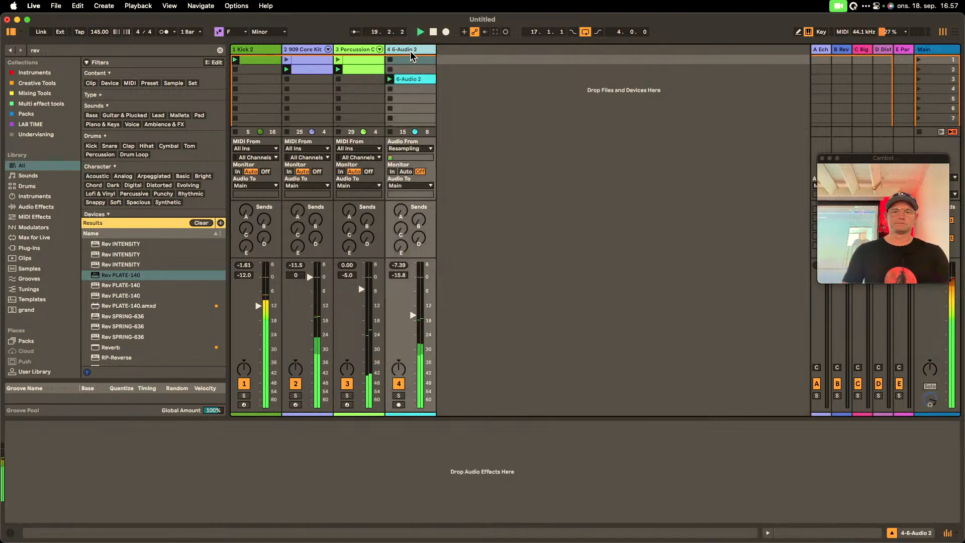
pyautogui.click(251, 47)
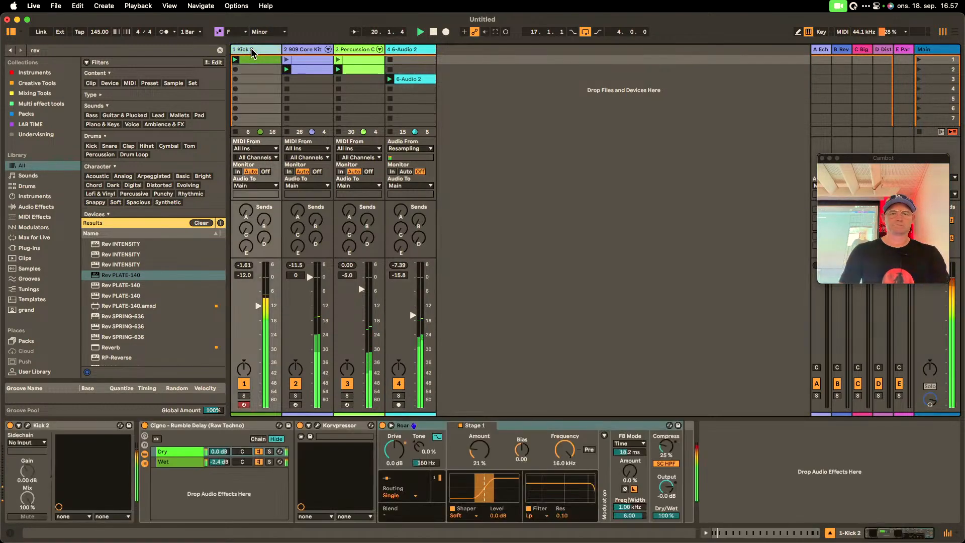
pyautogui.click(389, 90)
pyautogui.press('space')
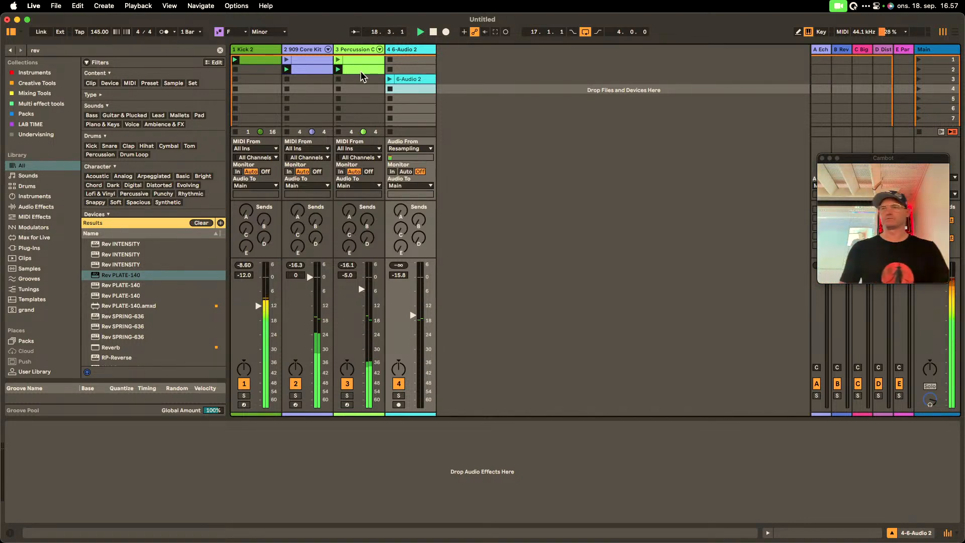
# - Stop playback, solo audio track 4 and launch its resampled clip
pyautogui.press('space')
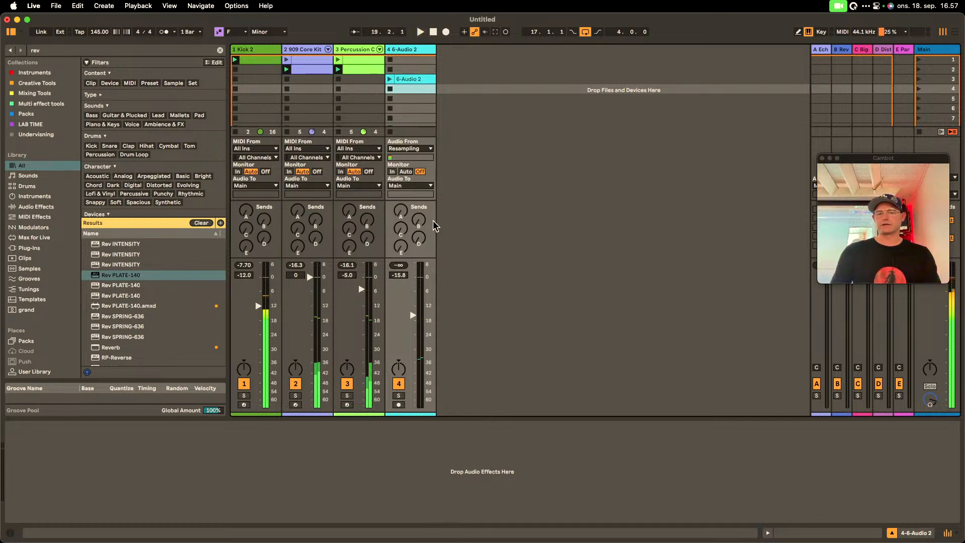
pyautogui.click(400, 396)
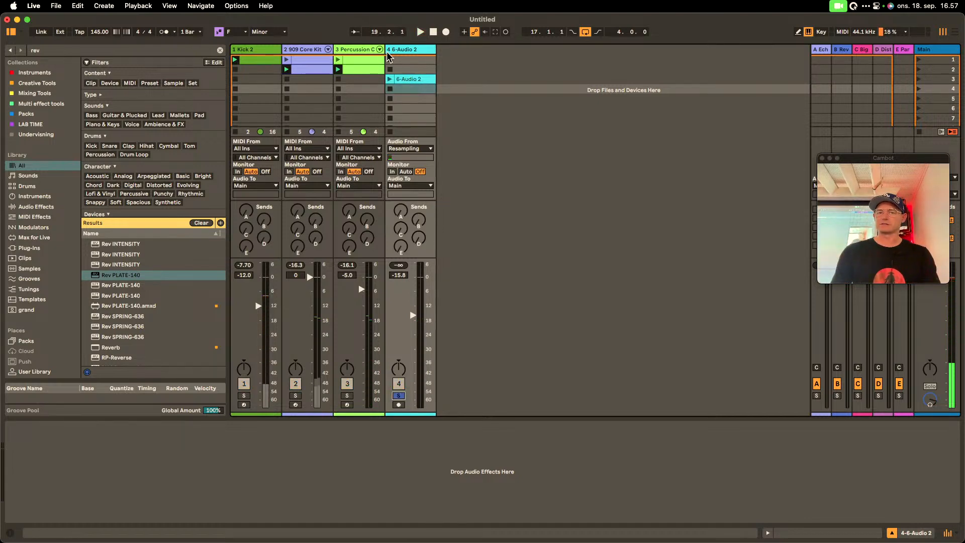
pyautogui.click(389, 79)
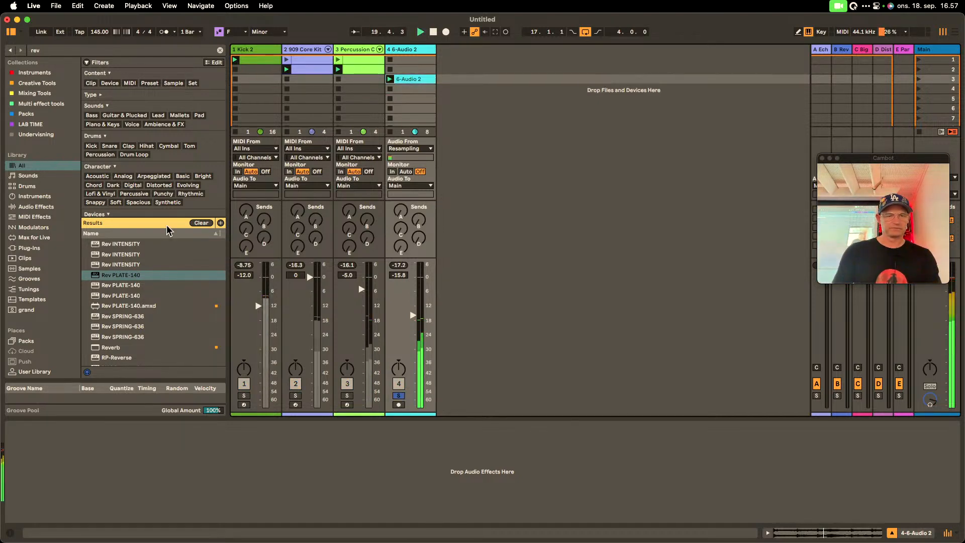
# - Add the transient master device from the Mixing Tools collection to audio track 4
pyautogui.scroll(10, 120, 285)
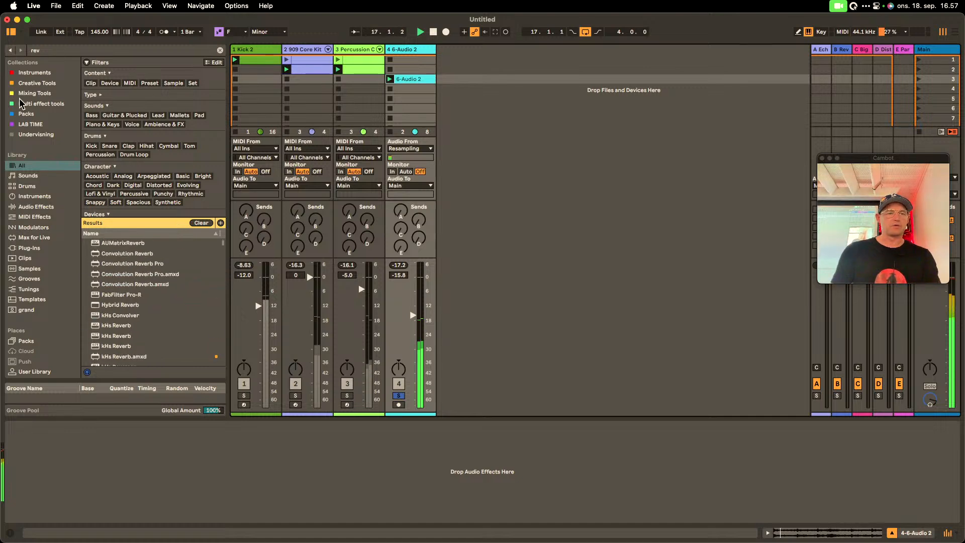
pyautogui.click(35, 93)
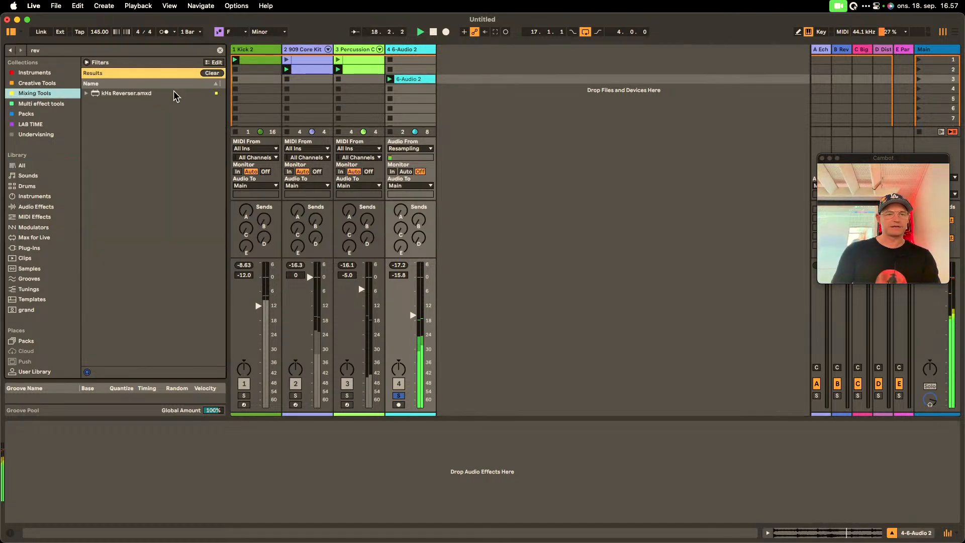
pyautogui.click(219, 51)
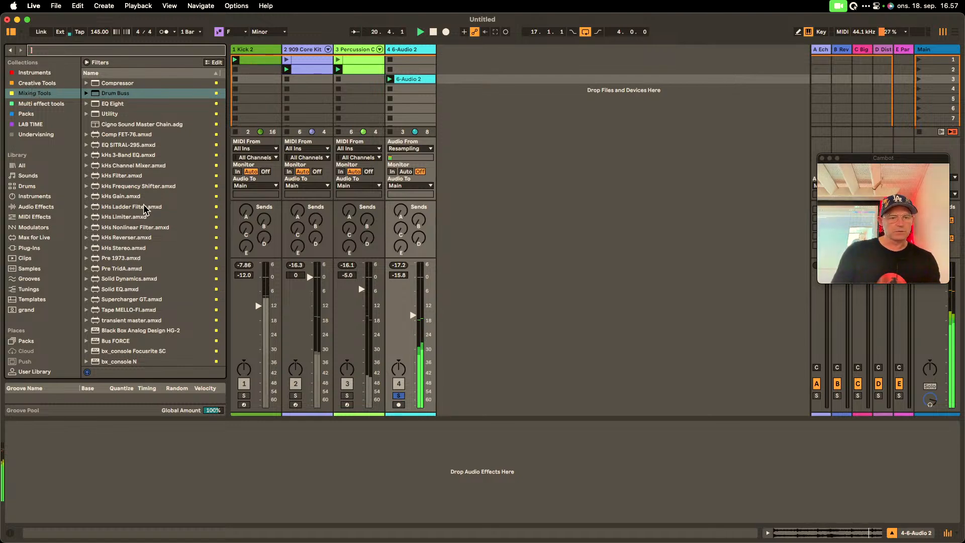
pyautogui.moveTo(129, 319); pyautogui.dragTo(401, 95)
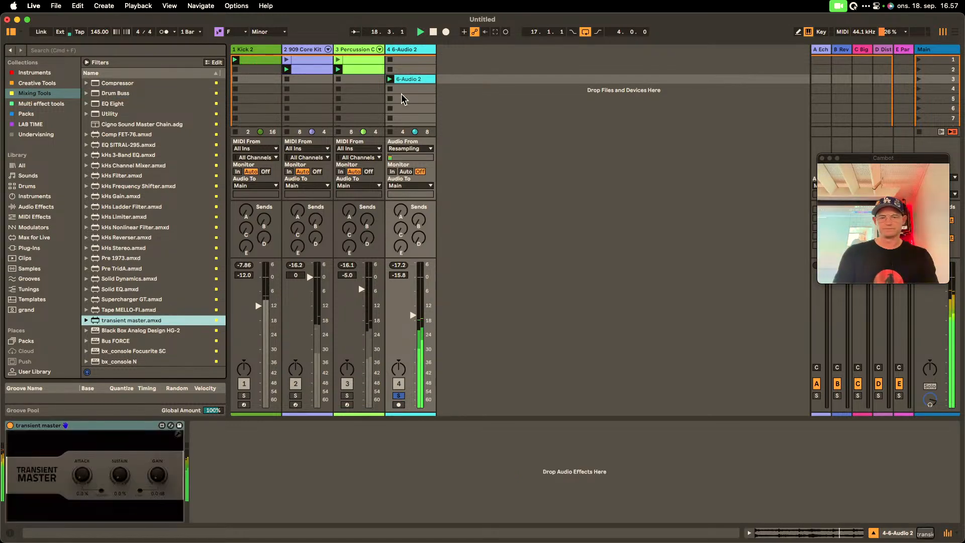
# - Set transient master's Attack to 39.4% and Sustain to -91.9%, raise track 4's volume to -13.0 dB, and stop playback
pyautogui.click(126, 473)
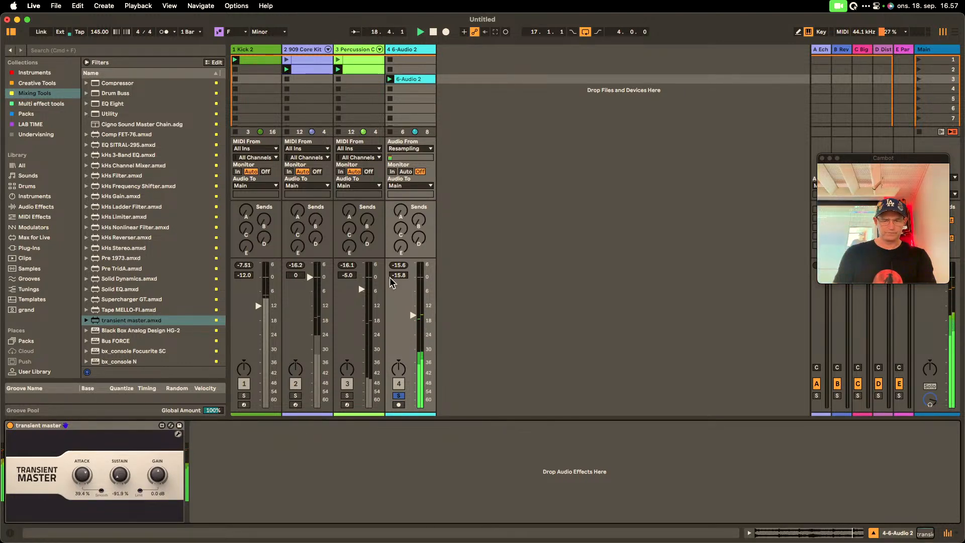
pyautogui.moveTo(411, 318); pyautogui.dragTo(412, 309)
pyautogui.press('space')
# - Add the Gatekeeper plug-in from the Creative Tools collection after transient master on audio track 4
pyautogui.click(37, 104)
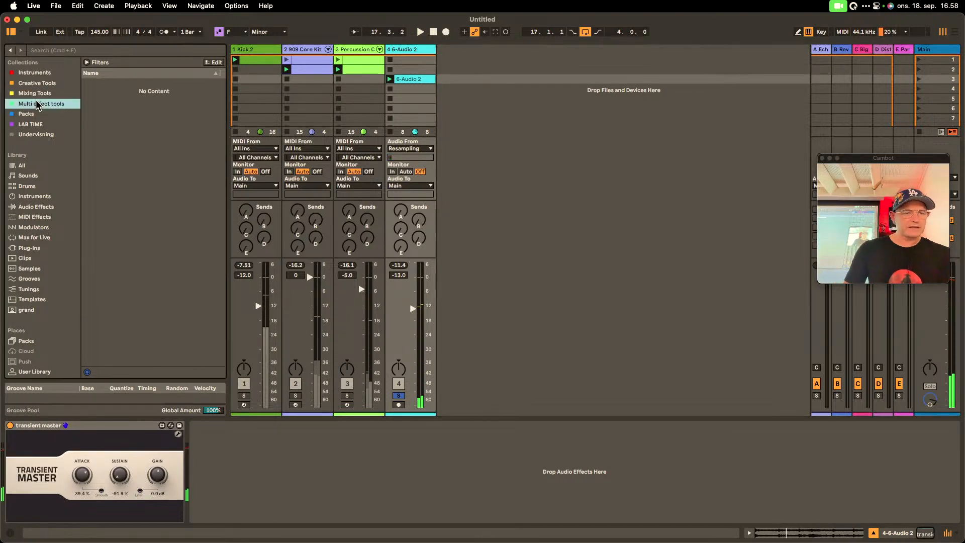
pyautogui.click(39, 83)
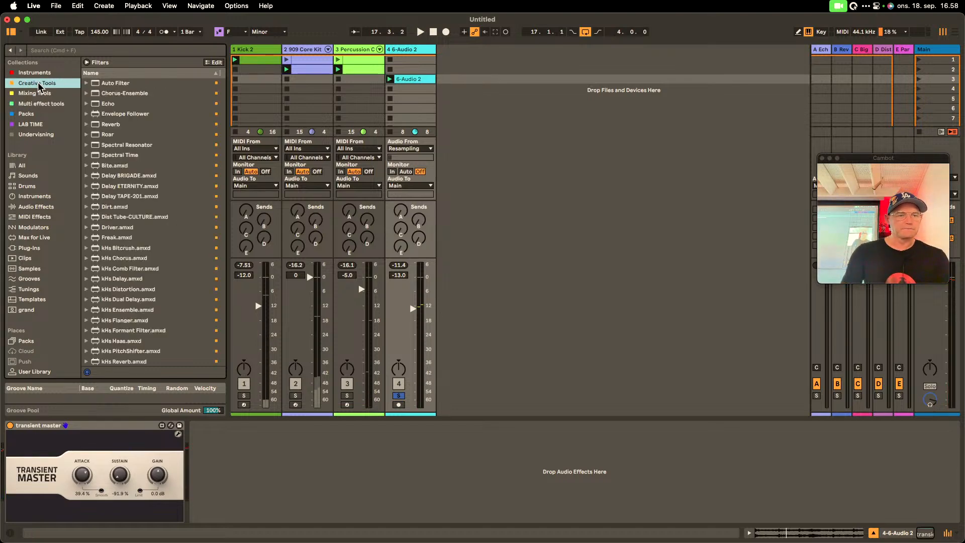
pyautogui.scroll(-10, 162, 173)
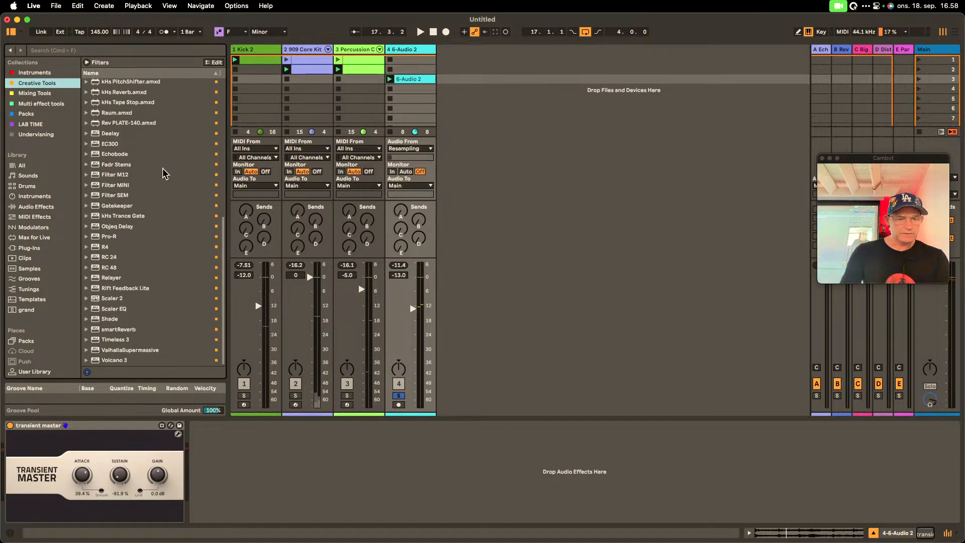
pyautogui.click(118, 206)
pyautogui.moveTo(118, 206); pyautogui.dragTo(257, 454)
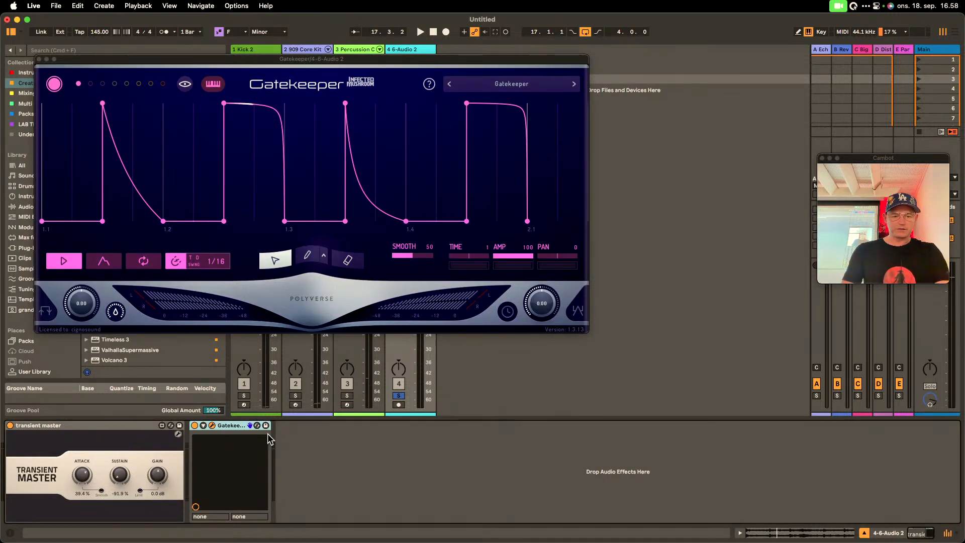
# - Play the clip and audition Gatekeeper's Rhythmic presets from Dramatic Rev onward, settling on Slick tight
pyautogui.press('space')
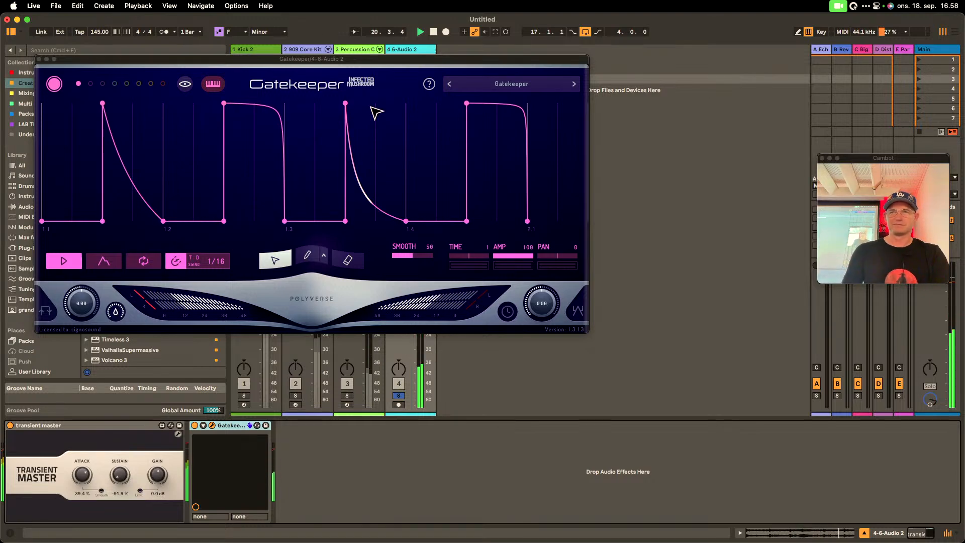
pyautogui.click(511, 84)
pyautogui.moveTo(503, 133)
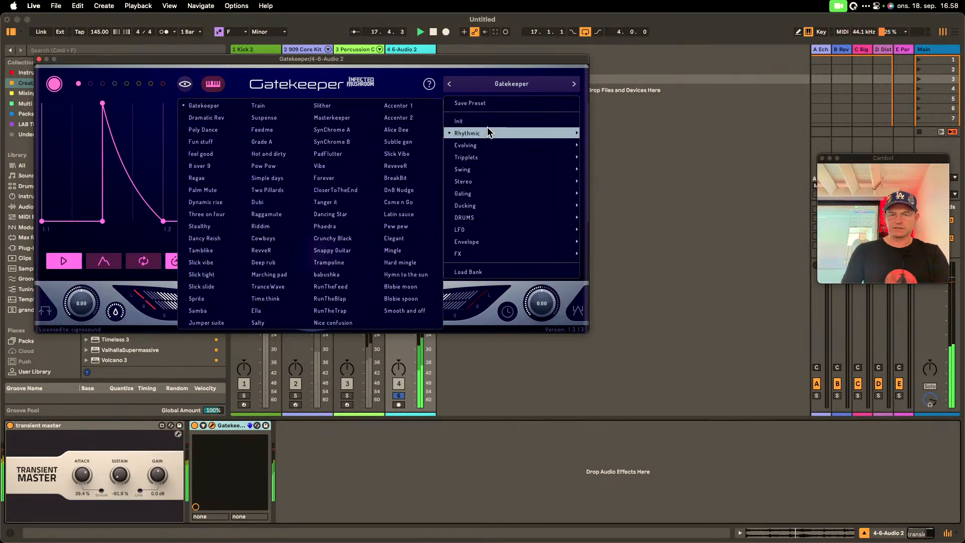
pyautogui.click(226, 119)
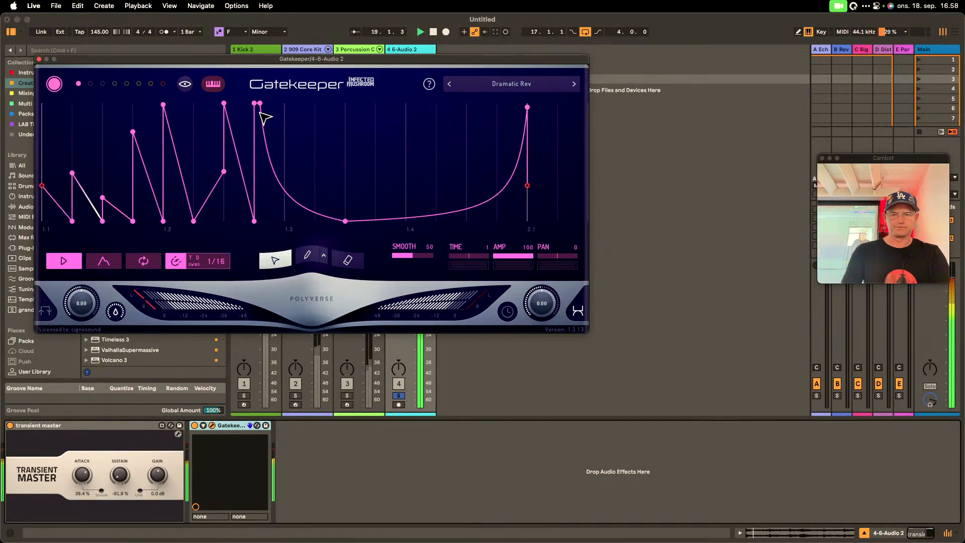
pyautogui.click(574, 85)
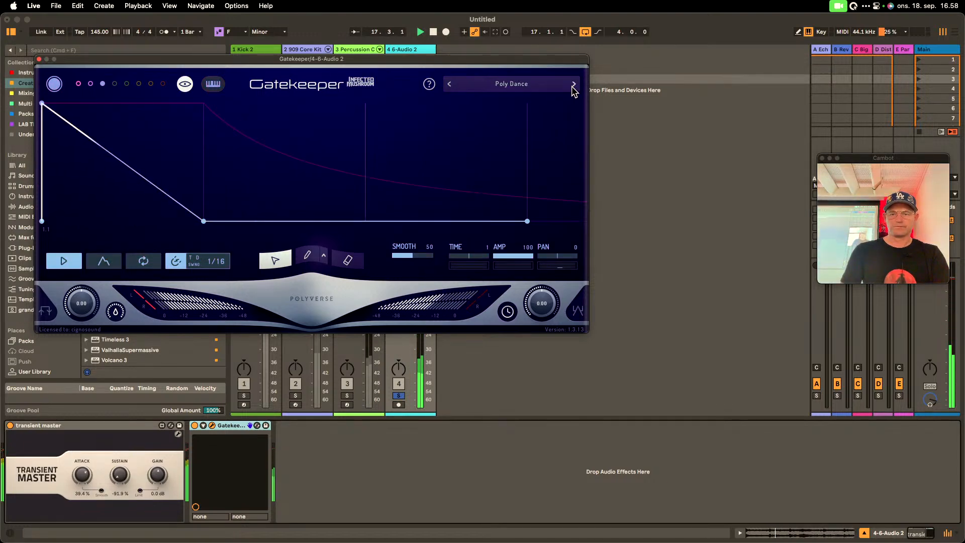
pyautogui.click(574, 85)
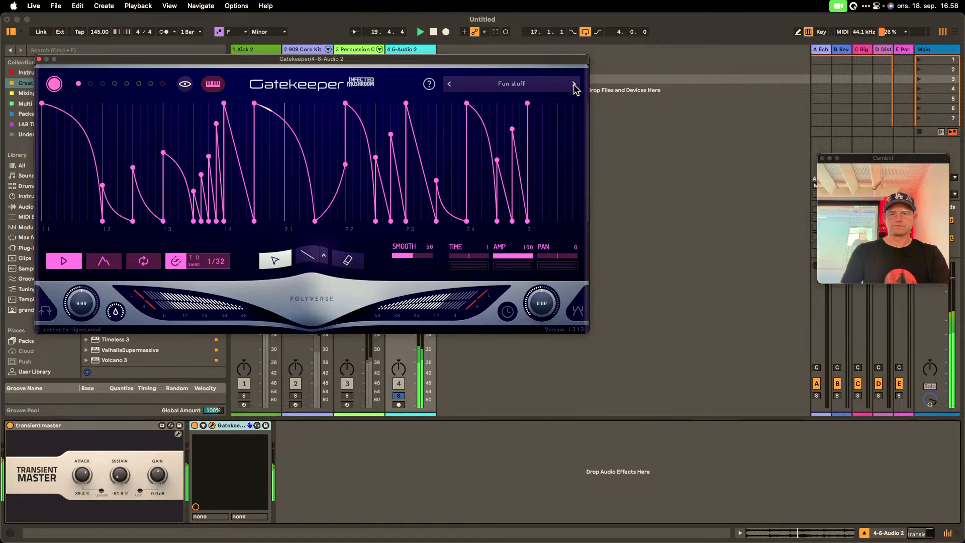
pyautogui.click(574, 84)
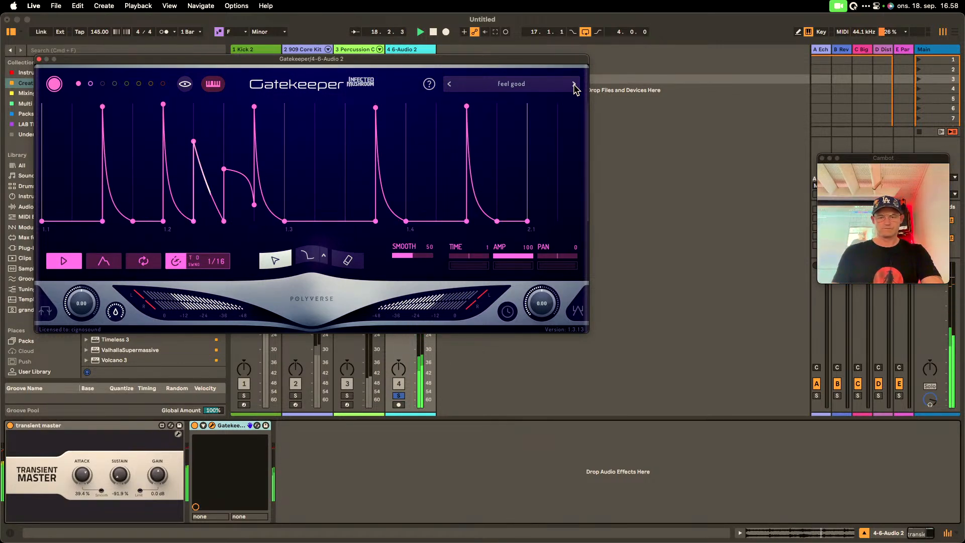
pyautogui.click(574, 85)
pyautogui.click(574, 85)
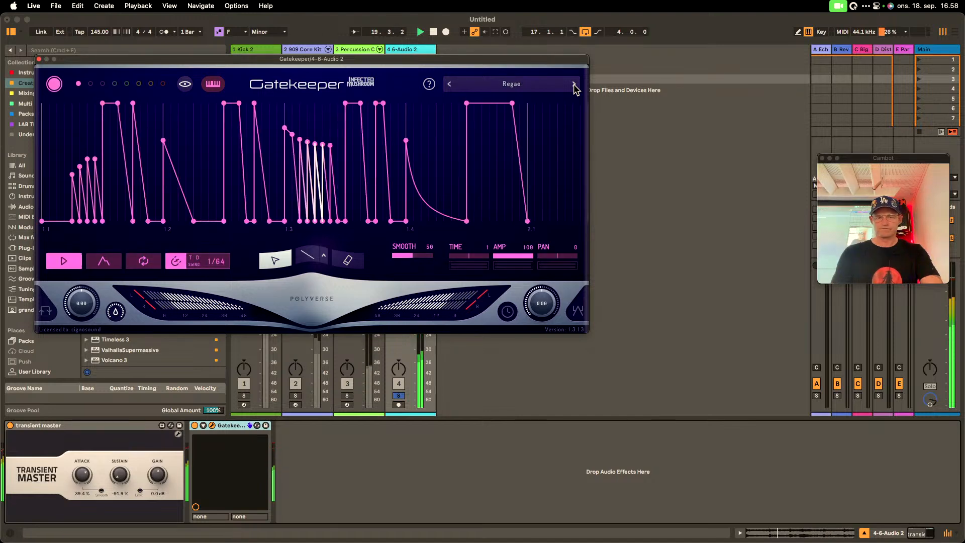
pyautogui.click(574, 84)
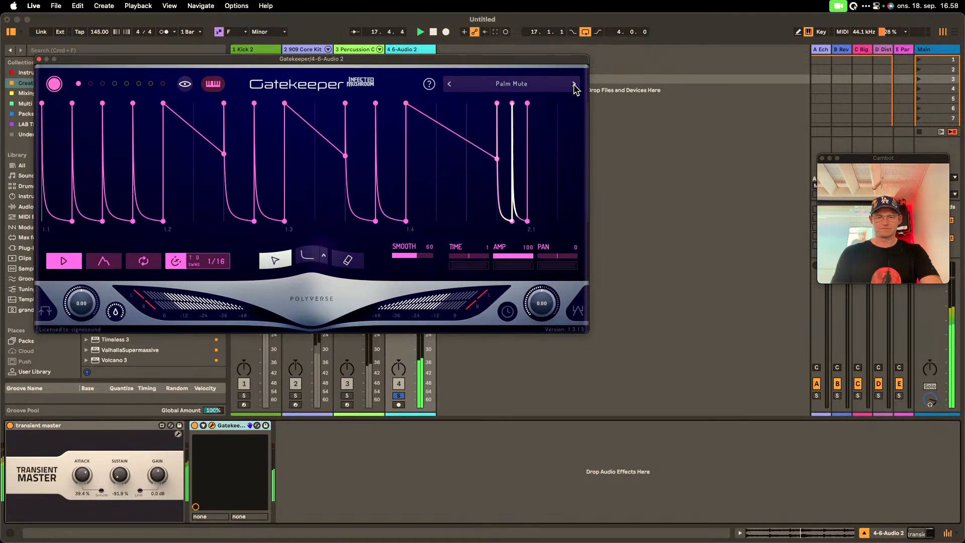
pyautogui.click(574, 84)
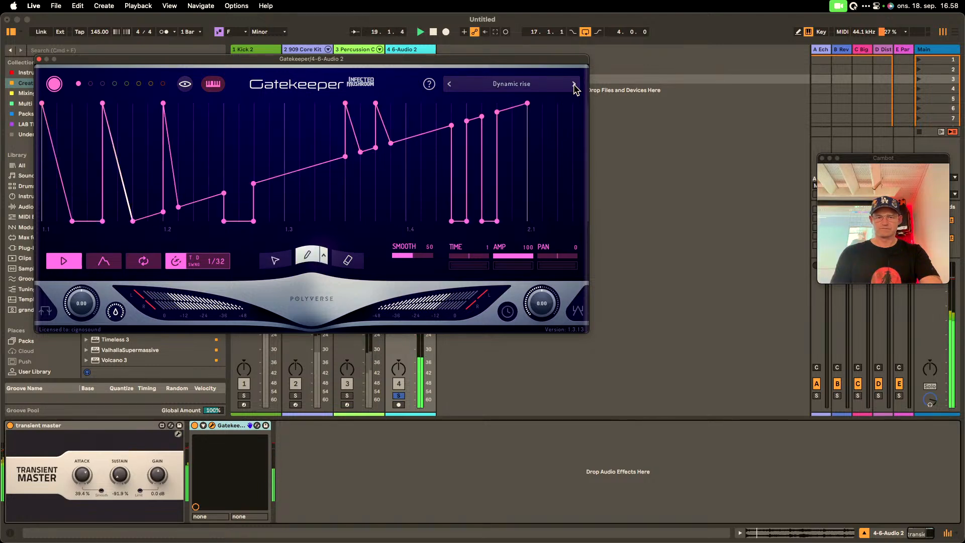
pyautogui.click(575, 85)
pyautogui.click(574, 85)
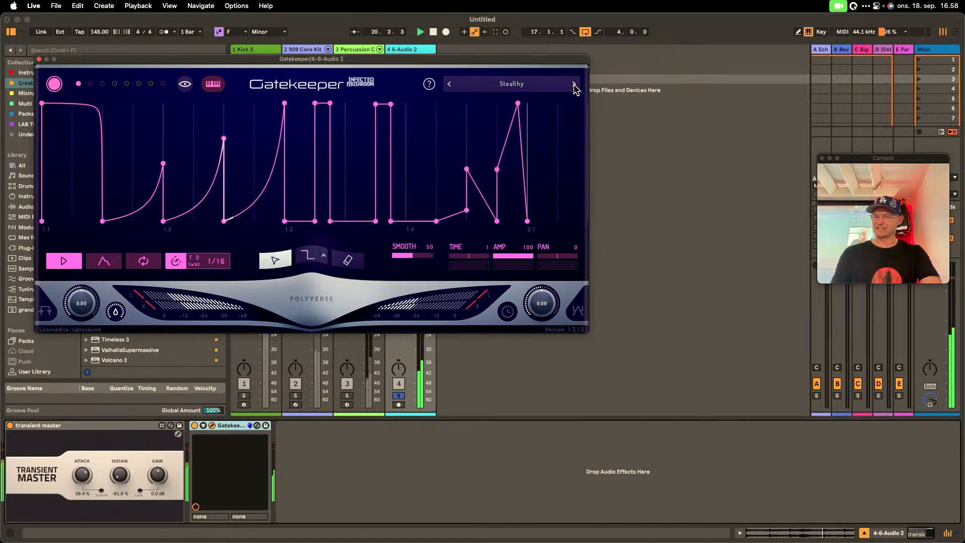
pyautogui.click(575, 85)
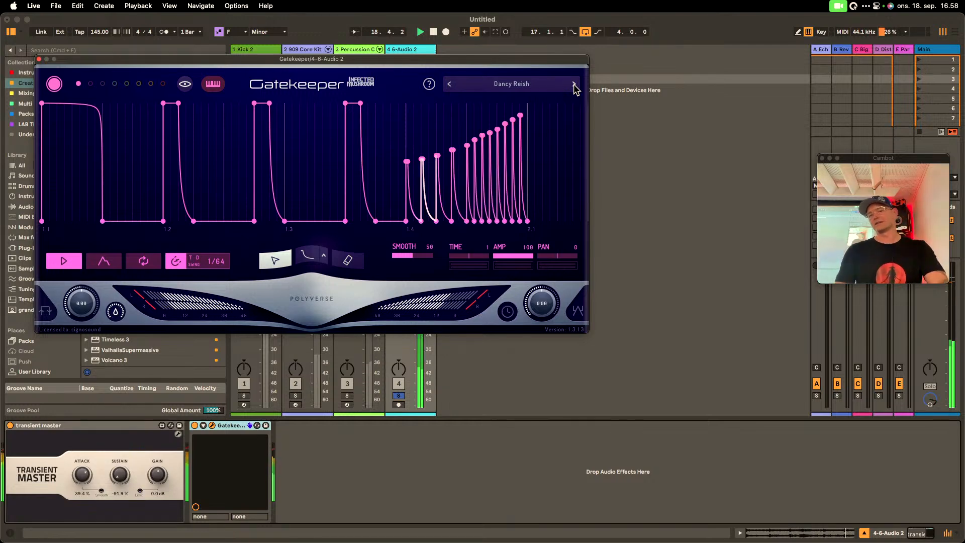
pyautogui.click(574, 85)
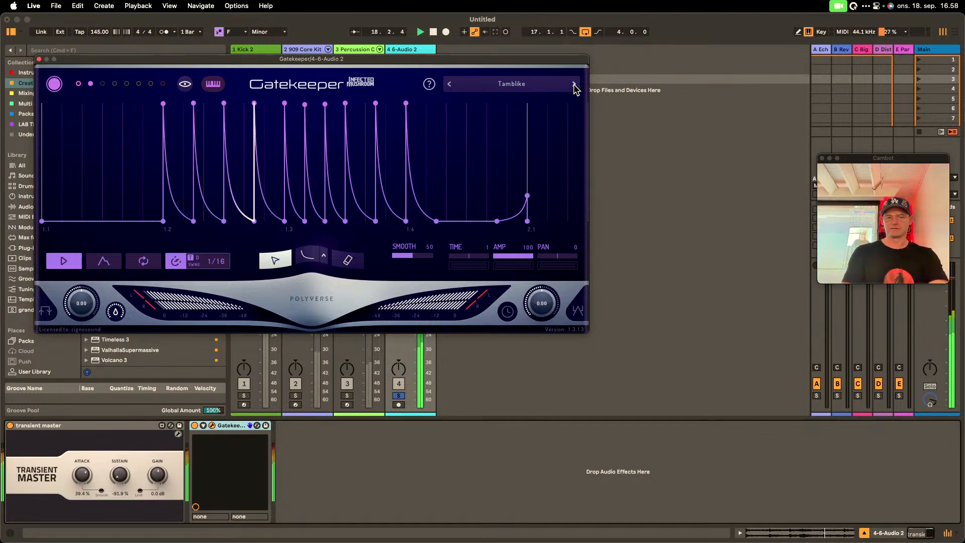
pyautogui.click(574, 84)
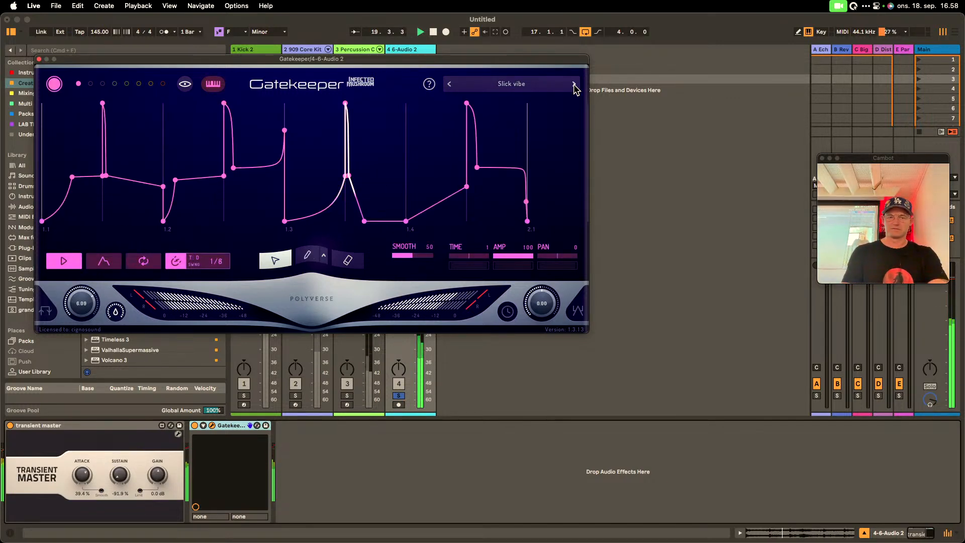
pyautogui.click(574, 84)
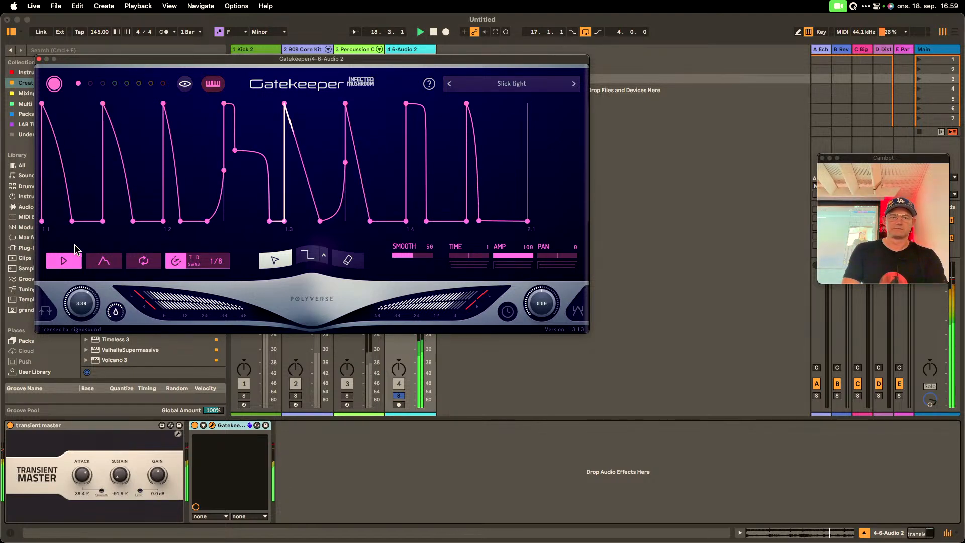
# - Close the Gatekeeper window and unsolo track 4 to play it with the other tracks
pyautogui.click(39, 59)
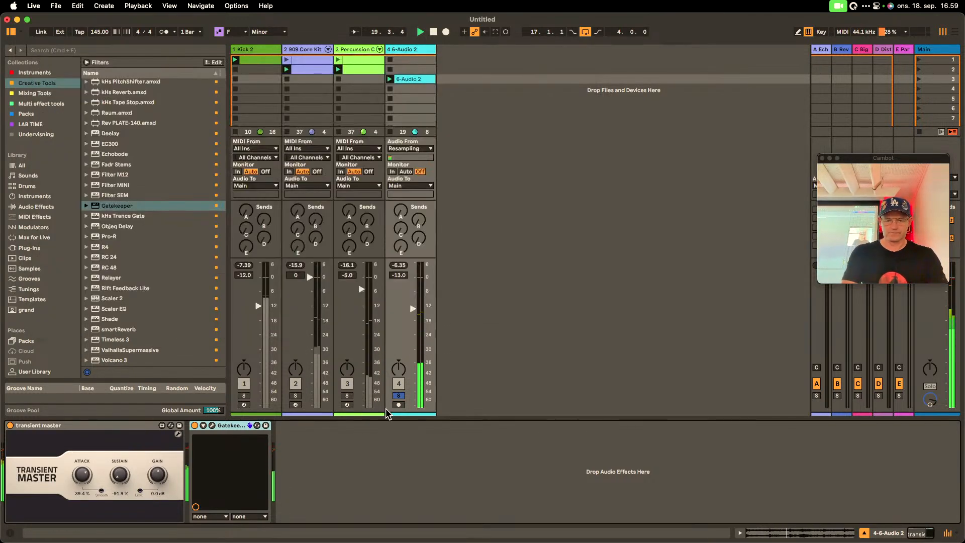
pyautogui.click(399, 396)
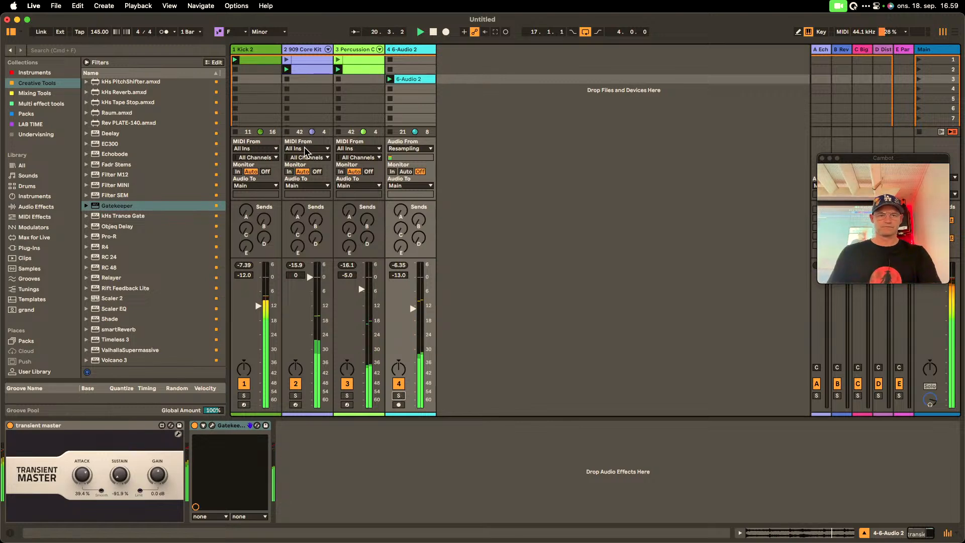
# - On the kick track's Roar device, set the Amount to 25% and the routing to Parallel
pyautogui.click(254, 49)
pyautogui.moveTo(479, 449)
pyautogui.mouseDown()
pyautogui.moveTo(479, 436)
pyautogui.moveTo(479, 448)
pyautogui.moveTo(472, 443)
pyautogui.mouseUp()
pyautogui.click(402, 496)
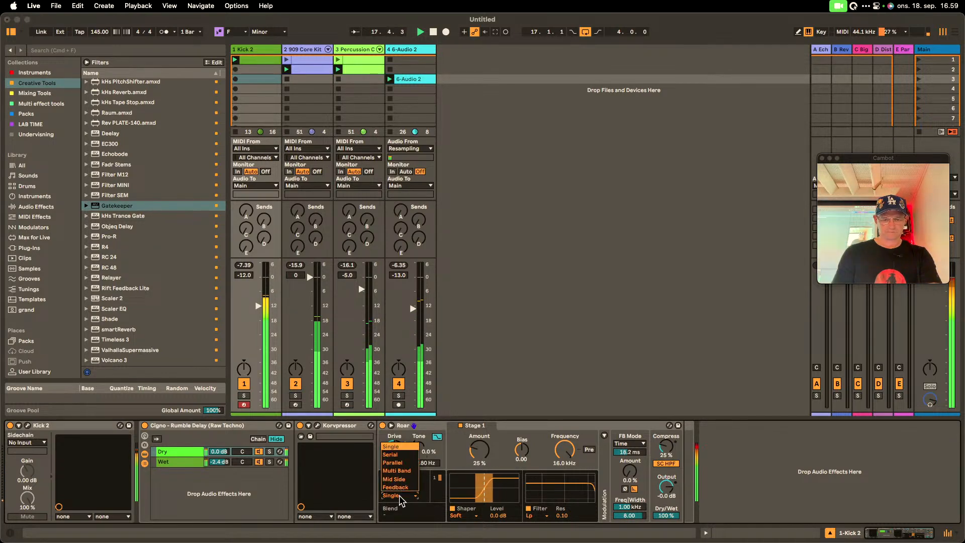
pyautogui.click(403, 462)
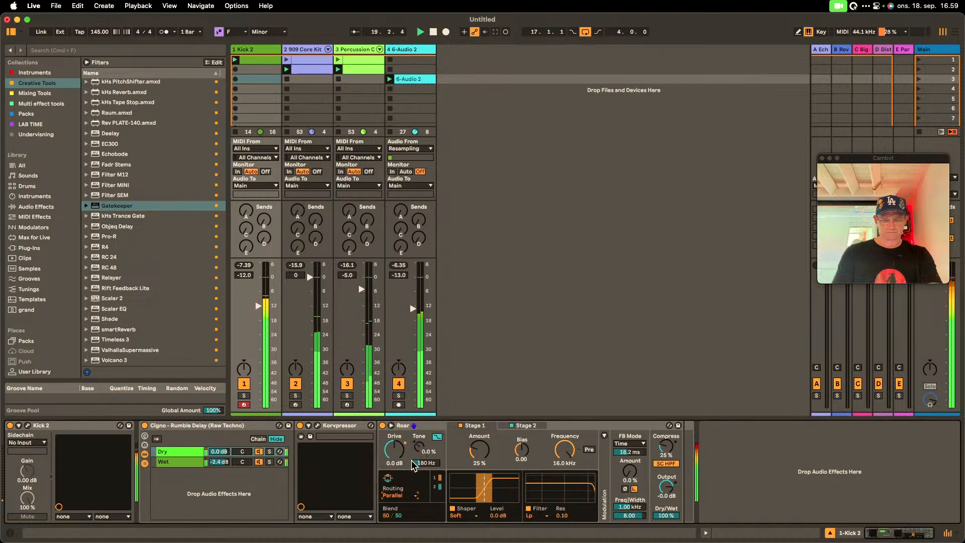
# - Set Roar's Stage 2 Amount to 37% and filter frequency to 294 Hz, and the Stage 1 filter frequency to 2.63 kHz
pyautogui.moveTo(481, 473); pyautogui.dragTo(482, 427)
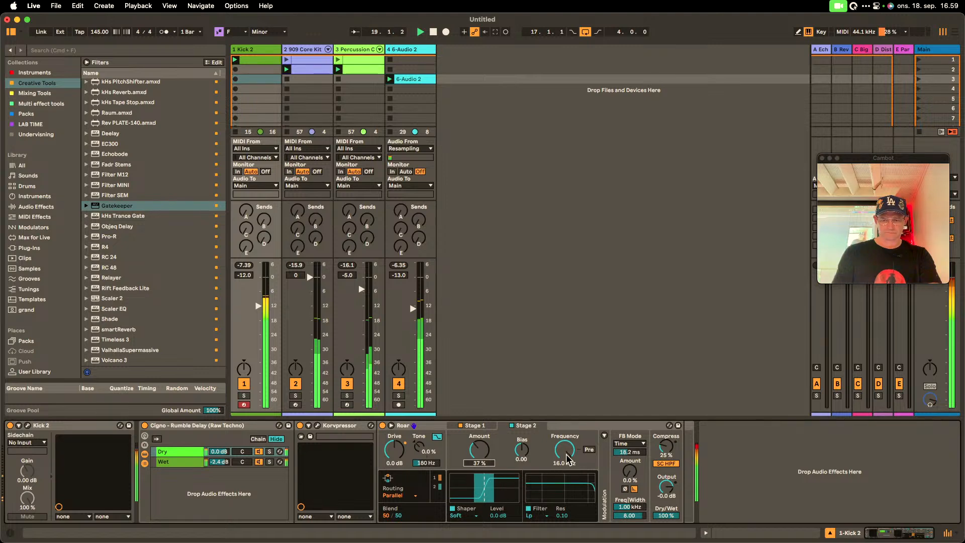
pyautogui.moveTo(565, 449); pyautogui.dragTo(565, 470)
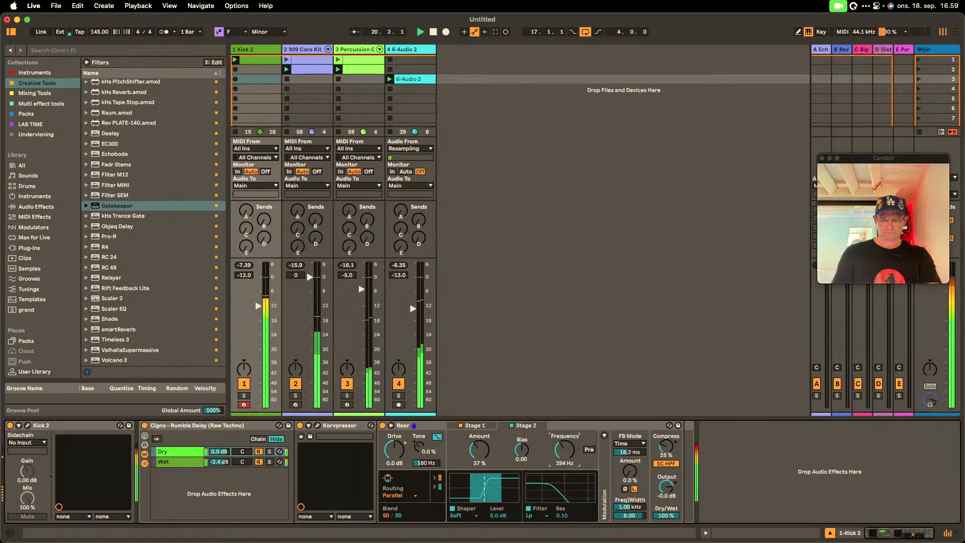
pyautogui.click(472, 425)
pyautogui.moveTo(564, 448); pyautogui.dragTo(565, 498)
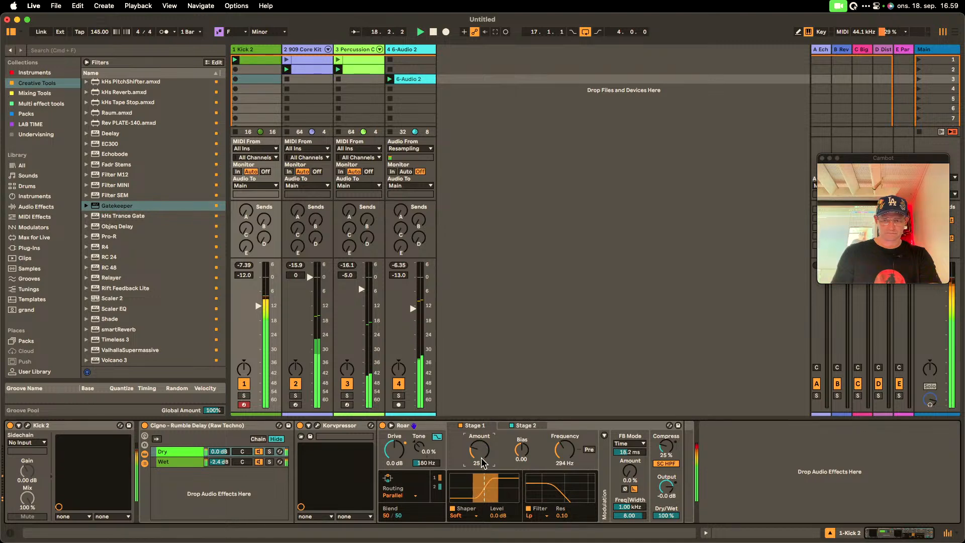
pyautogui.moveTo(565, 449); pyautogui.dragTo(565, 427)
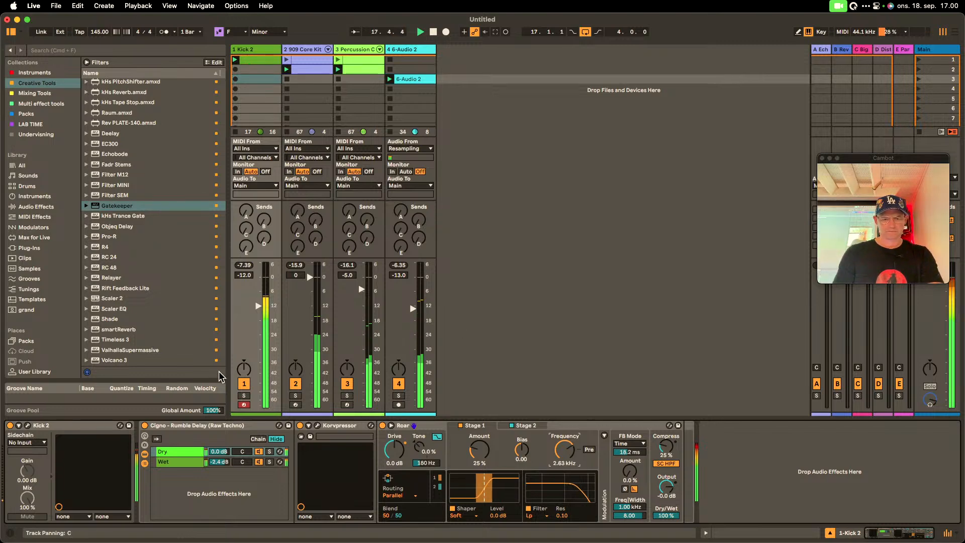
# - Switch off the Cigno - Rumble Delay (Raw Techno) rack on the kick track
pyautogui.click(144, 427)
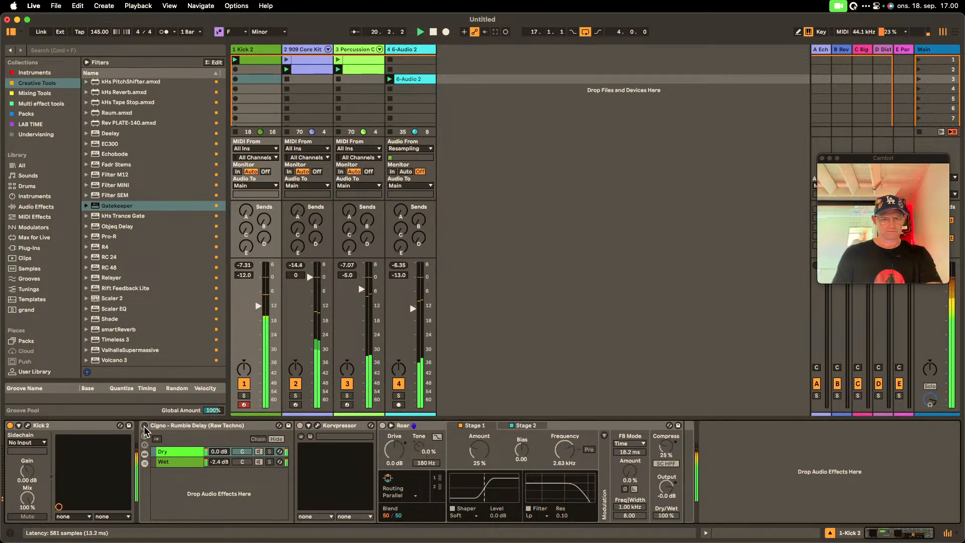
# - Switch the Cigno - Rumble Delay rack back on and set the 909 Core Kit track's volume to -4.0 dB
pyautogui.click(145, 426)
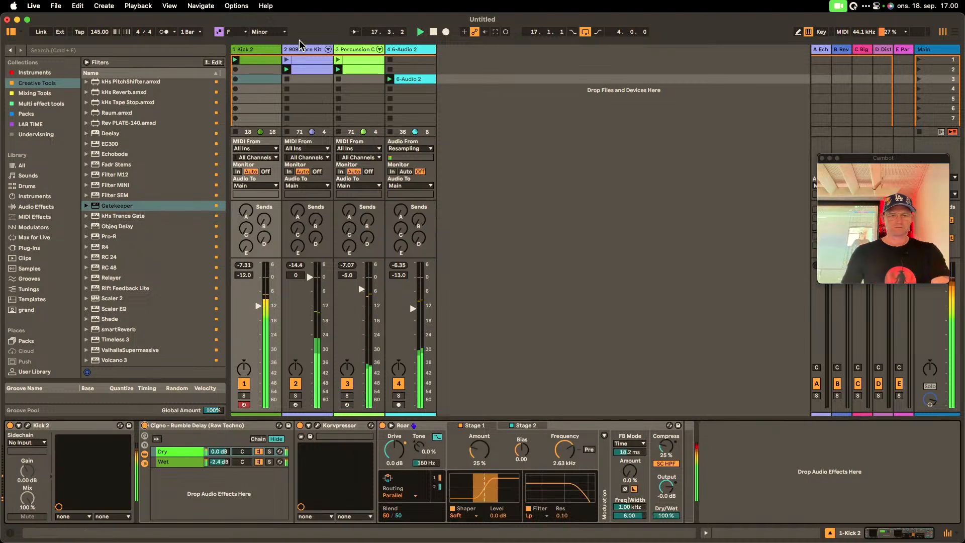
pyautogui.moveTo(309, 277); pyautogui.dragTo(310, 278)
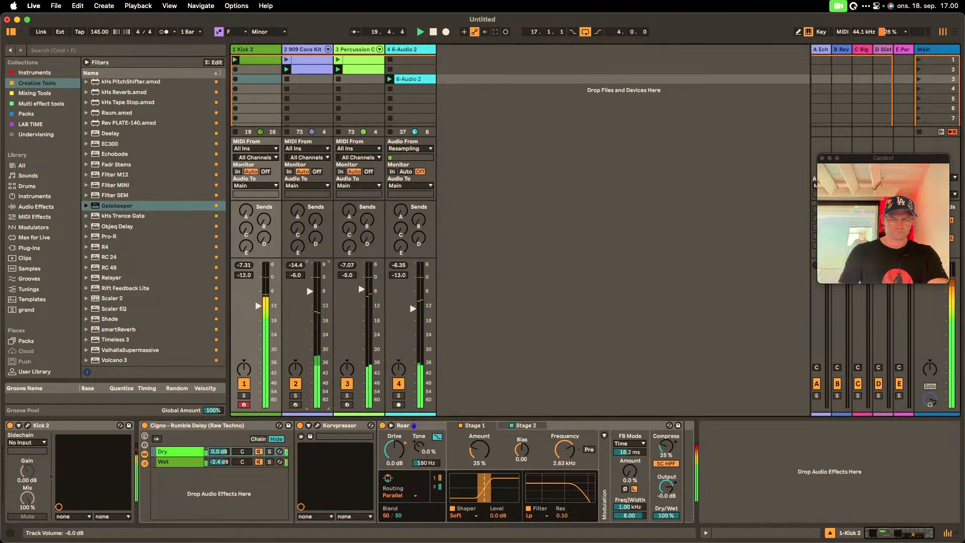
pyautogui.moveTo(309, 288); pyautogui.dragTo(310, 287)
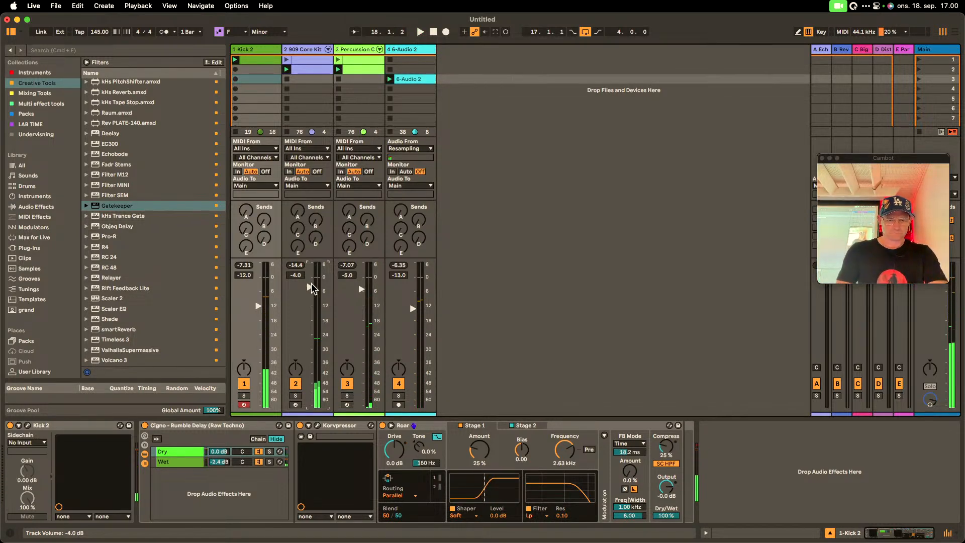
# - Move the 6-Audio 2 clip up to the first scene and rename the Kick 2 track as Kick + Rumble
pyautogui.moveTo(404, 79); pyautogui.dragTo(415, 61)
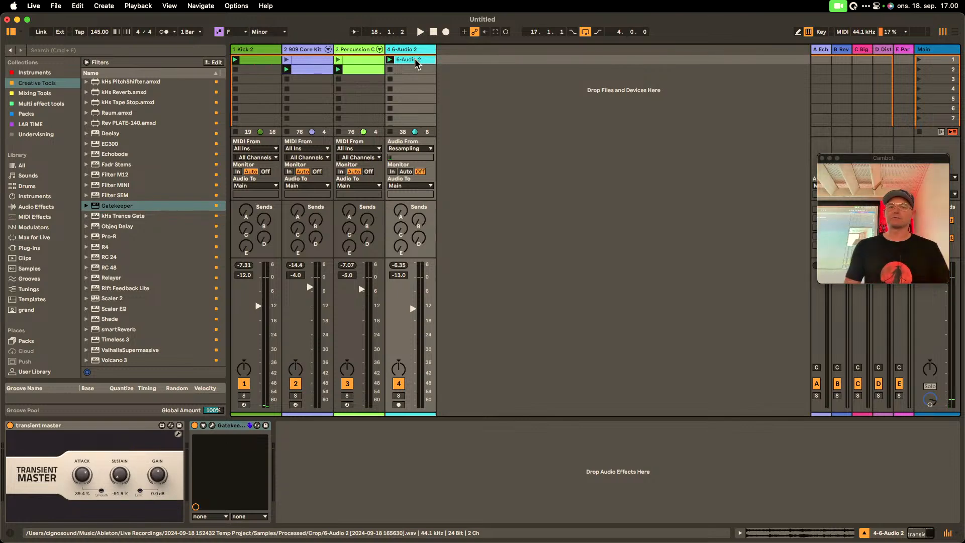
pyautogui.click(256, 53)
pyautogui.press('super+r')
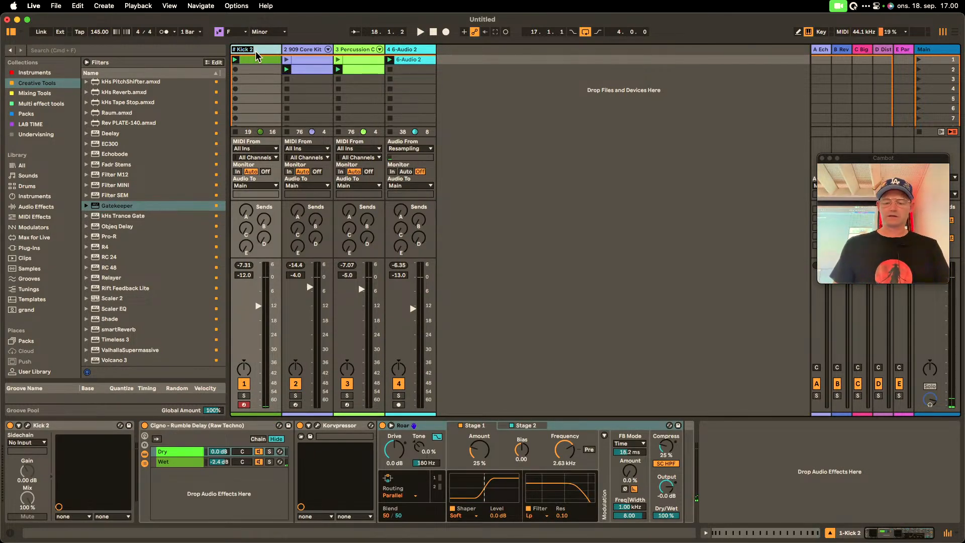
pyautogui.write('#')
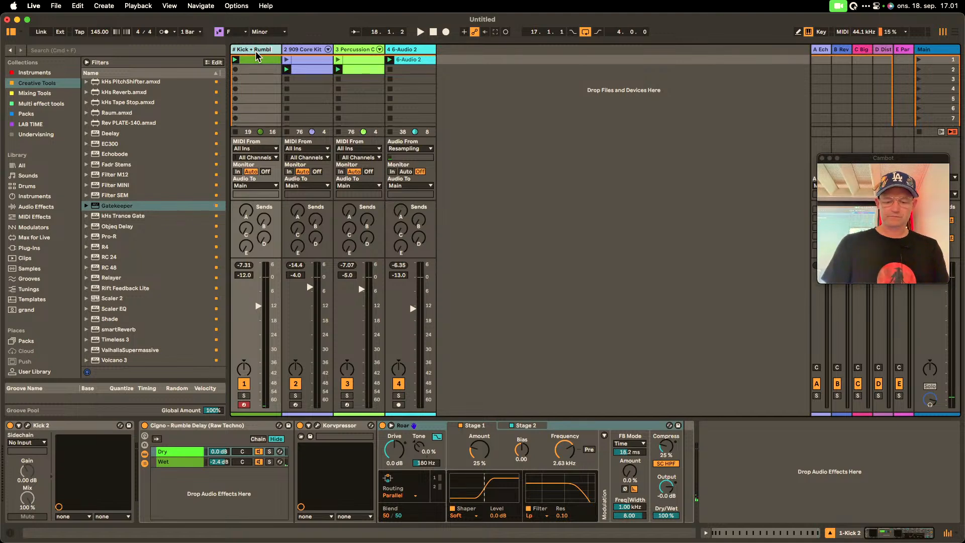
# - Rename the 909 Core Kit track as Hihats and the Percussion Core Kit track as Percussion
pyautogui.click(299, 50)
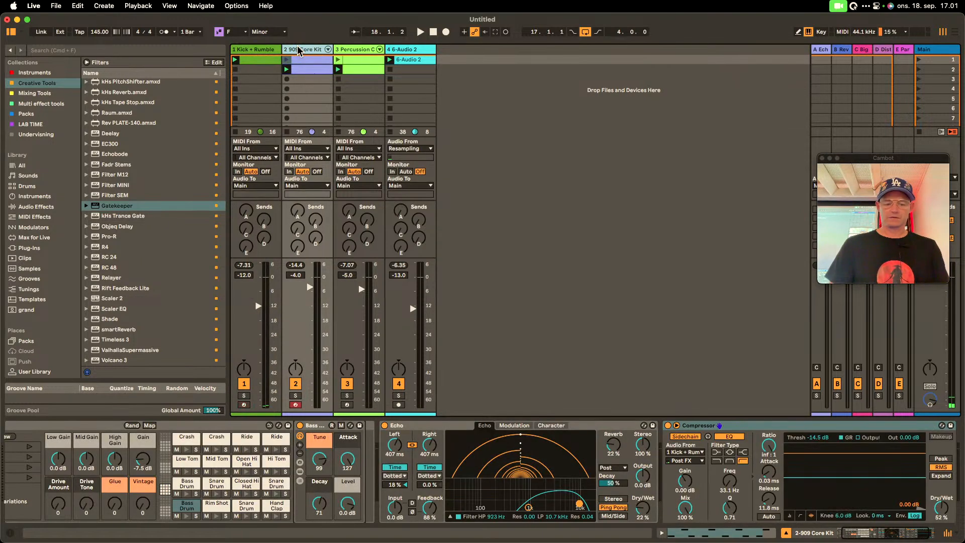
pyautogui.write('Hihats')
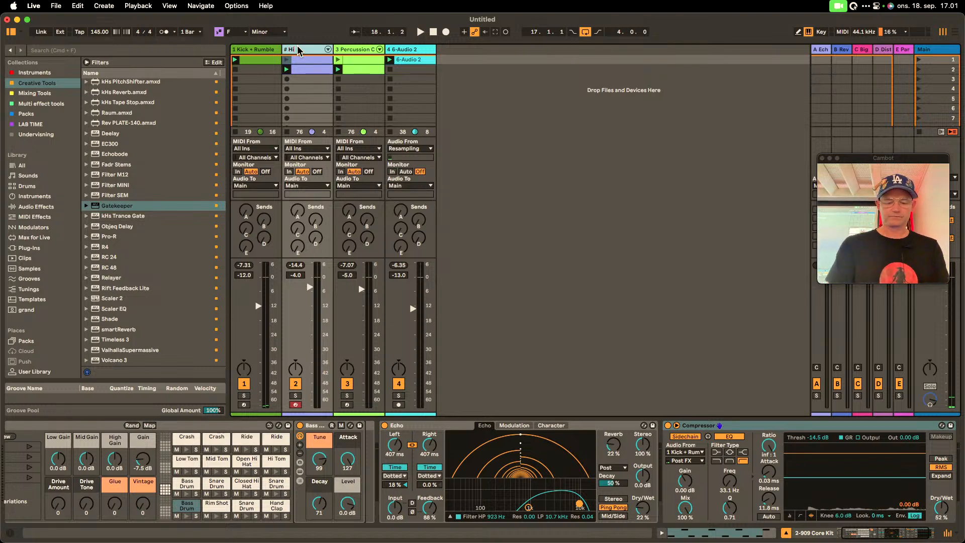
pyautogui.press('Return')
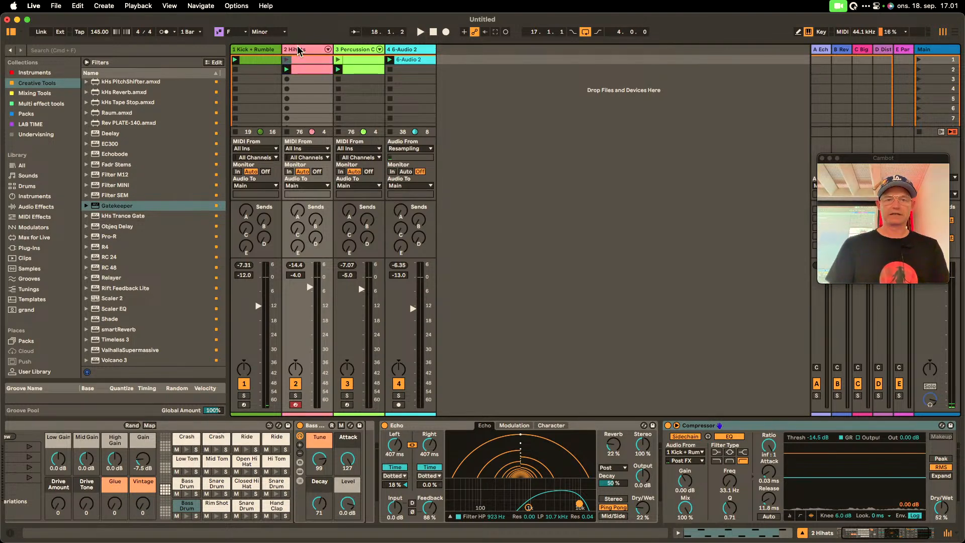
pyautogui.click(345, 52)
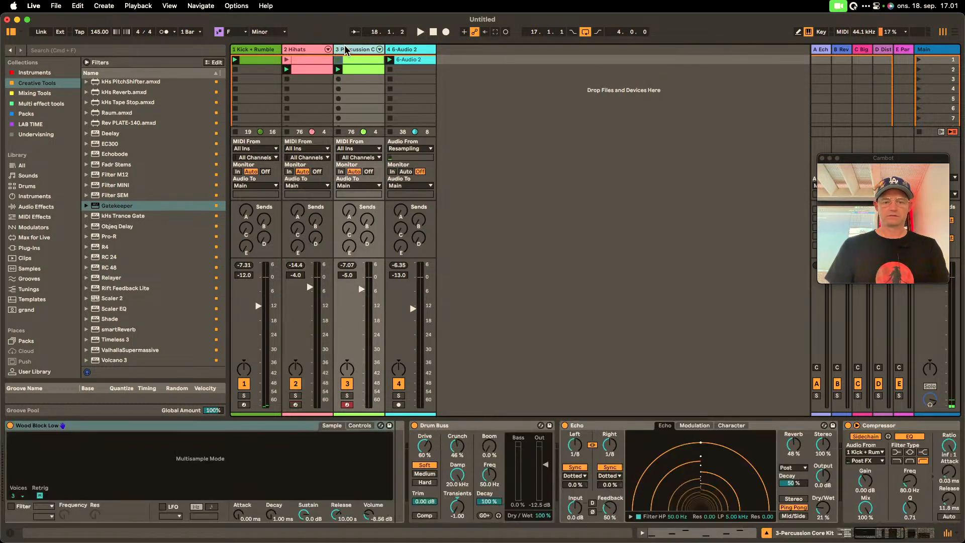
pyautogui.press('super+r')
pyautogui.press('Right')
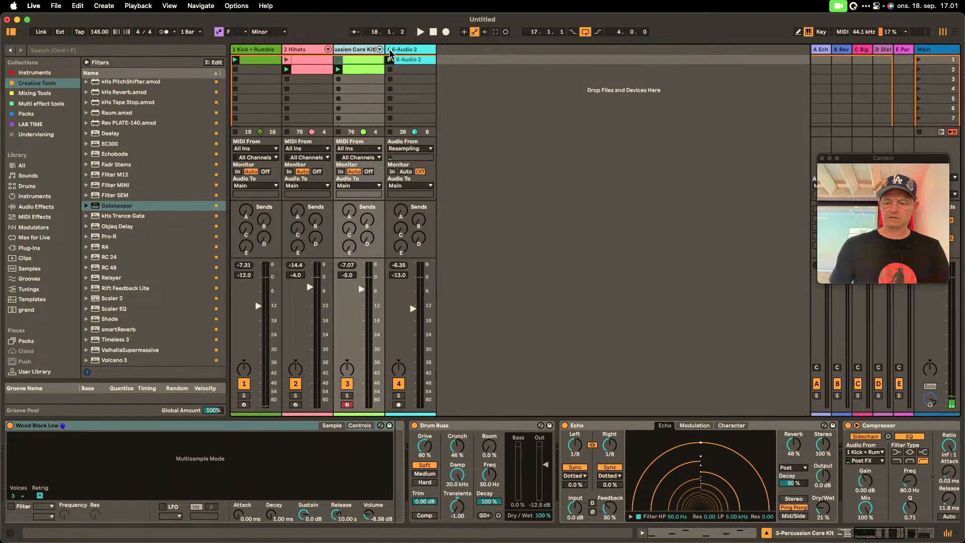
pyautogui.press('Return')
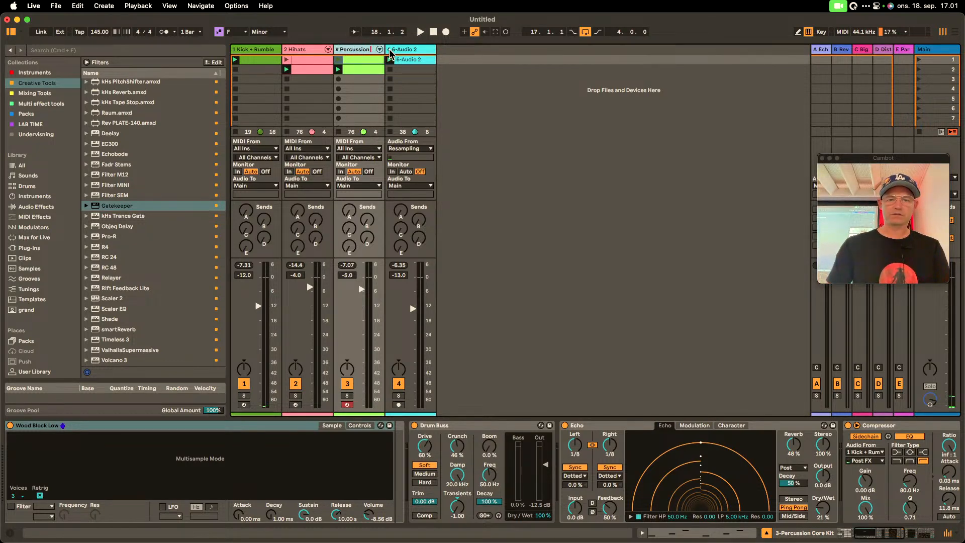
# - Rename the fourth track as Wet Percussions and clear the name of its 6-Audio 2 clip
pyautogui.click(405, 50)
pyautogui.press('super+r')
pyautogui.write('#')
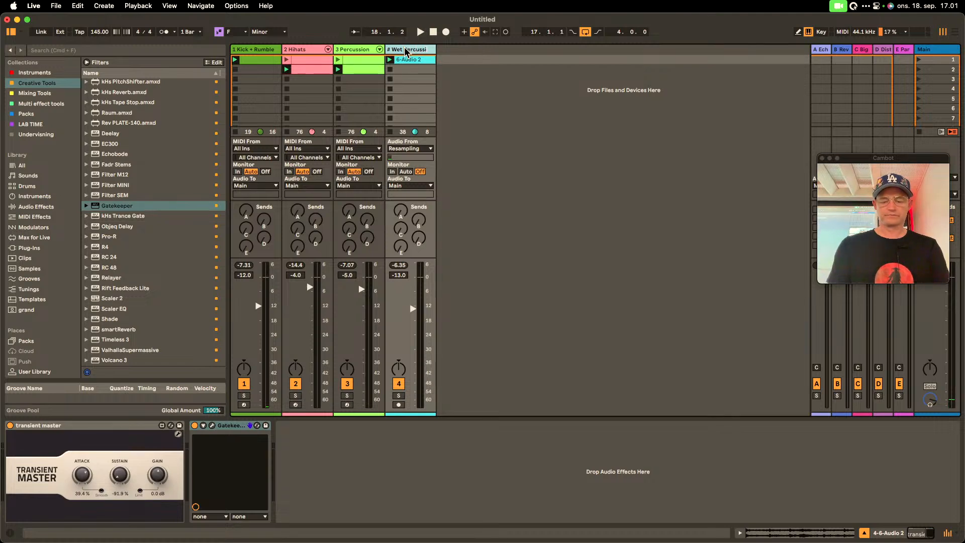
pyautogui.press('Return')
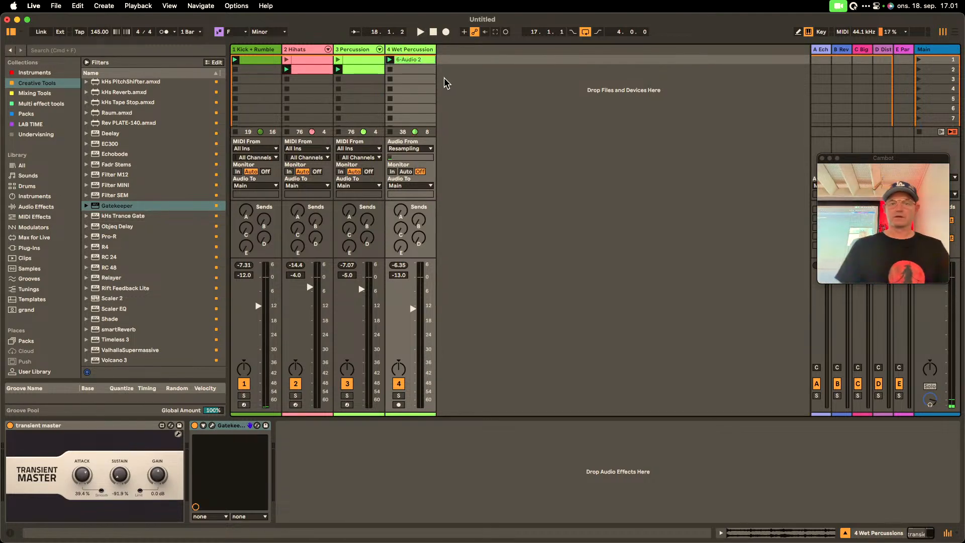
pyautogui.press('super+r')
pyautogui.press('BackSpace')
pyautogui.press('Return')
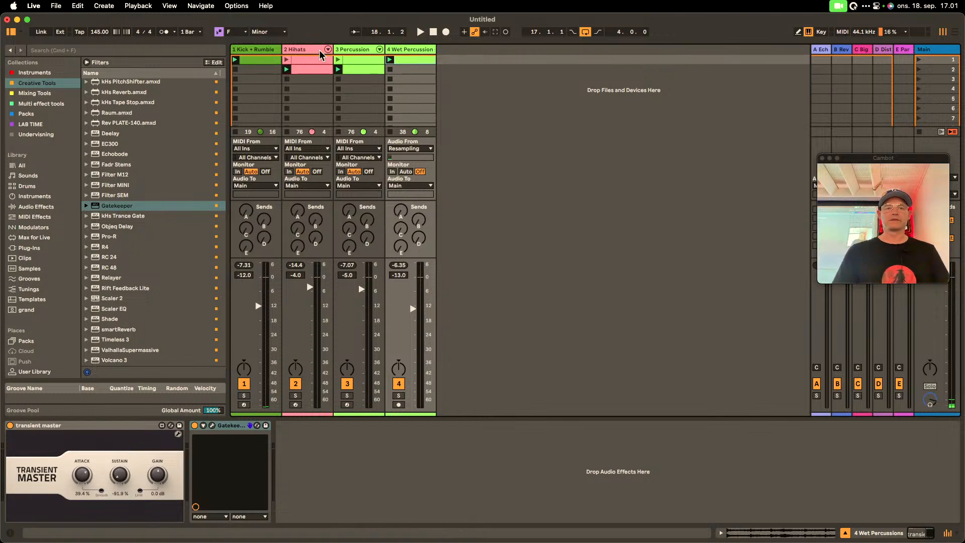
# - Color the Kick + Rumble track red
pyautogui.click(251, 50)
pyautogui.rightClick(251, 52)
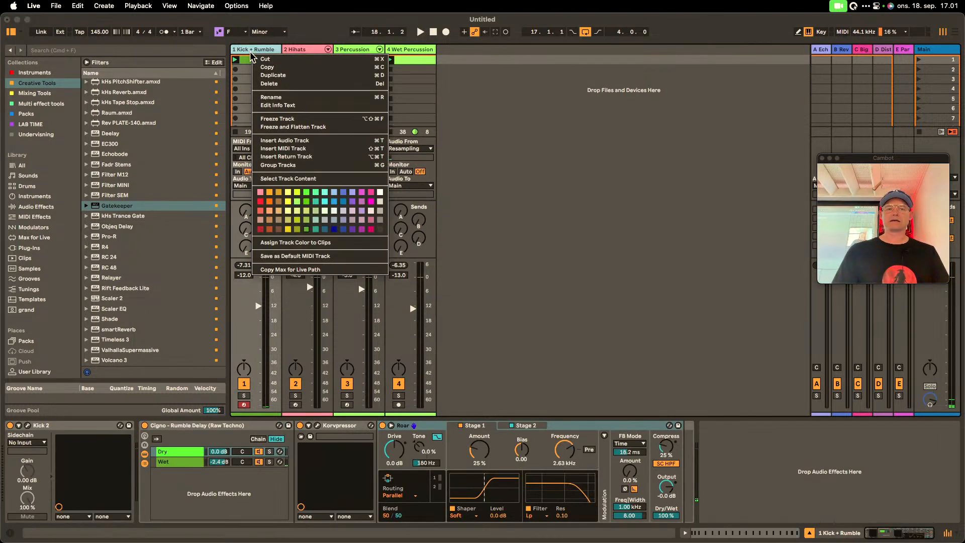
pyautogui.click(261, 202)
# - Color the Hihats, Percussion and Wet Percussions tracks light yellow
pyautogui.click(306, 53)
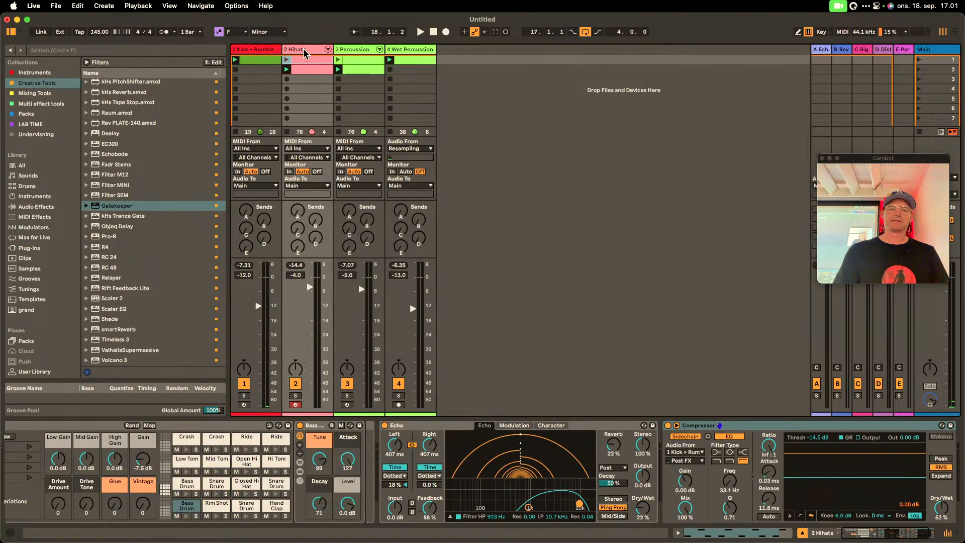
pyautogui.rightClick(306, 51)
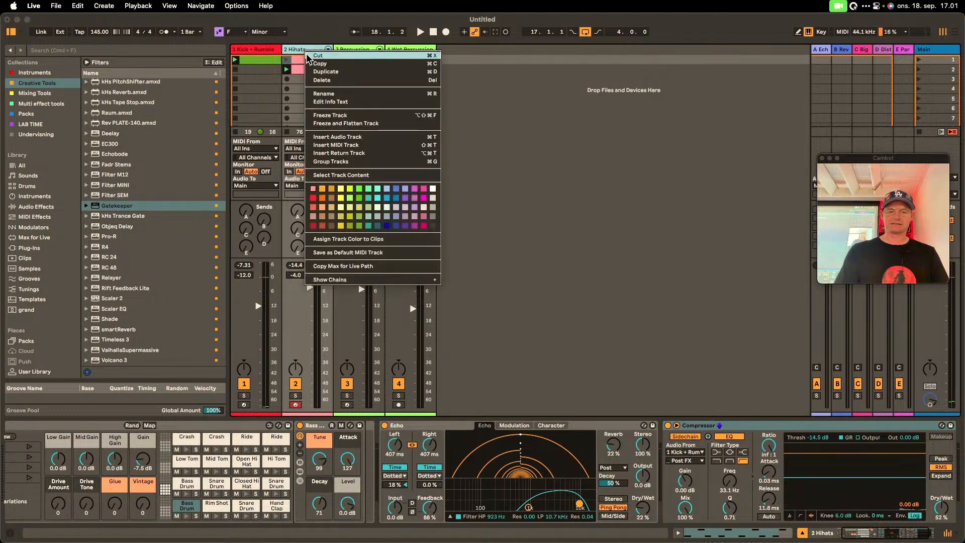
pyautogui.click(345, 189)
pyautogui.click(357, 50)
pyautogui.rightClick(357, 51)
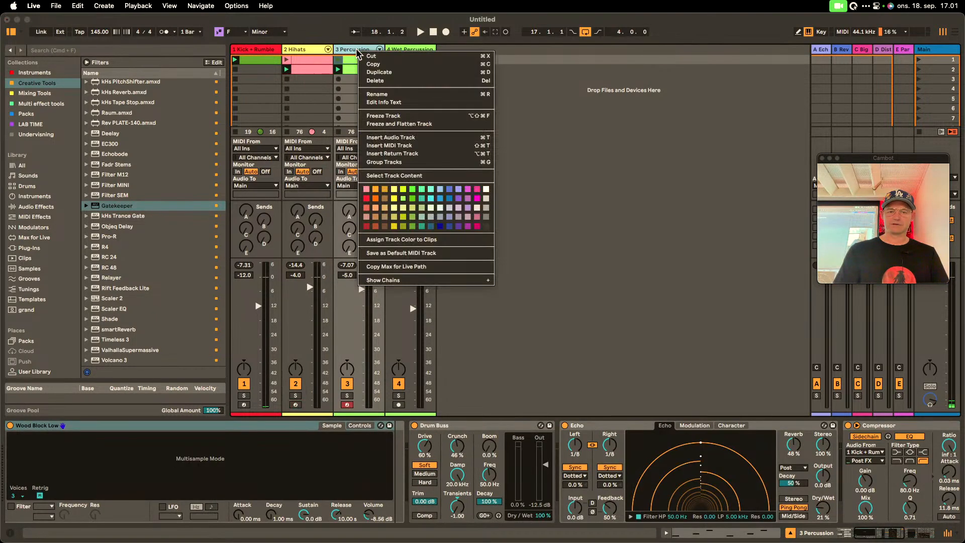
pyautogui.click(392, 191)
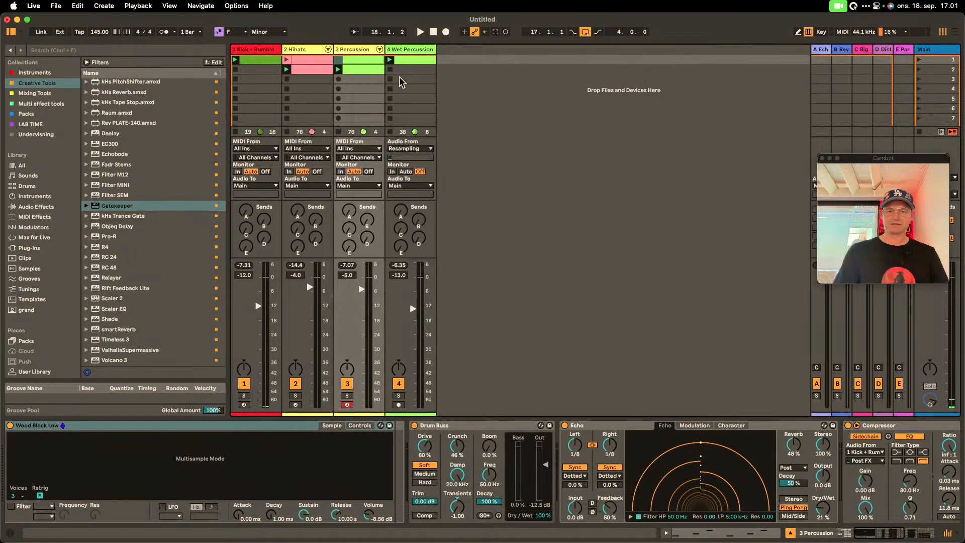
pyautogui.rightClick(410, 52)
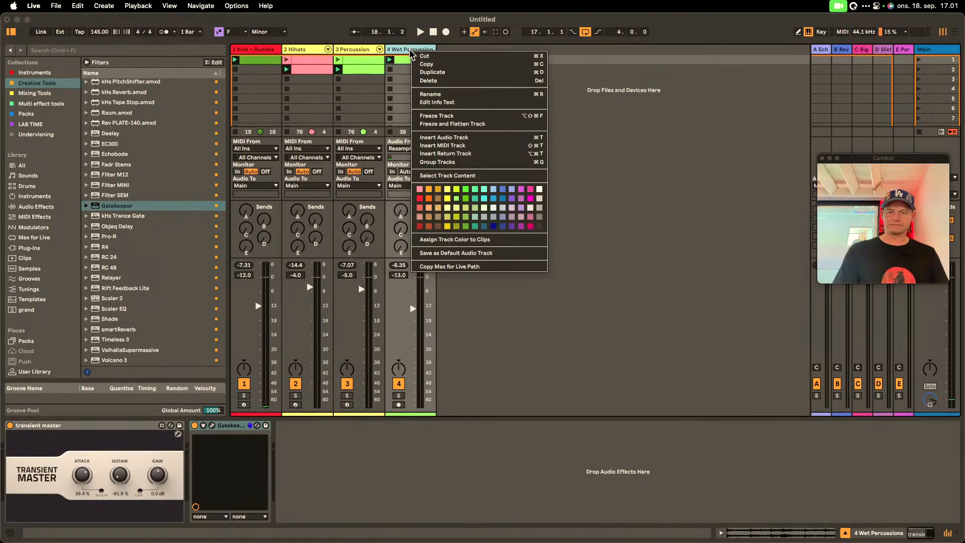
pyautogui.click(449, 193)
# - Unfold the LWT - Auto Track Colors device on the Main track and switch it off
pyautogui.click(302, 49)
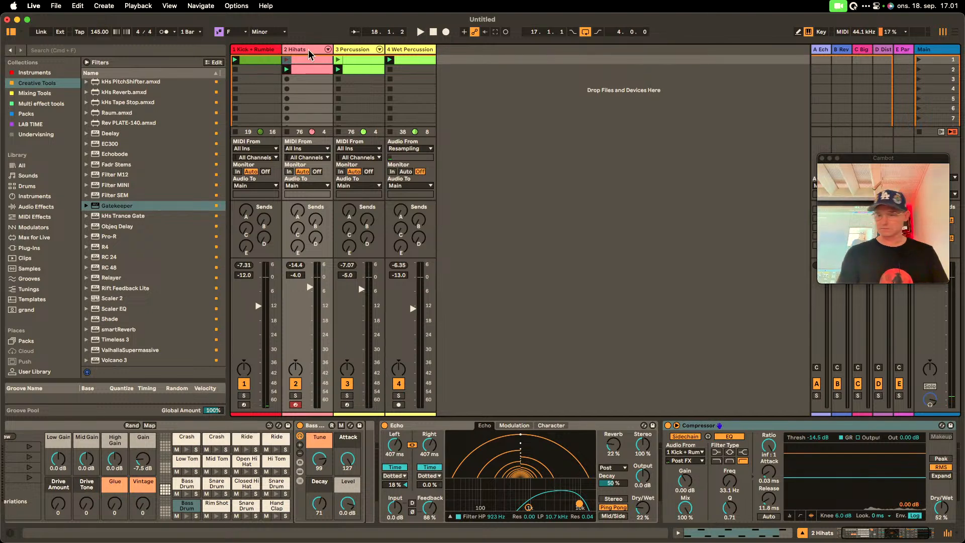
pyautogui.click(943, 52)
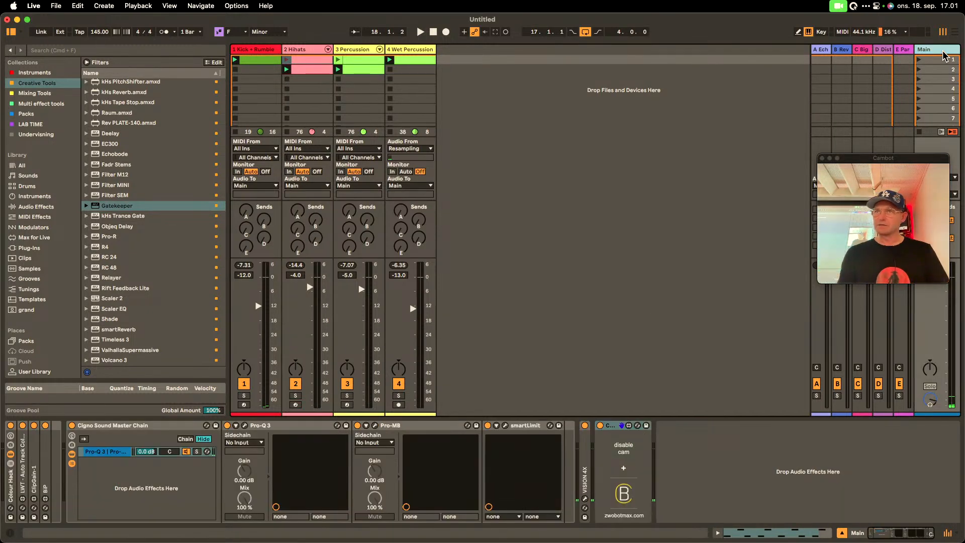
pyautogui.click(12, 490)
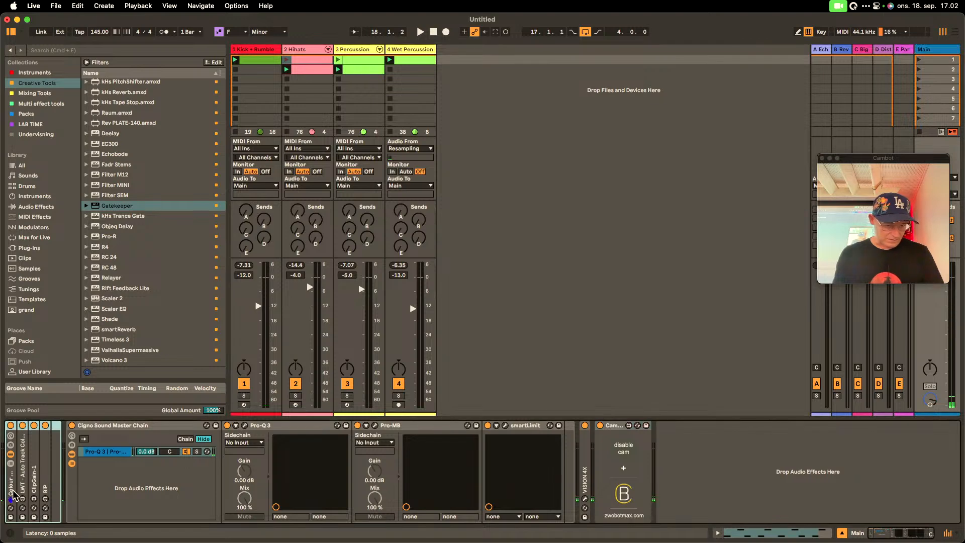
pyautogui.doubleClick(56, 427)
pyautogui.doubleClick(10, 477)
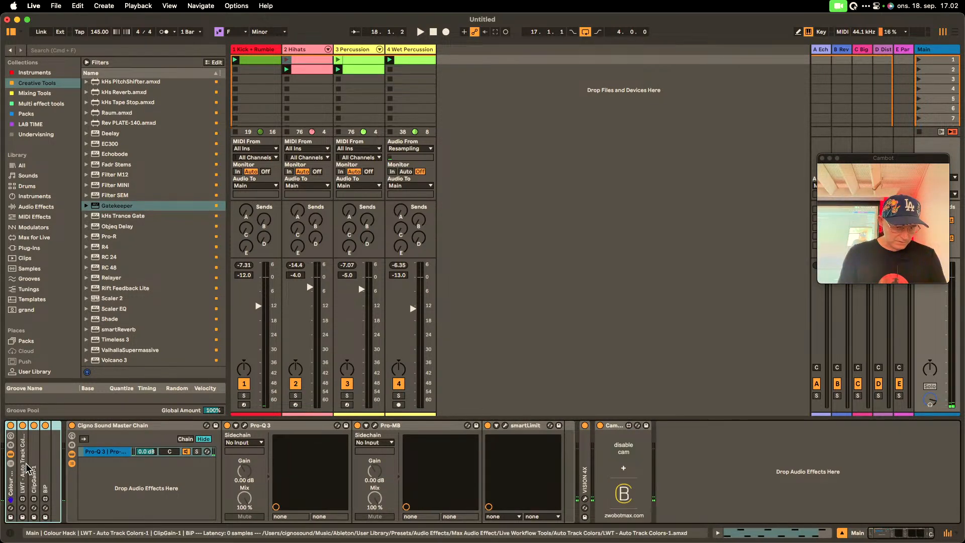
pyautogui.doubleClick(23, 491)
pyautogui.click(23, 426)
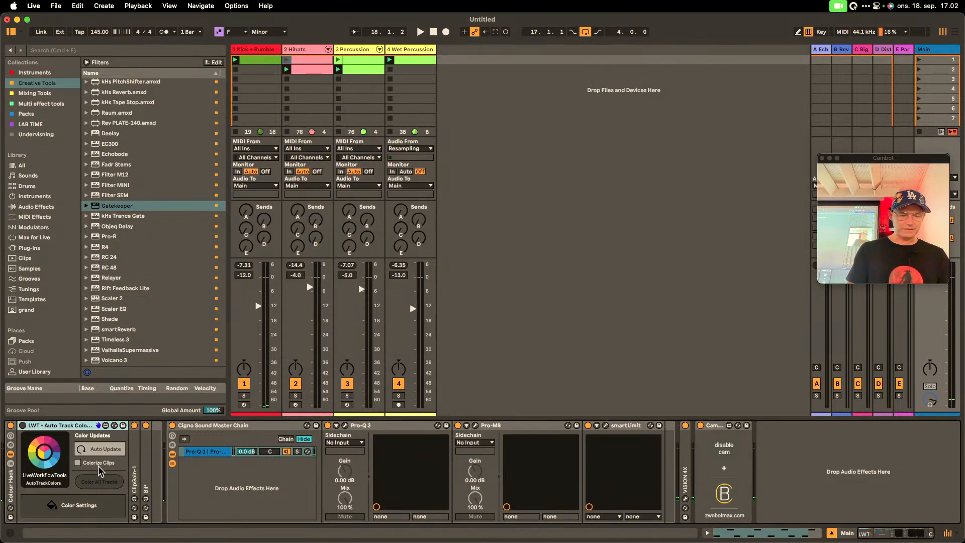
# - Switch Auto Track Colors back on and examine the keyword colors in its Color Settings
pyautogui.click(82, 510)
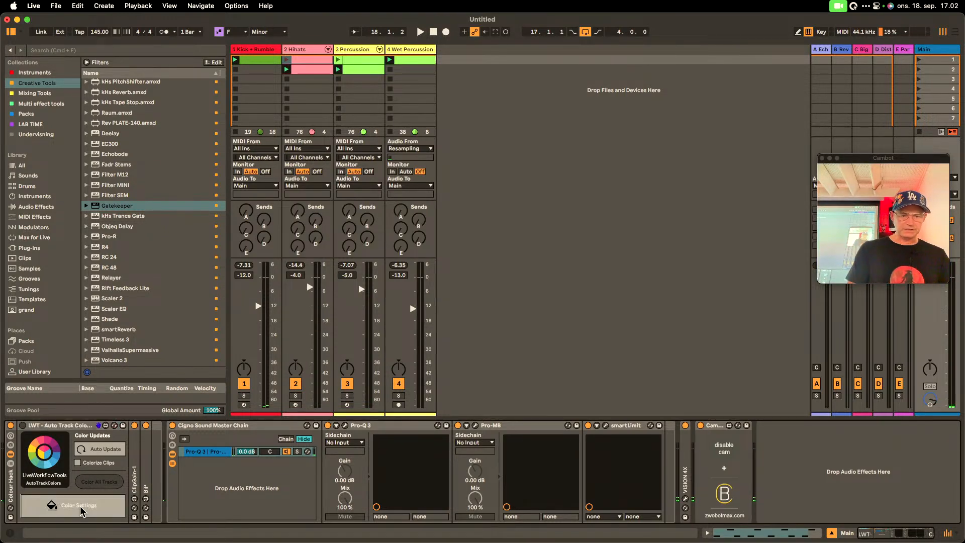
pyautogui.click(23, 426)
pyautogui.click(79, 511)
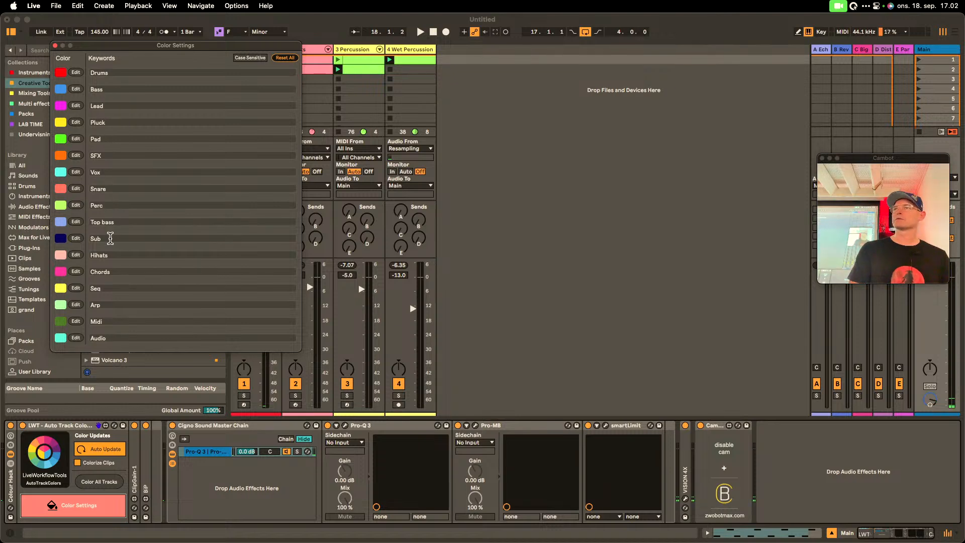
pyautogui.click(56, 45)
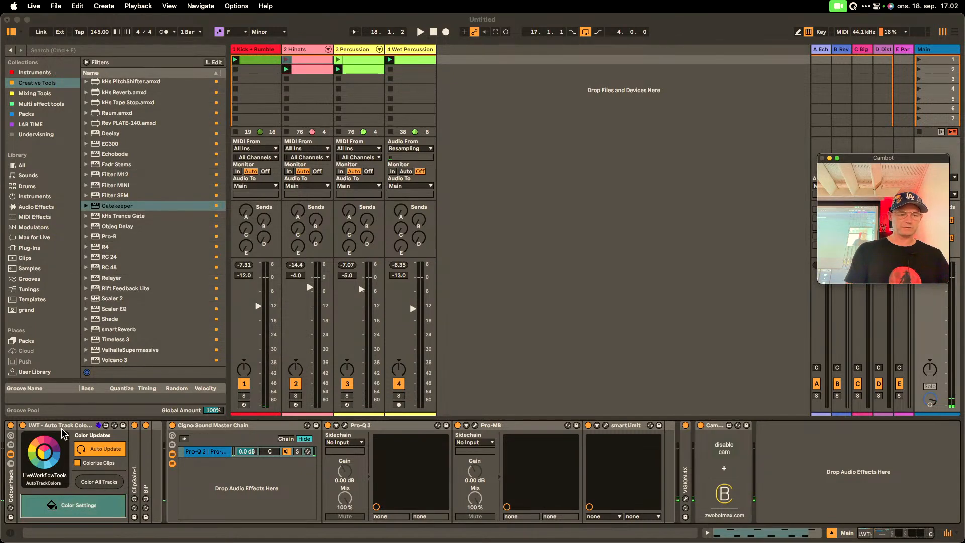
# - Color the Hihats track bright yellow and the Percussion and Wet Percussions tracks lime
pyautogui.click(311, 50)
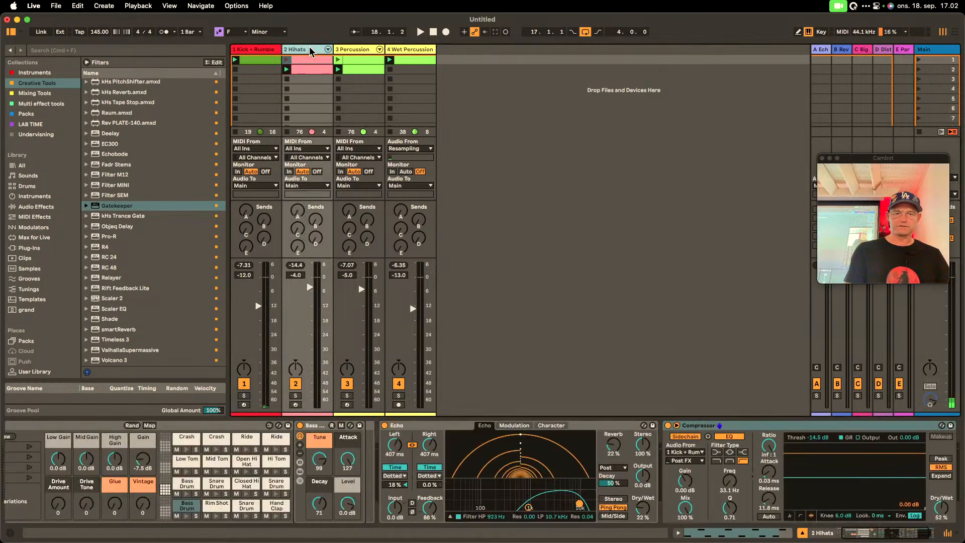
pyautogui.rightClick(311, 51)
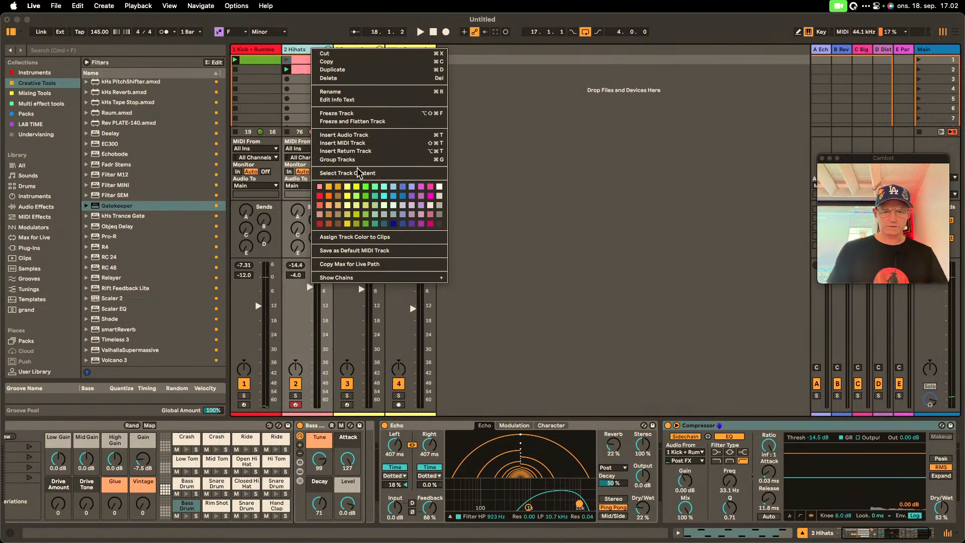
pyautogui.click(348, 197)
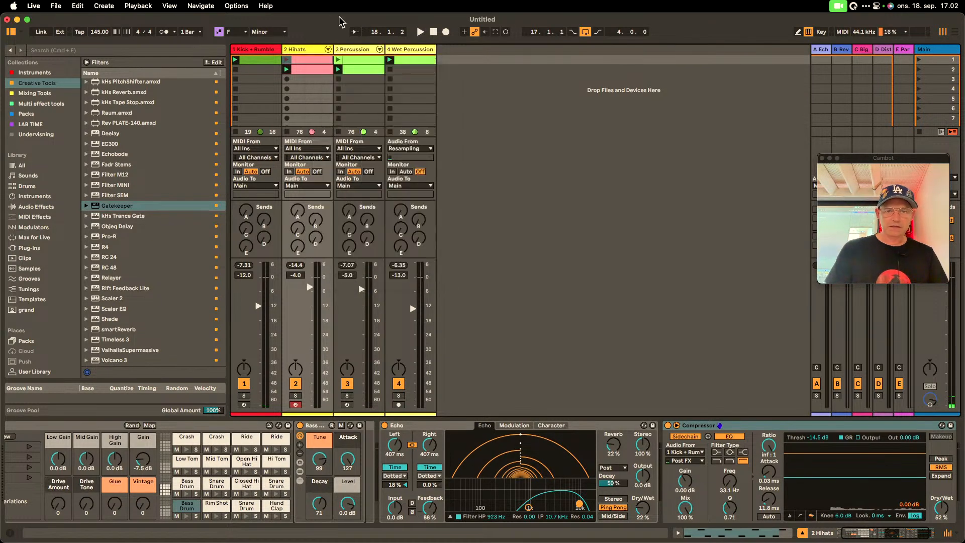
pyautogui.rightClick(352, 51)
pyautogui.click(396, 188)
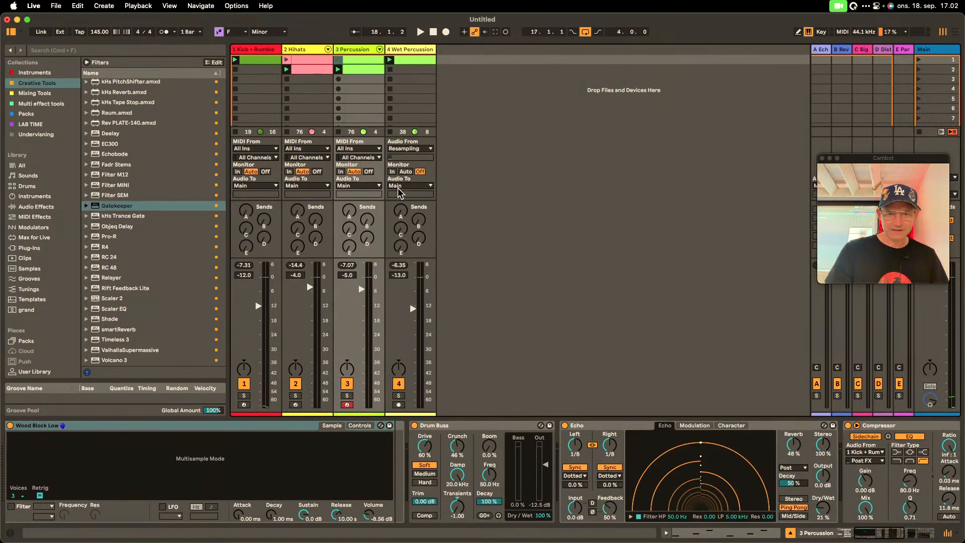
pyautogui.rightClick(412, 50)
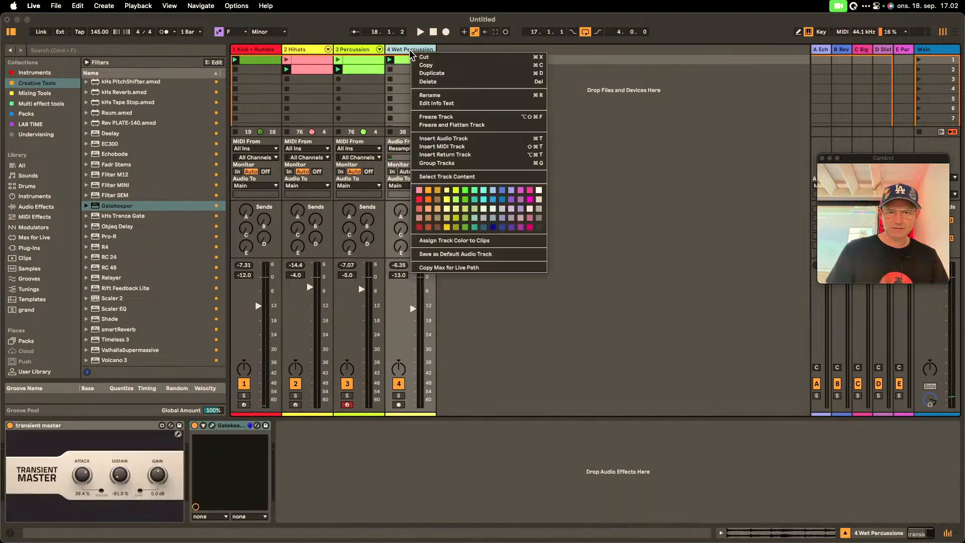
pyautogui.click(456, 190)
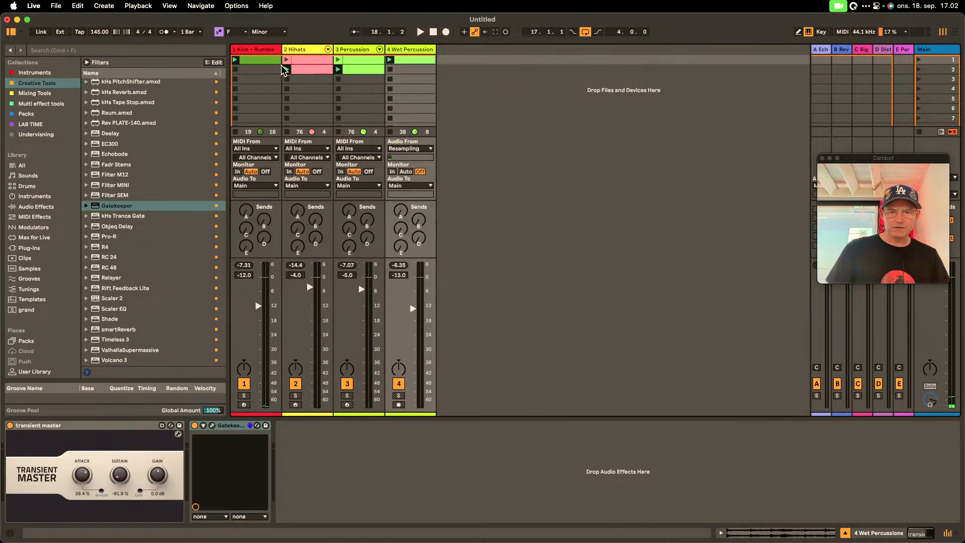
# - Assign each track's color to its clips on the Kick + Rumble, Hihats, Percussion and Wet Percussions tracks
pyautogui.rightClick(258, 50)
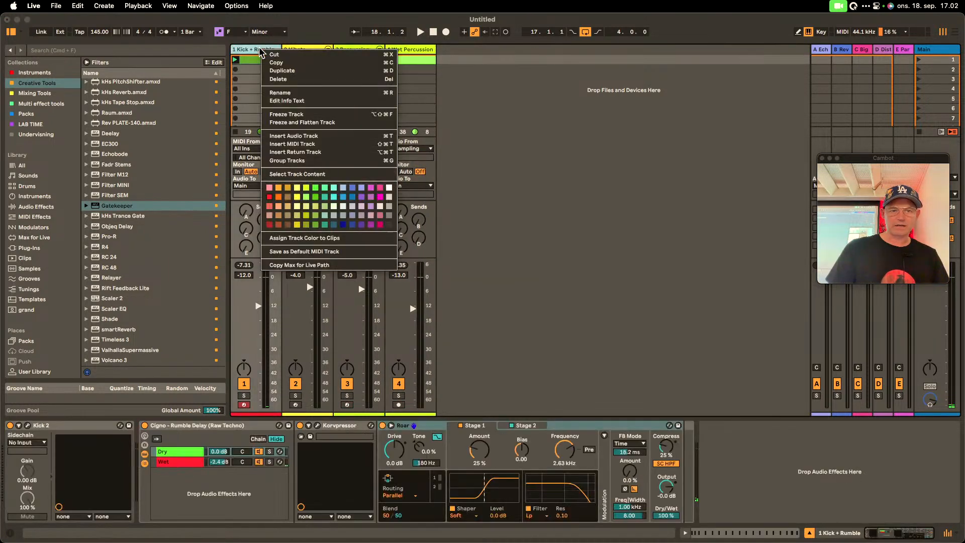
pyautogui.click(321, 237)
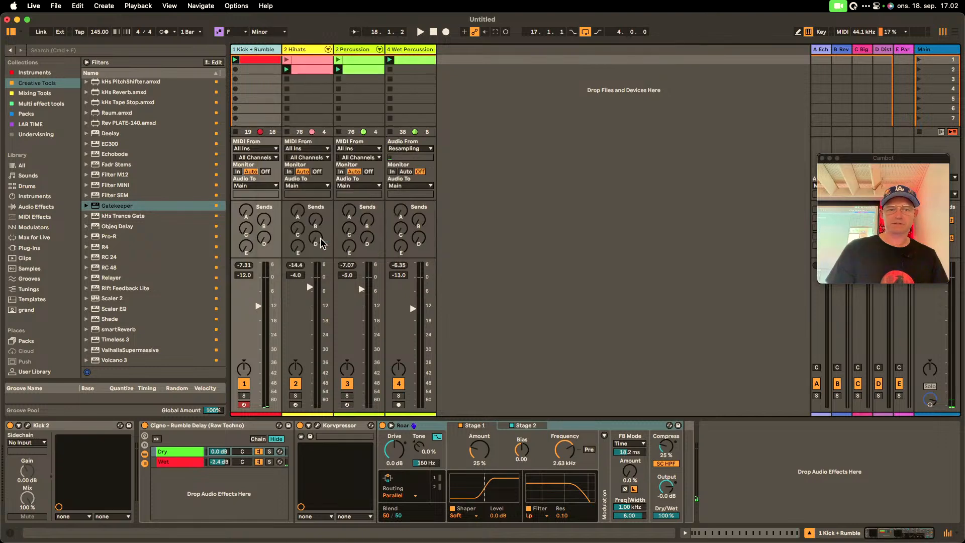
pyautogui.rightClick(298, 50)
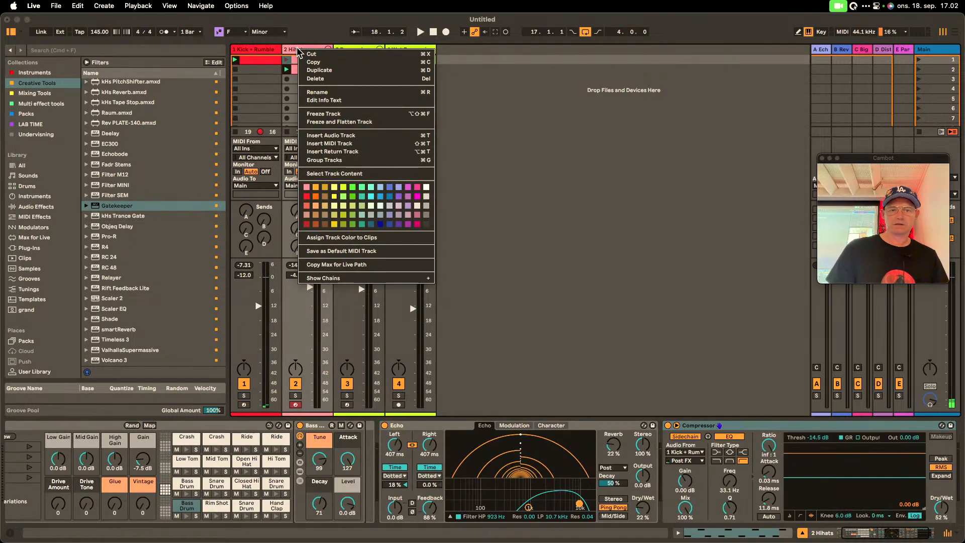
pyautogui.click(336, 238)
pyautogui.rightClick(355, 50)
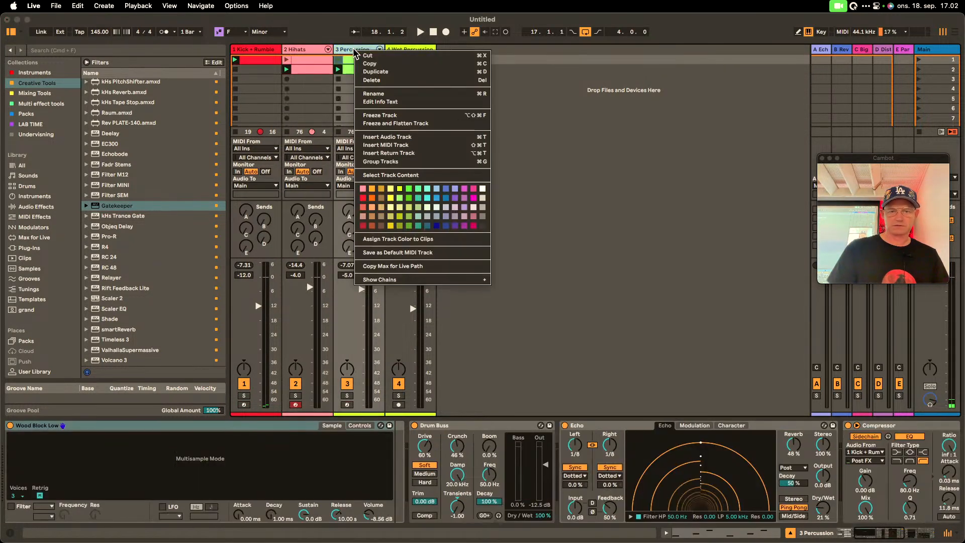
pyautogui.click(379, 240)
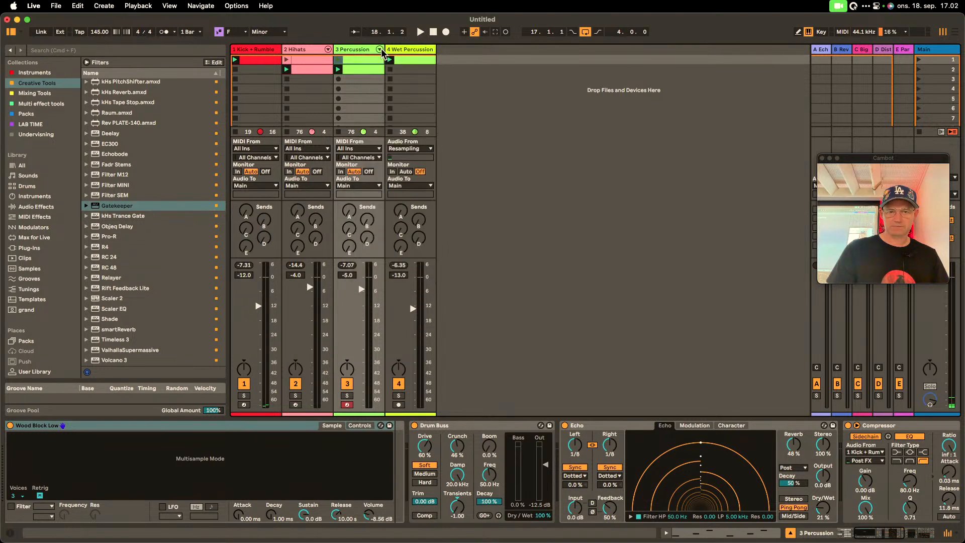
pyautogui.rightClick(401, 51)
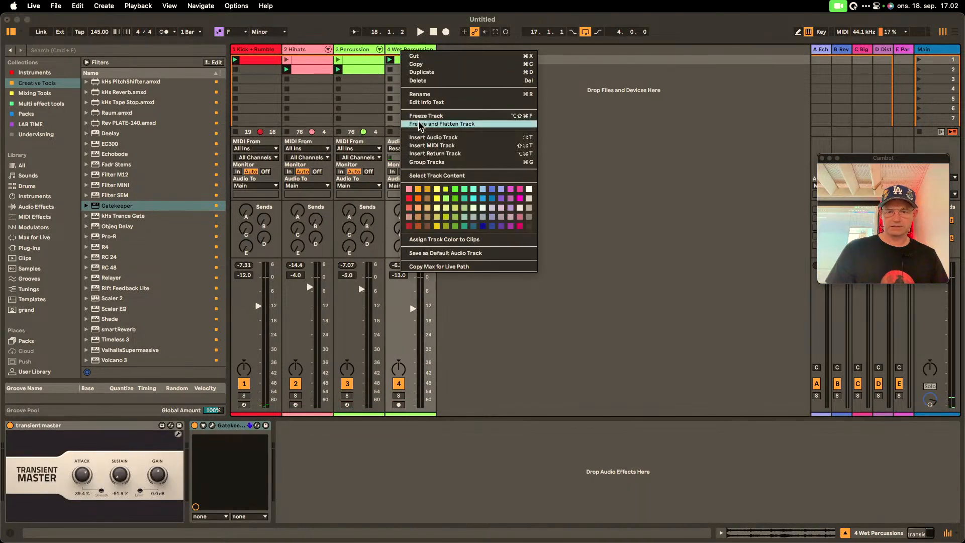
pyautogui.click(445, 241)
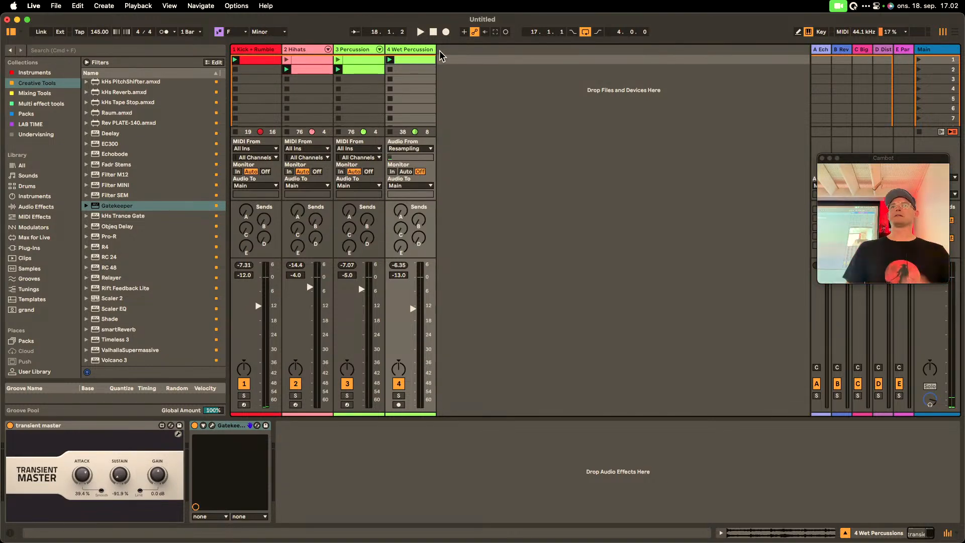
# - Duplicate the Kick + Rumble clip into the second slot and open the first-slot clip's notes in an enlarged editor
pyautogui.click(257, 65)
pyautogui.press('super+d')
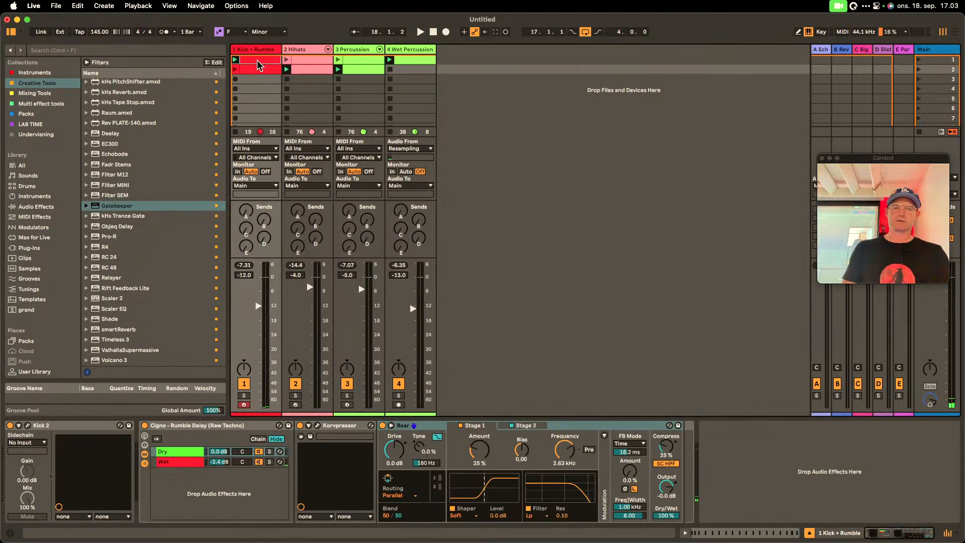
pyautogui.doubleClick(257, 69)
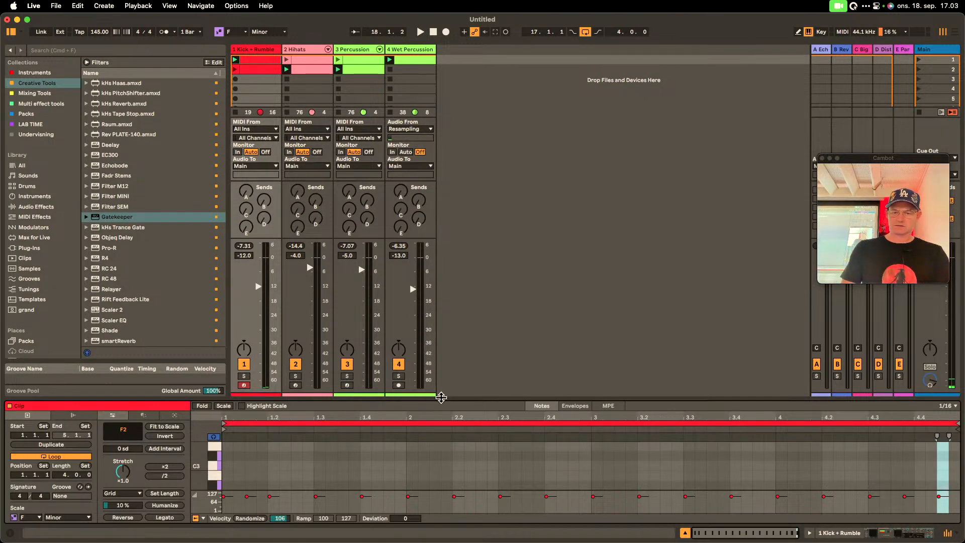
pyautogui.moveTo(440, 397); pyautogui.dragTo(440, 275)
# - Delete the F2 notes at 1.1.3 and 4.3.4 in the kick clip and move its last note to 4.4.1
pyautogui.doubleClick(250, 414)
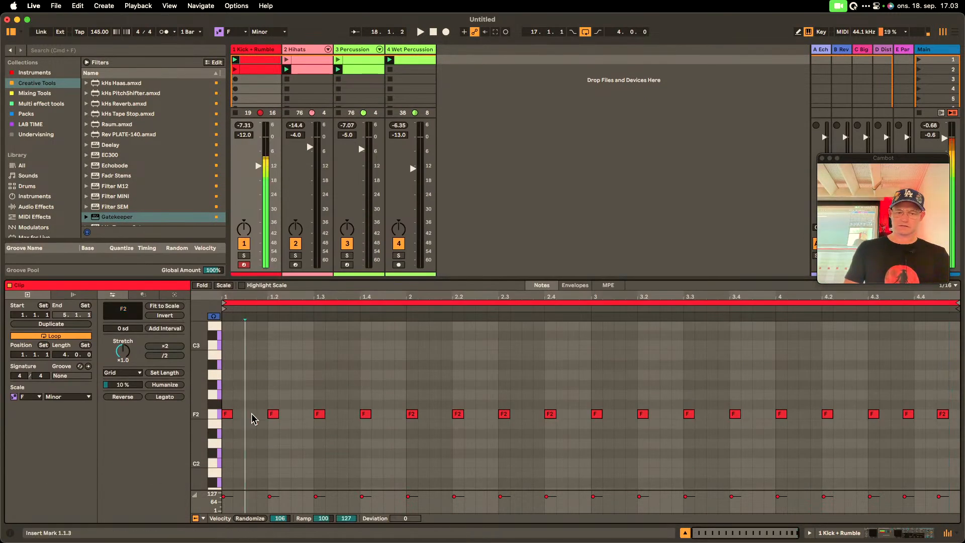
pyautogui.doubleClick(909, 414)
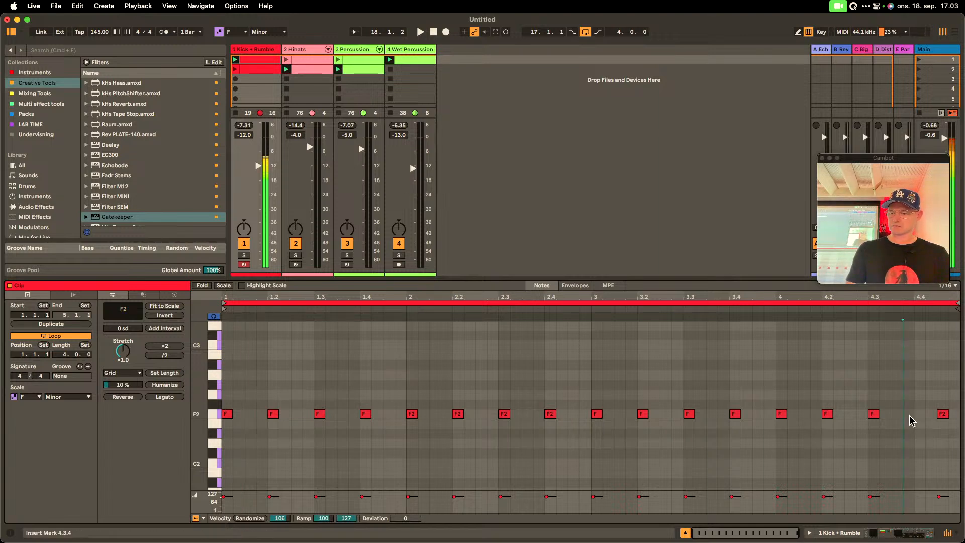
pyautogui.click(943, 414)
pyautogui.moveTo(945, 418); pyautogui.dragTo(922, 419)
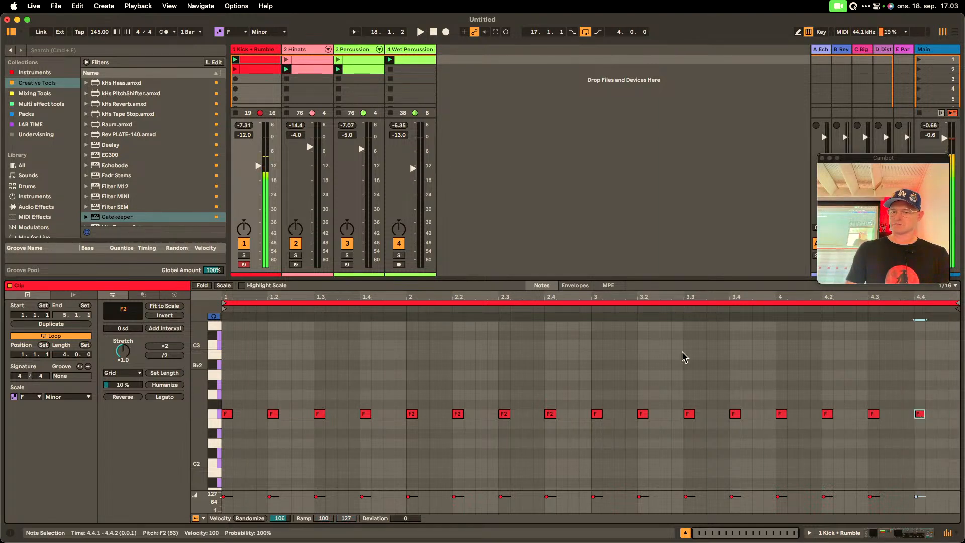
# - Launch the first Kick + Rumble and Percussion clips and set the Percussion volume to -1.6 dB and Wet Percussions to -24.8 dB
pyautogui.click(235, 60)
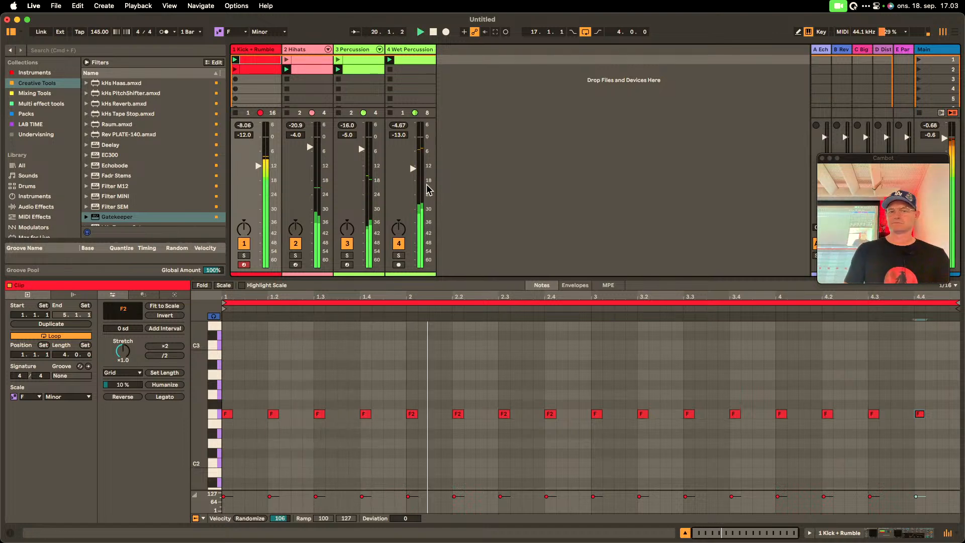
pyautogui.moveTo(411, 168); pyautogui.dragTo(411, 185)
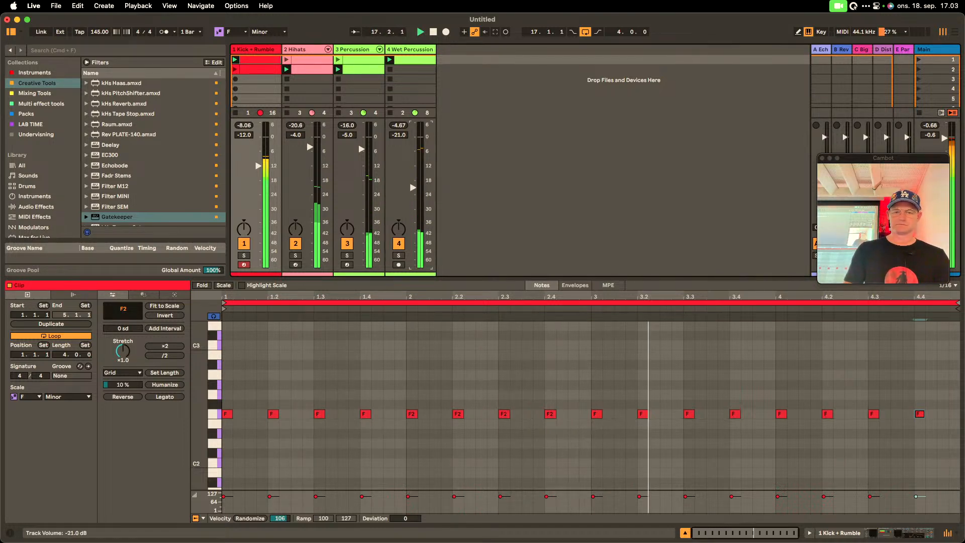
pyautogui.click(338, 61)
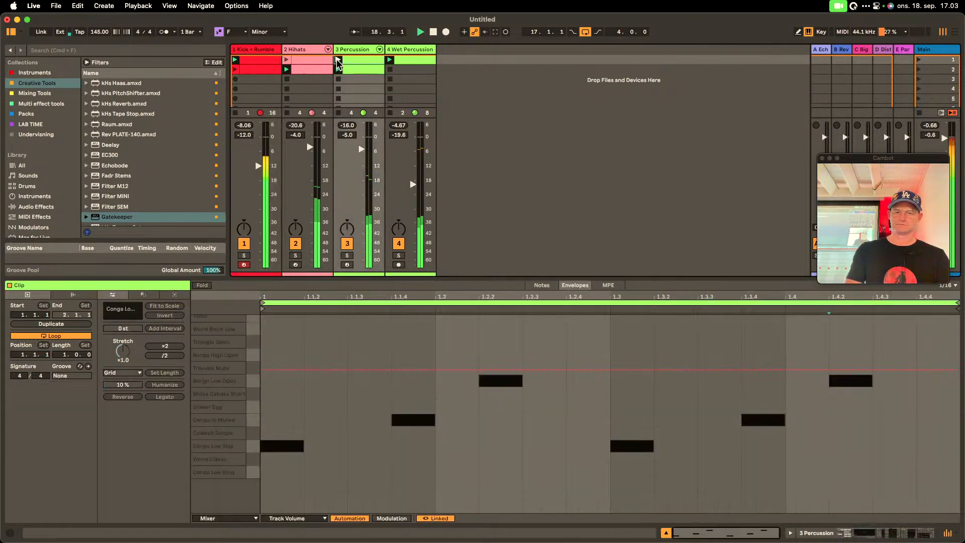
pyautogui.moveTo(361, 148); pyautogui.dragTo(361, 140)
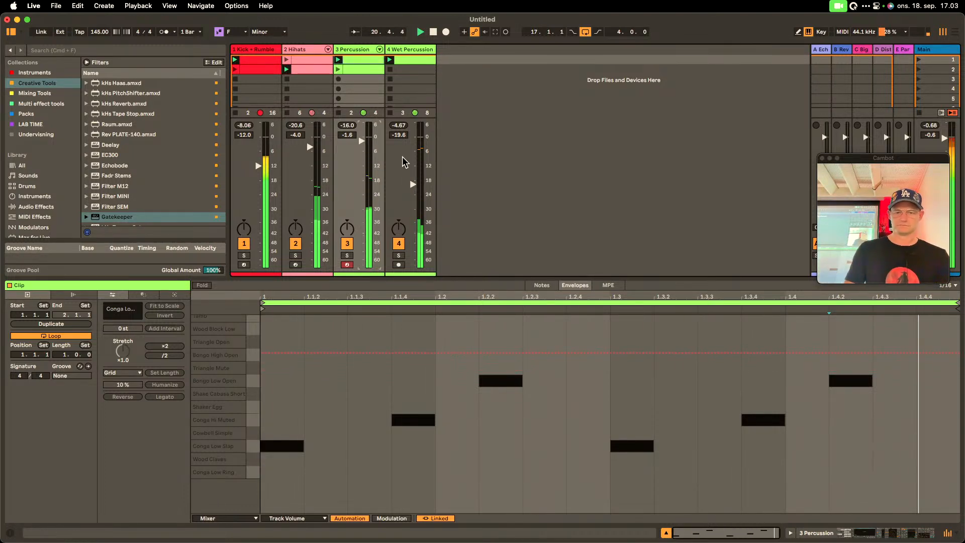
pyautogui.moveTo(410, 187); pyautogui.dragTo(410, 197)
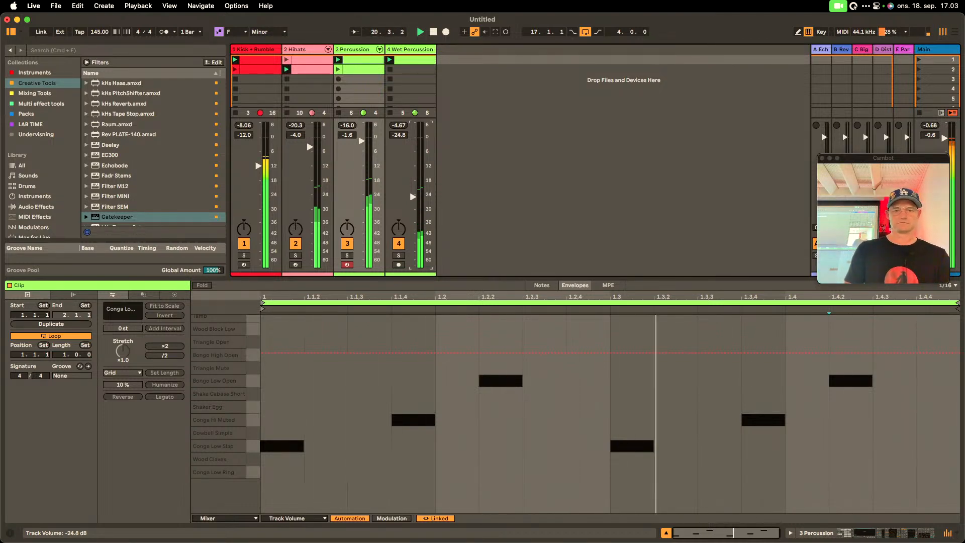